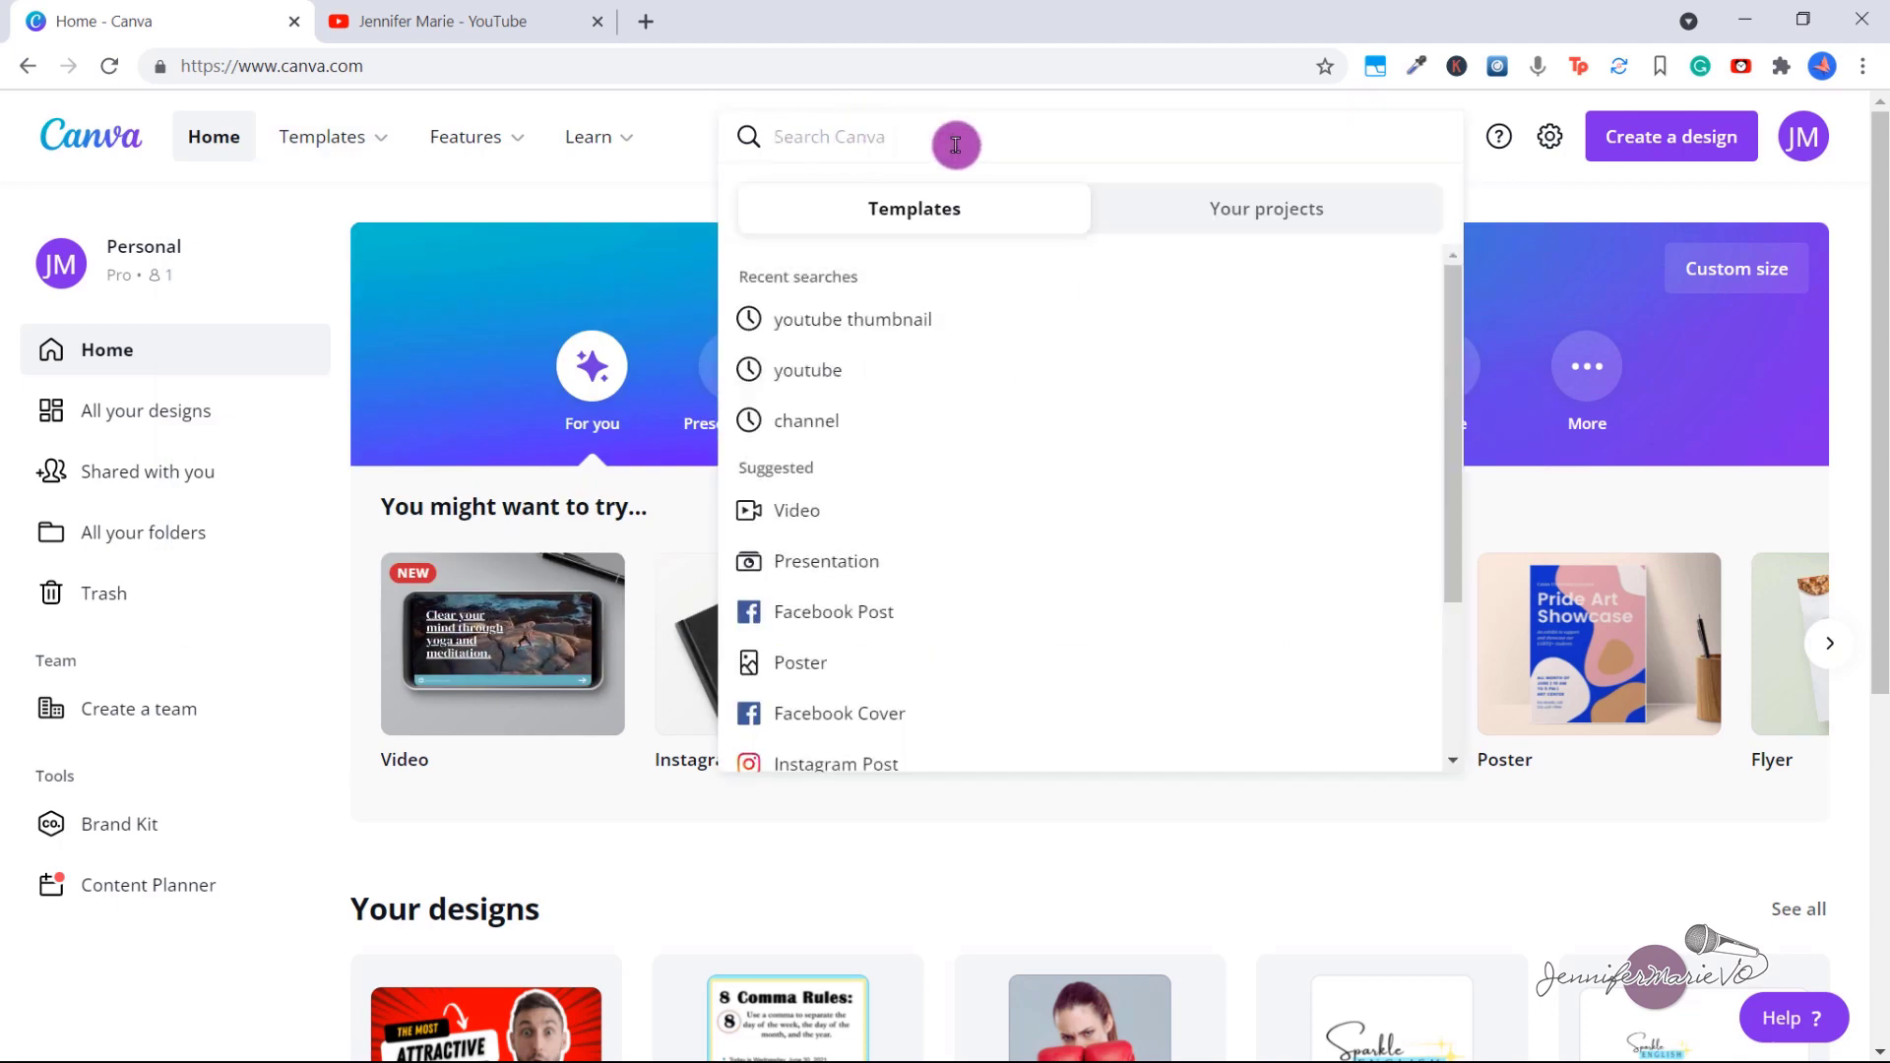
Search the templates for YouTube and open the YouTube Thumbnail category
type("YouTube")
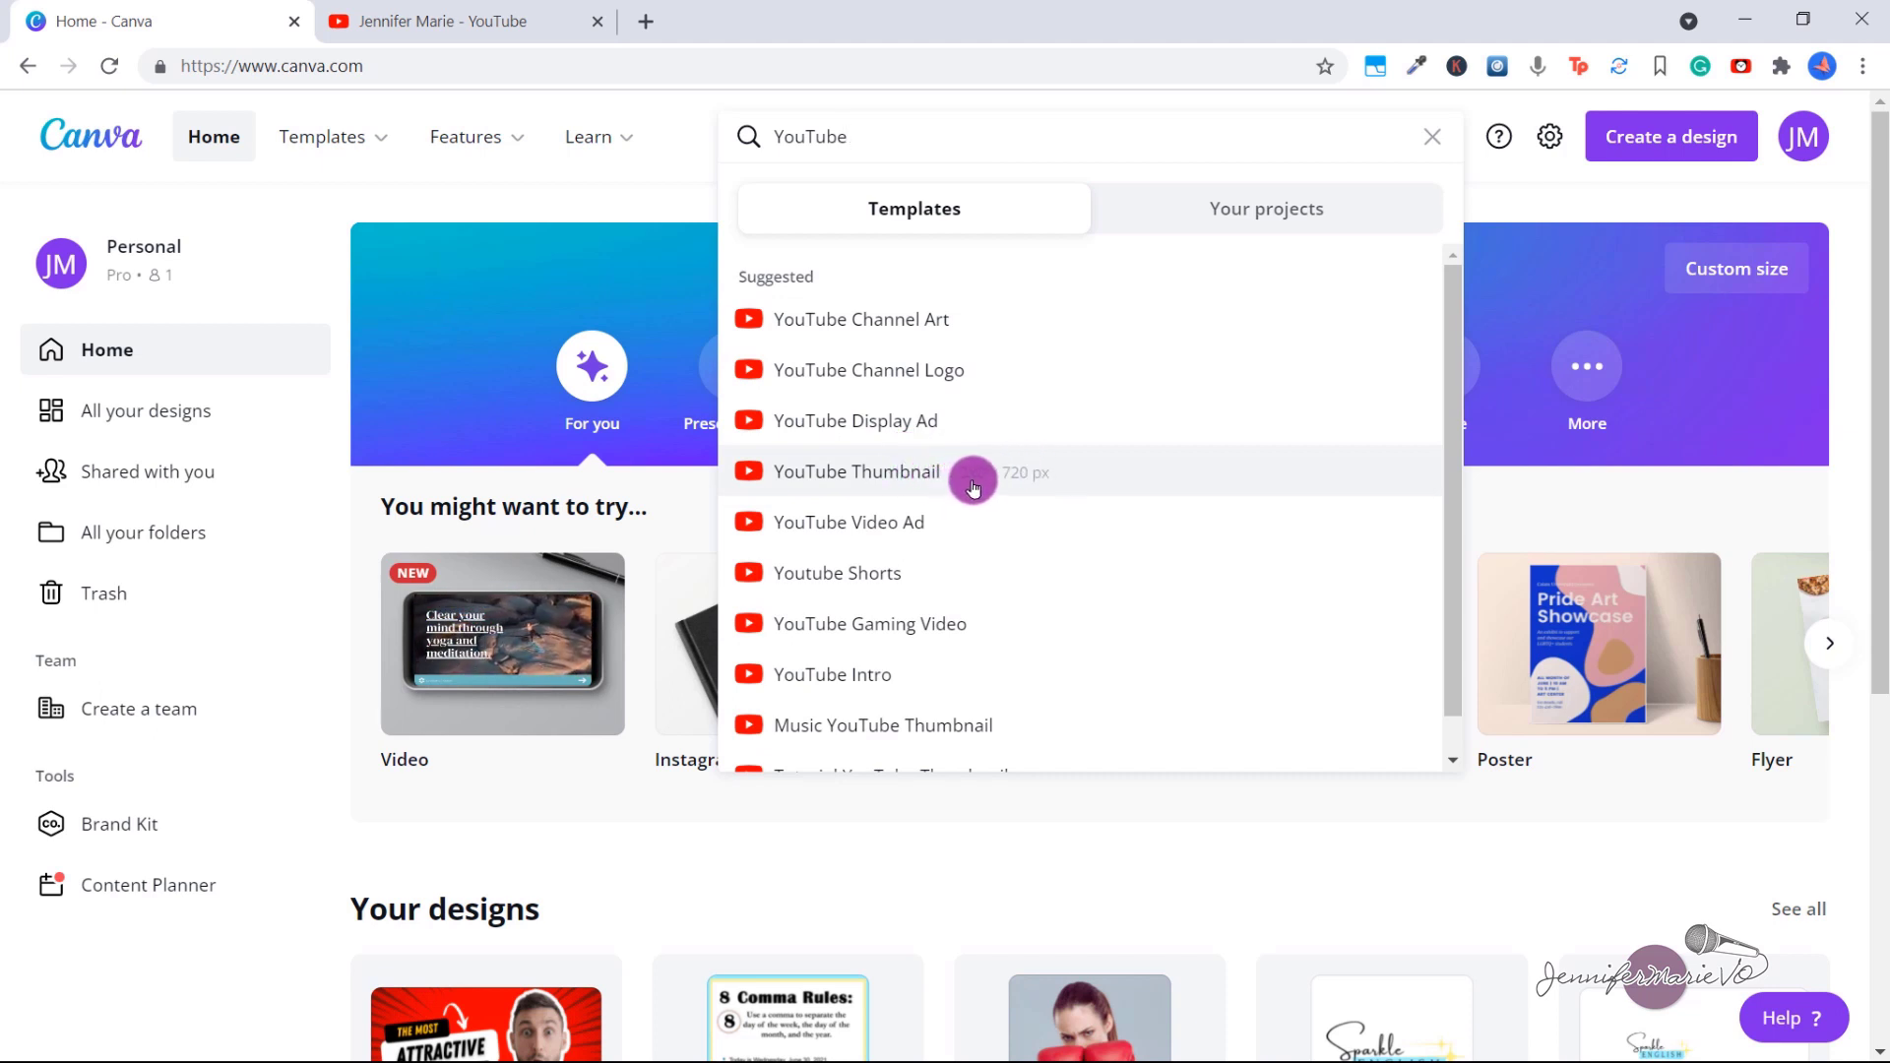
left_click(1091, 487)
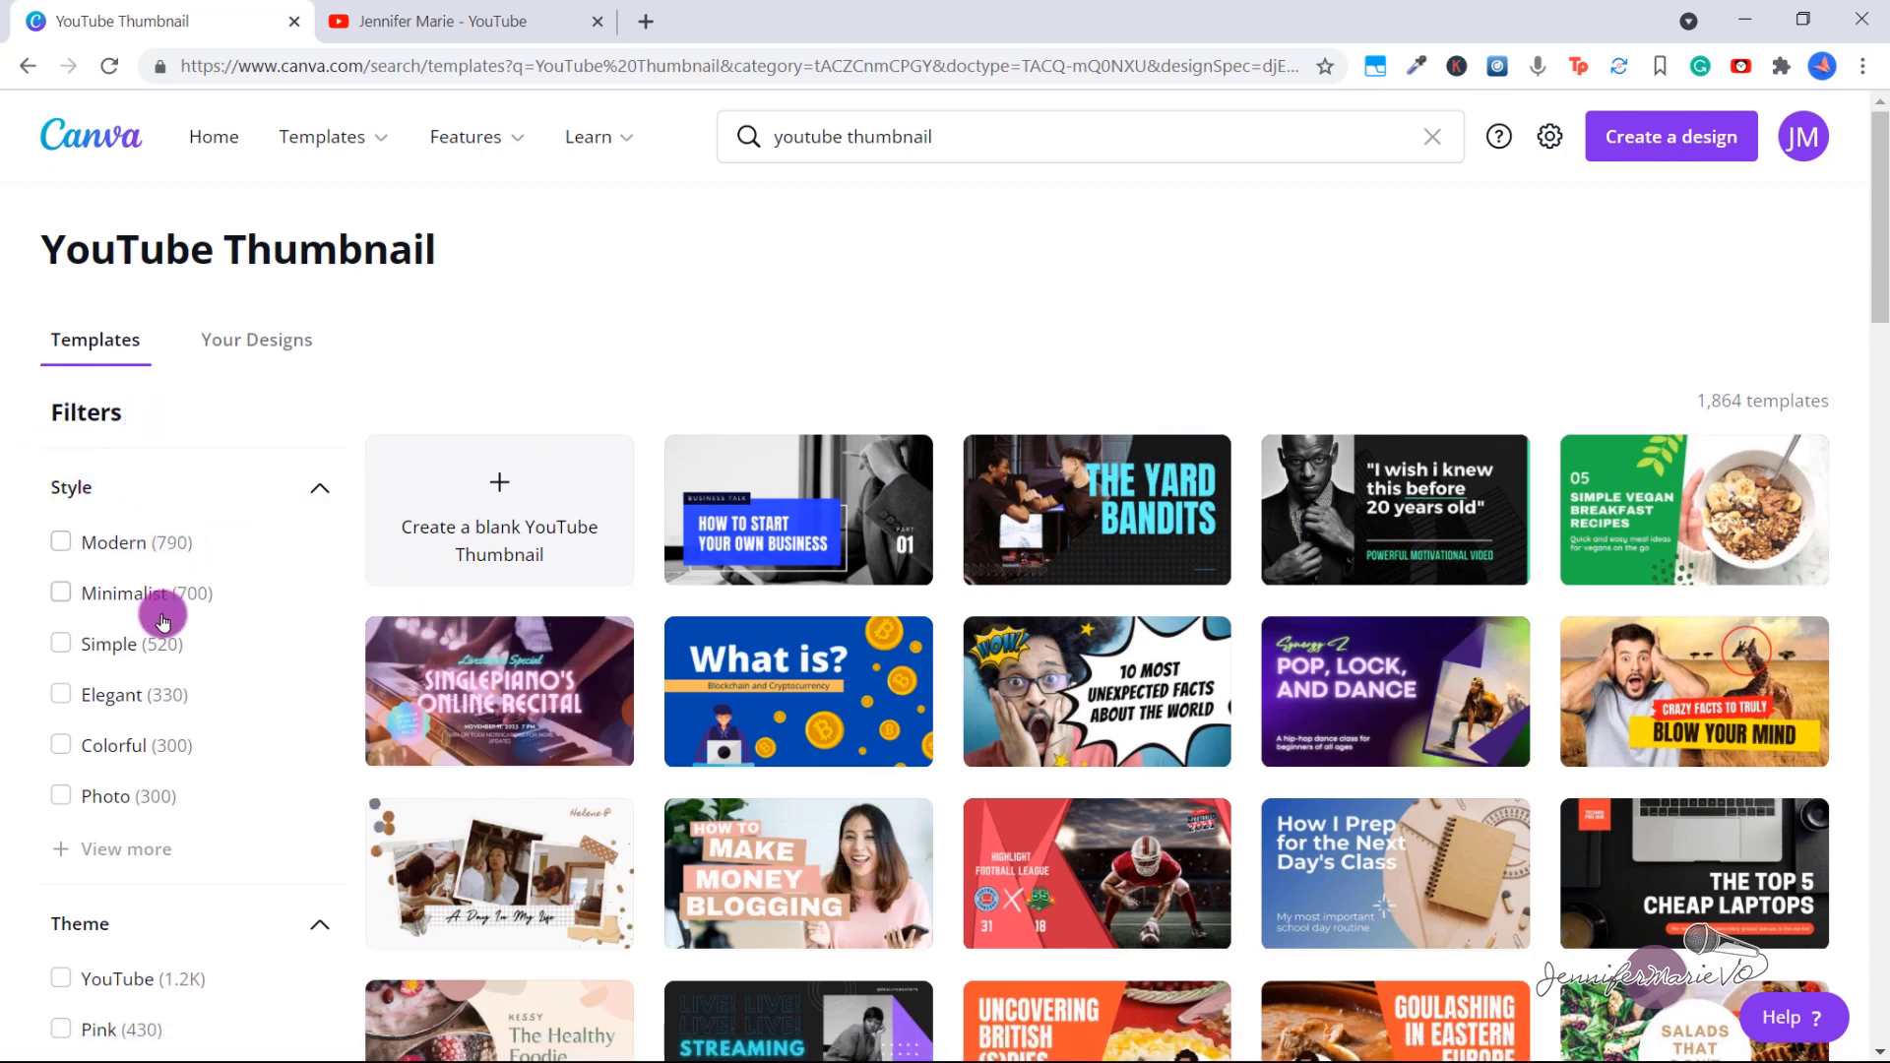
Filter the thumbnail templates by the Feminine style and the Beauty theme
left_click(158, 848)
scroll(143, 656, "down", 3)
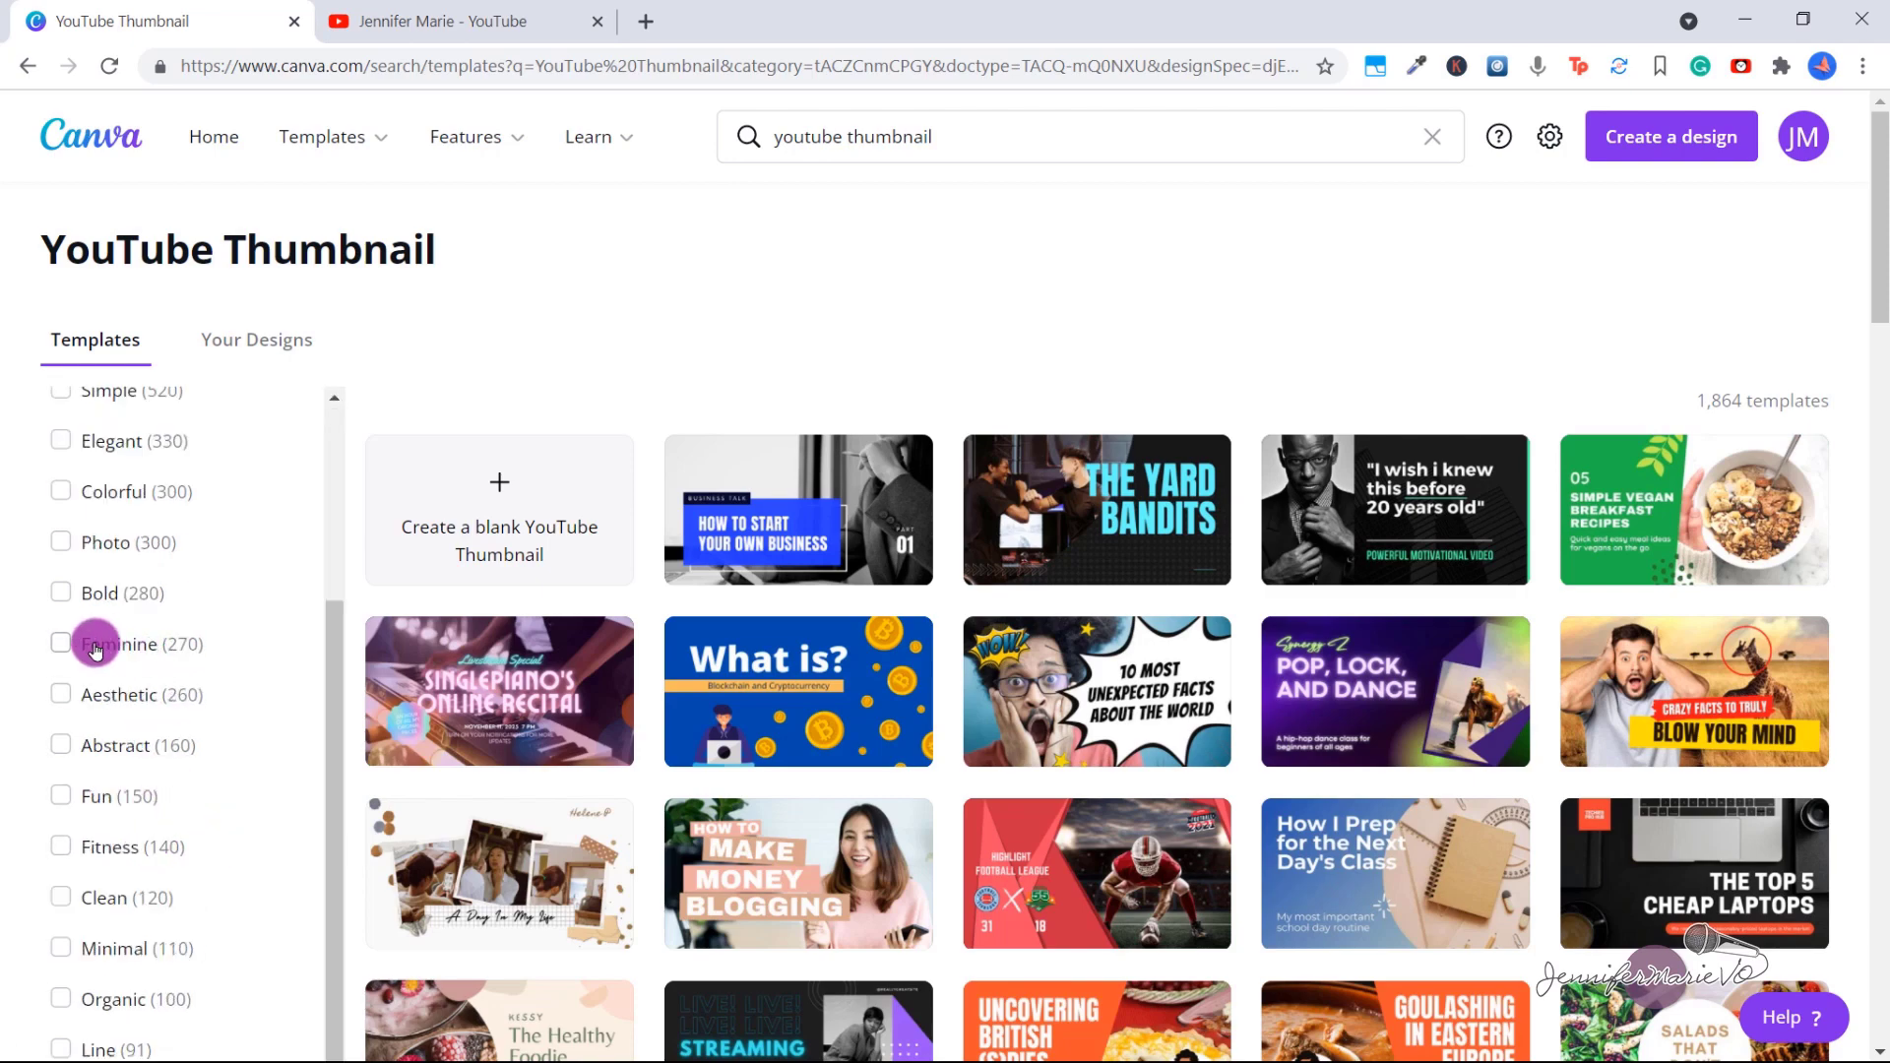
left_click(95, 650)
scroll(213, 642, "down", 3)
scroll(213, 642, "down", 1)
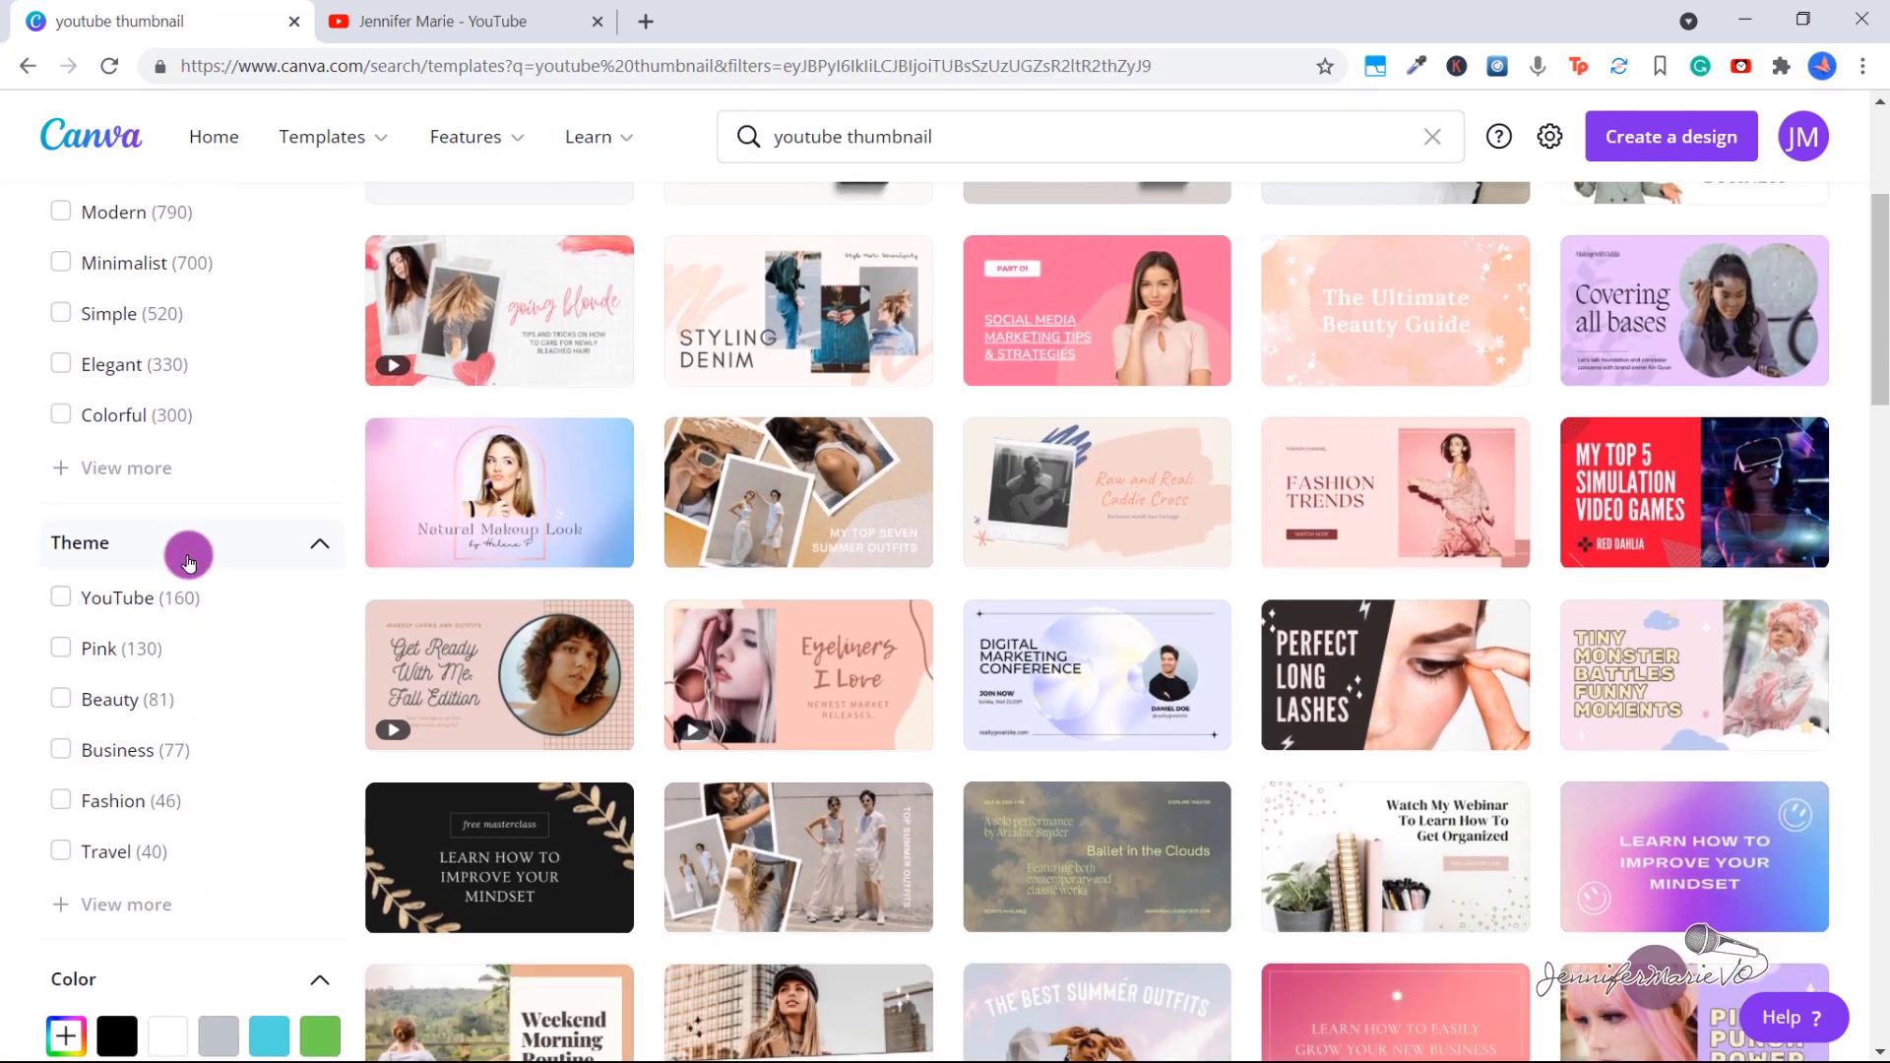
left_click(102, 705)
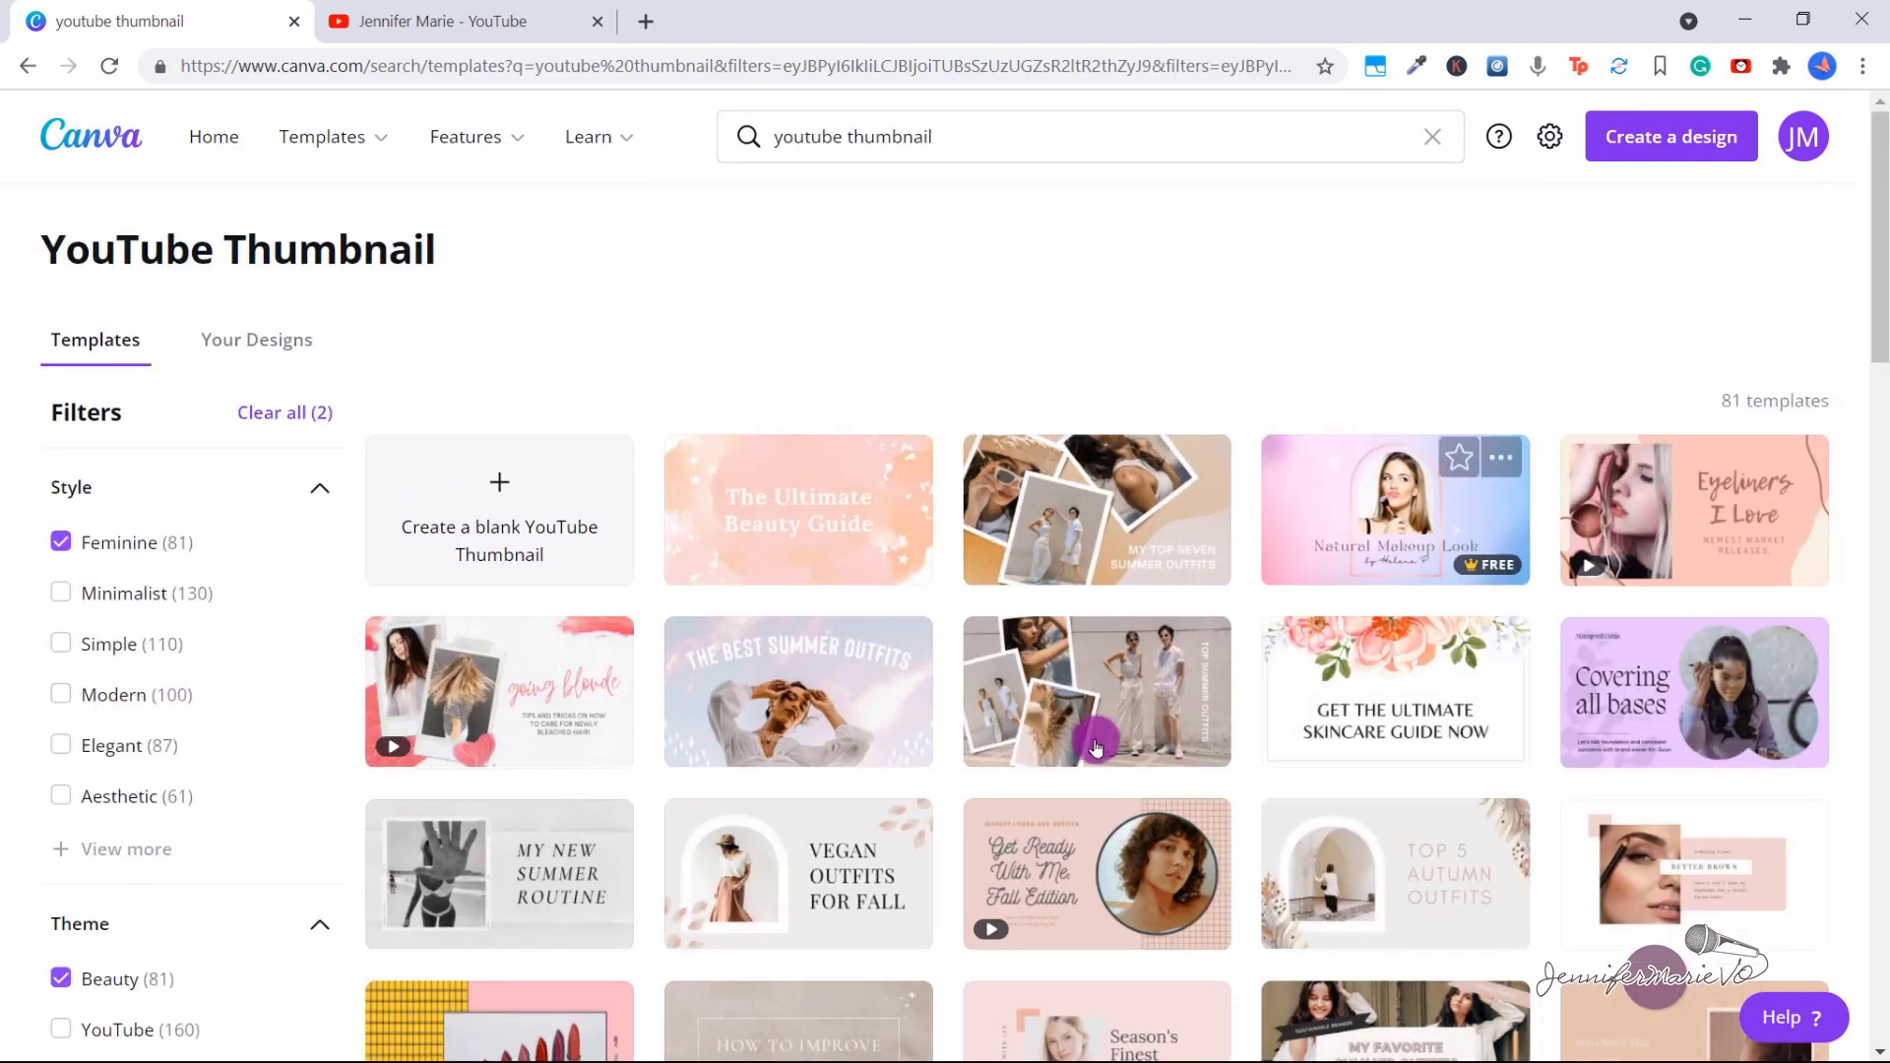
Clear the applied filters and filter the thumbnail templates by the Technology theme instead
scroll(299, 788, "down", 3)
left_click(127, 725)
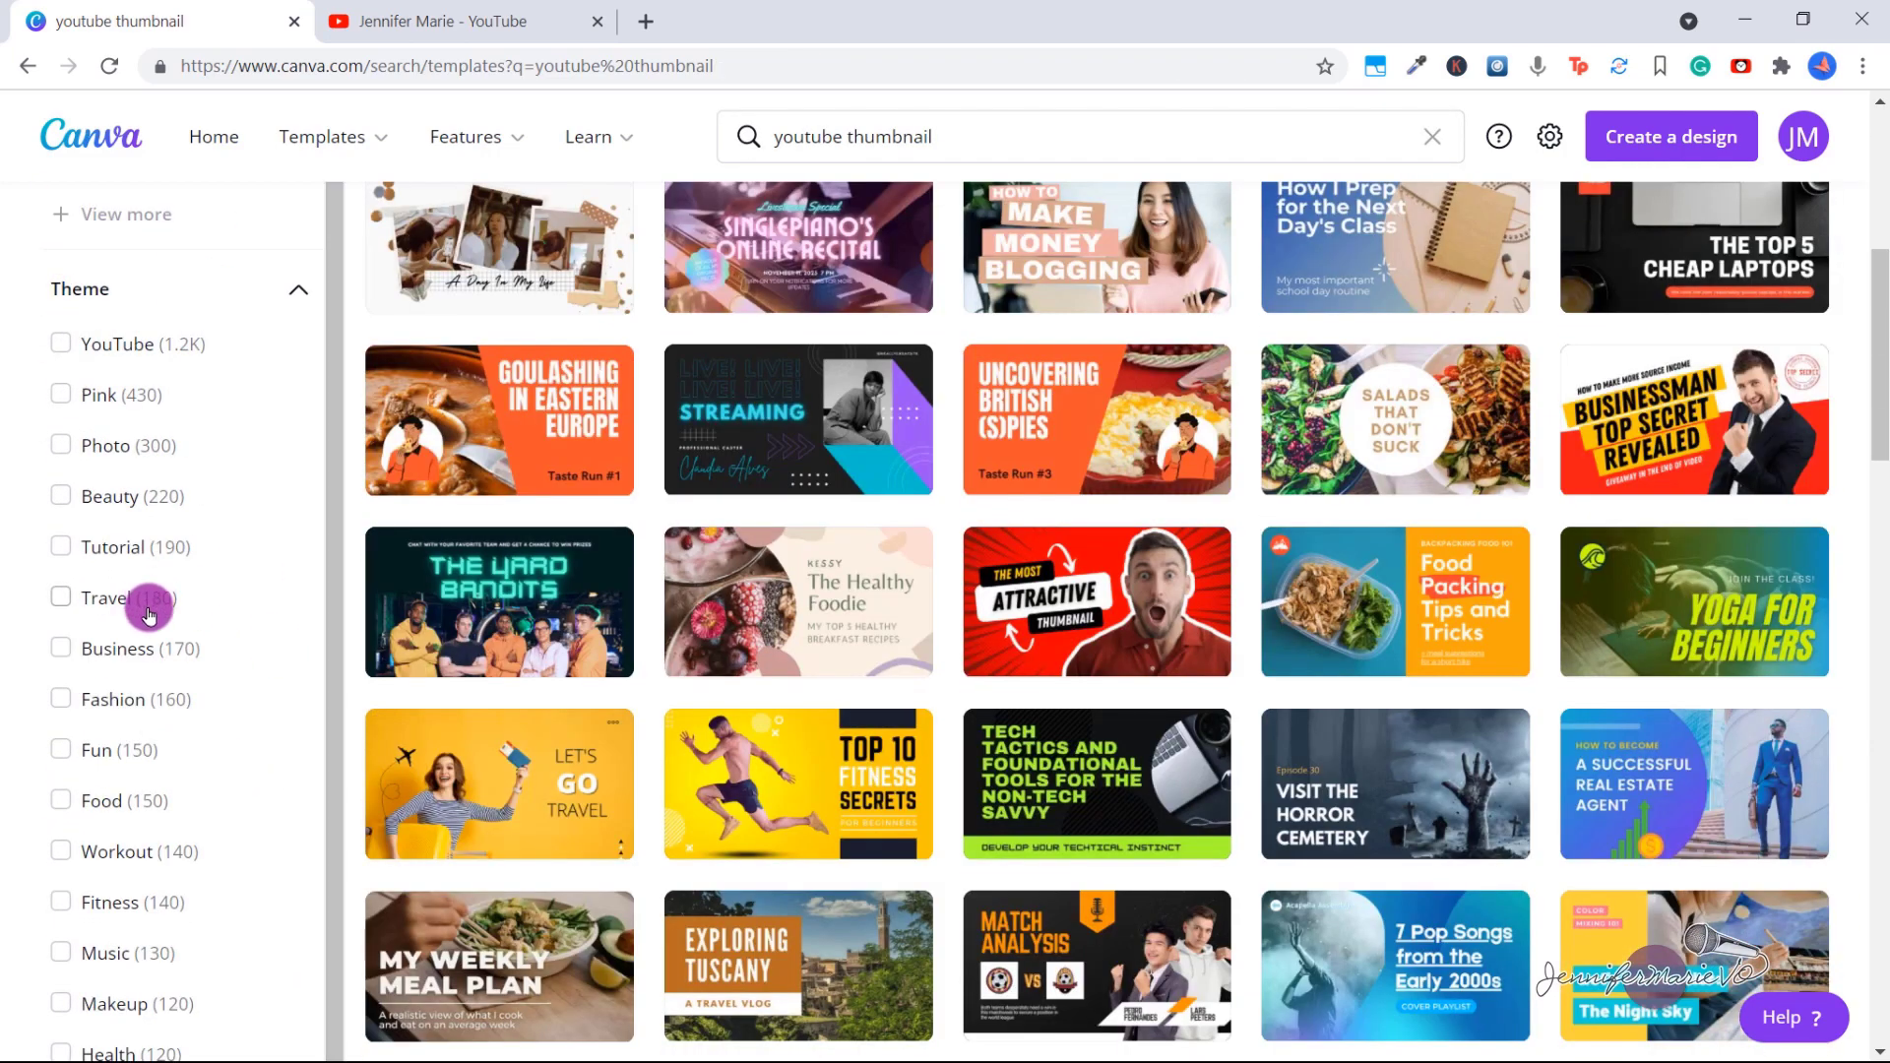
scroll(157, 669, "down", 1)
scroll(158, 803, "down", 1)
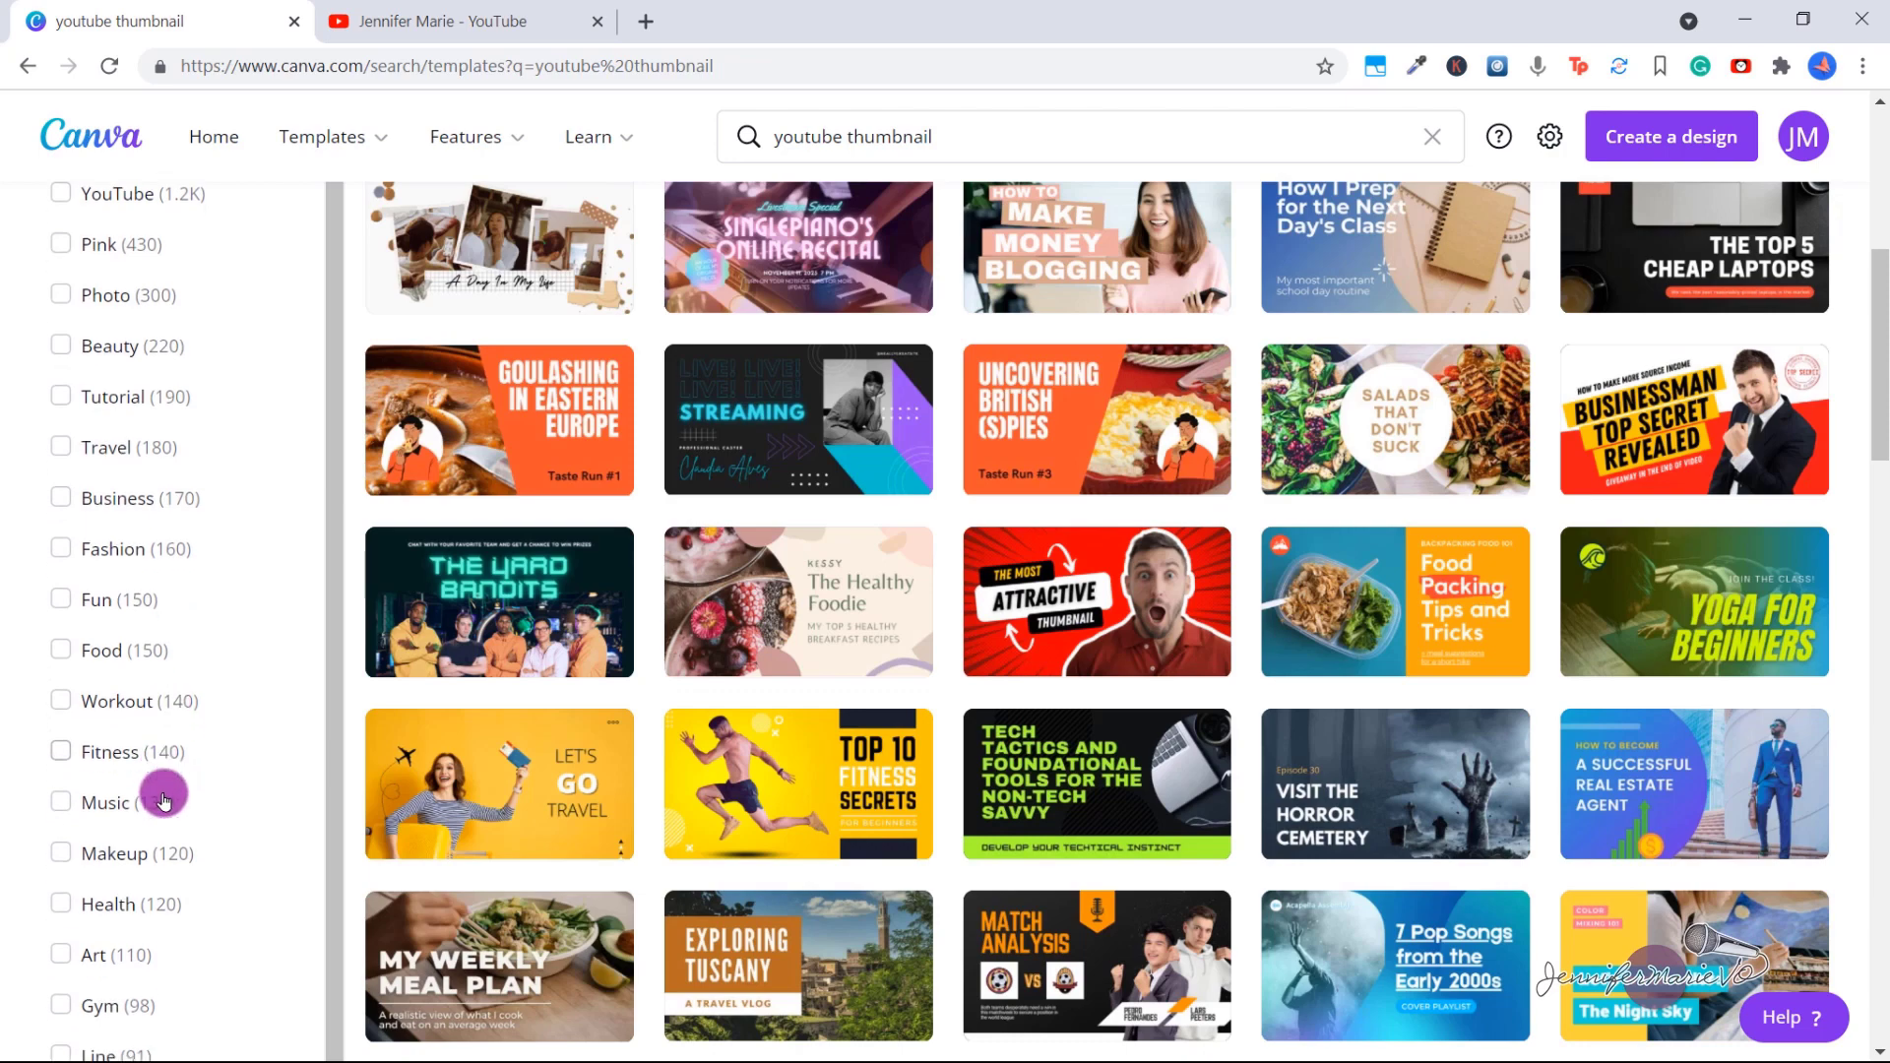
scroll(155, 817, "down", 2)
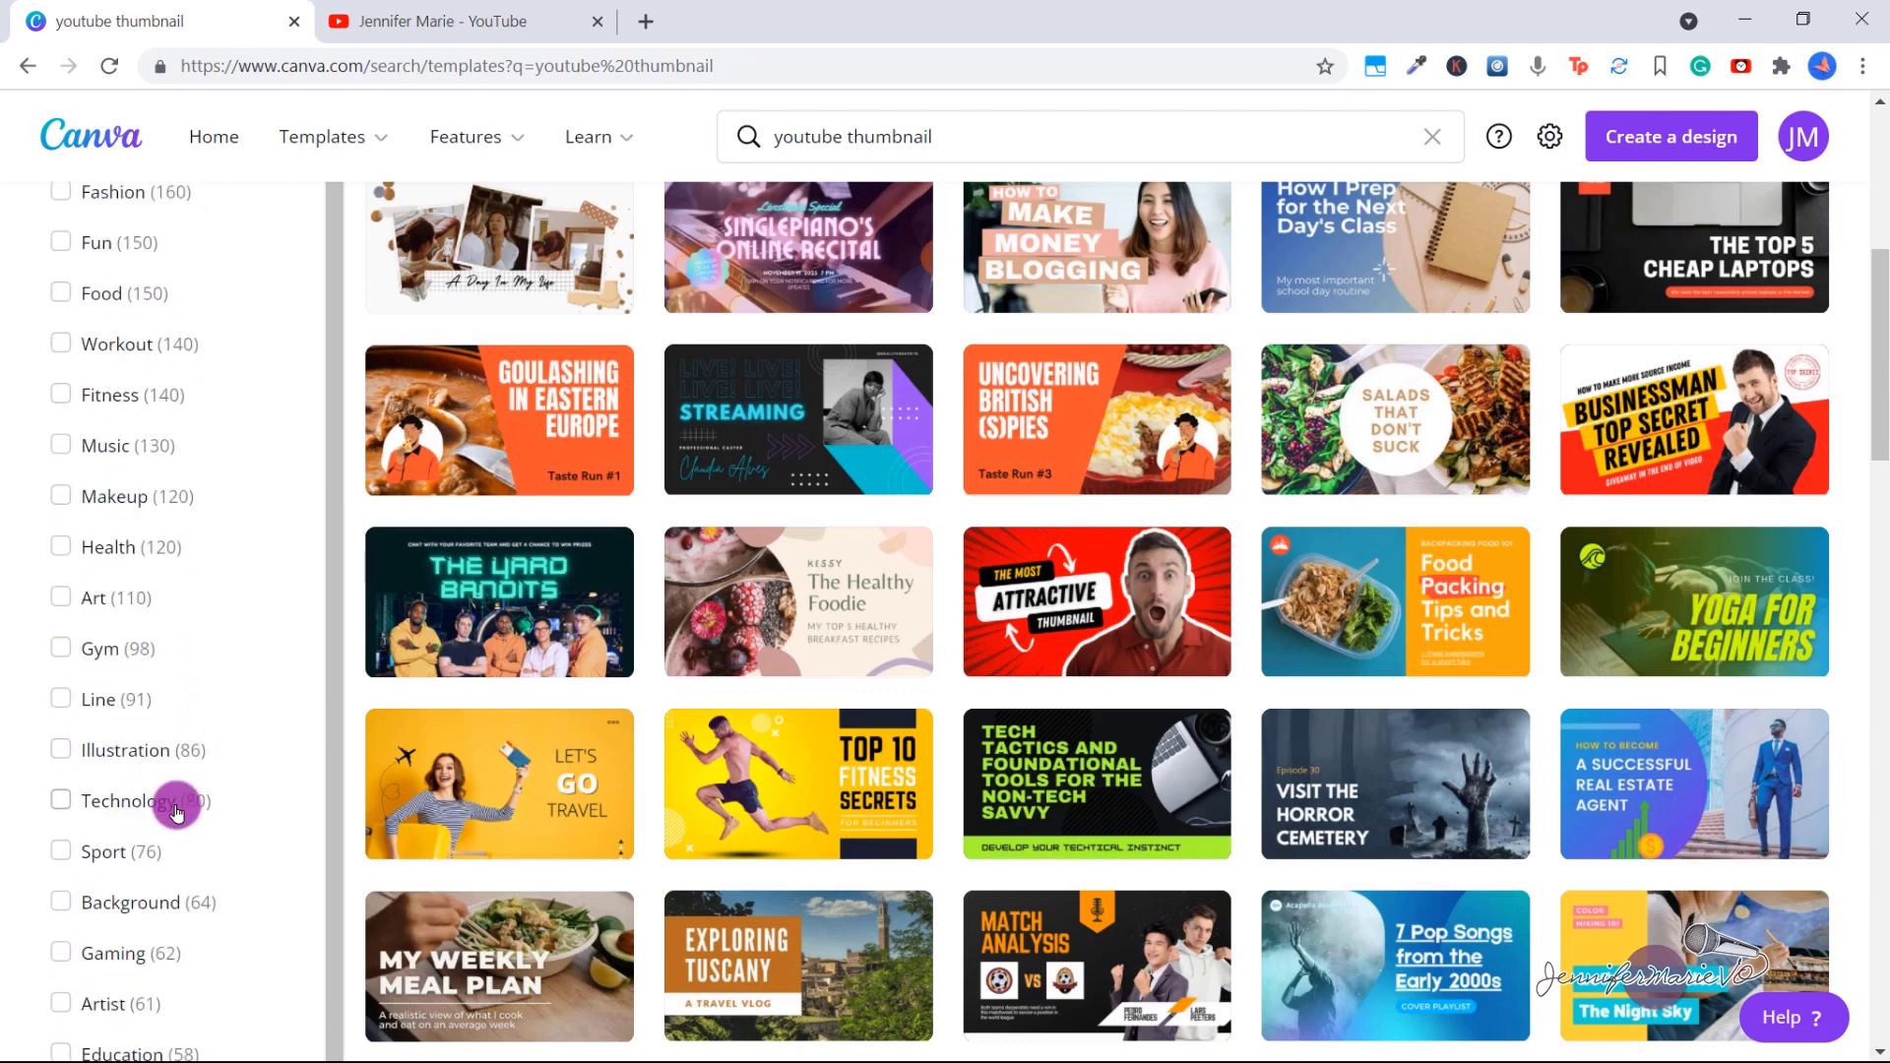
left_click(177, 801)
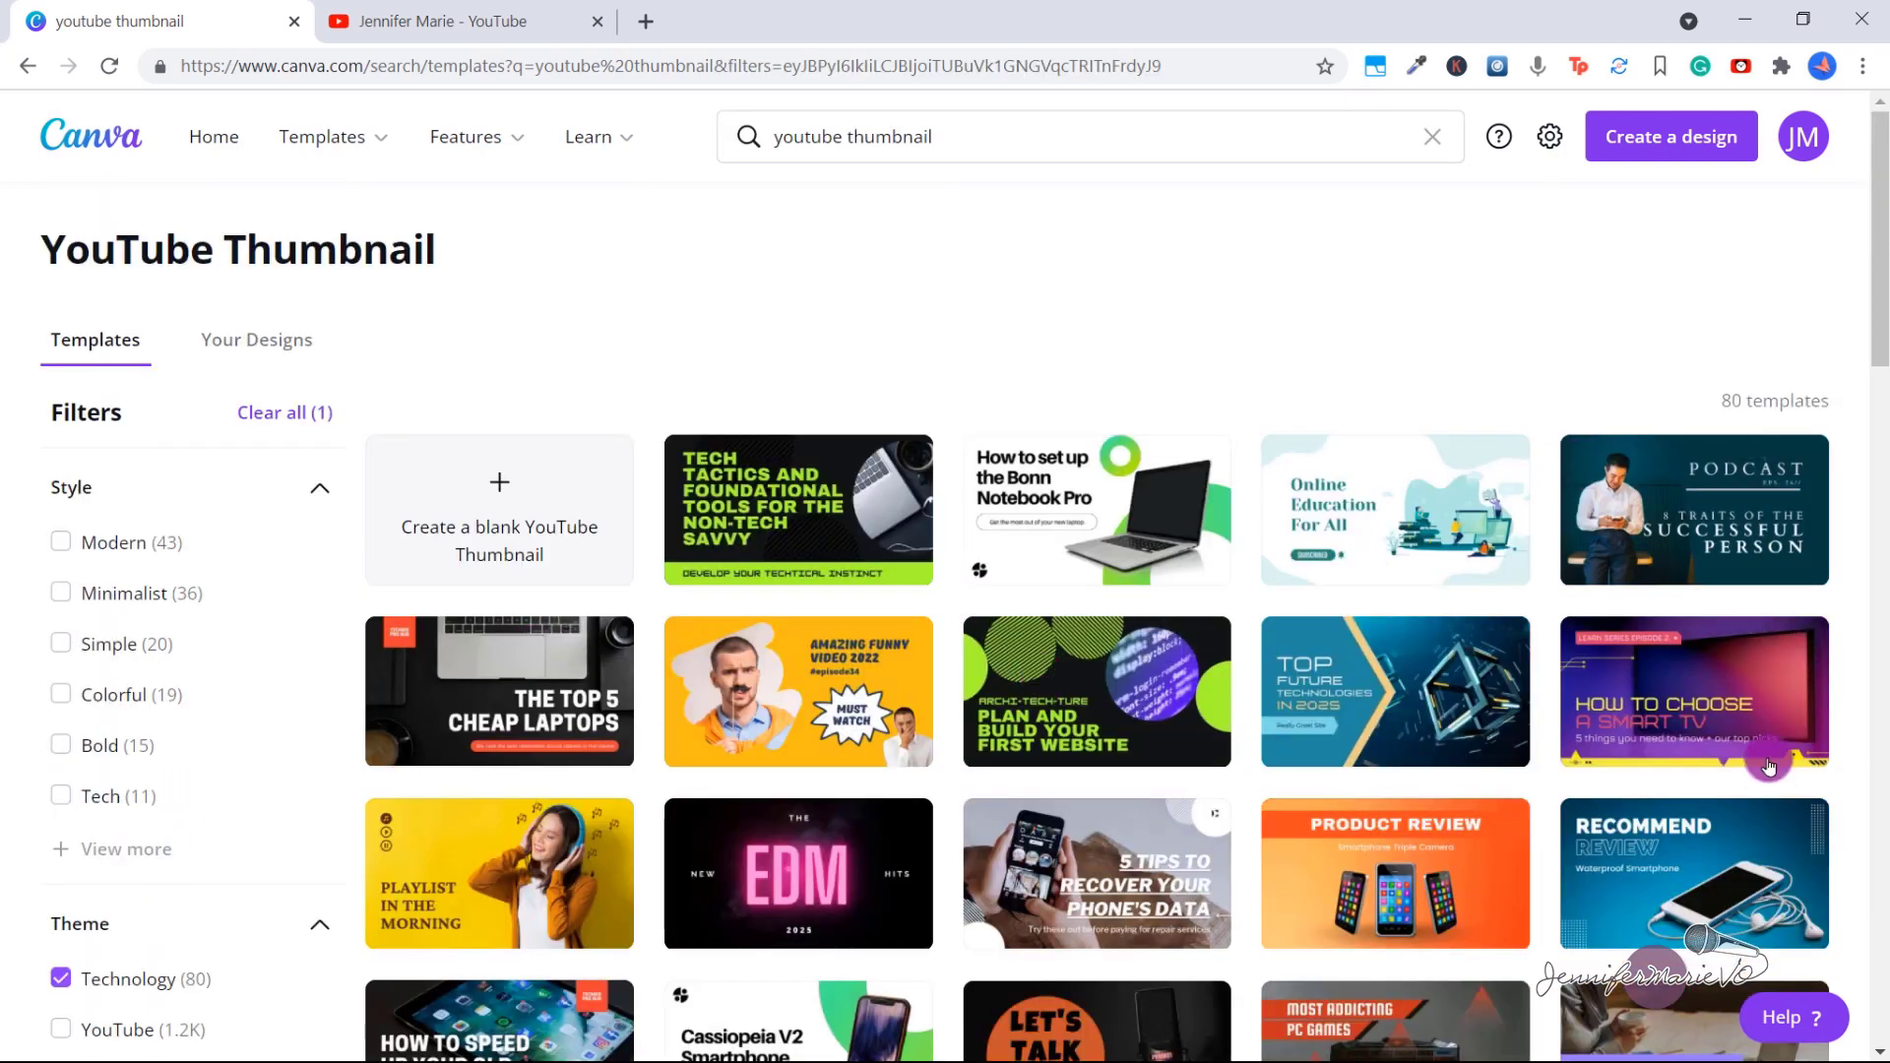
Open the orange Product Review template with the three smartphones for editing
scroll(1691, 630, "down", 2)
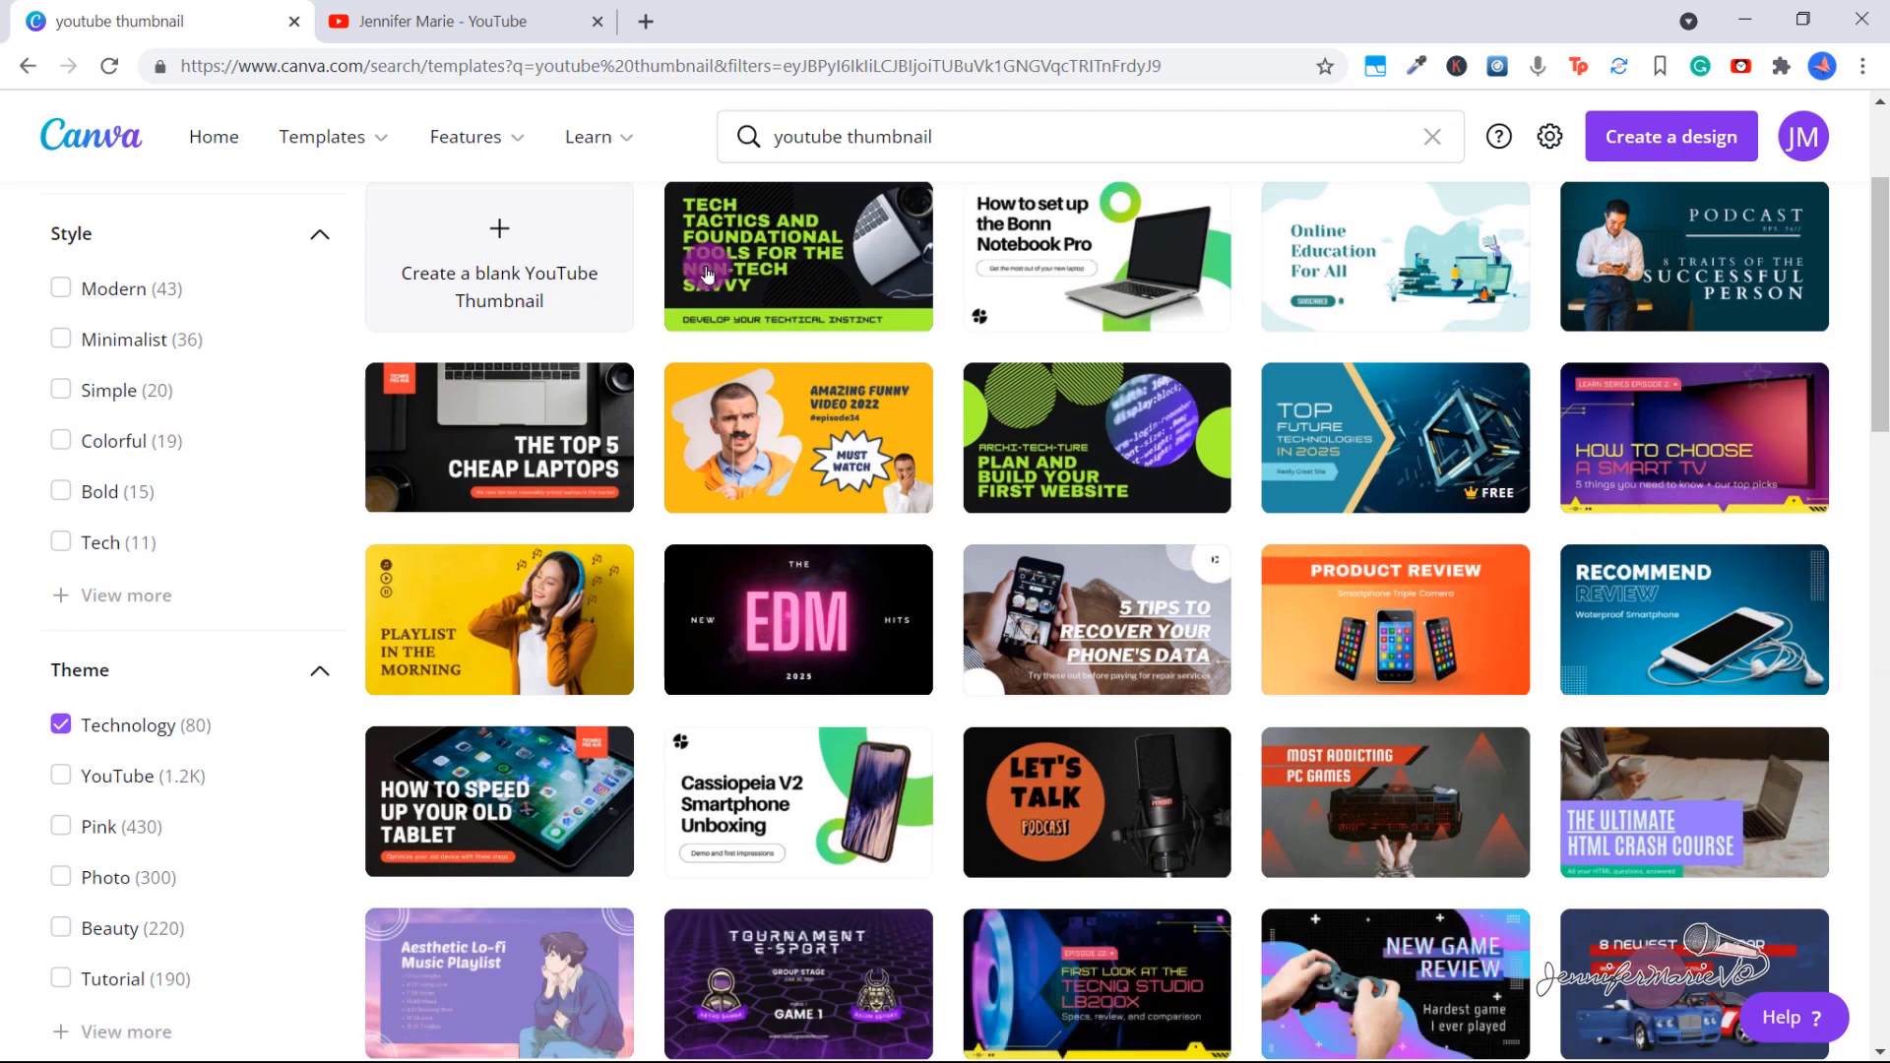
scroll(1881, 724, "up", 1)
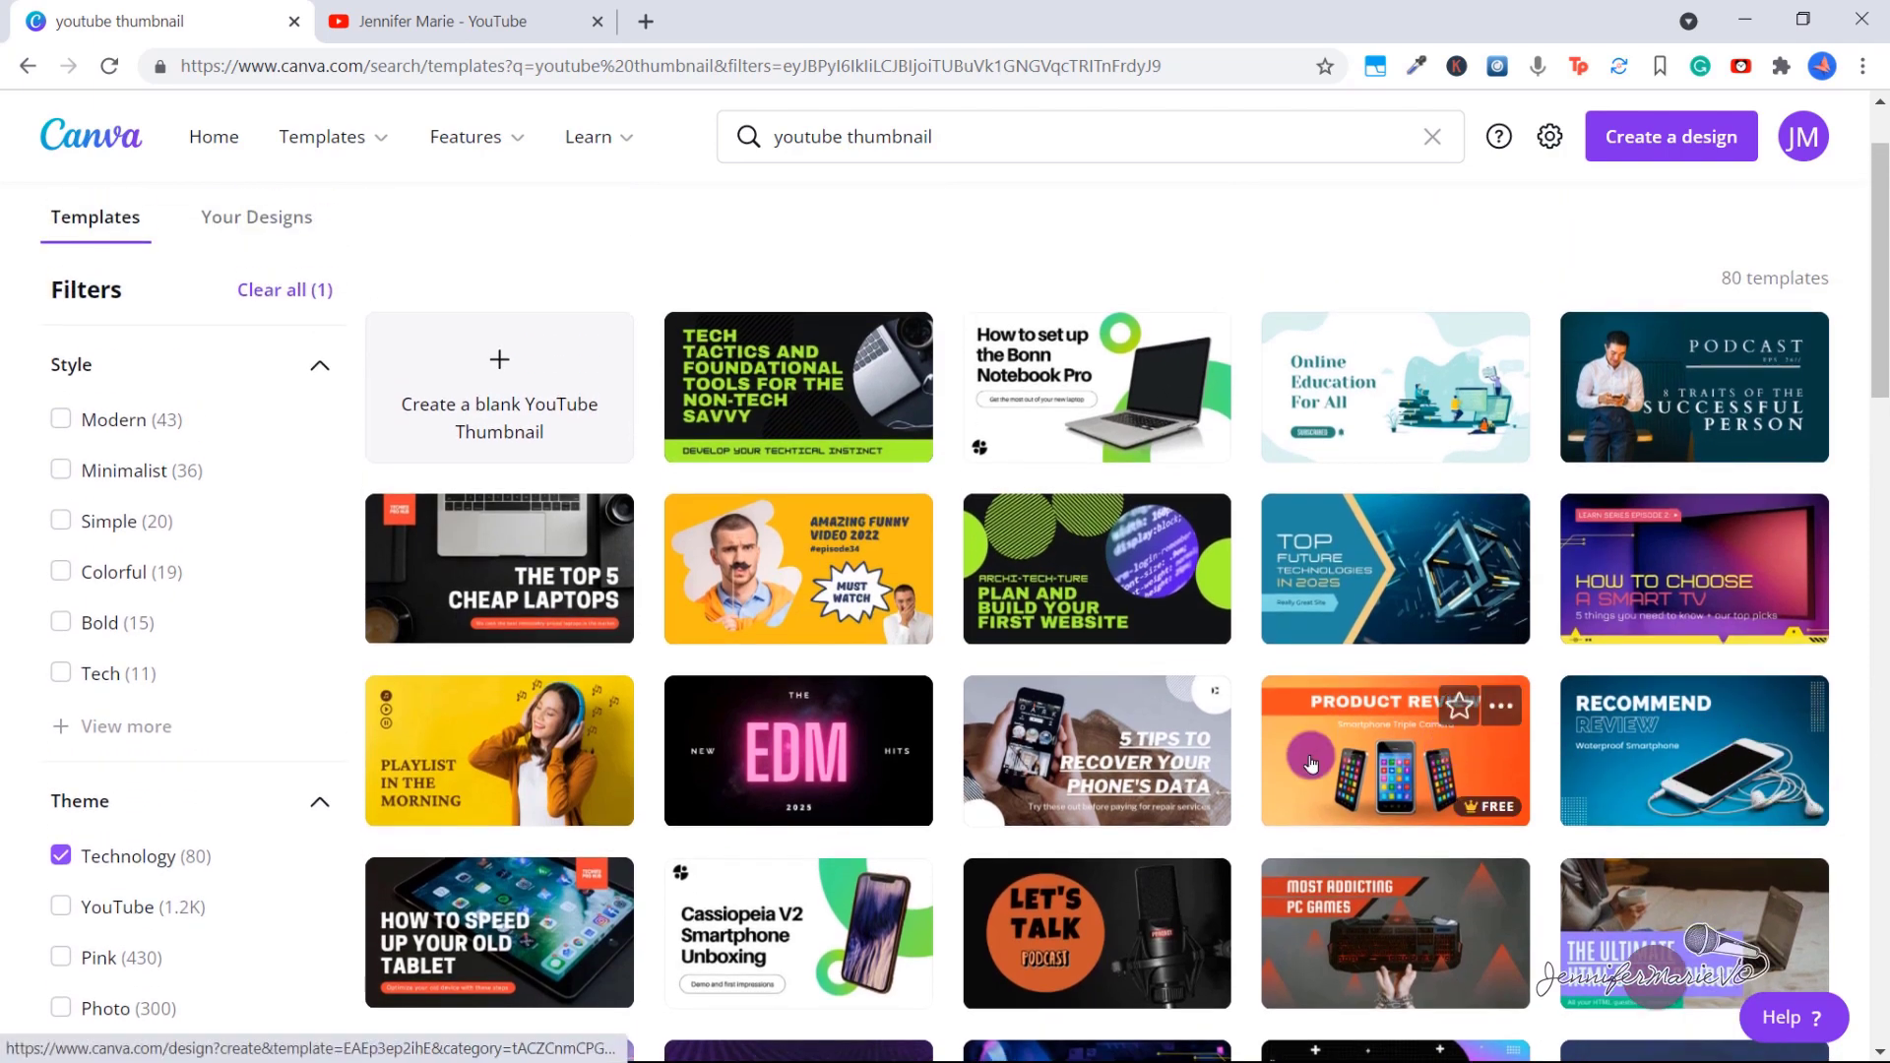
left_click(1487, 766)
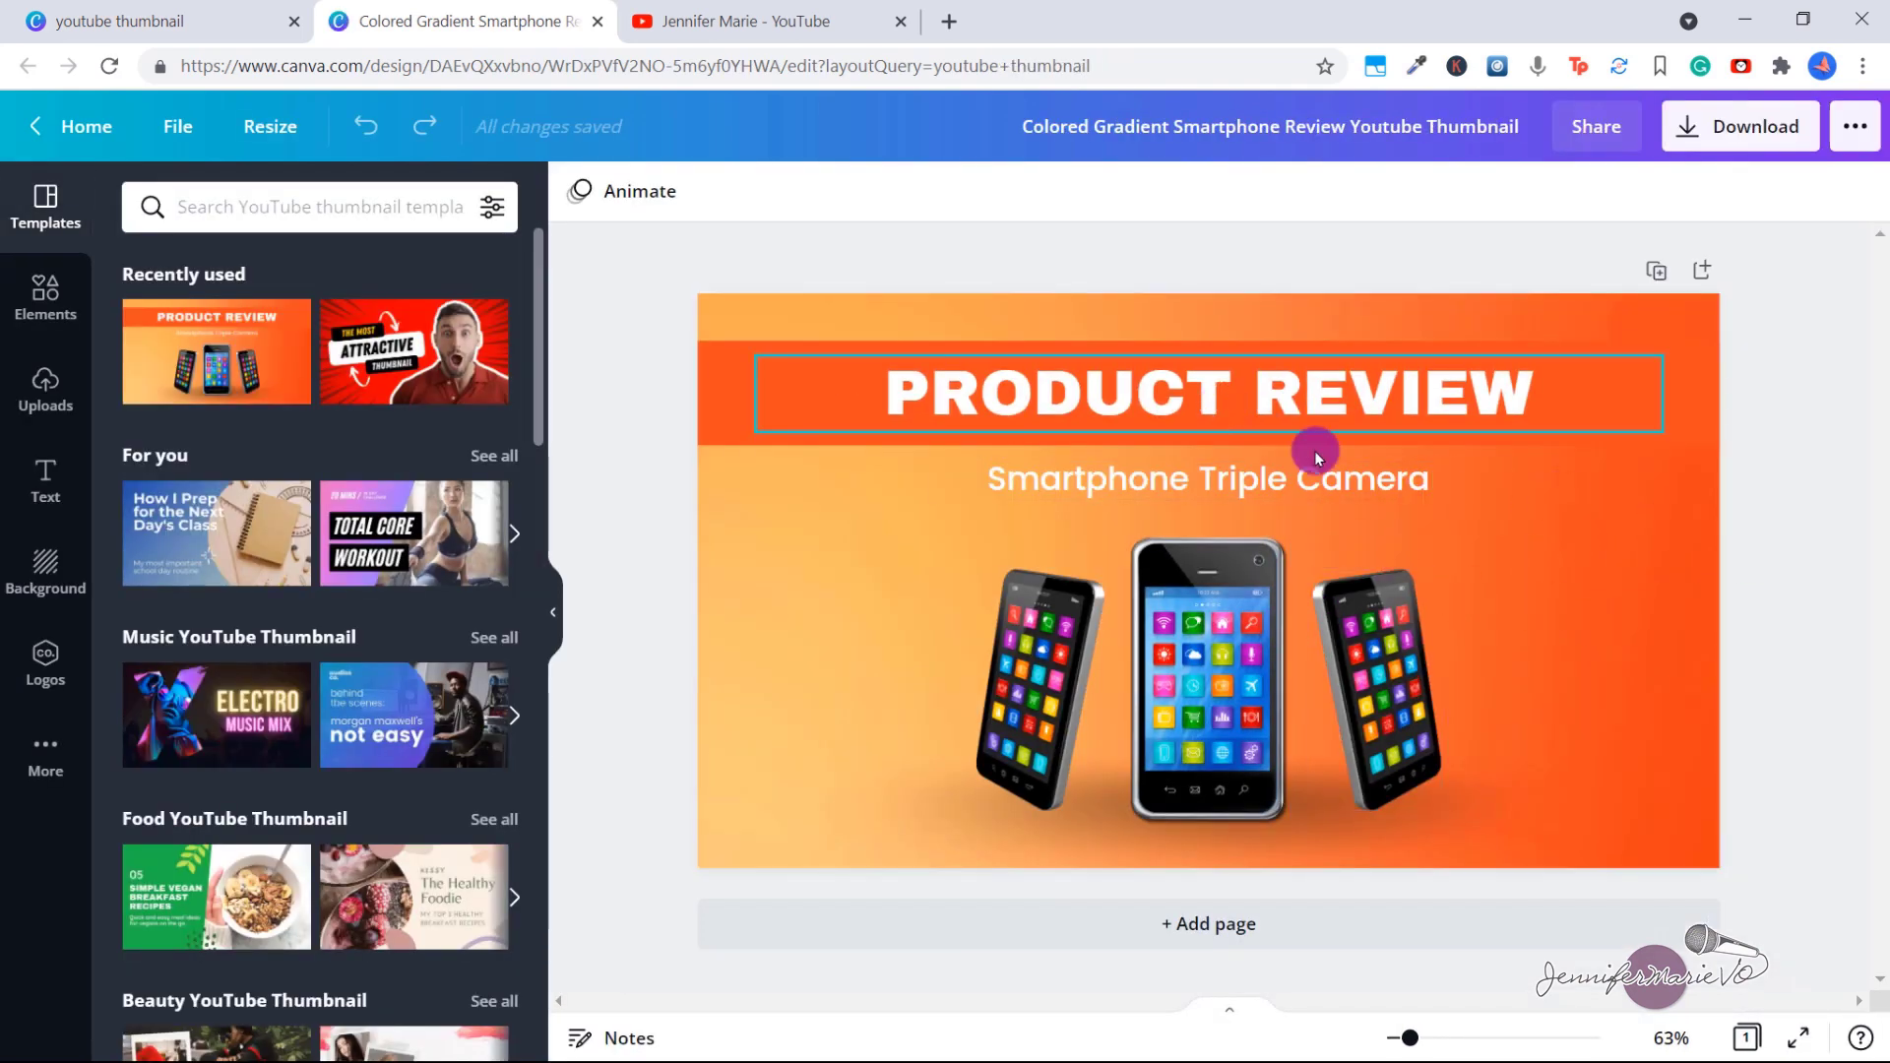
Replace the word PRODUCT in the heading with IPHONE 13 so it reads IPHONE 13 REVIEW
left_click(1045, 398)
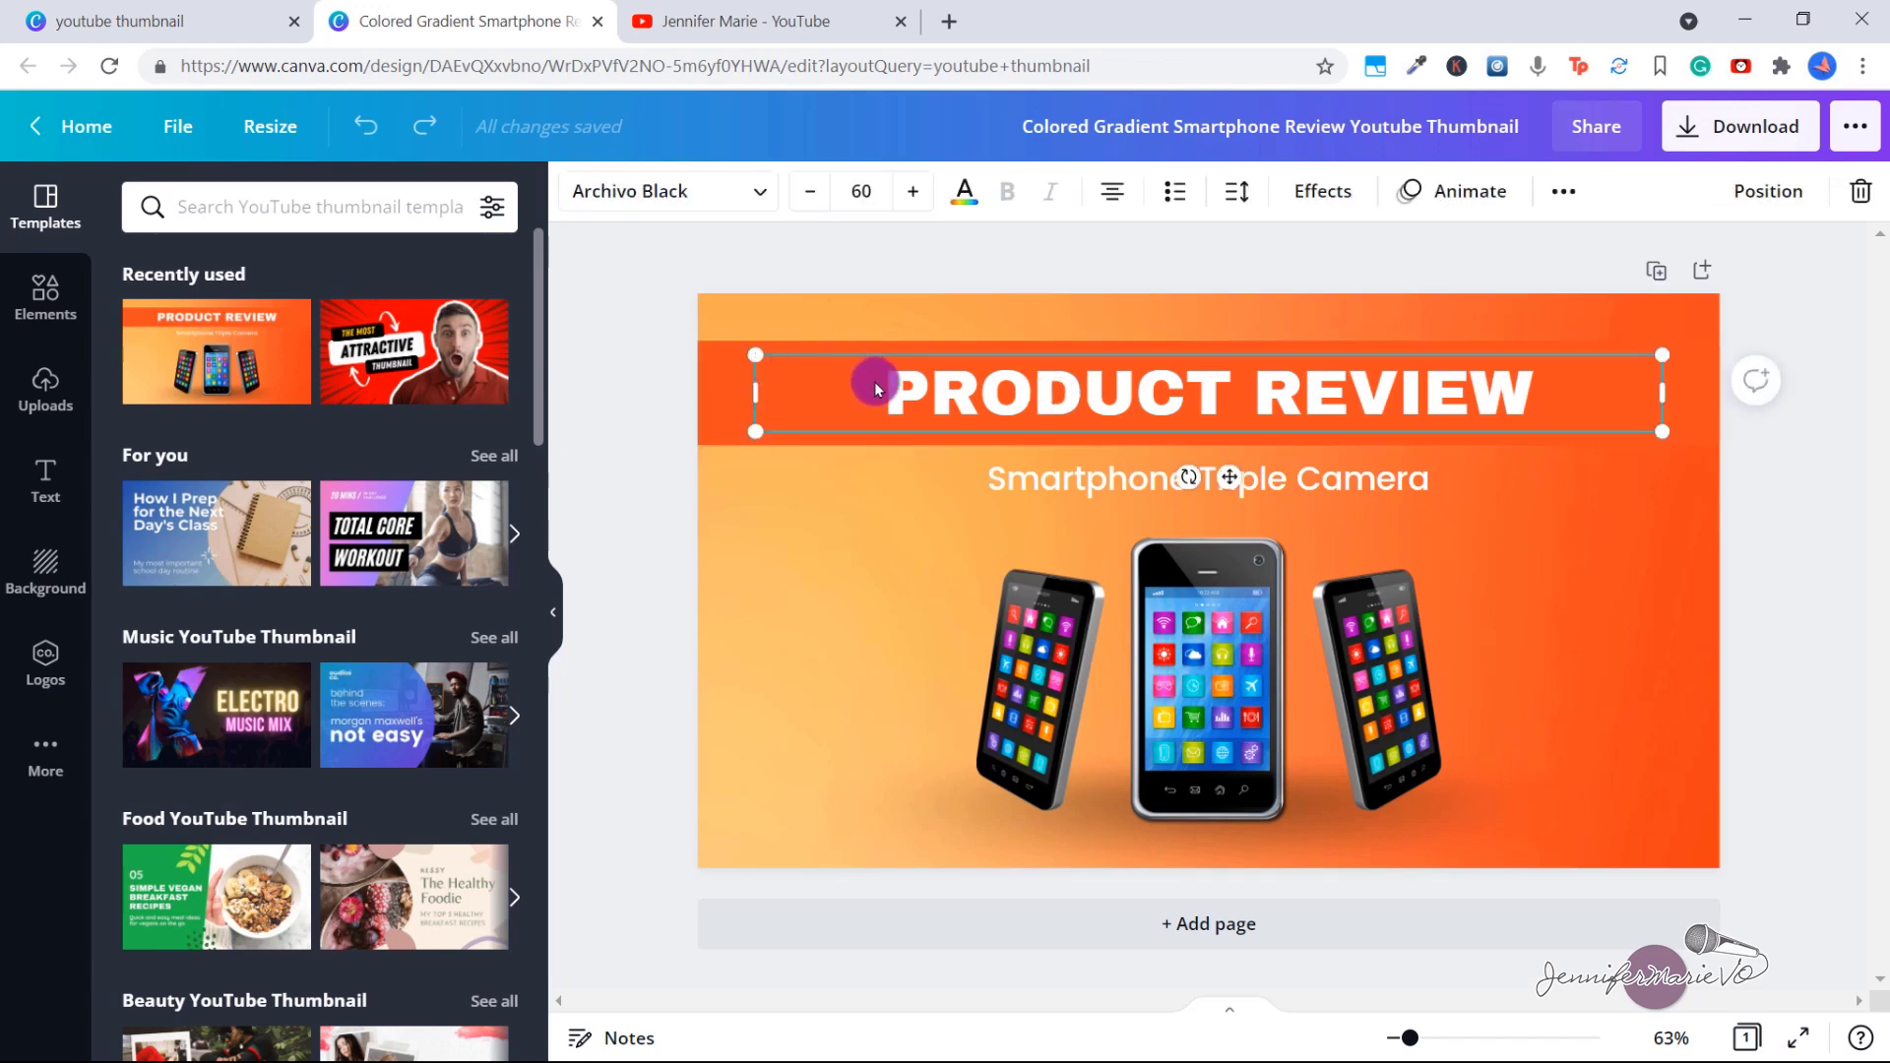
left_click(960, 382)
left_click(1089, 381)
left_click_drag(885, 394, 1238, 402)
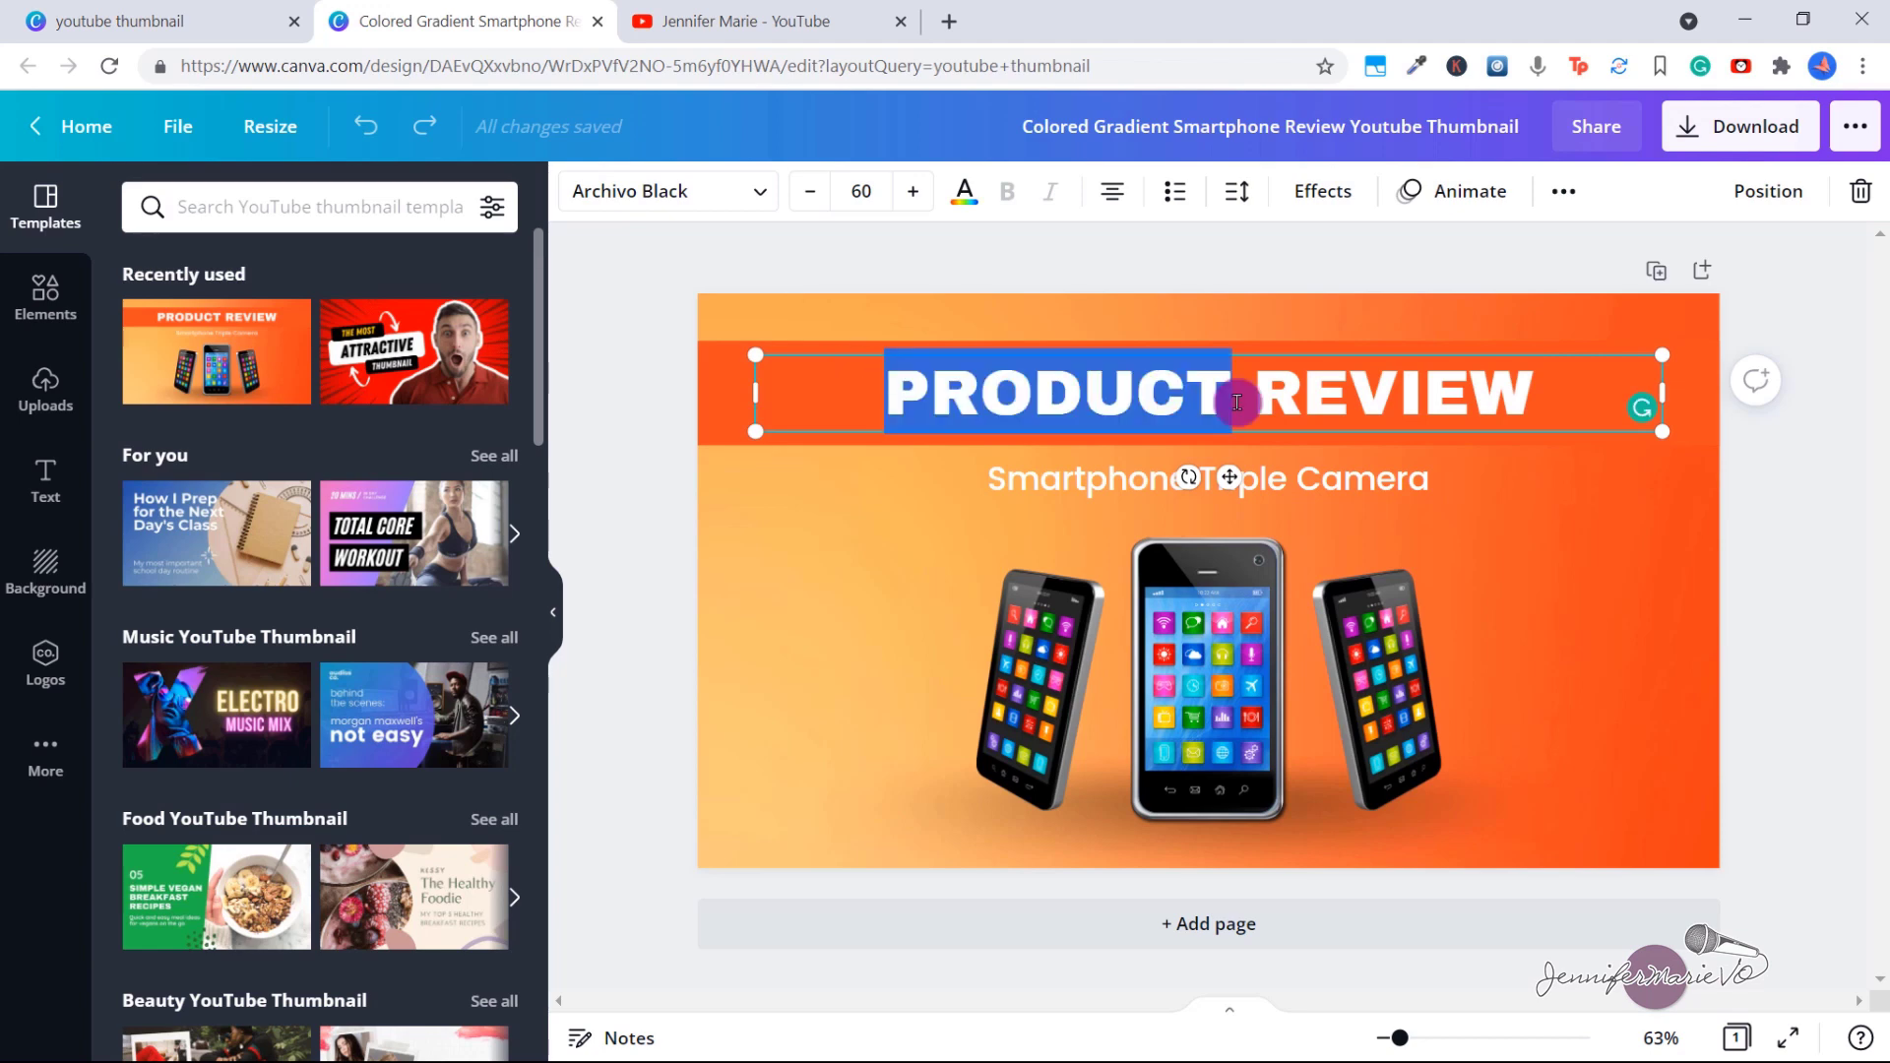
type("IPHONE 13")
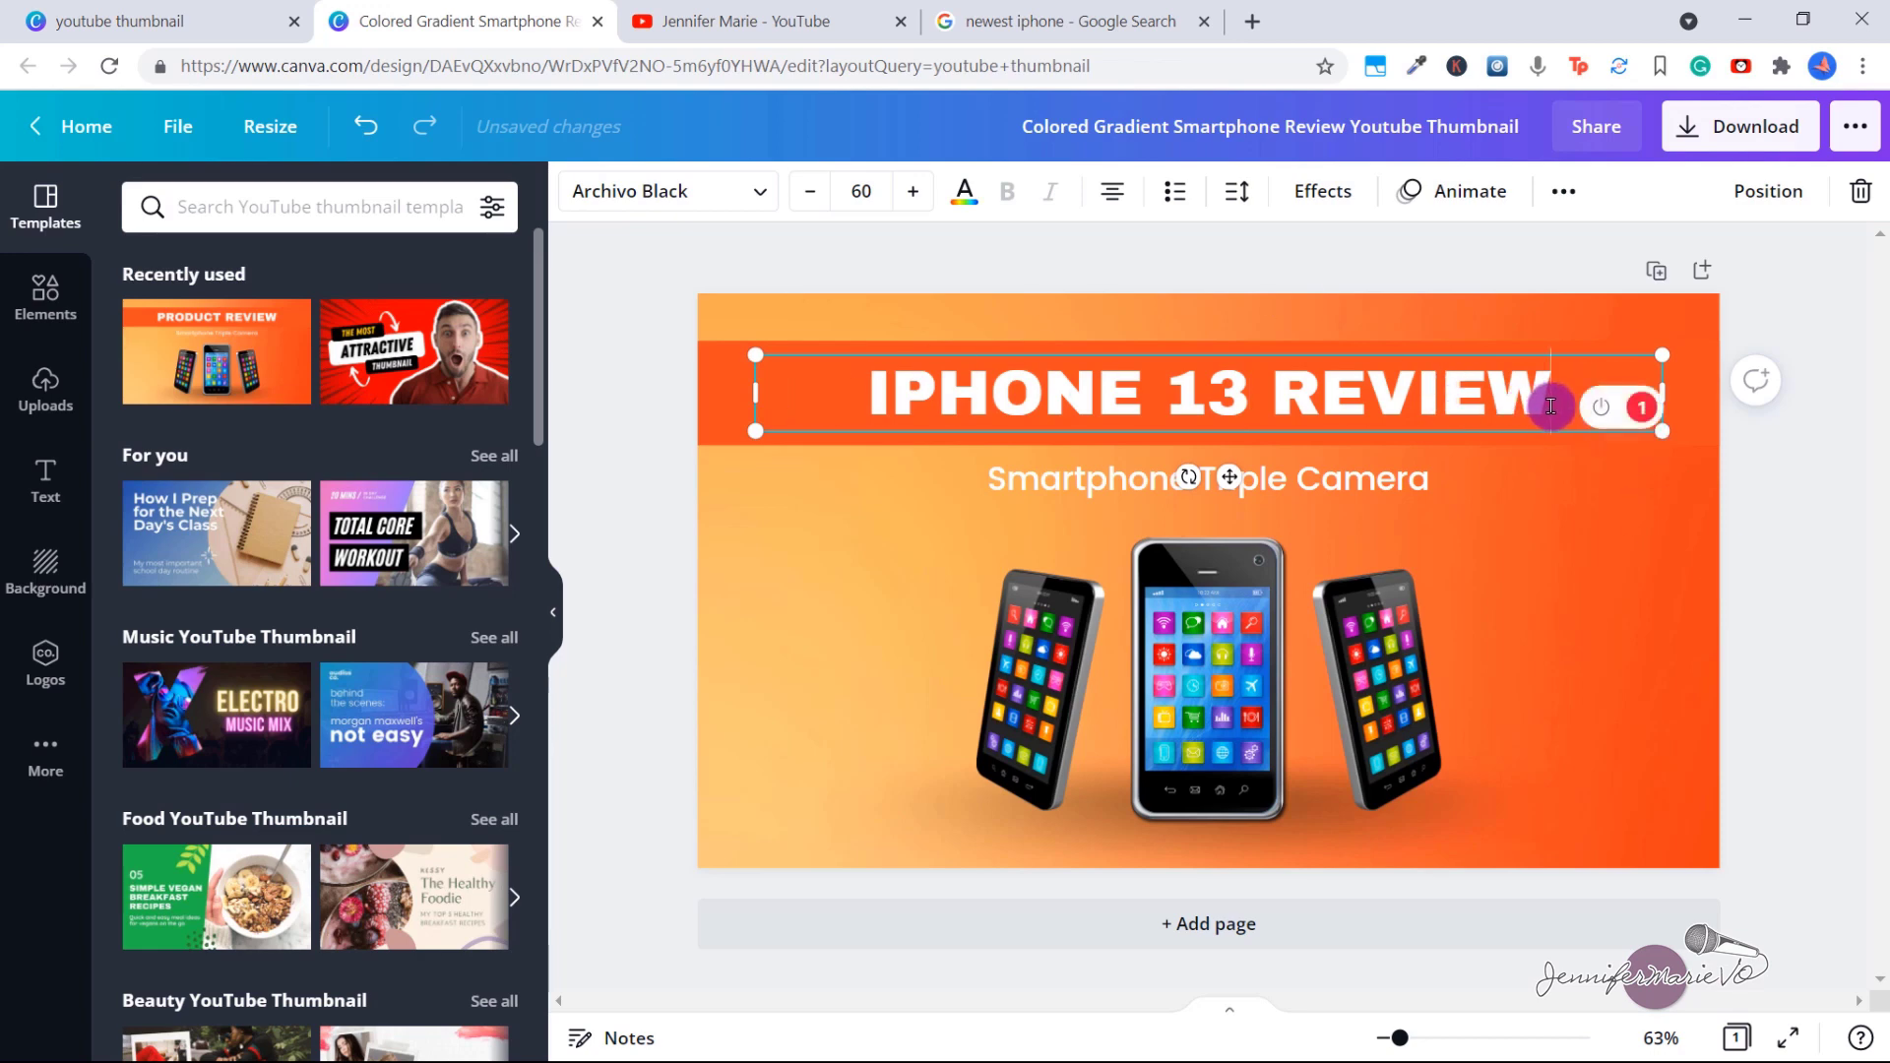
Try the Sunborn font on the whole heading and change it to Anton
left_click_drag(1550, 398, 880, 440)
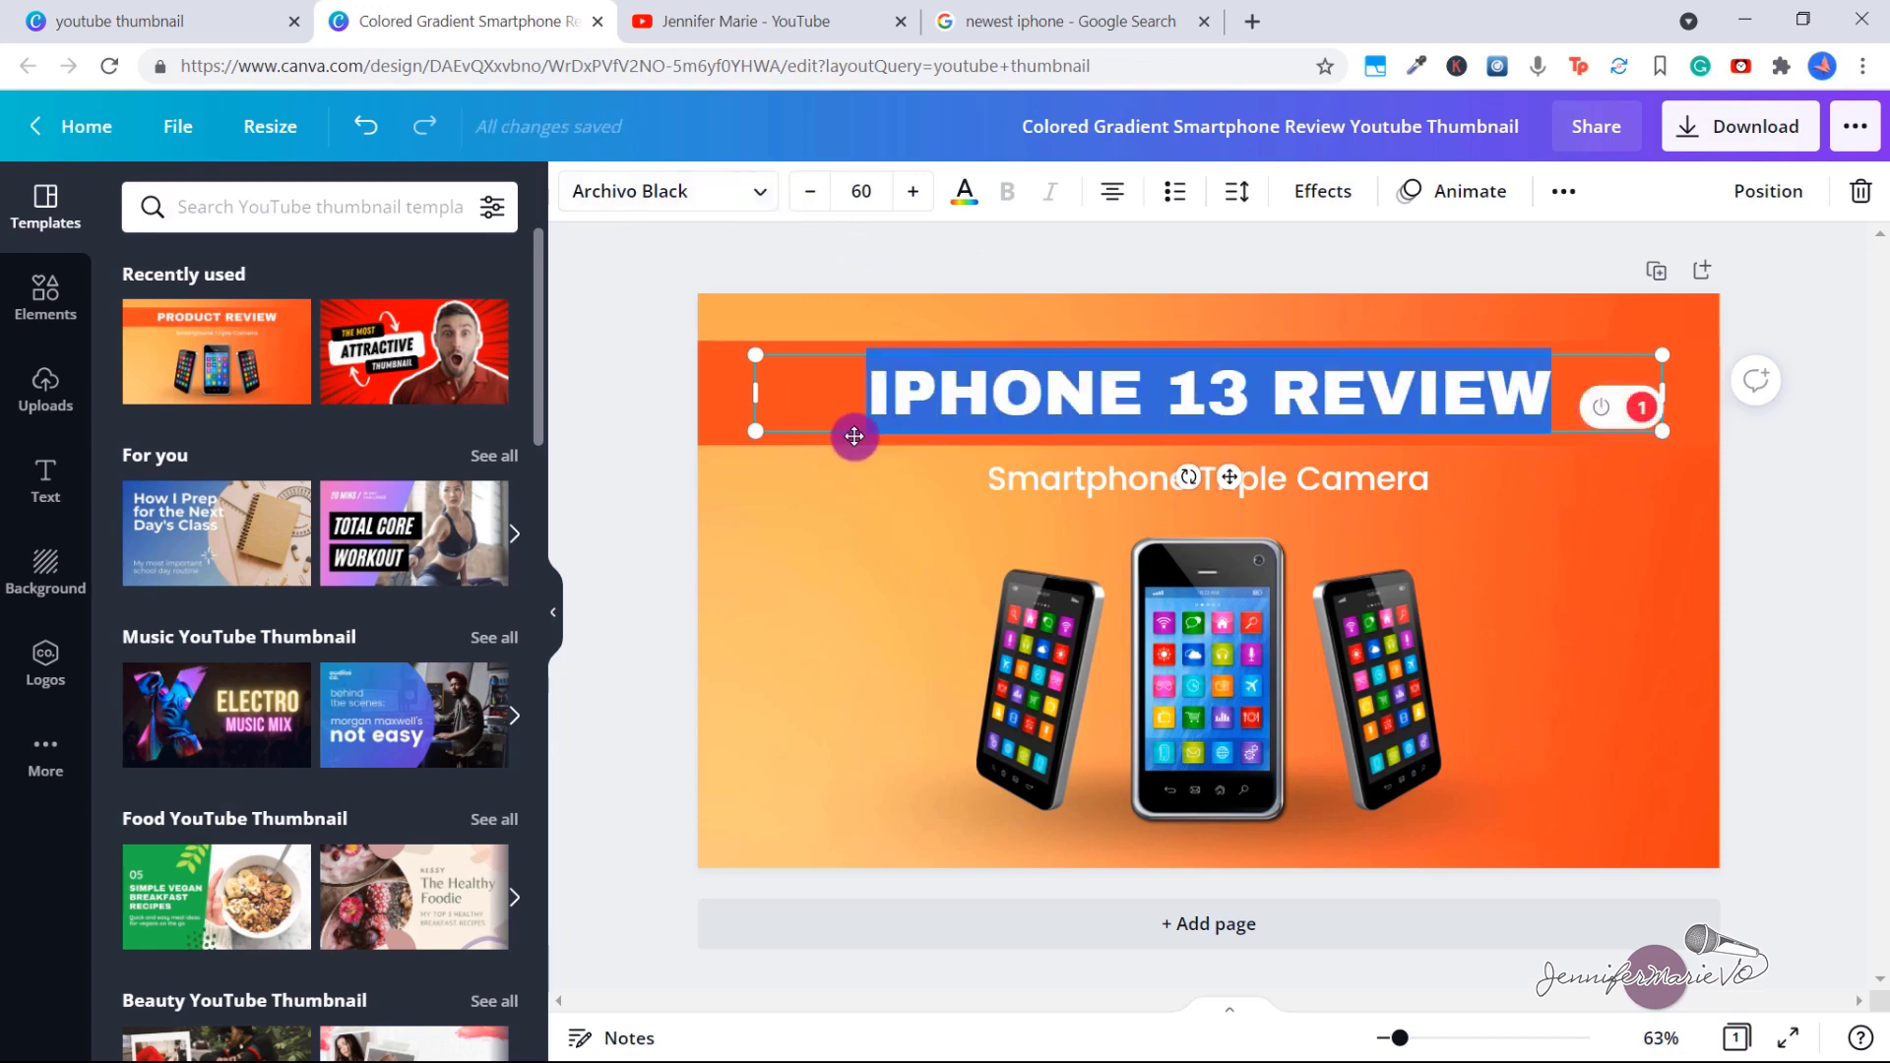
left_click(760, 191)
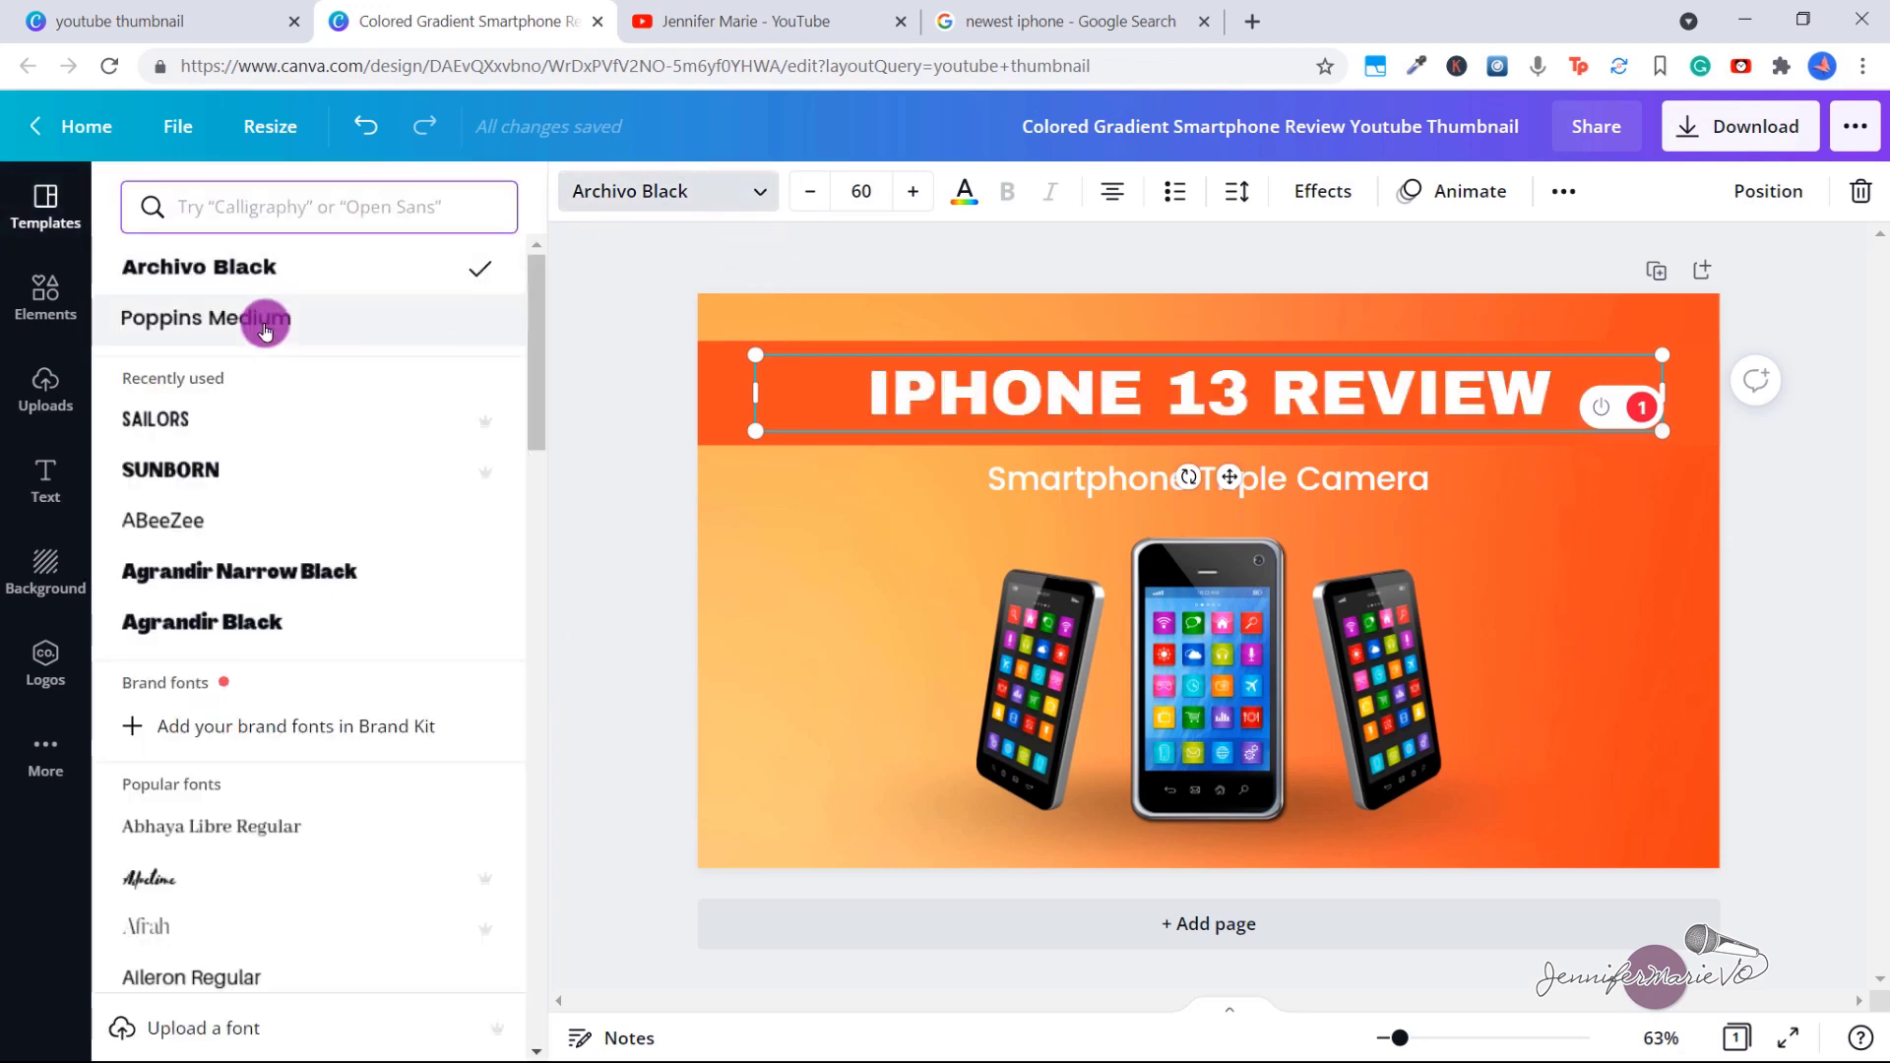
left_click(247, 470)
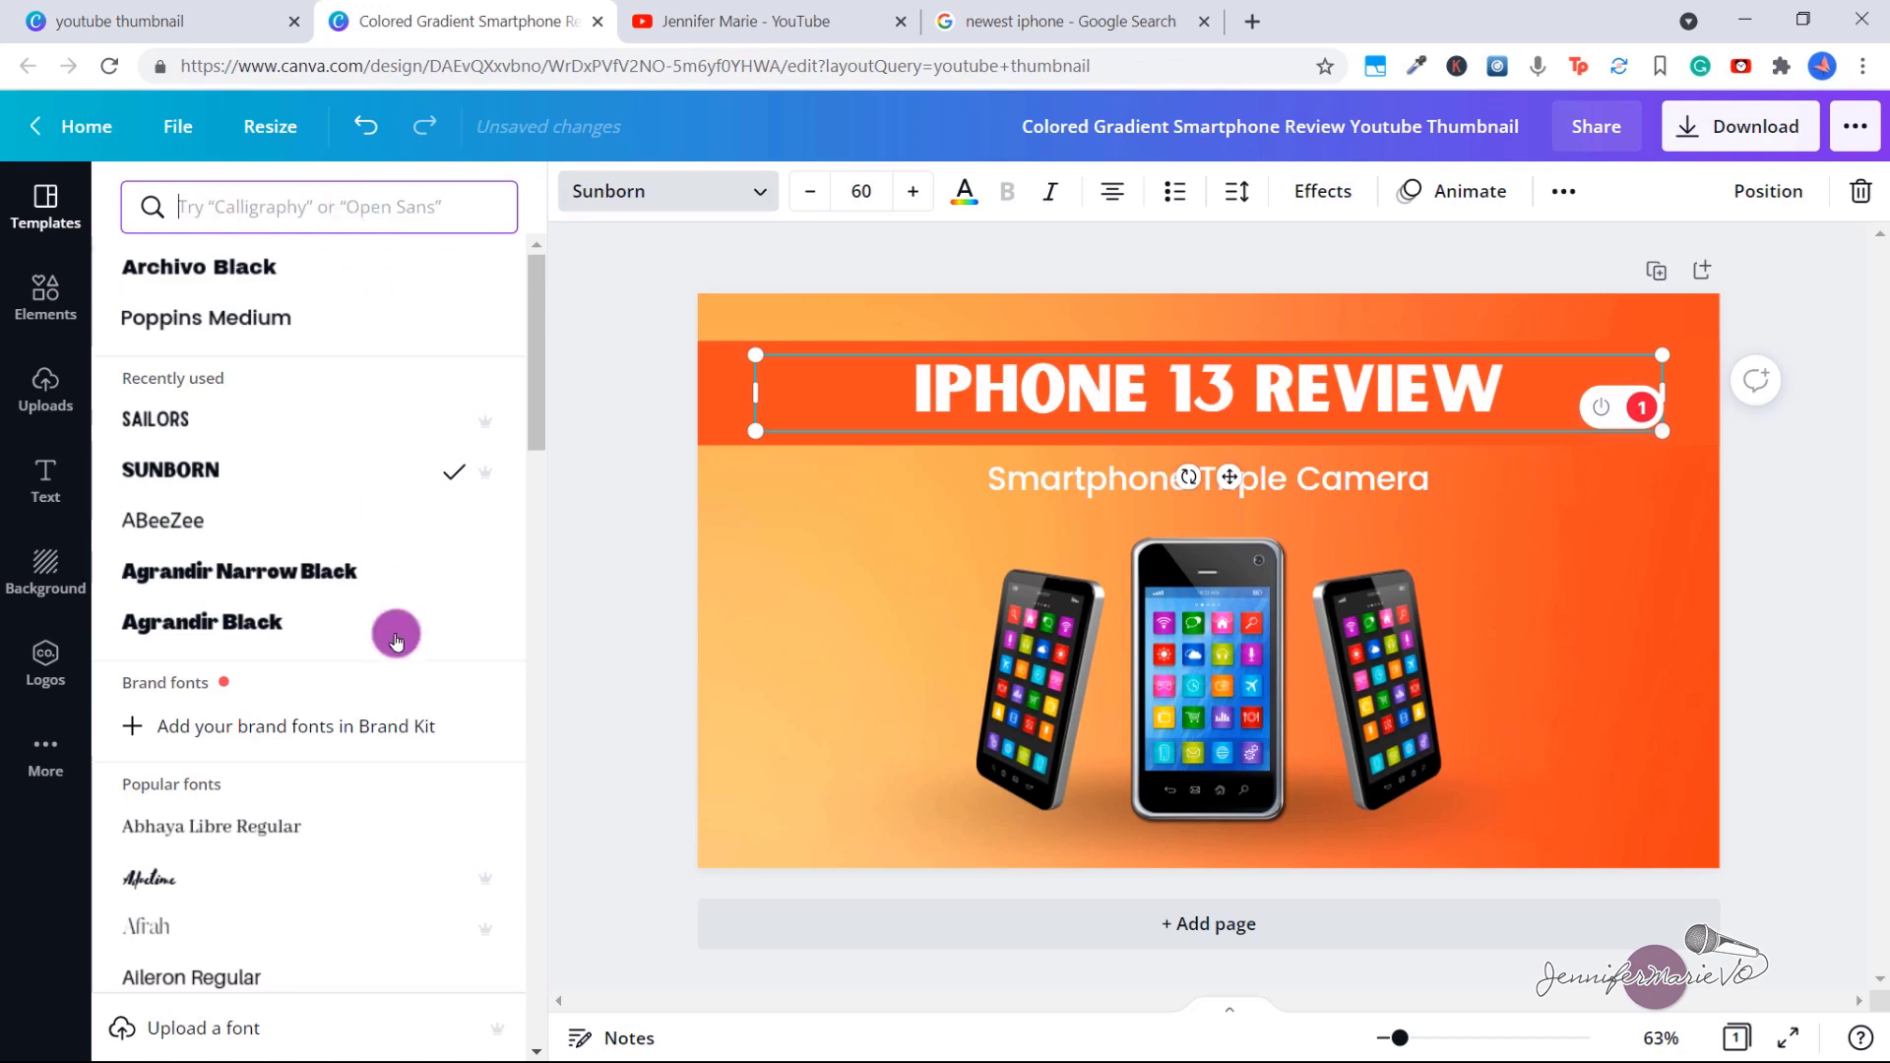
scroll(394, 604, "down", 3)
scroll(378, 621, "down", 6)
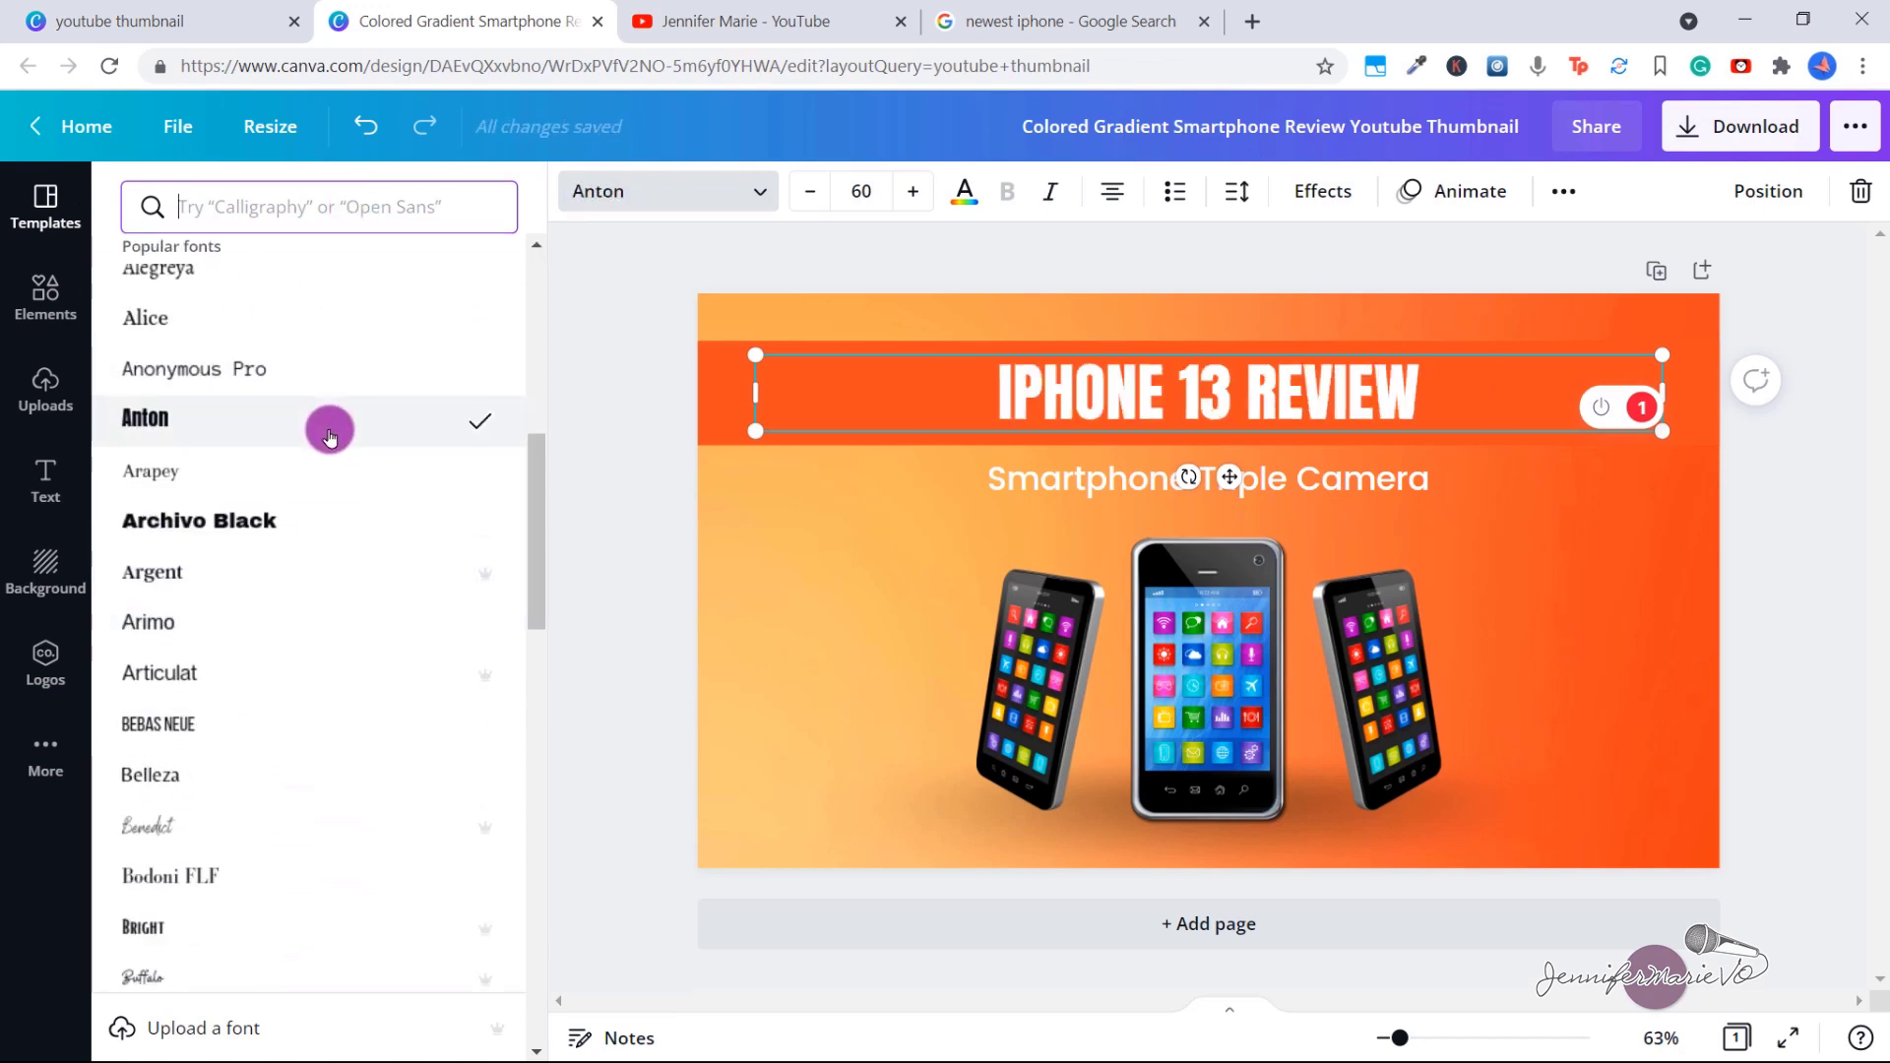
scroll(329, 438, "down", 6)
Increase the heading's font size to 70 and reposition it centrally within its colored band
left_click(919, 191)
left_click(919, 191)
left_click(918, 192)
left_click(918, 191)
left_click(918, 191)
left_click(919, 191)
left_click(918, 191)
left_click(919, 191)
left_click(919, 191)
left_click(918, 191)
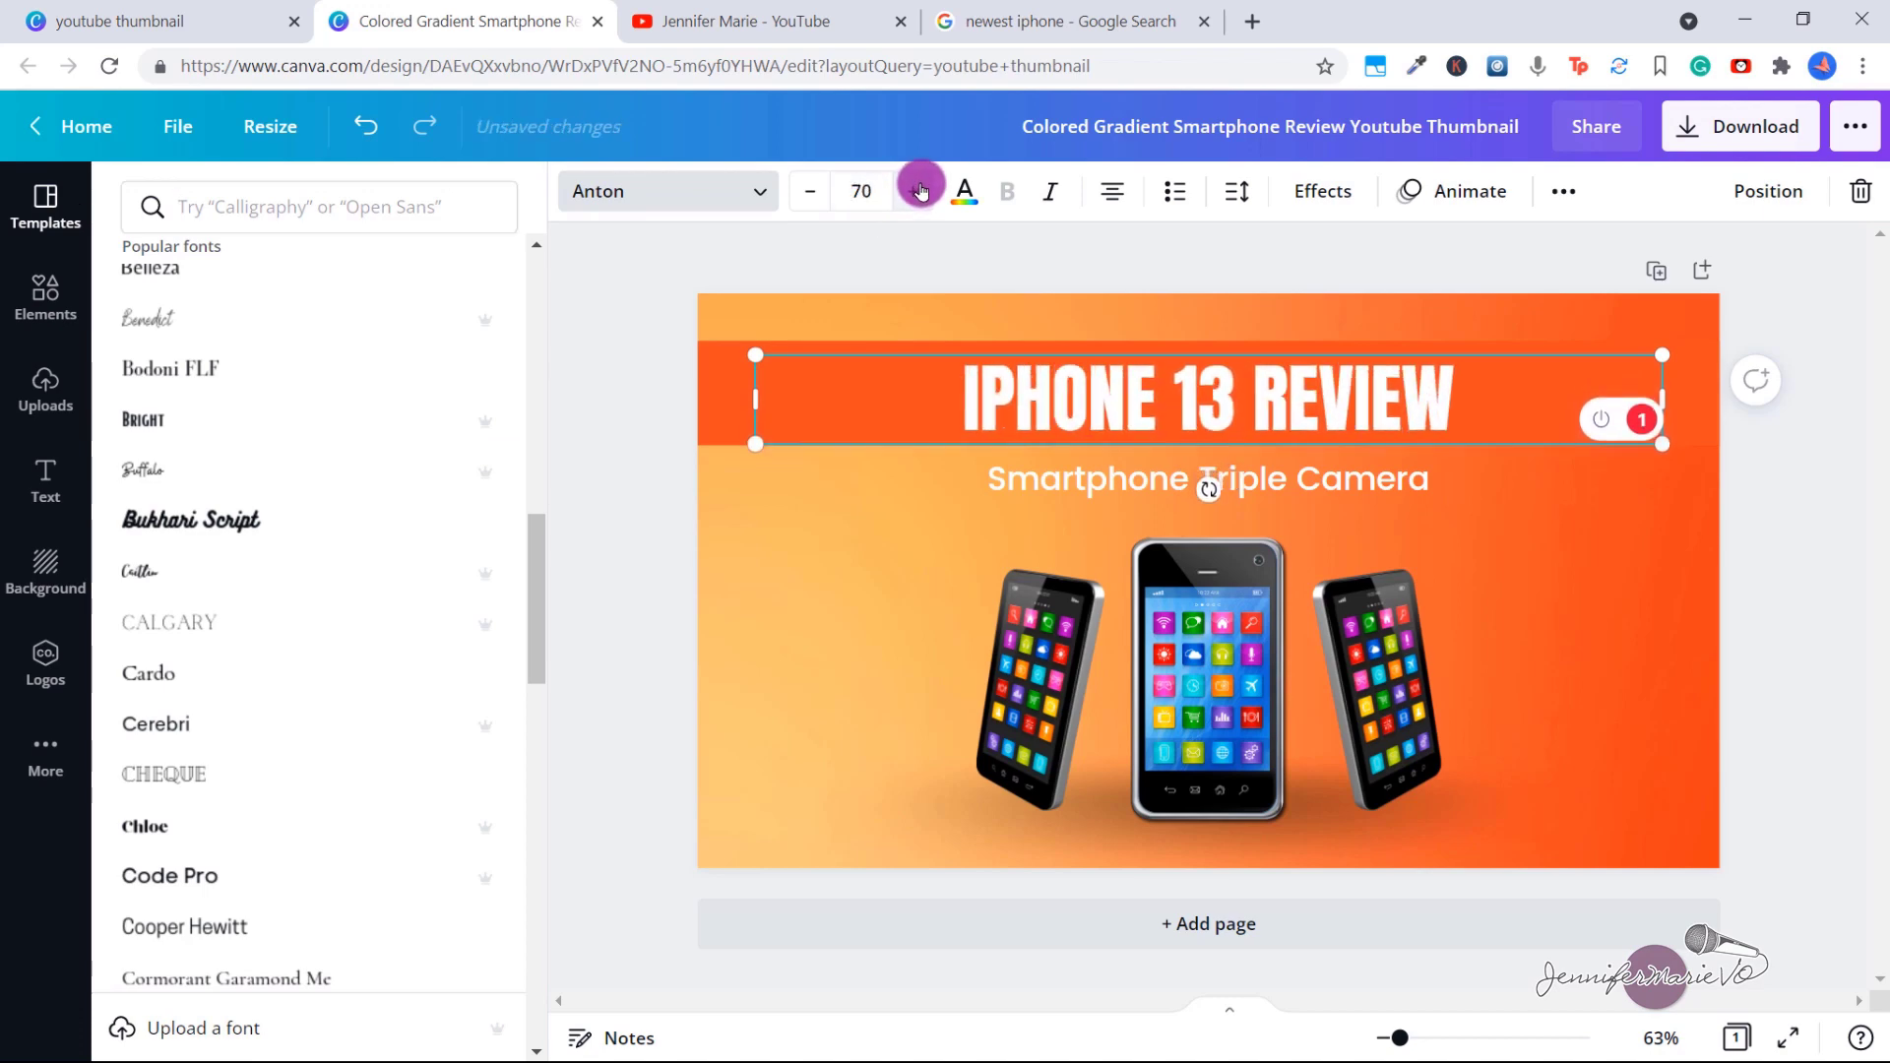
left_click(1423, 340)
left_click_drag(1421, 389, 1288, 390)
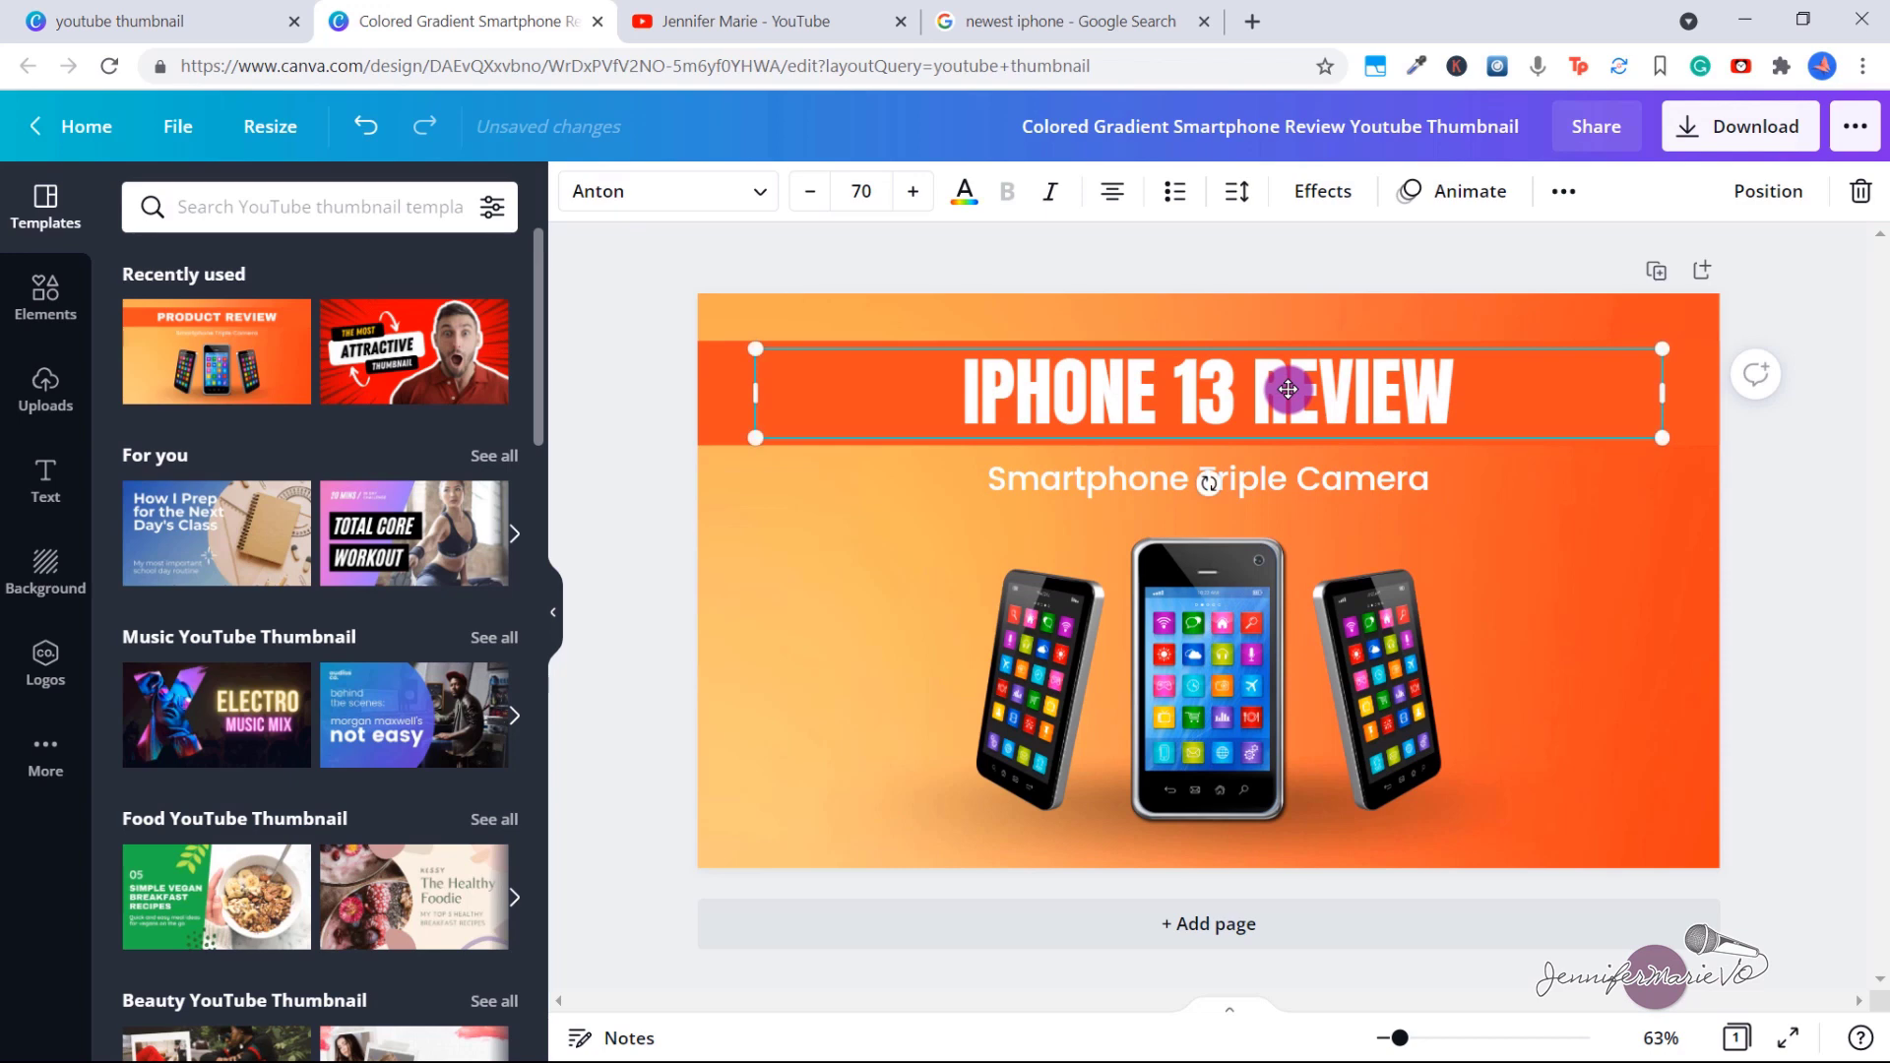
Recolor the heading text with the near-black photo color and the band behind it white
left_click(967, 197)
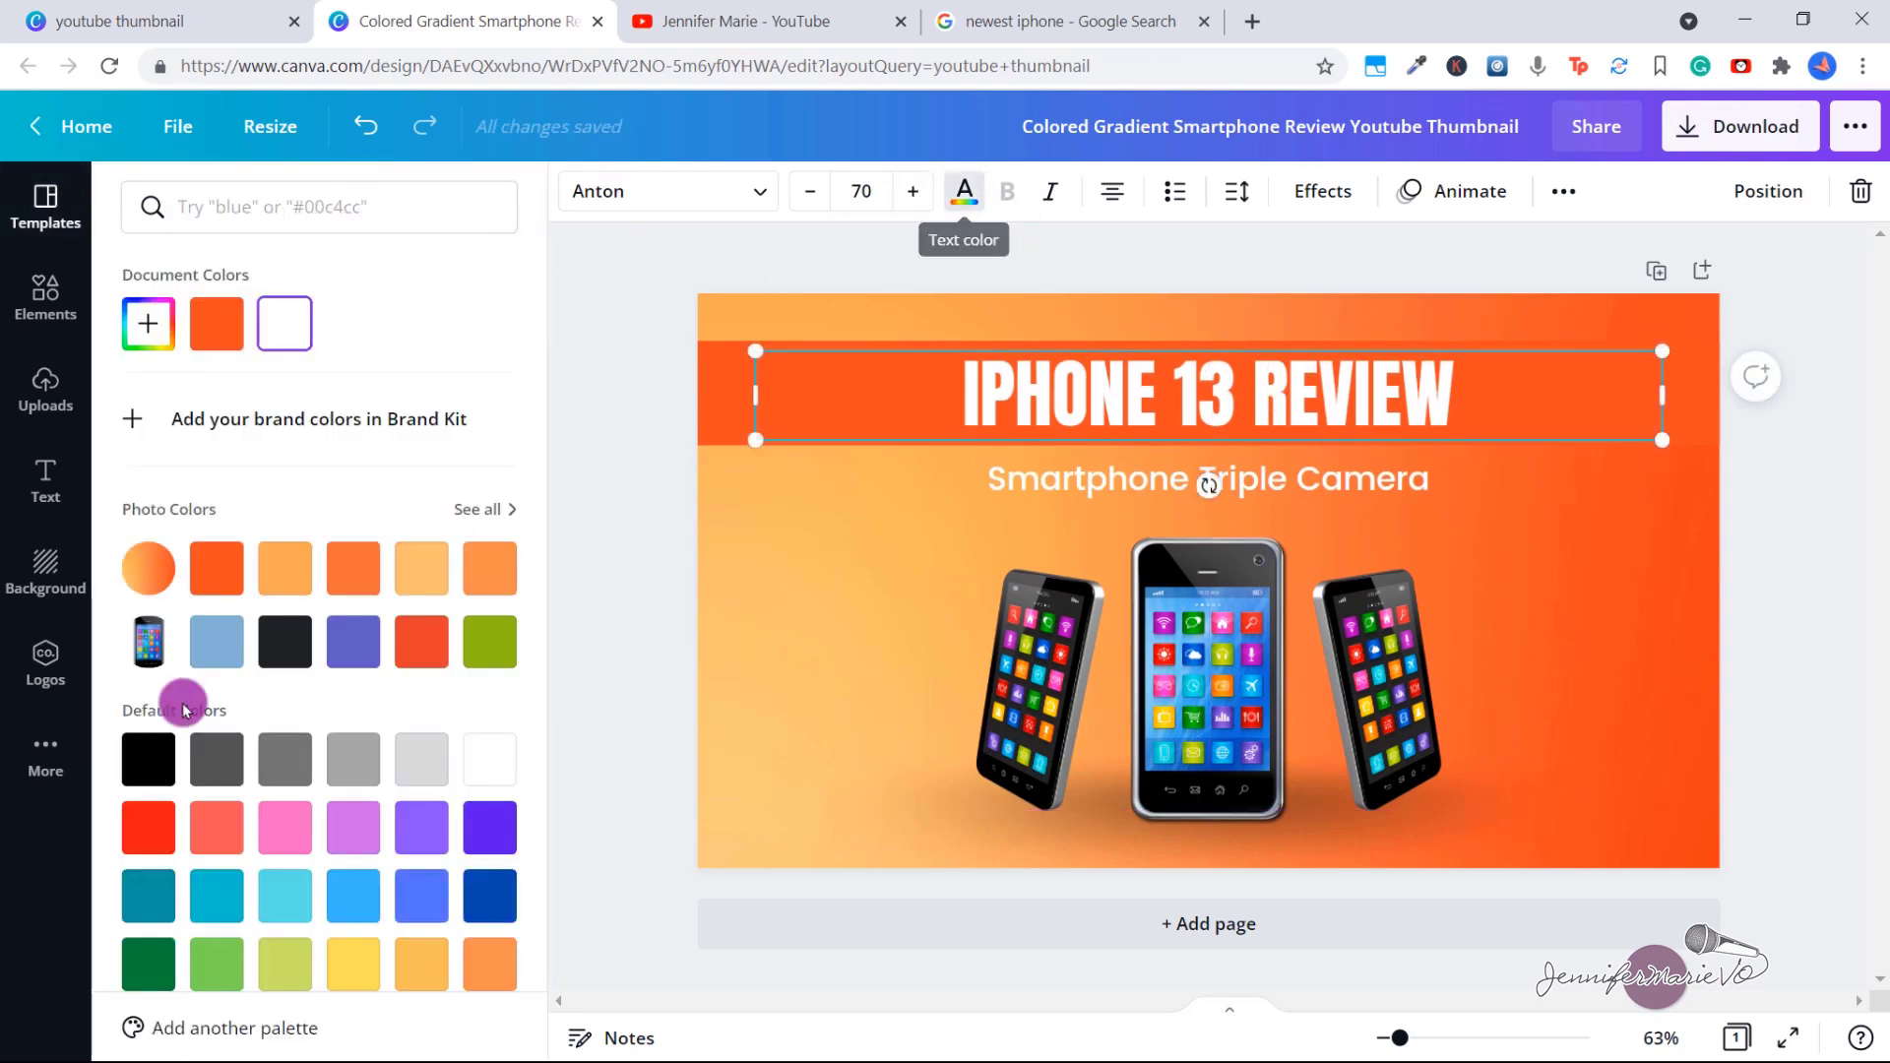
left_click(288, 652)
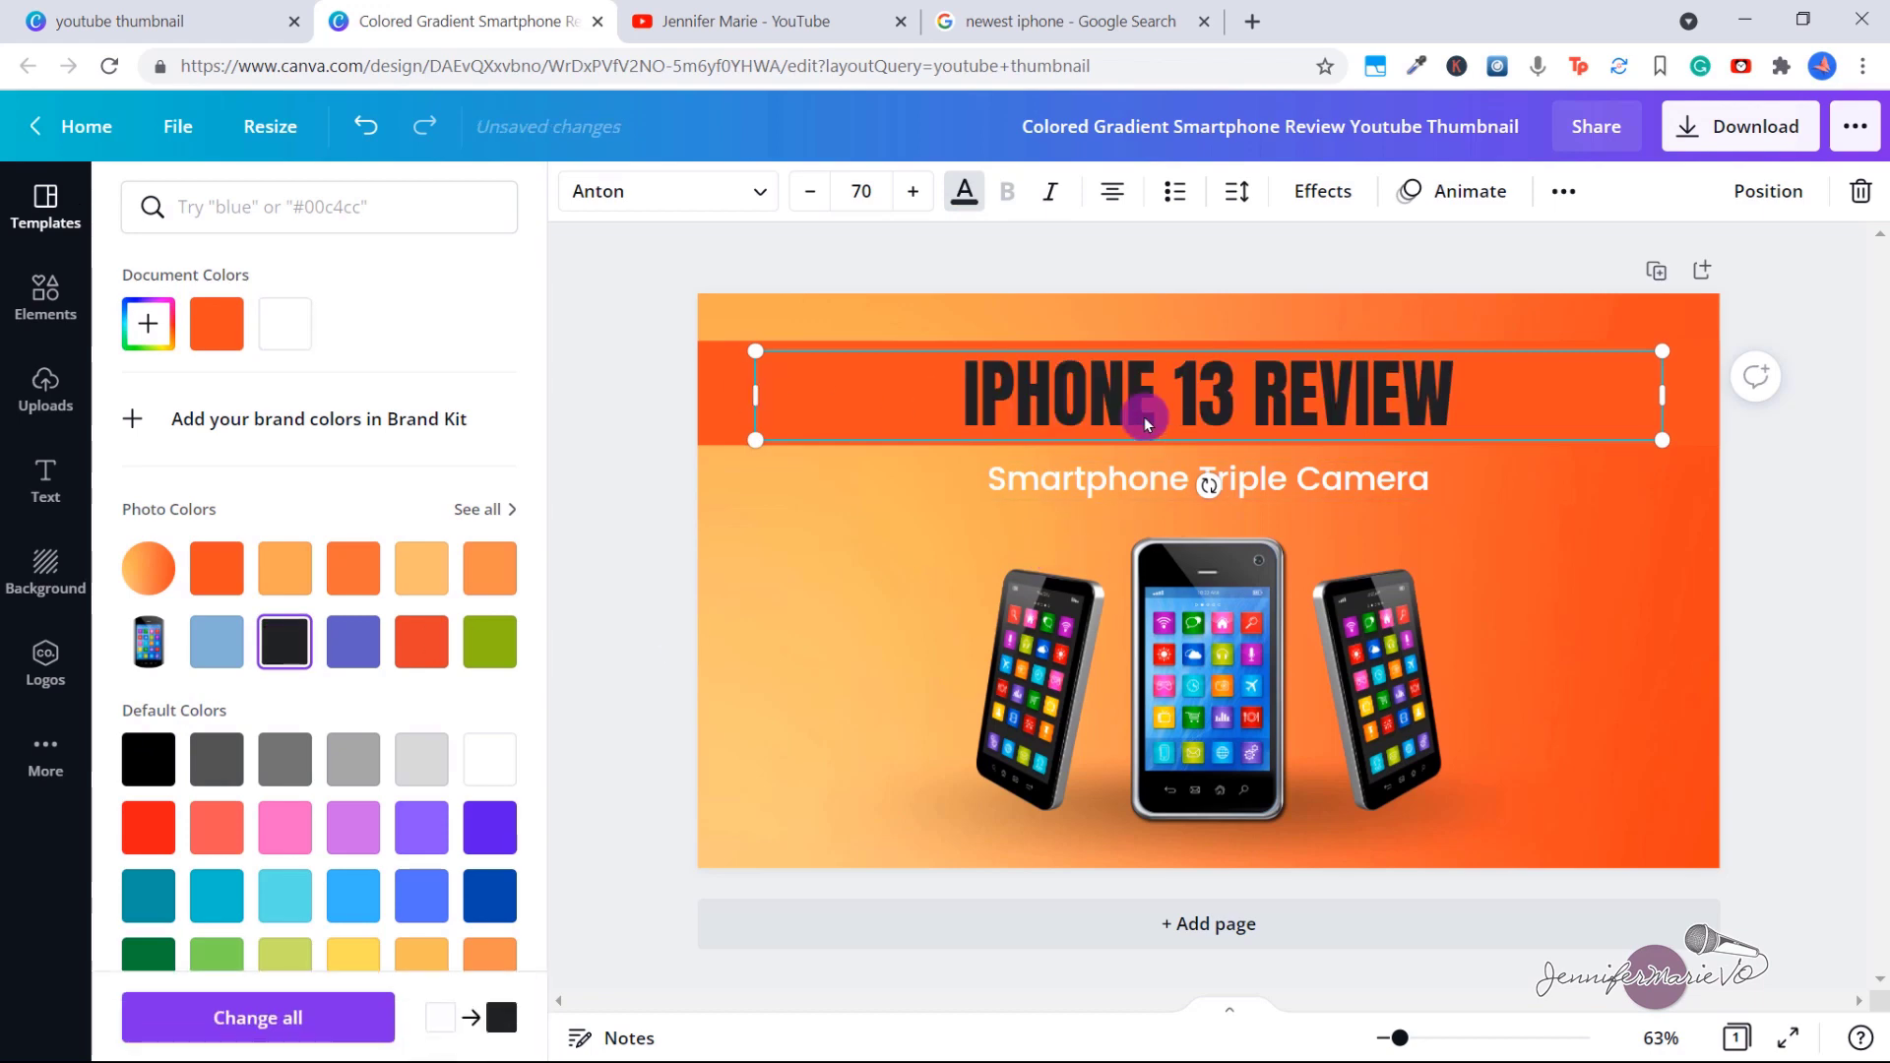
left_click(700, 391)
mouse_move(739, 392)
left_mouse_down()
mouse_move(742, 523)
mouse_move(741, 393)
left_mouse_up()
left_click(578, 191)
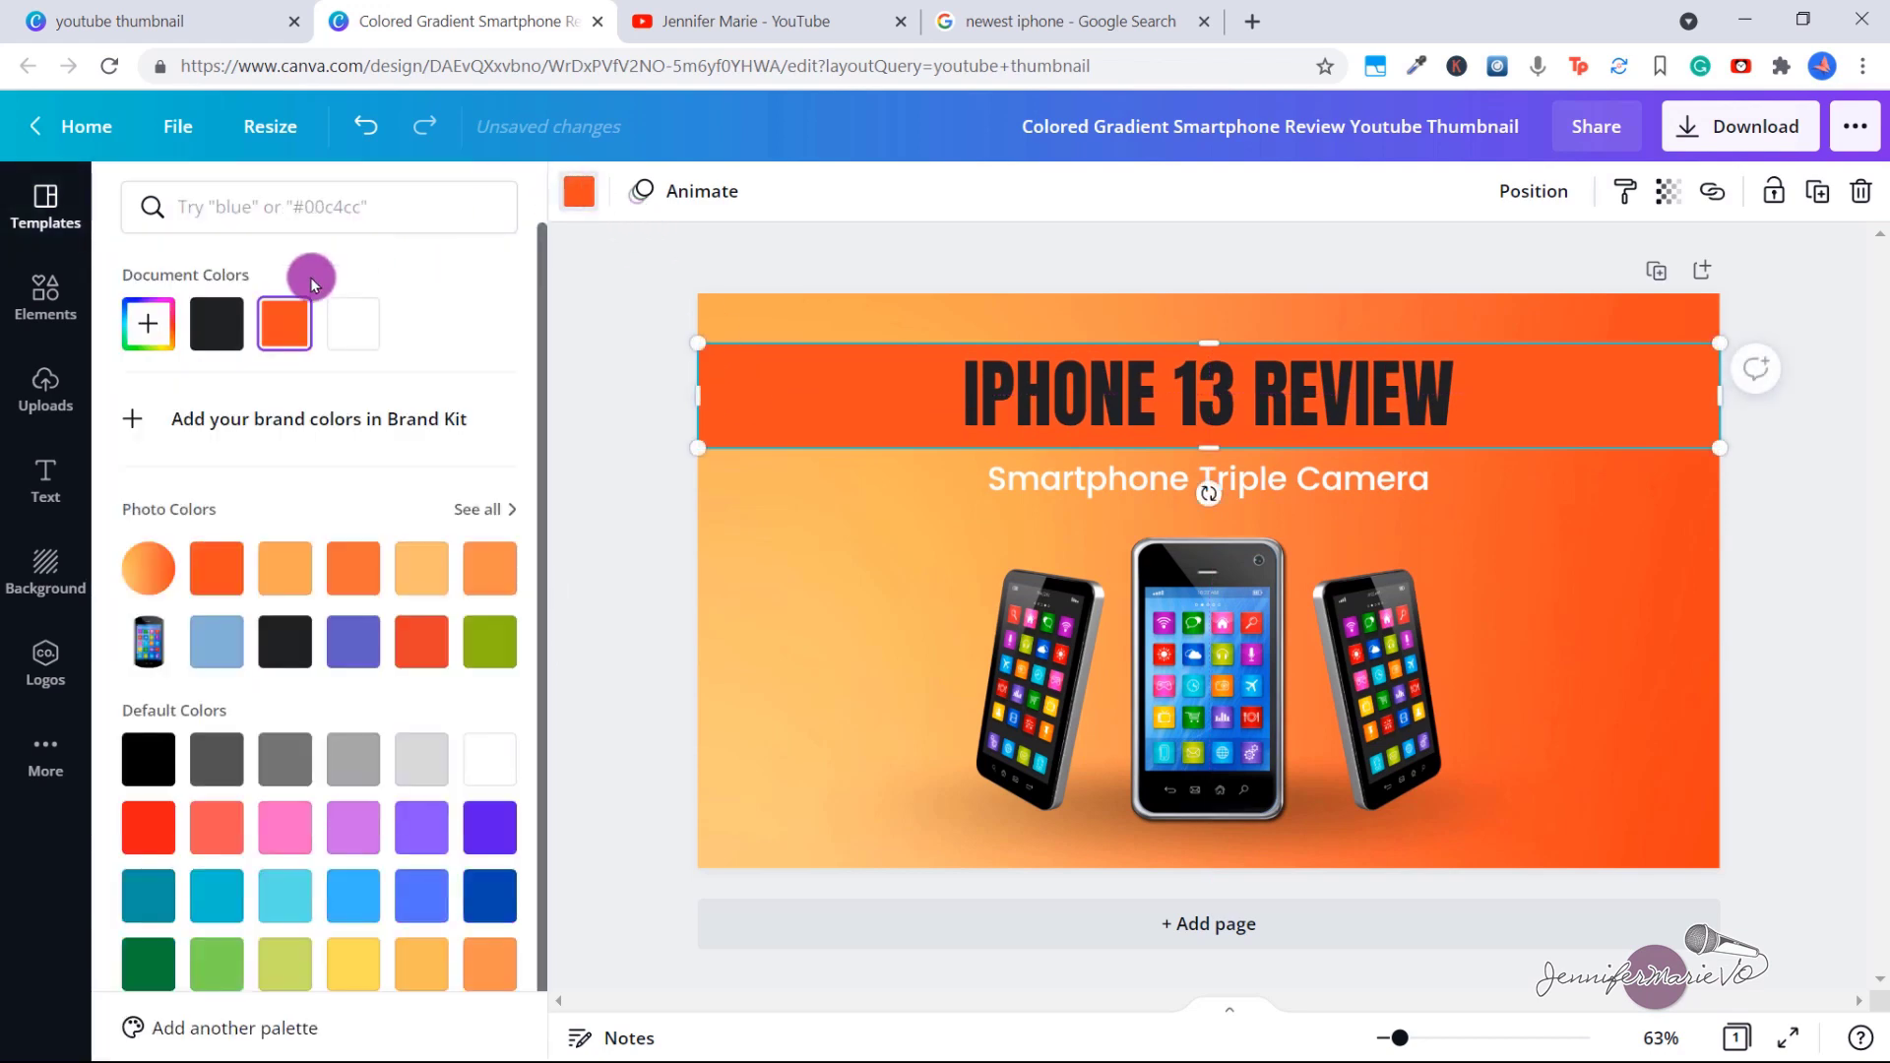
left_click(352, 641)
left_click(481, 759)
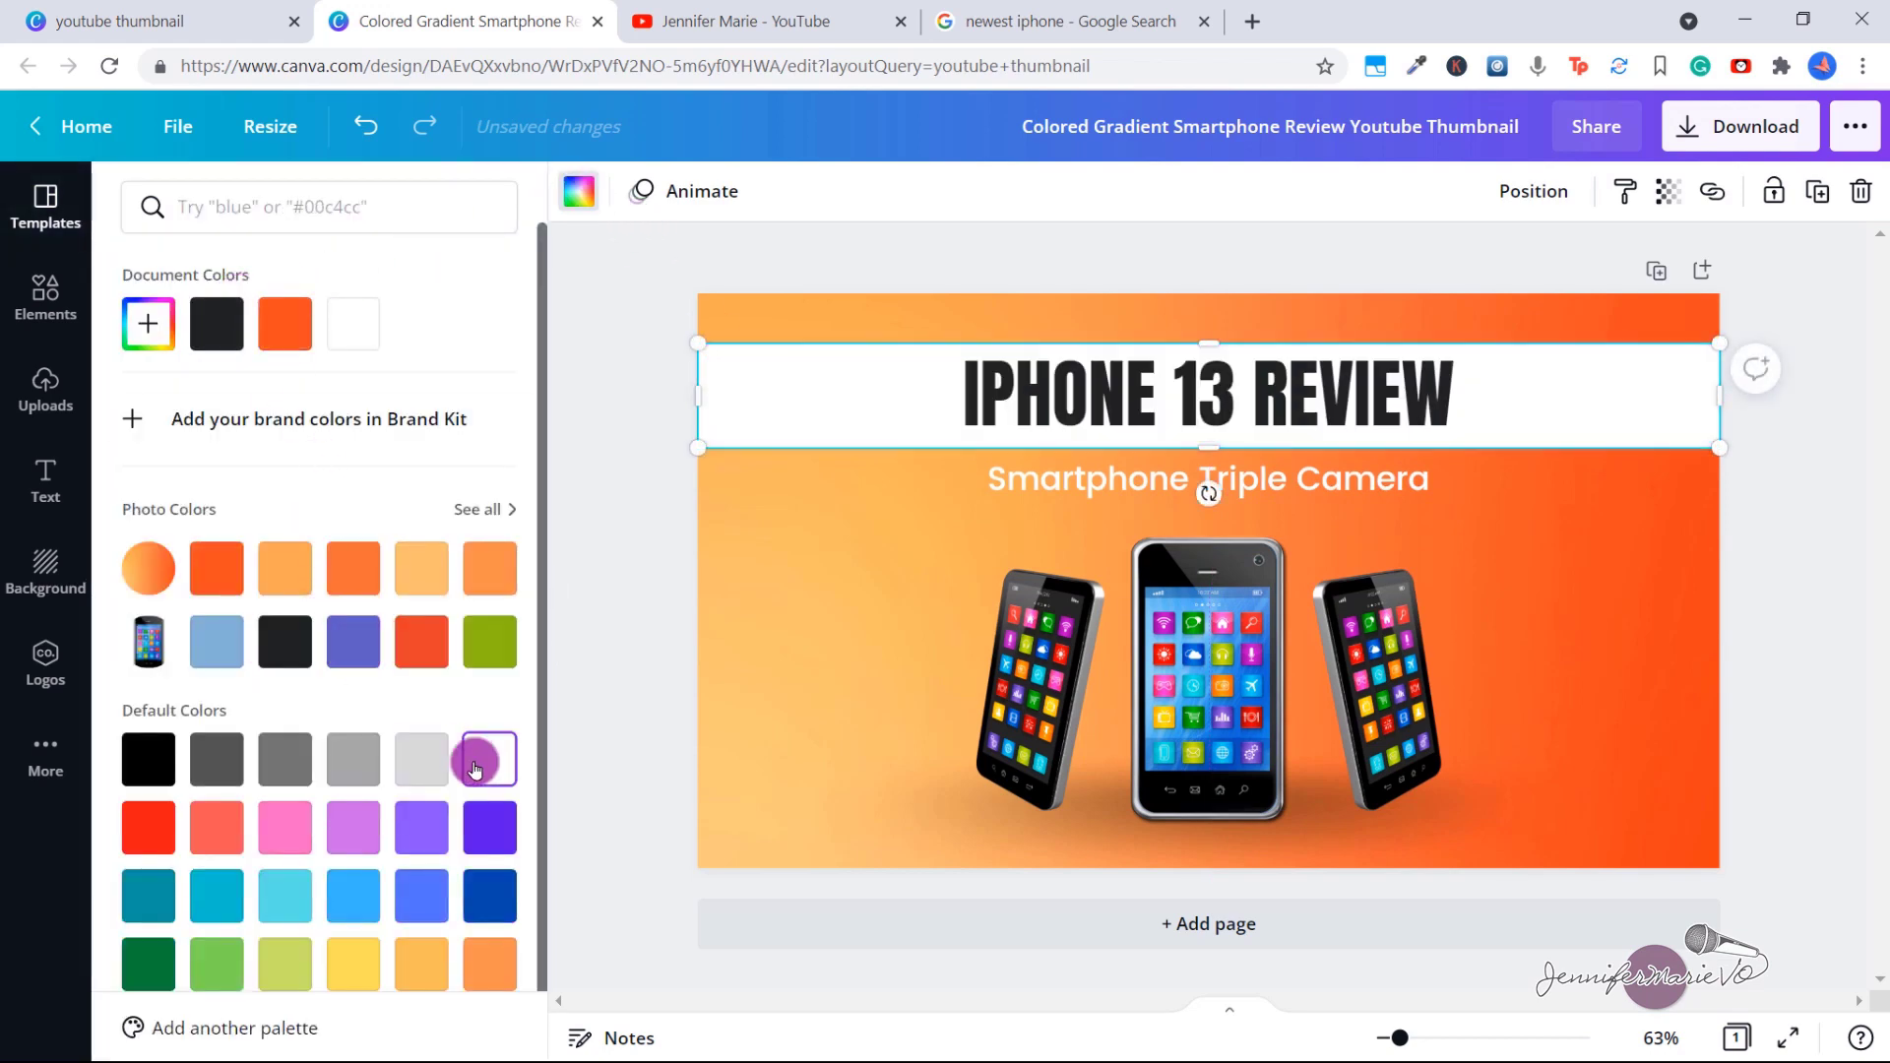
Delete the small tilted phone to the right of the central phone
left_click(1455, 725)
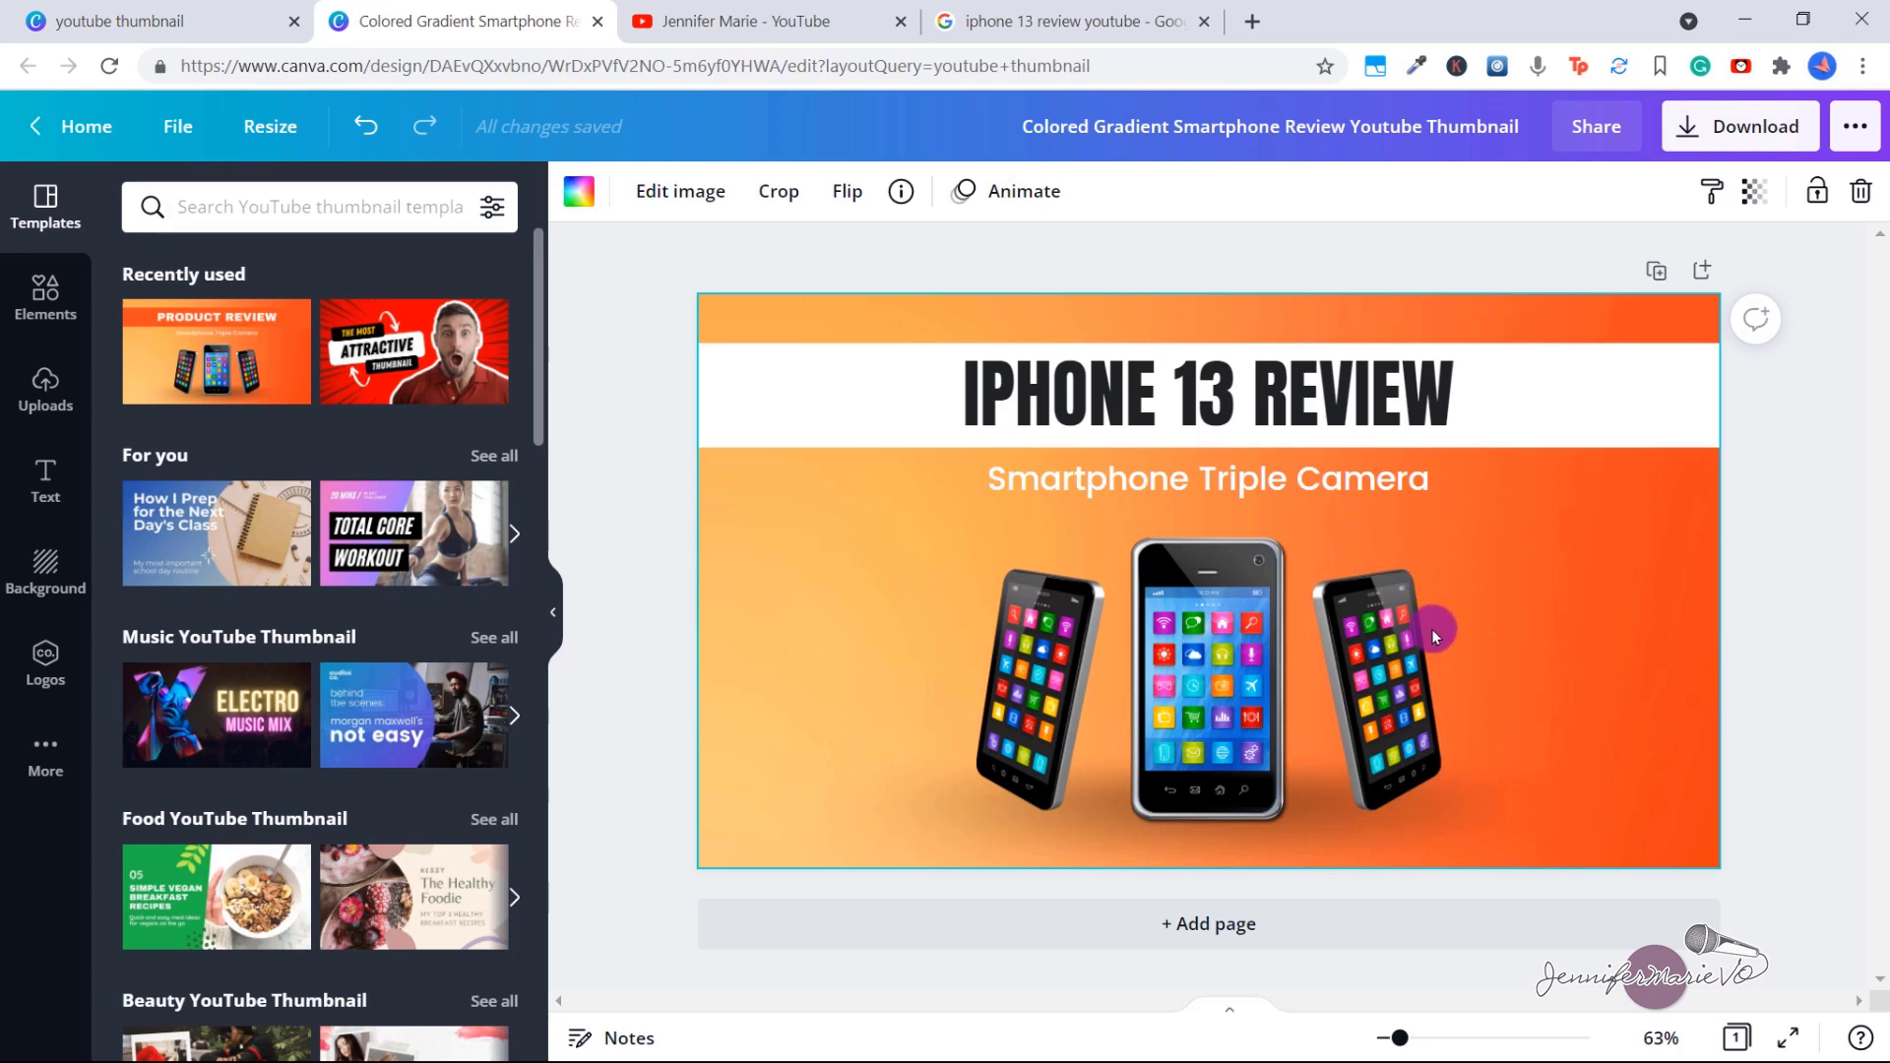
left_click(1396, 689)
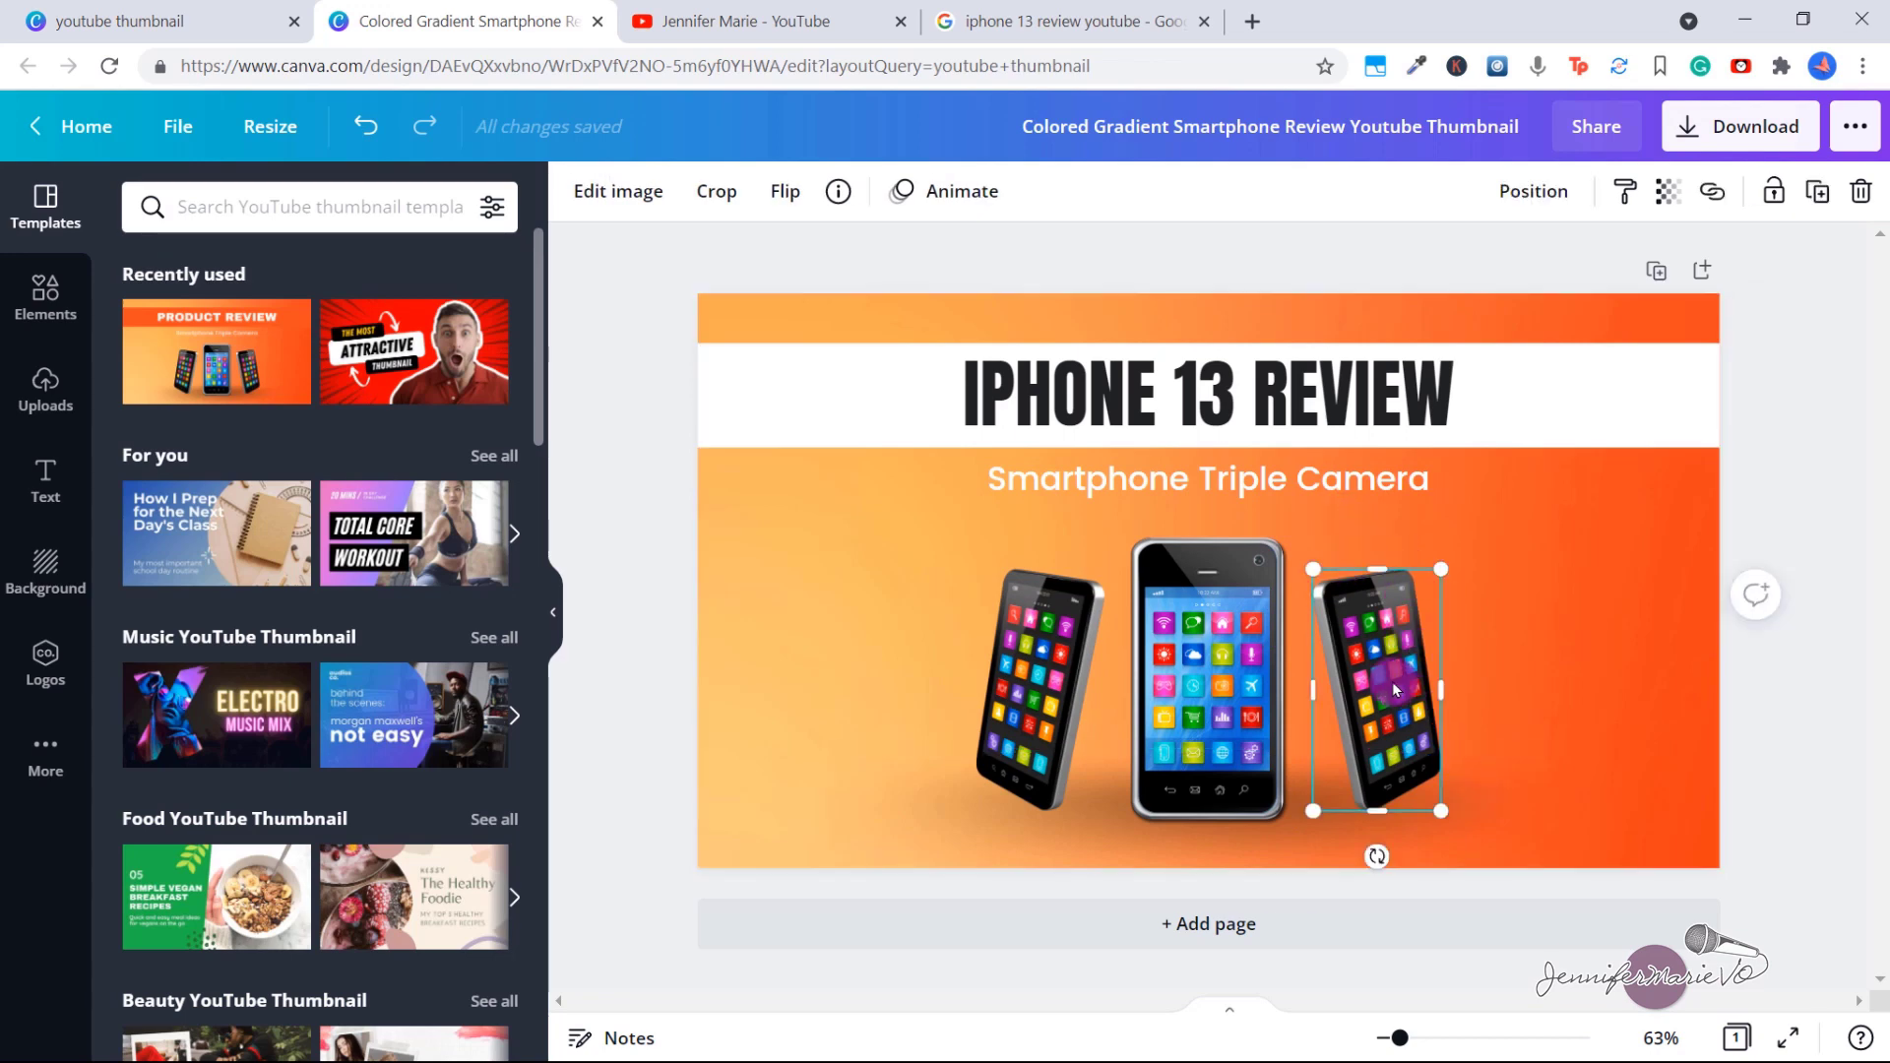
key("Delete")
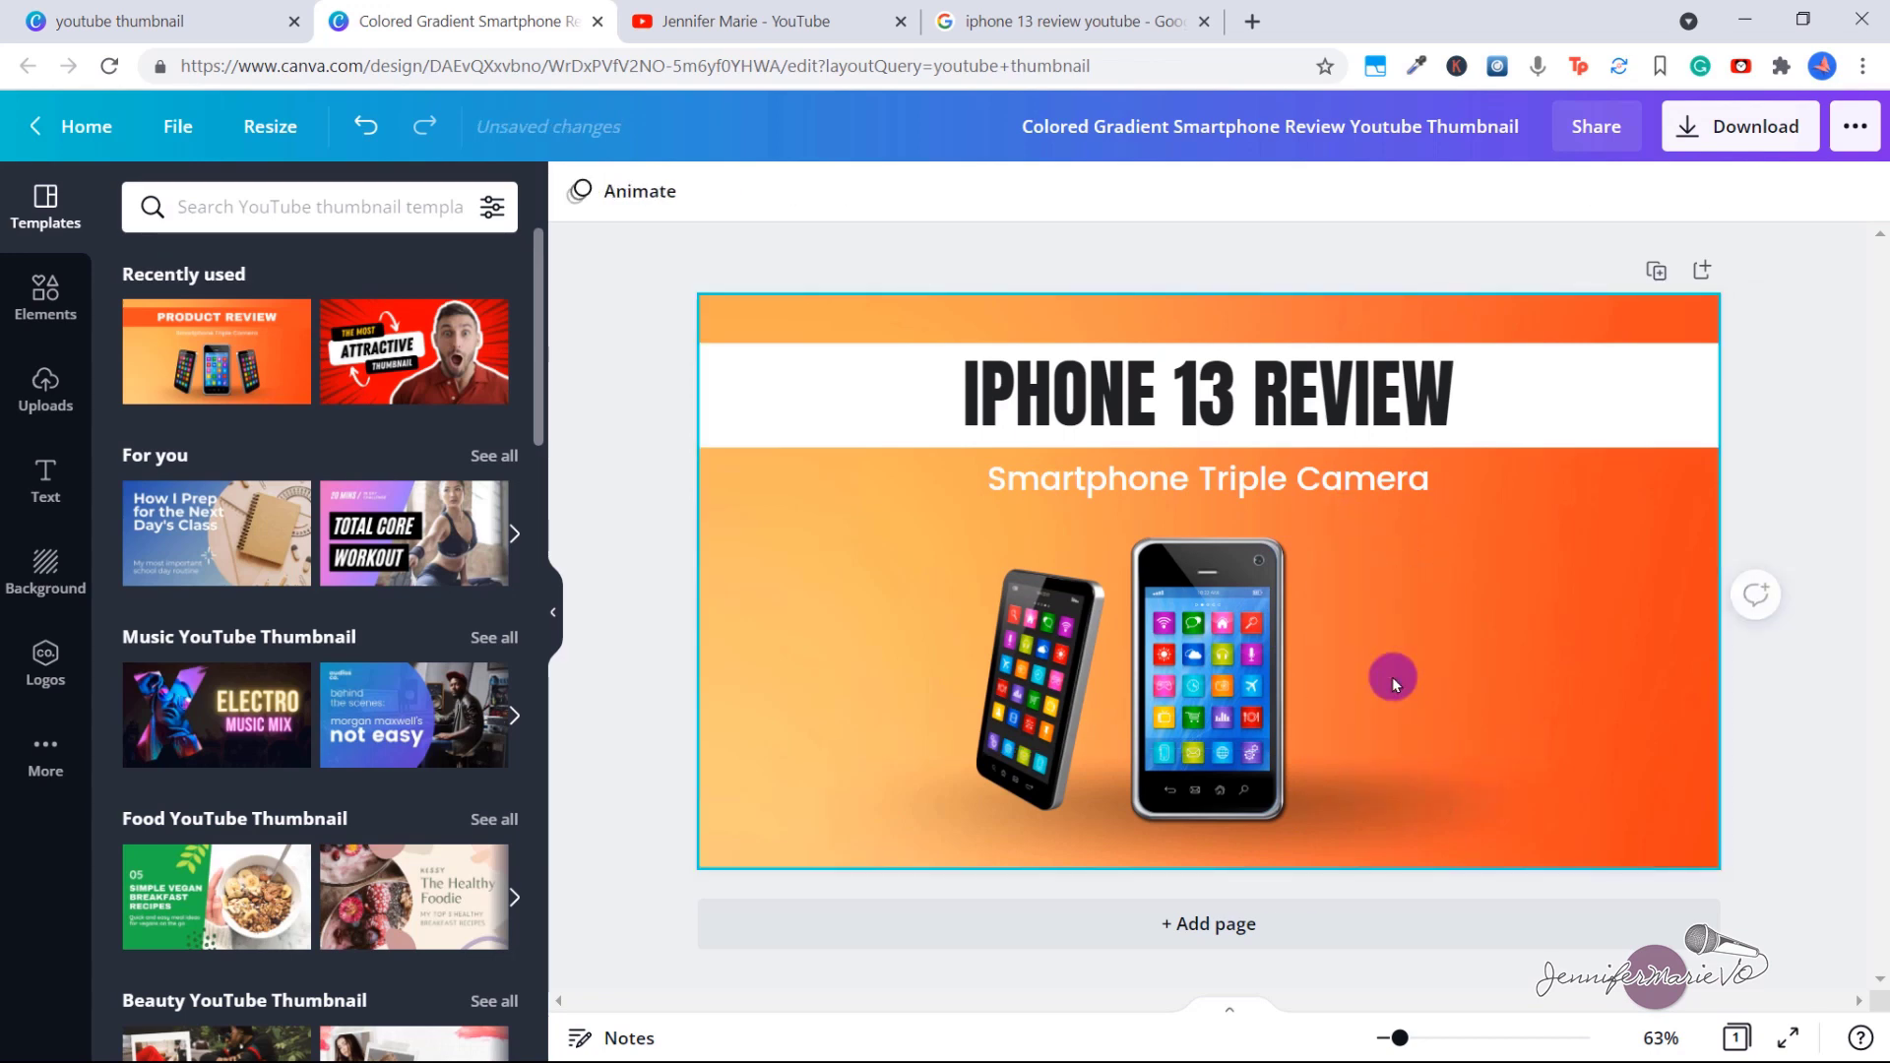
Move the central phone to the thumbnail's left side, tilted slightly and enlarged into the white band, and delete the remaining small phone
left_click_drag(1281, 551, 894, 540)
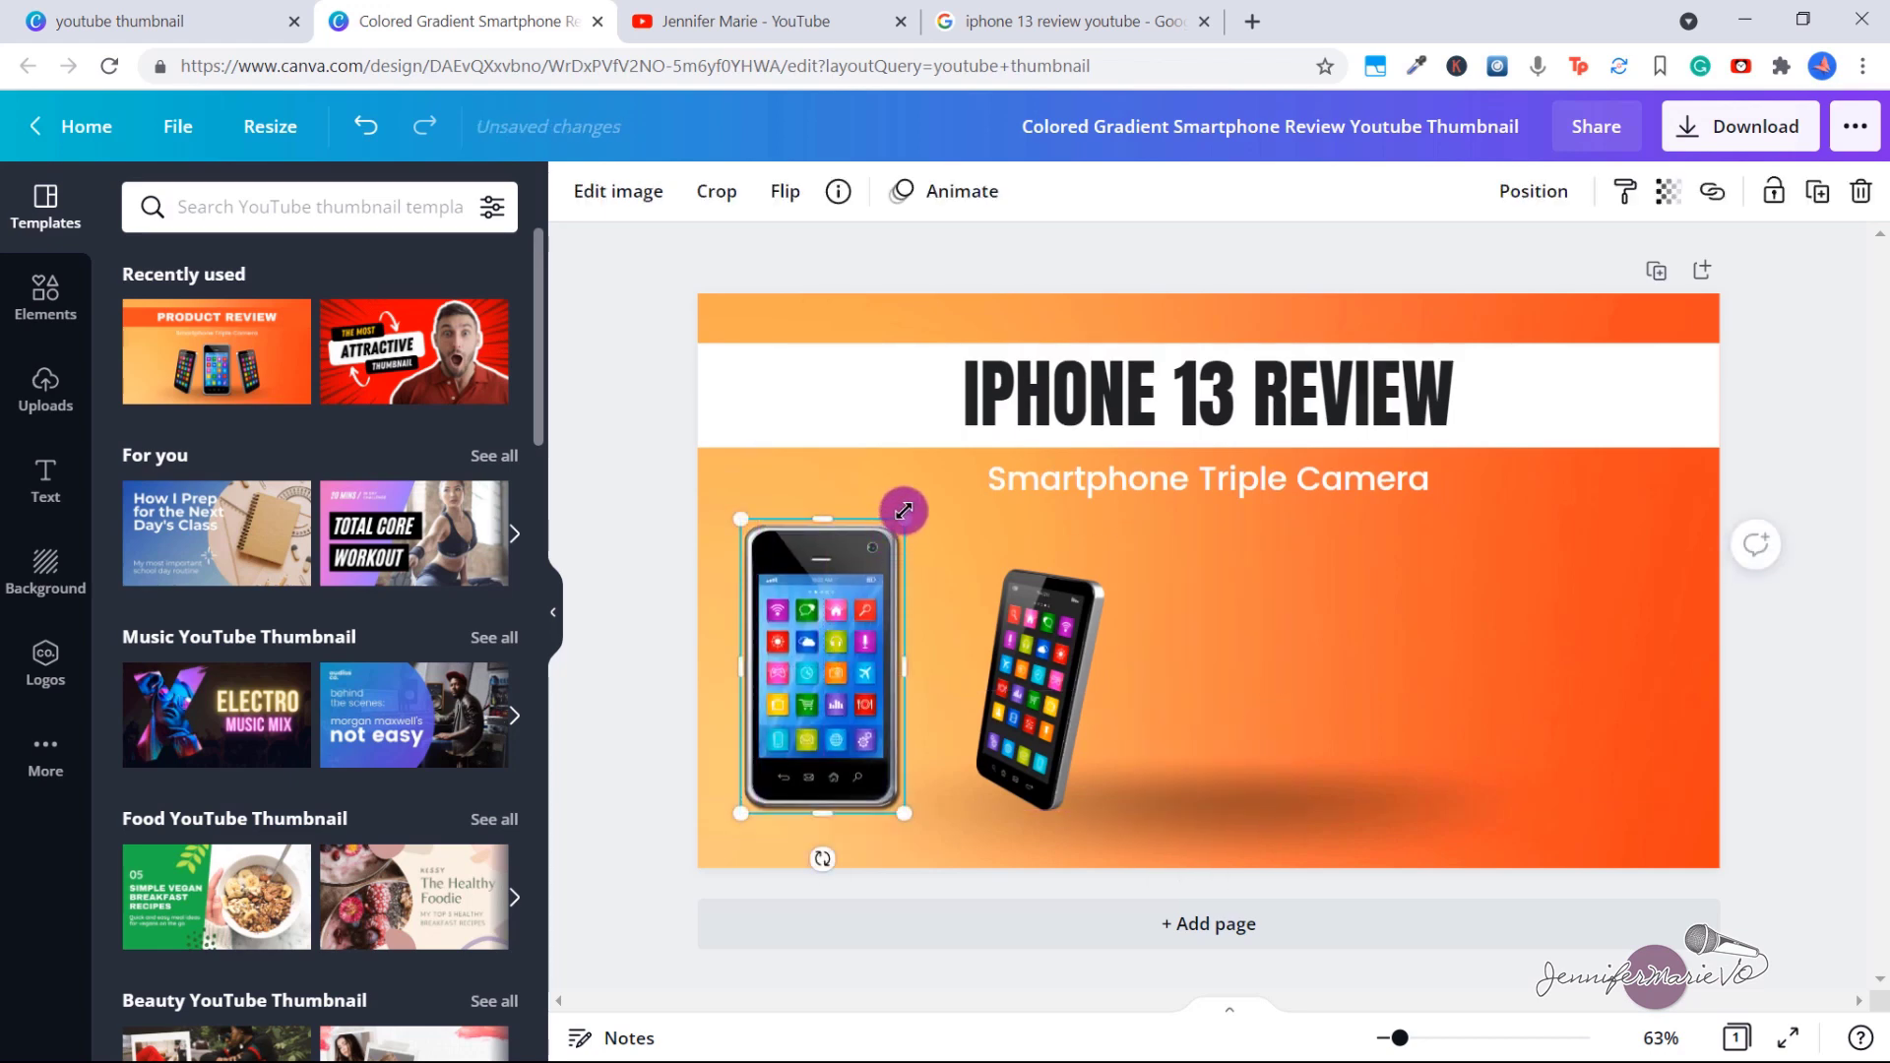
left_click_drag(823, 860, 849, 853)
left_click_drag(875, 500, 982, 395)
left_click(1065, 630)
key("Delete")
Replace the subtitle under the heading with "Is it REALLY worth the $$$?"
double_click(1427, 477)
type("Is it worth the $$$?")
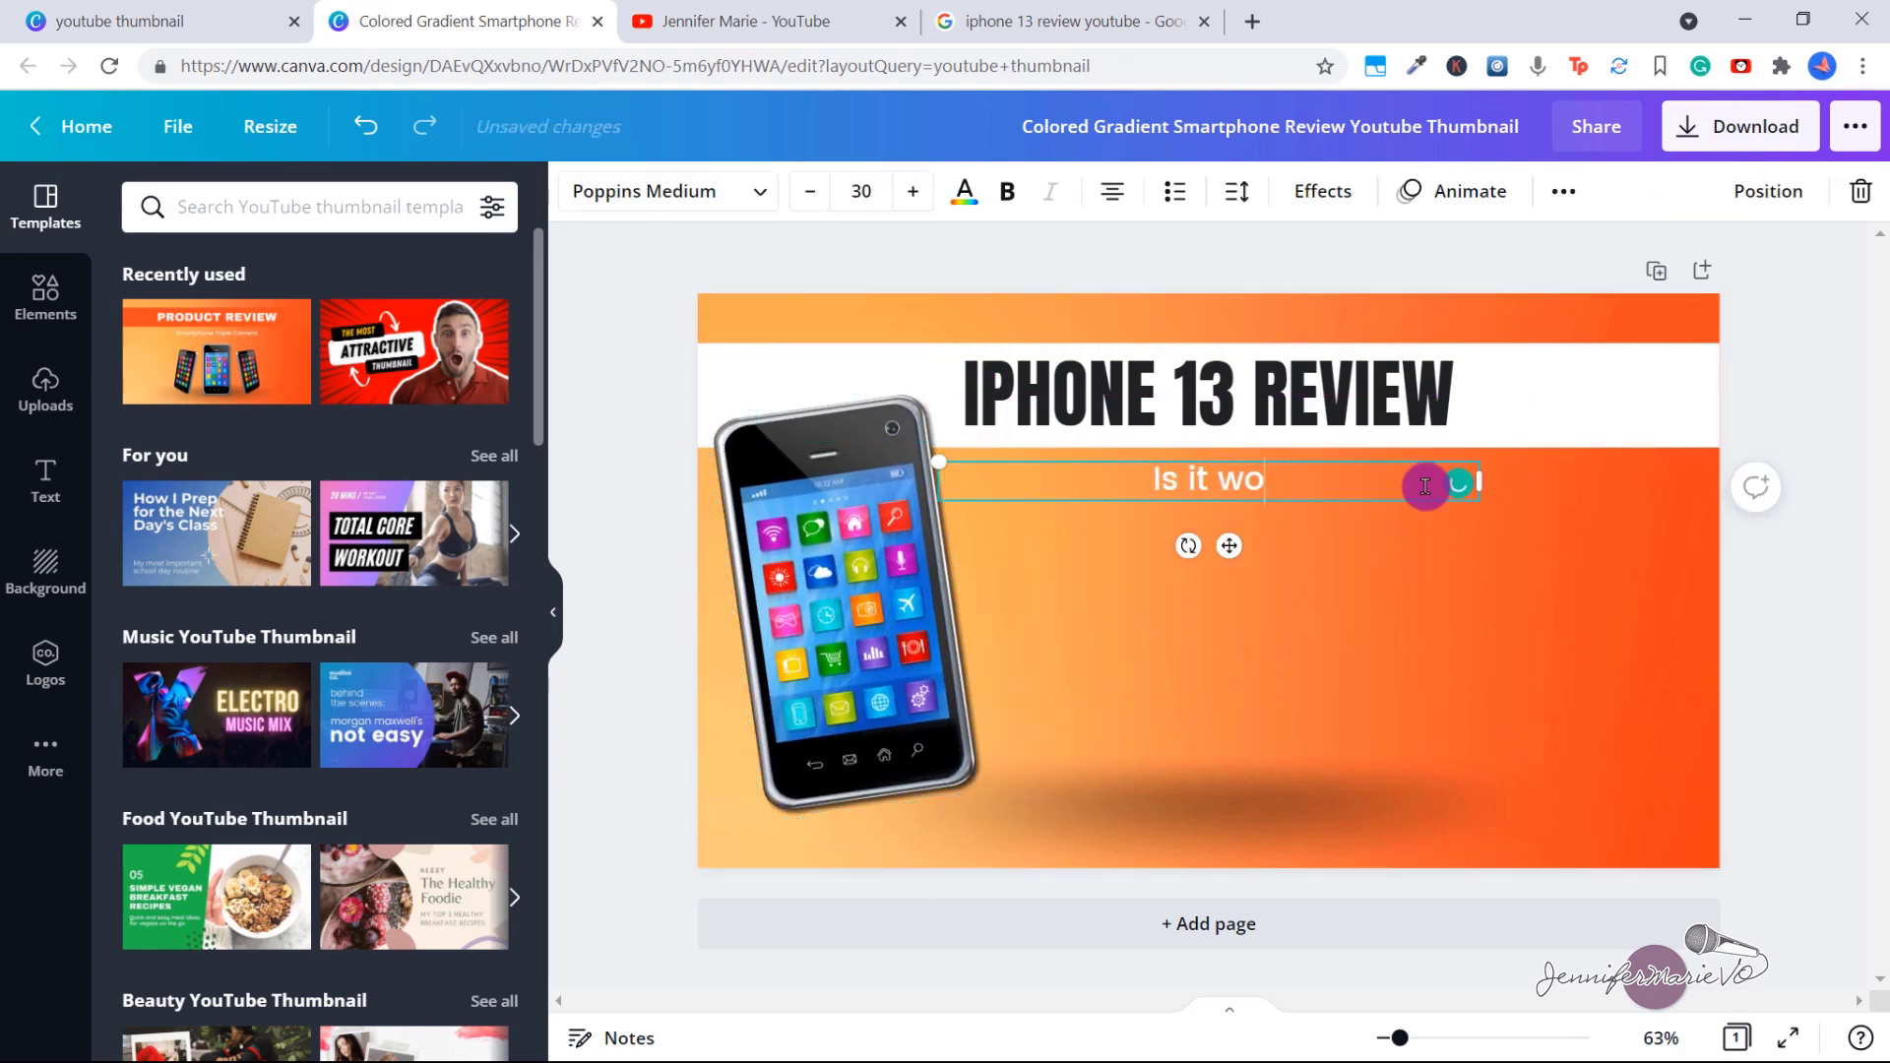
left_click(1119, 479)
type("REALLY")
left_click(1173, 532)
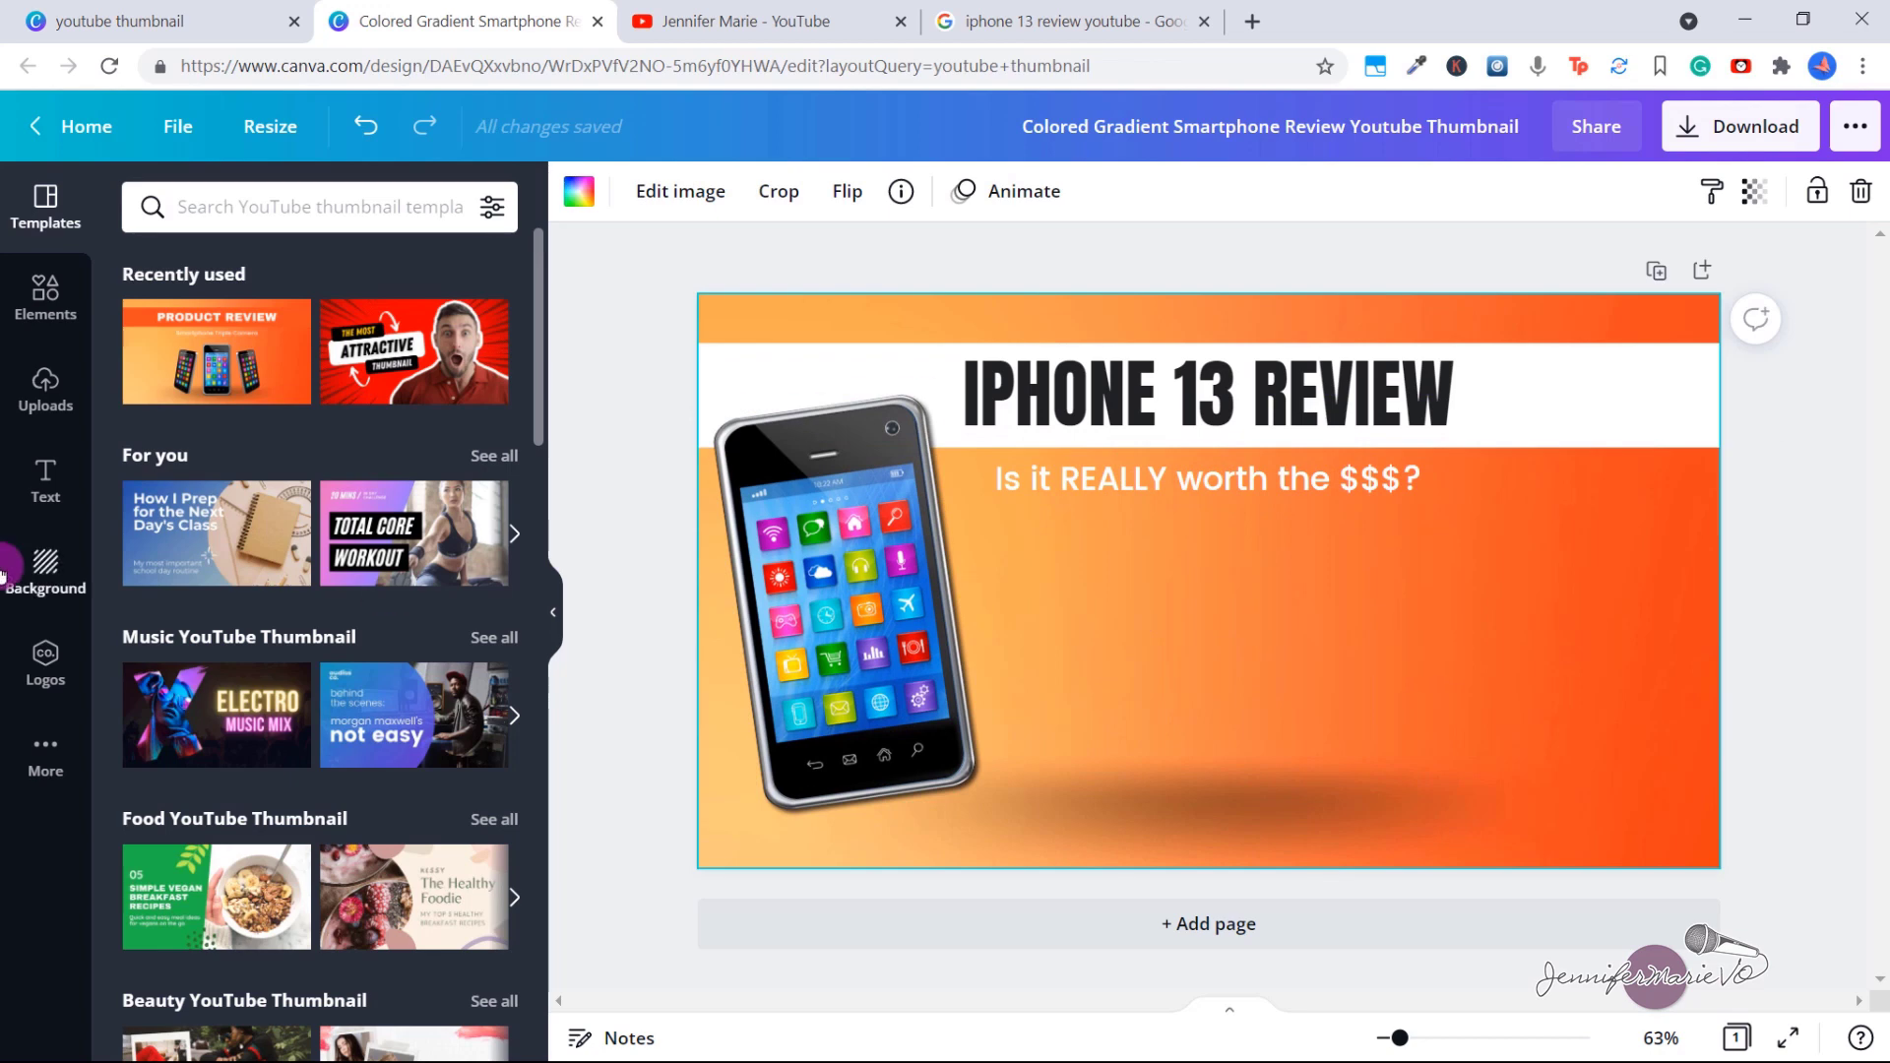
Try the teal and light grey textured backgrounds, and set the thumbnail background to solid black
left_click(59, 581)
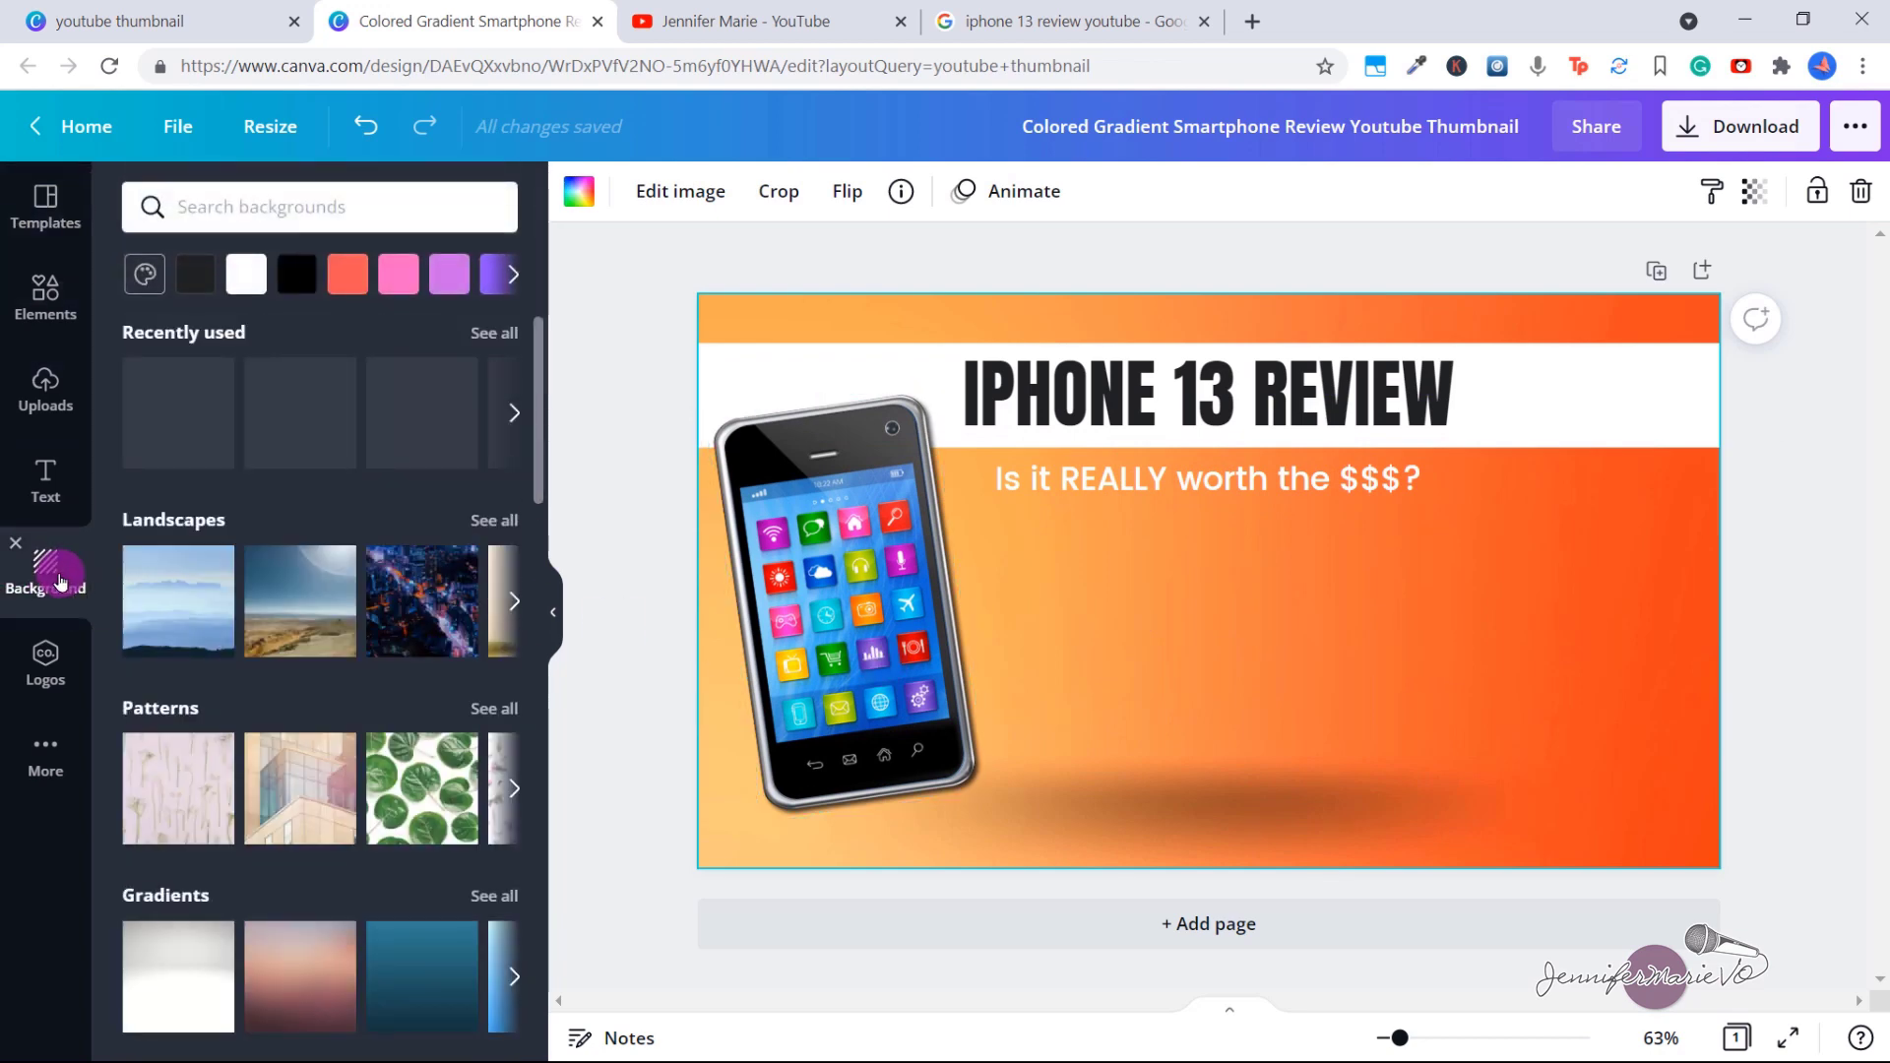
left_click(178, 418)
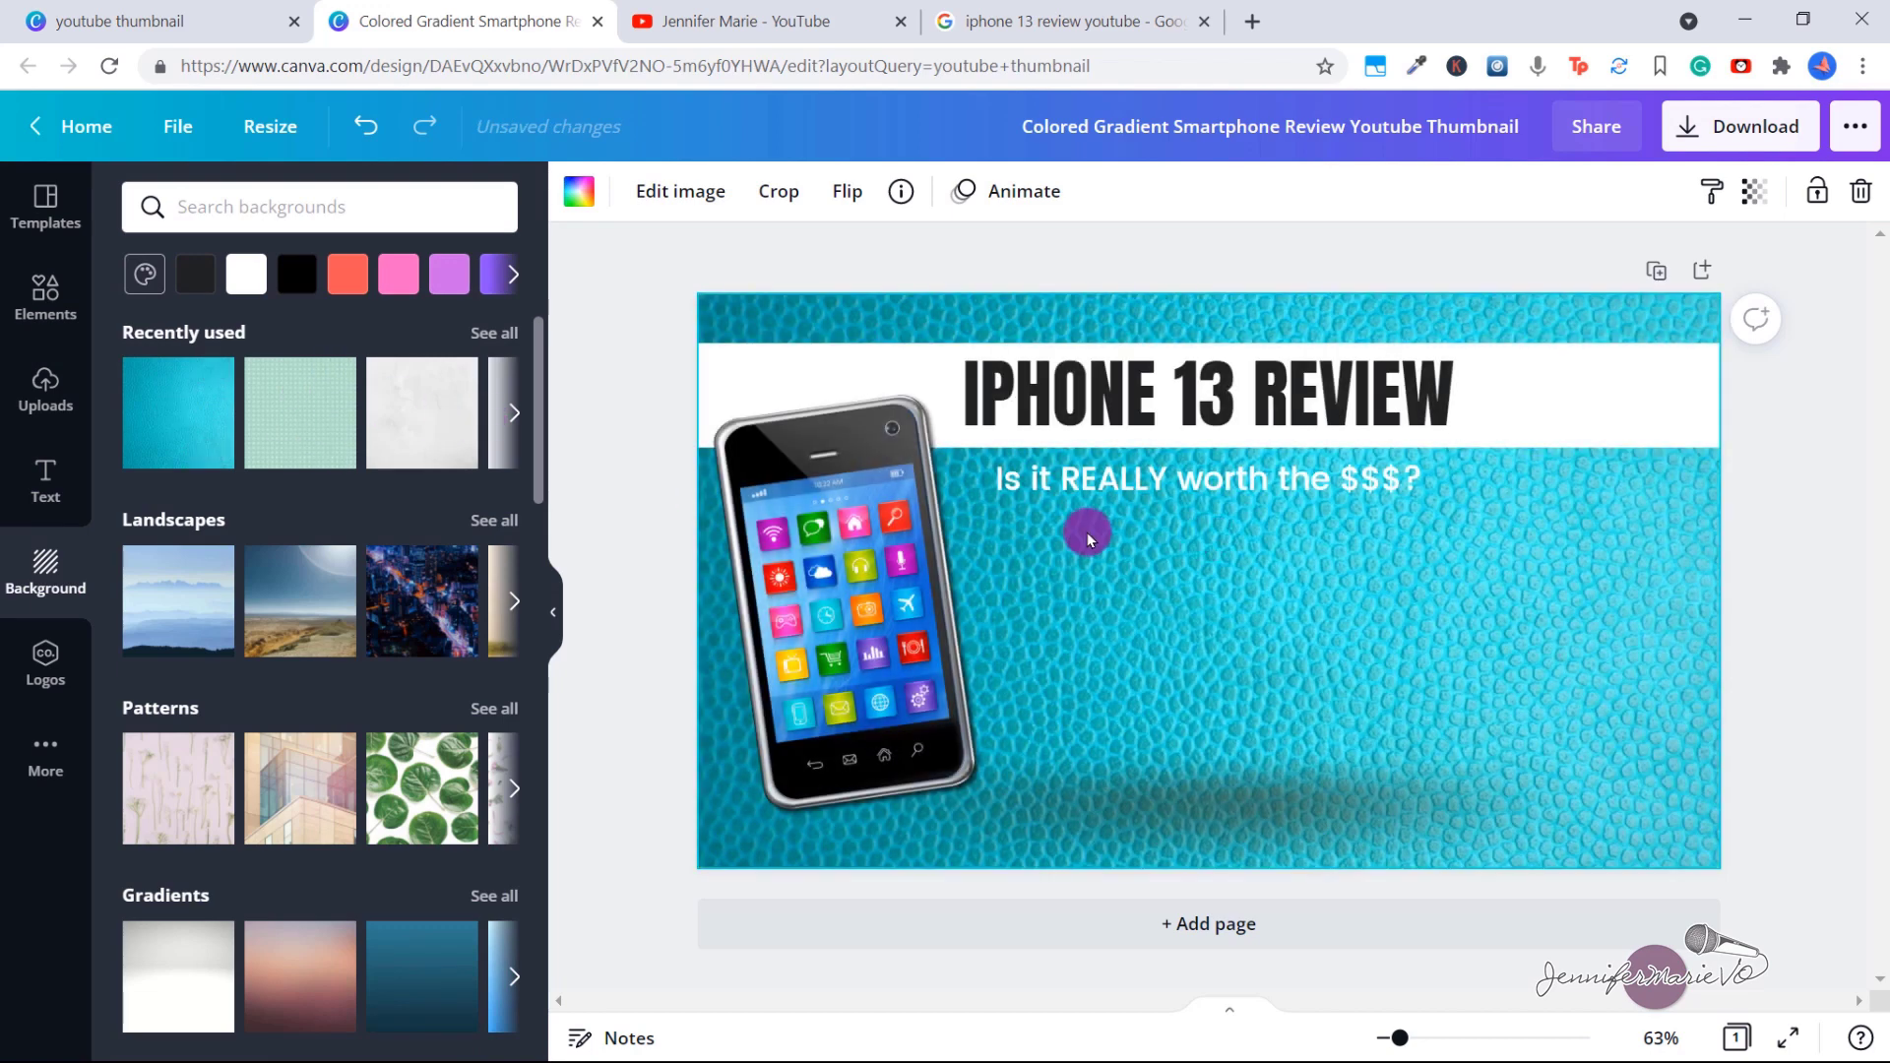
left_click(441, 405)
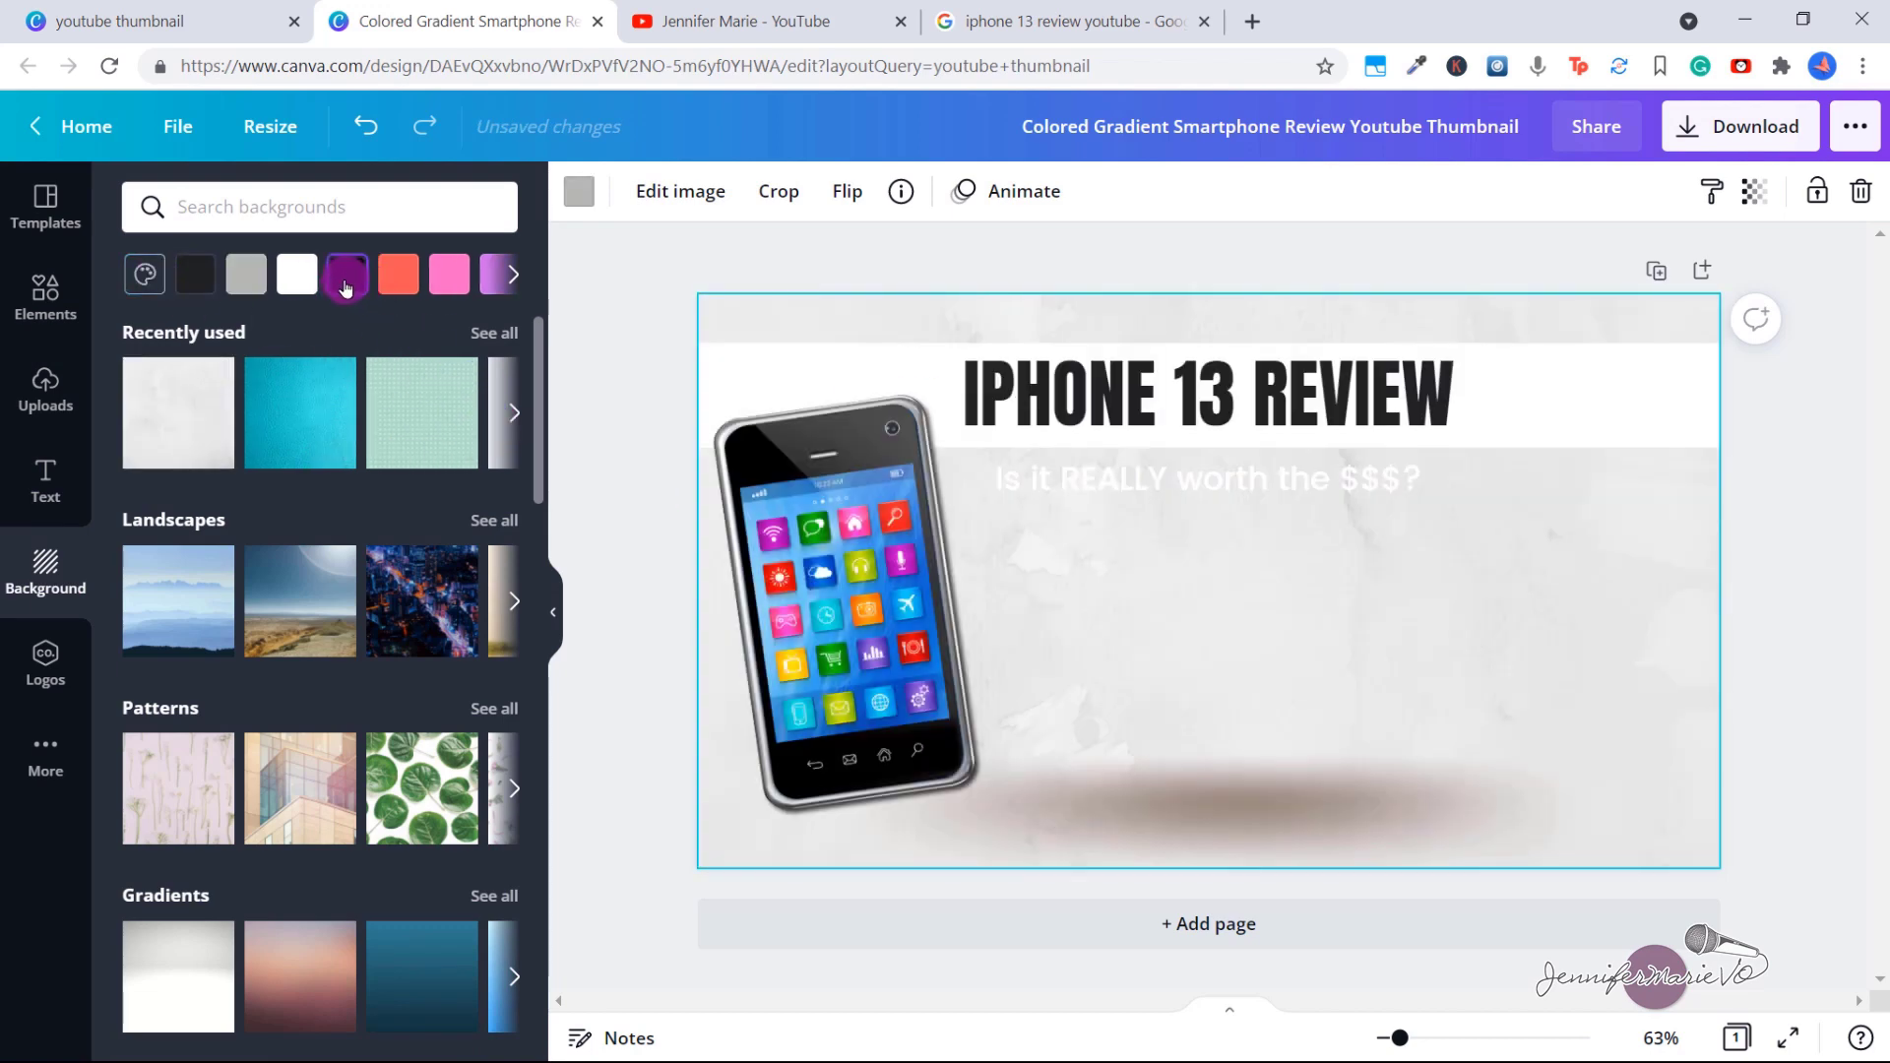
left_click(345, 287)
scroll(405, 504, "down", 3)
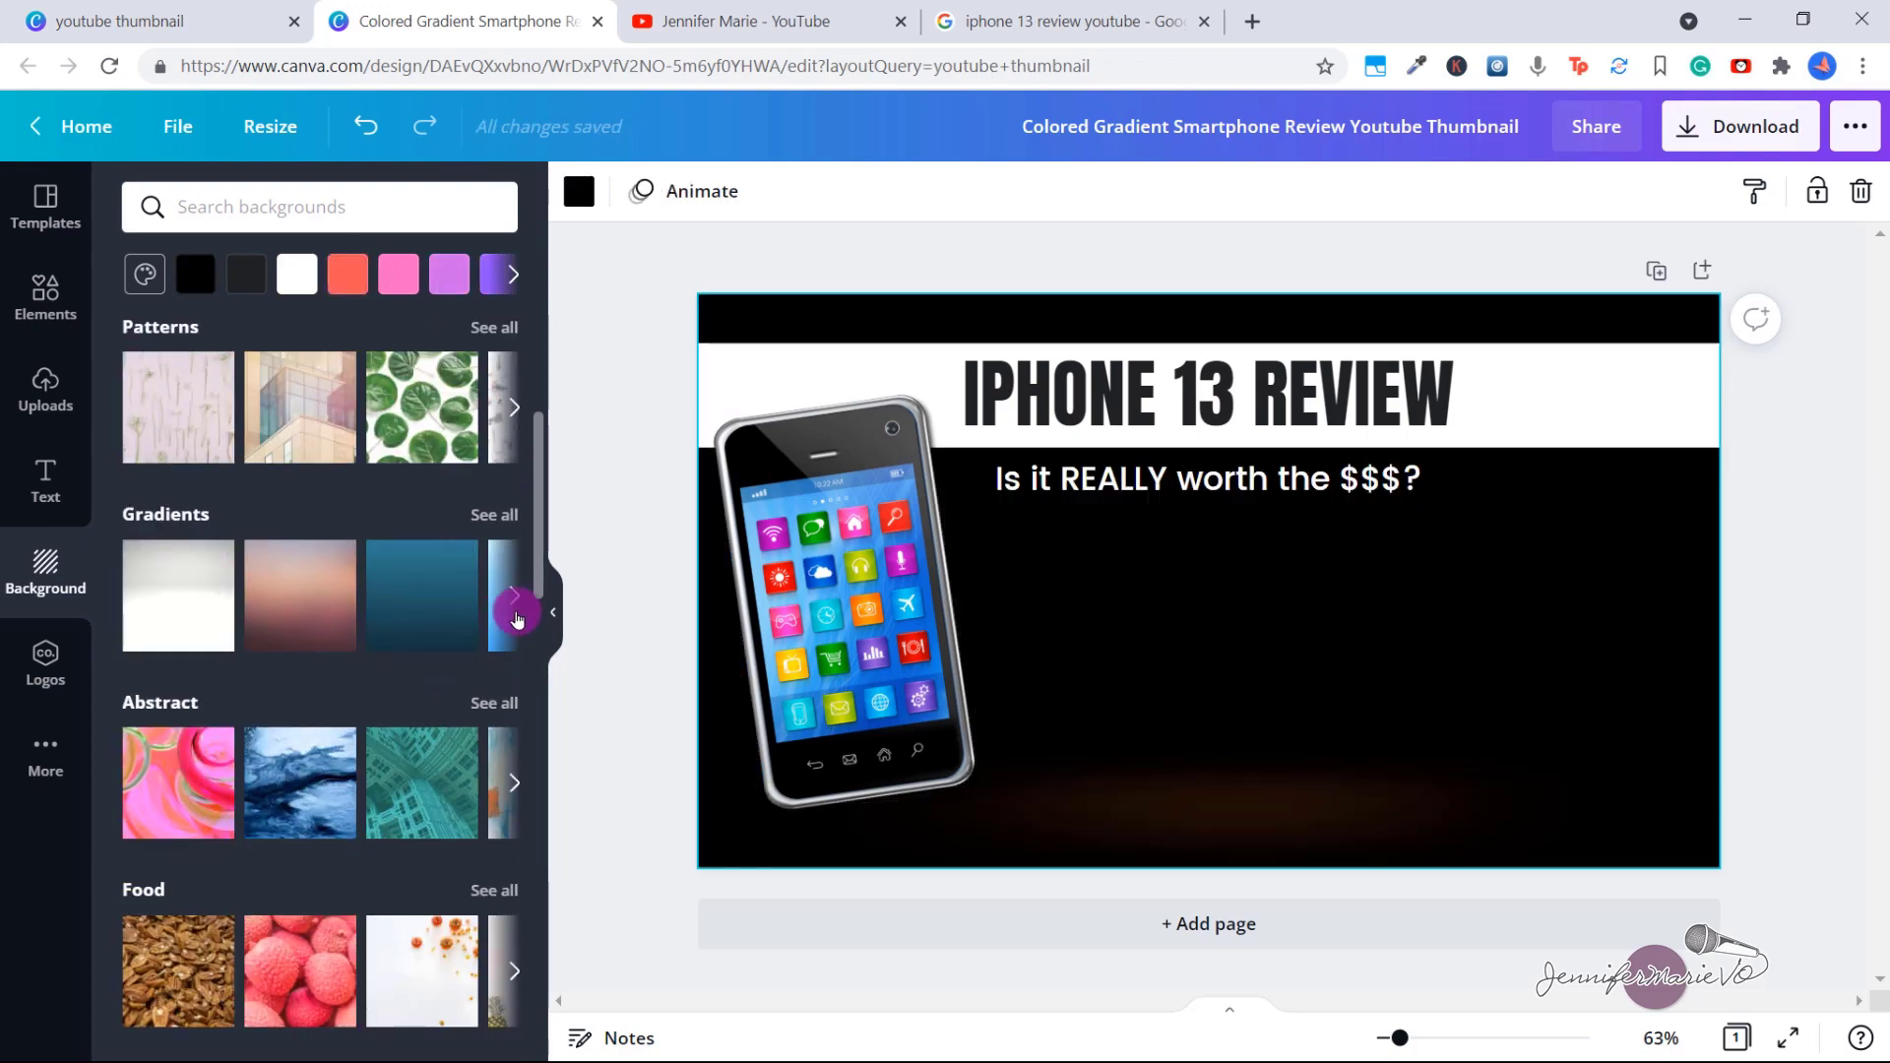
Replace the thumbnail background with the light-to-dark blue gradient from the Gradients collection
left_click(500, 612)
left_click(494, 515)
left_click(358, 532)
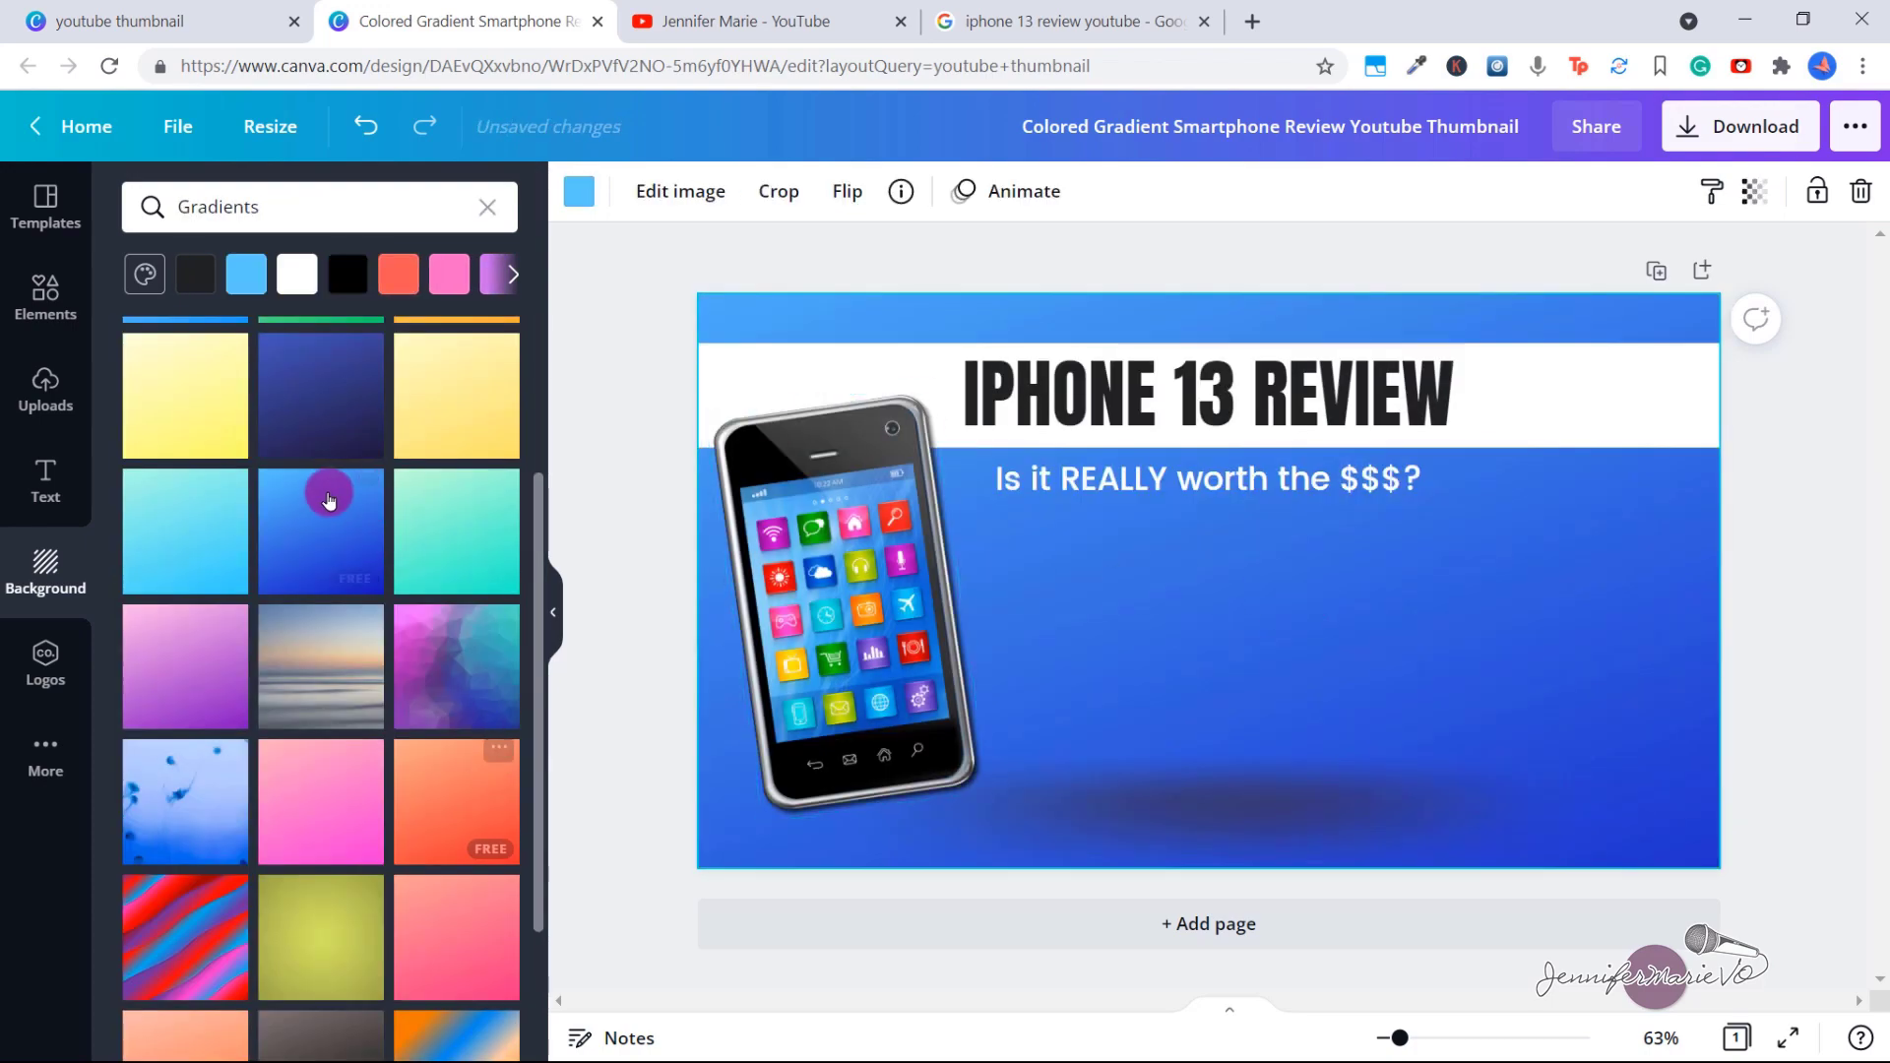
scroll(345, 493, "down", 2)
left_click(72, 549)
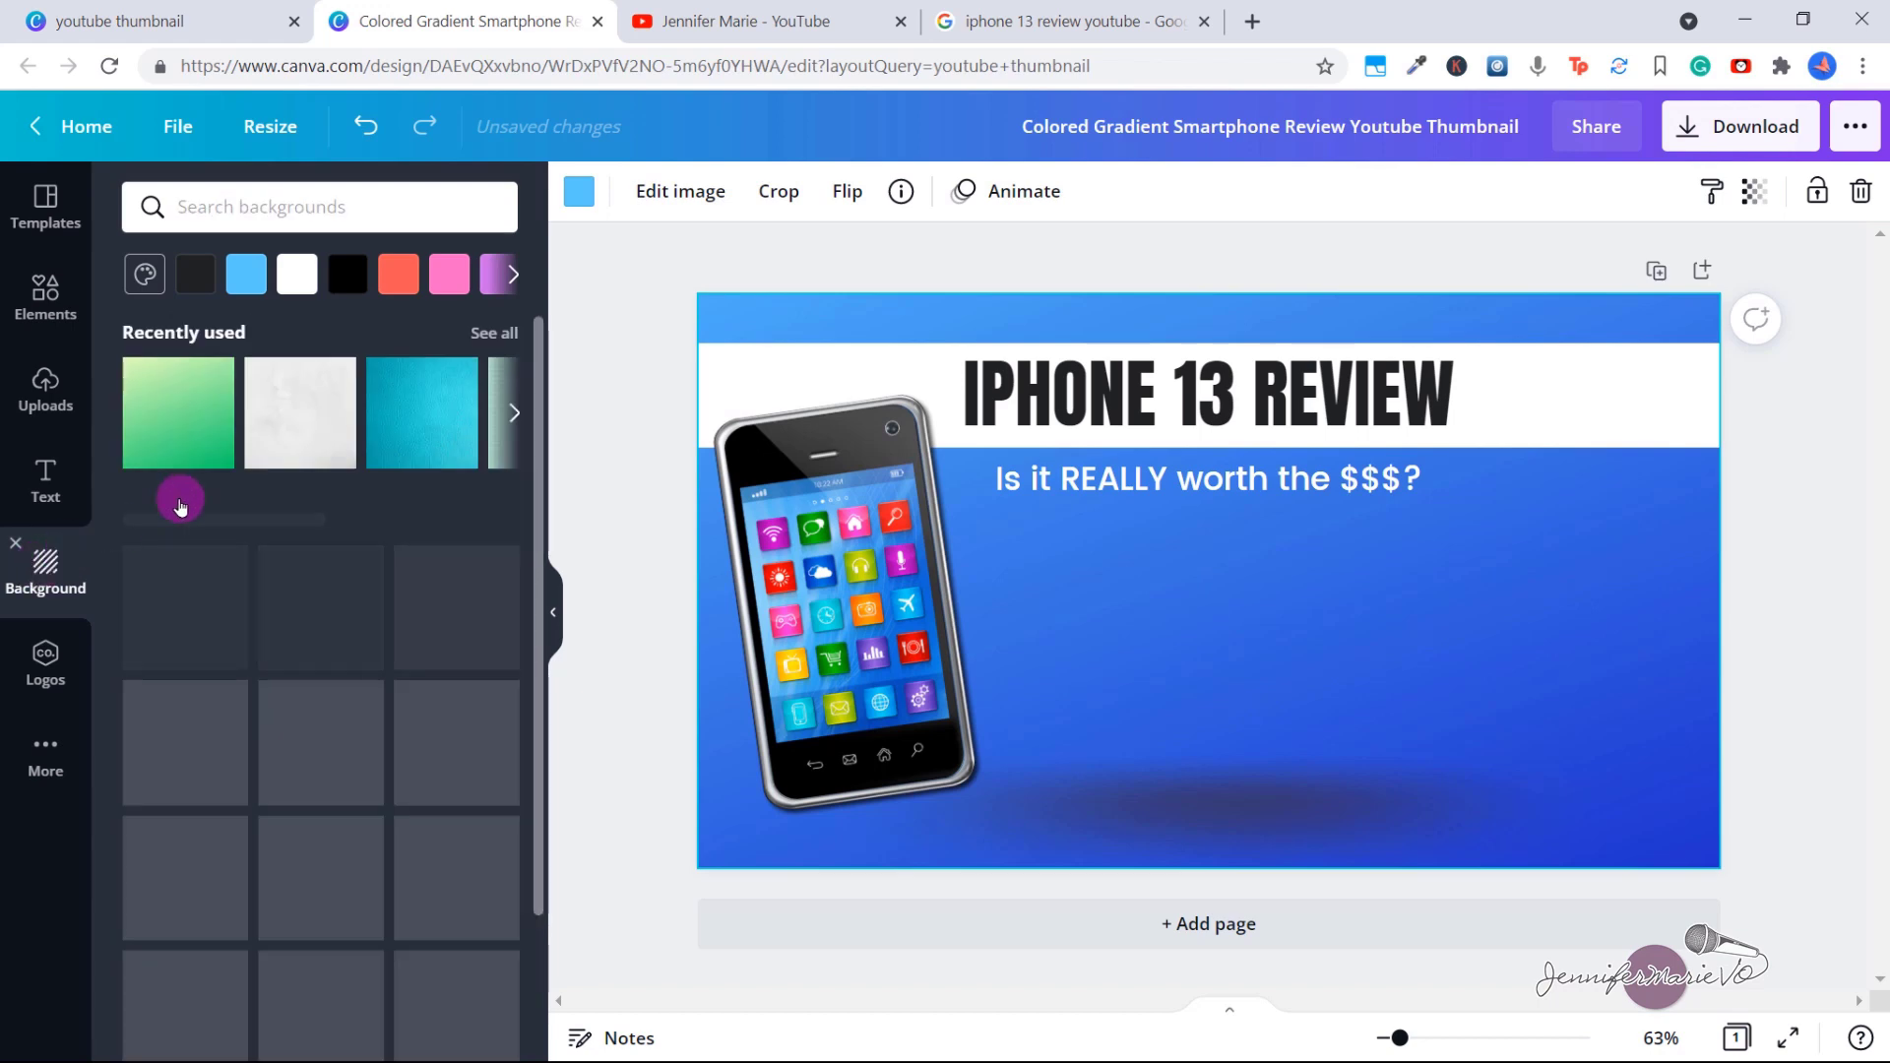
scroll(478, 703, "down", 4)
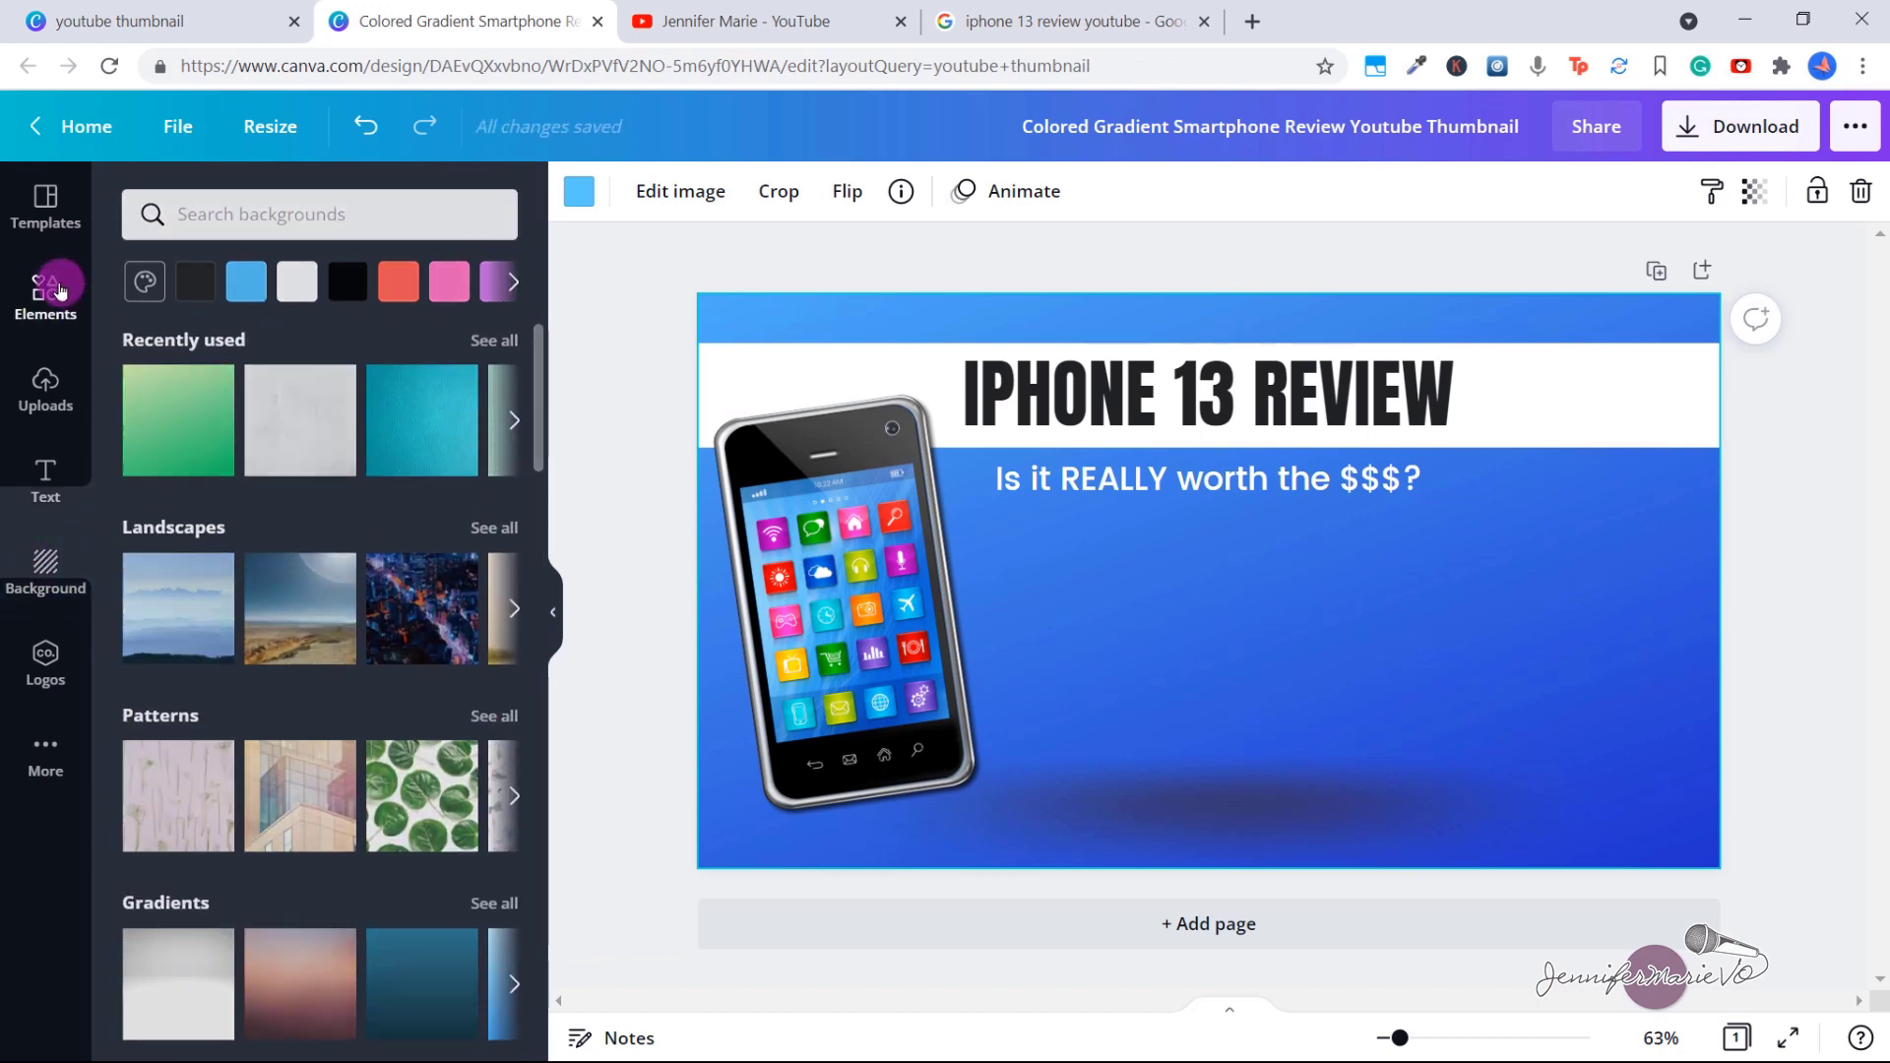
Add a triangle shape, enlarge it and position it so its slanted edge crosses the thumbnail and it covers the right side
left_click(47, 291)
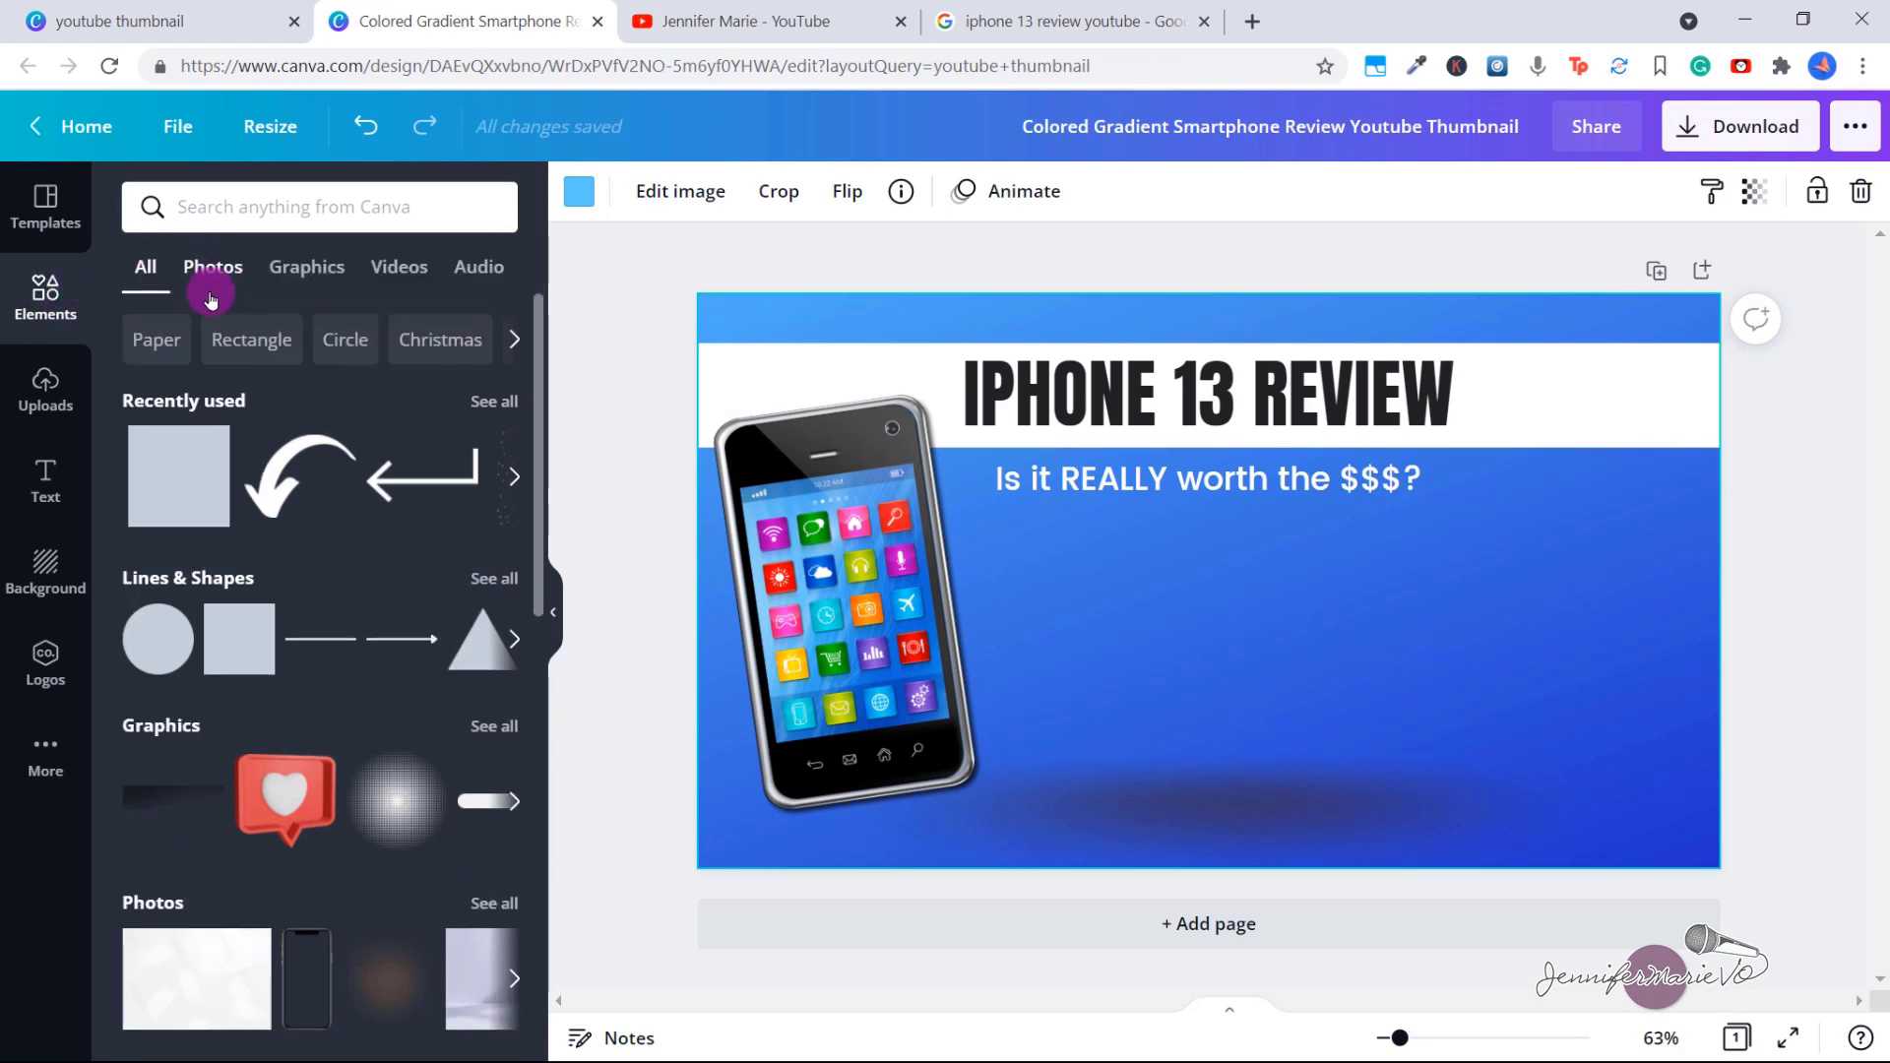
left_click(222, 333)
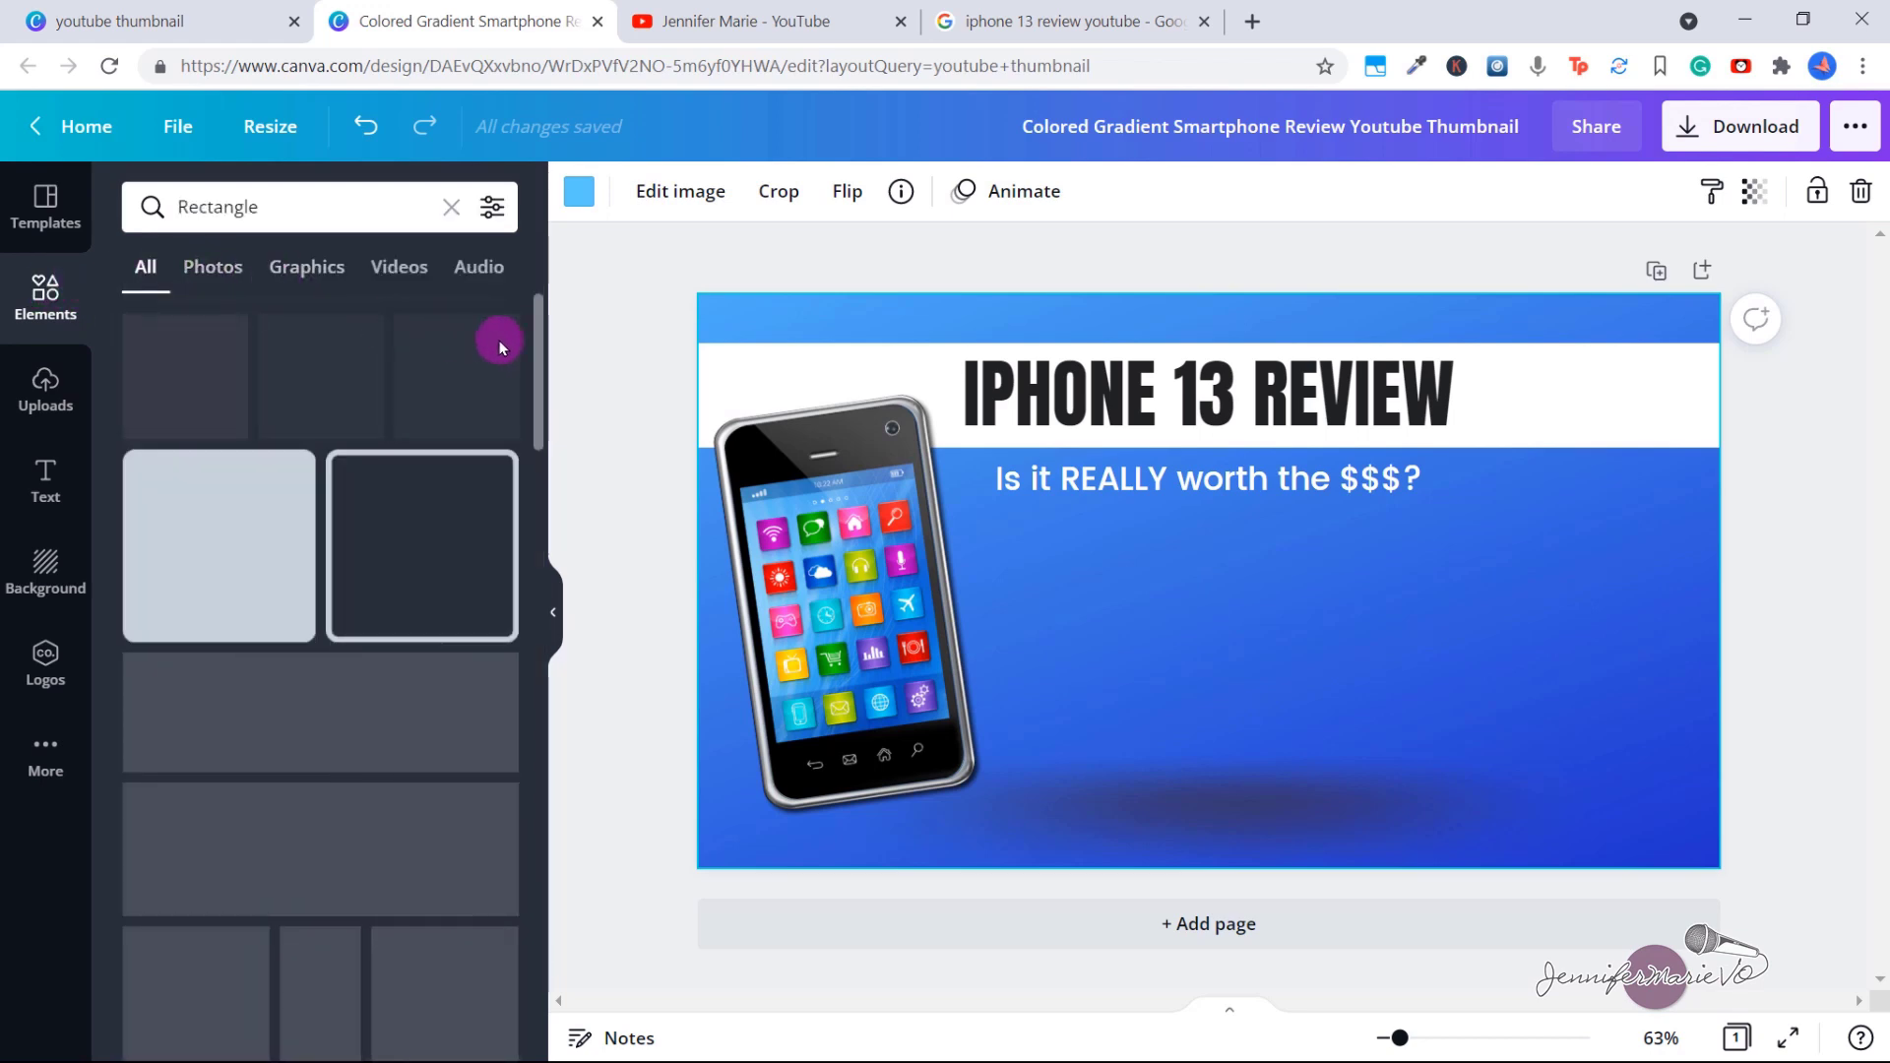
key("Escape")
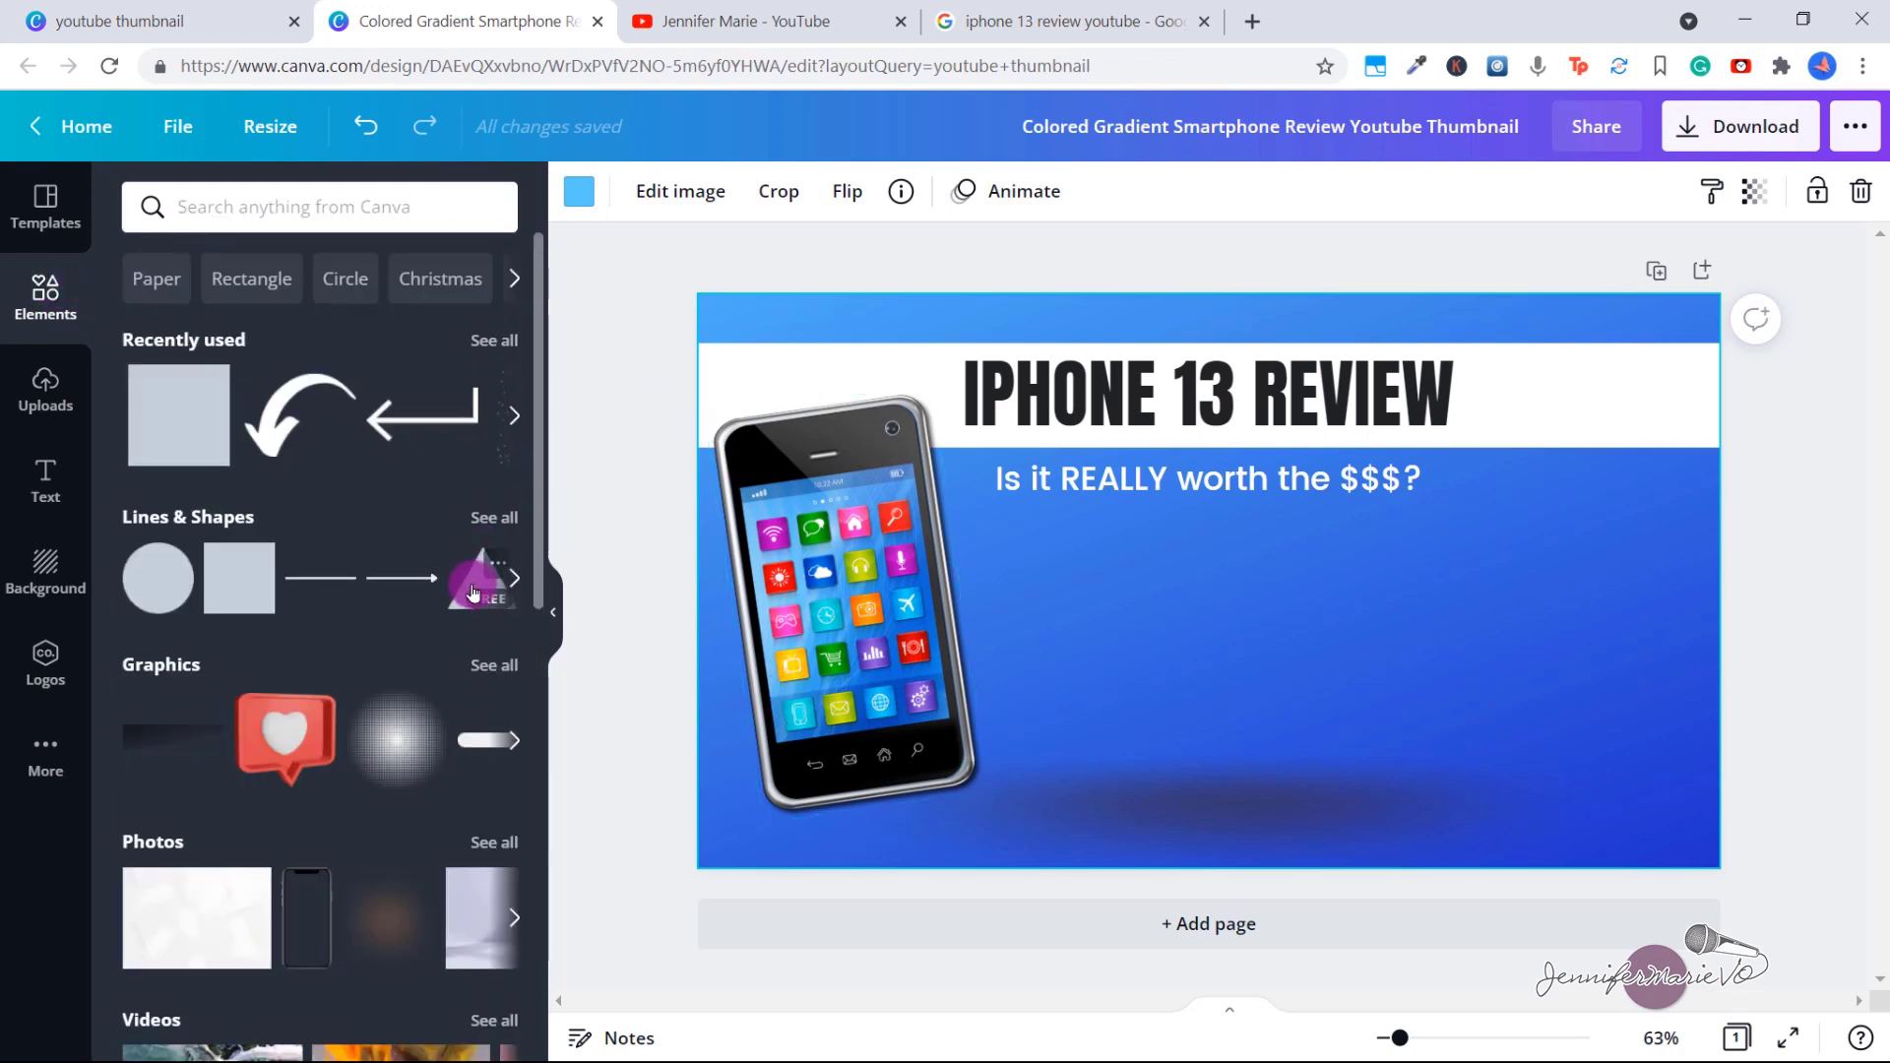
left_click(474, 599)
left_click_drag(1238, 705, 1241, 825)
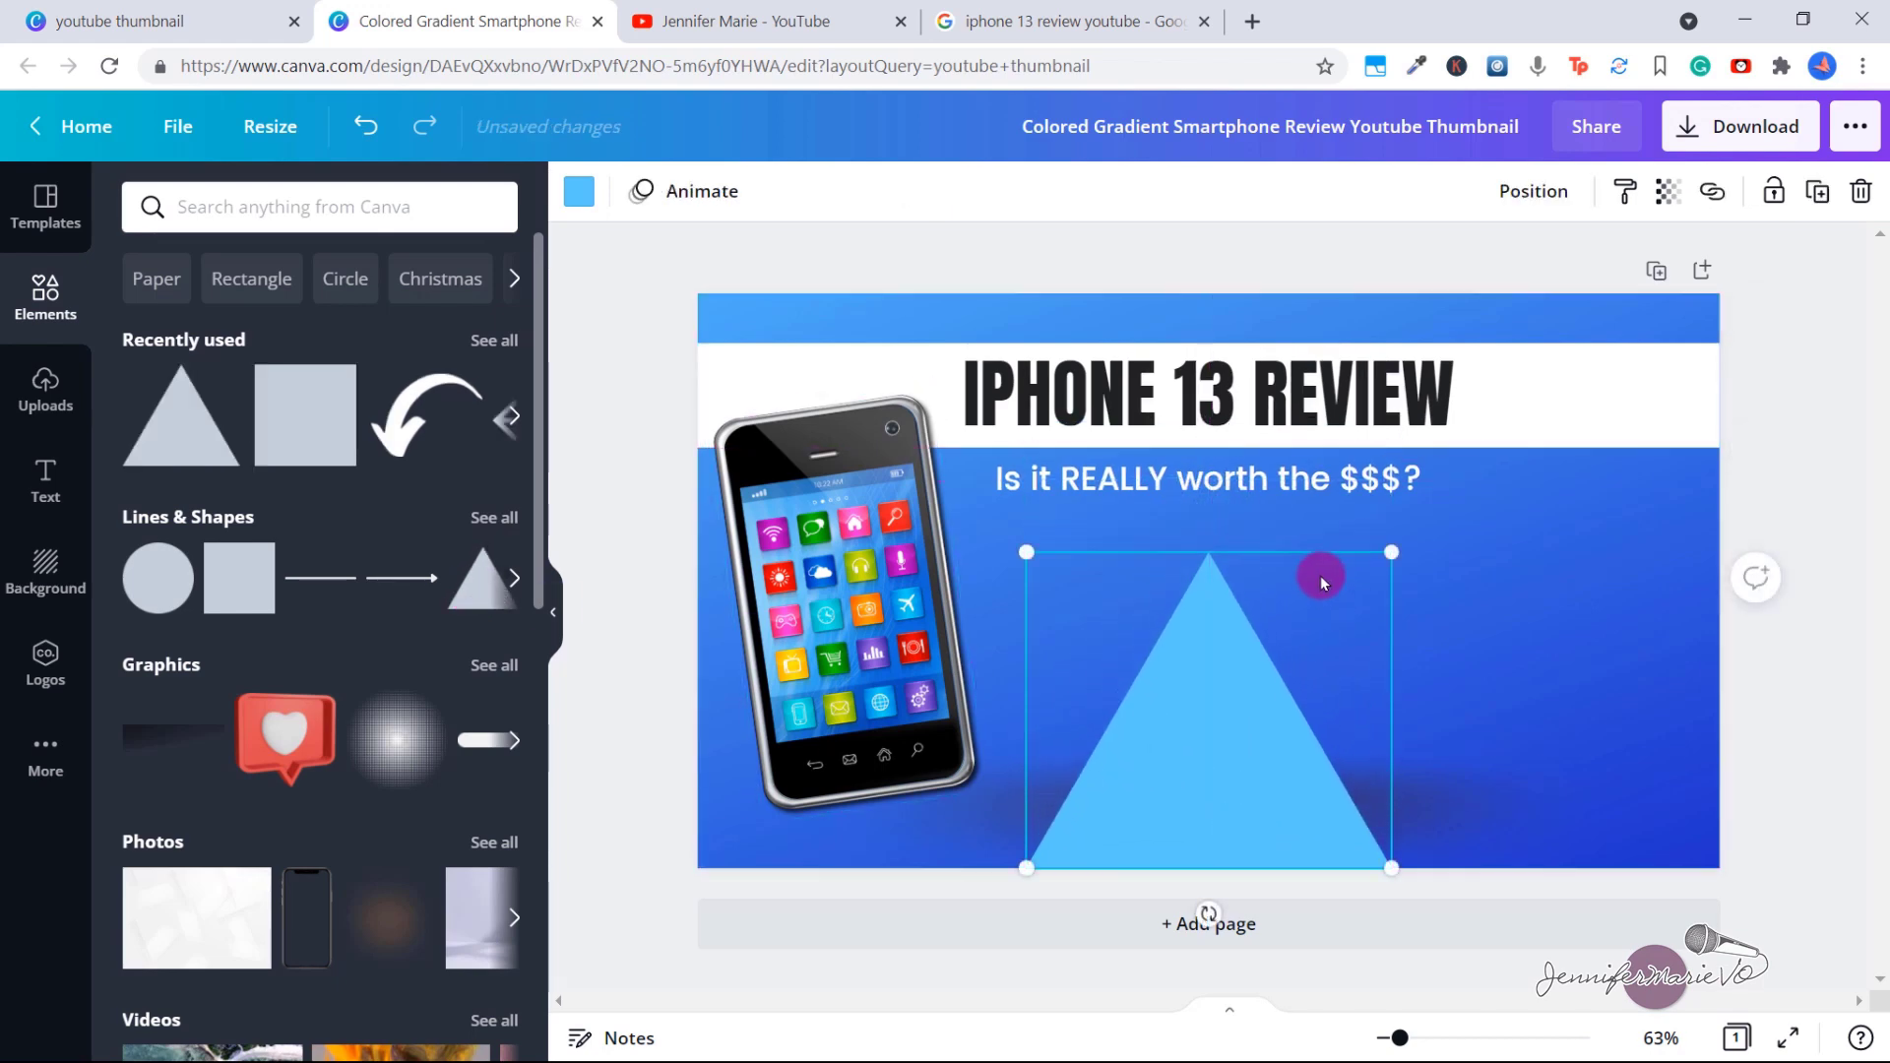
left_click_drag(1401, 553, 1017, 879)
left_click_drag(1255, 797, 1339, 797)
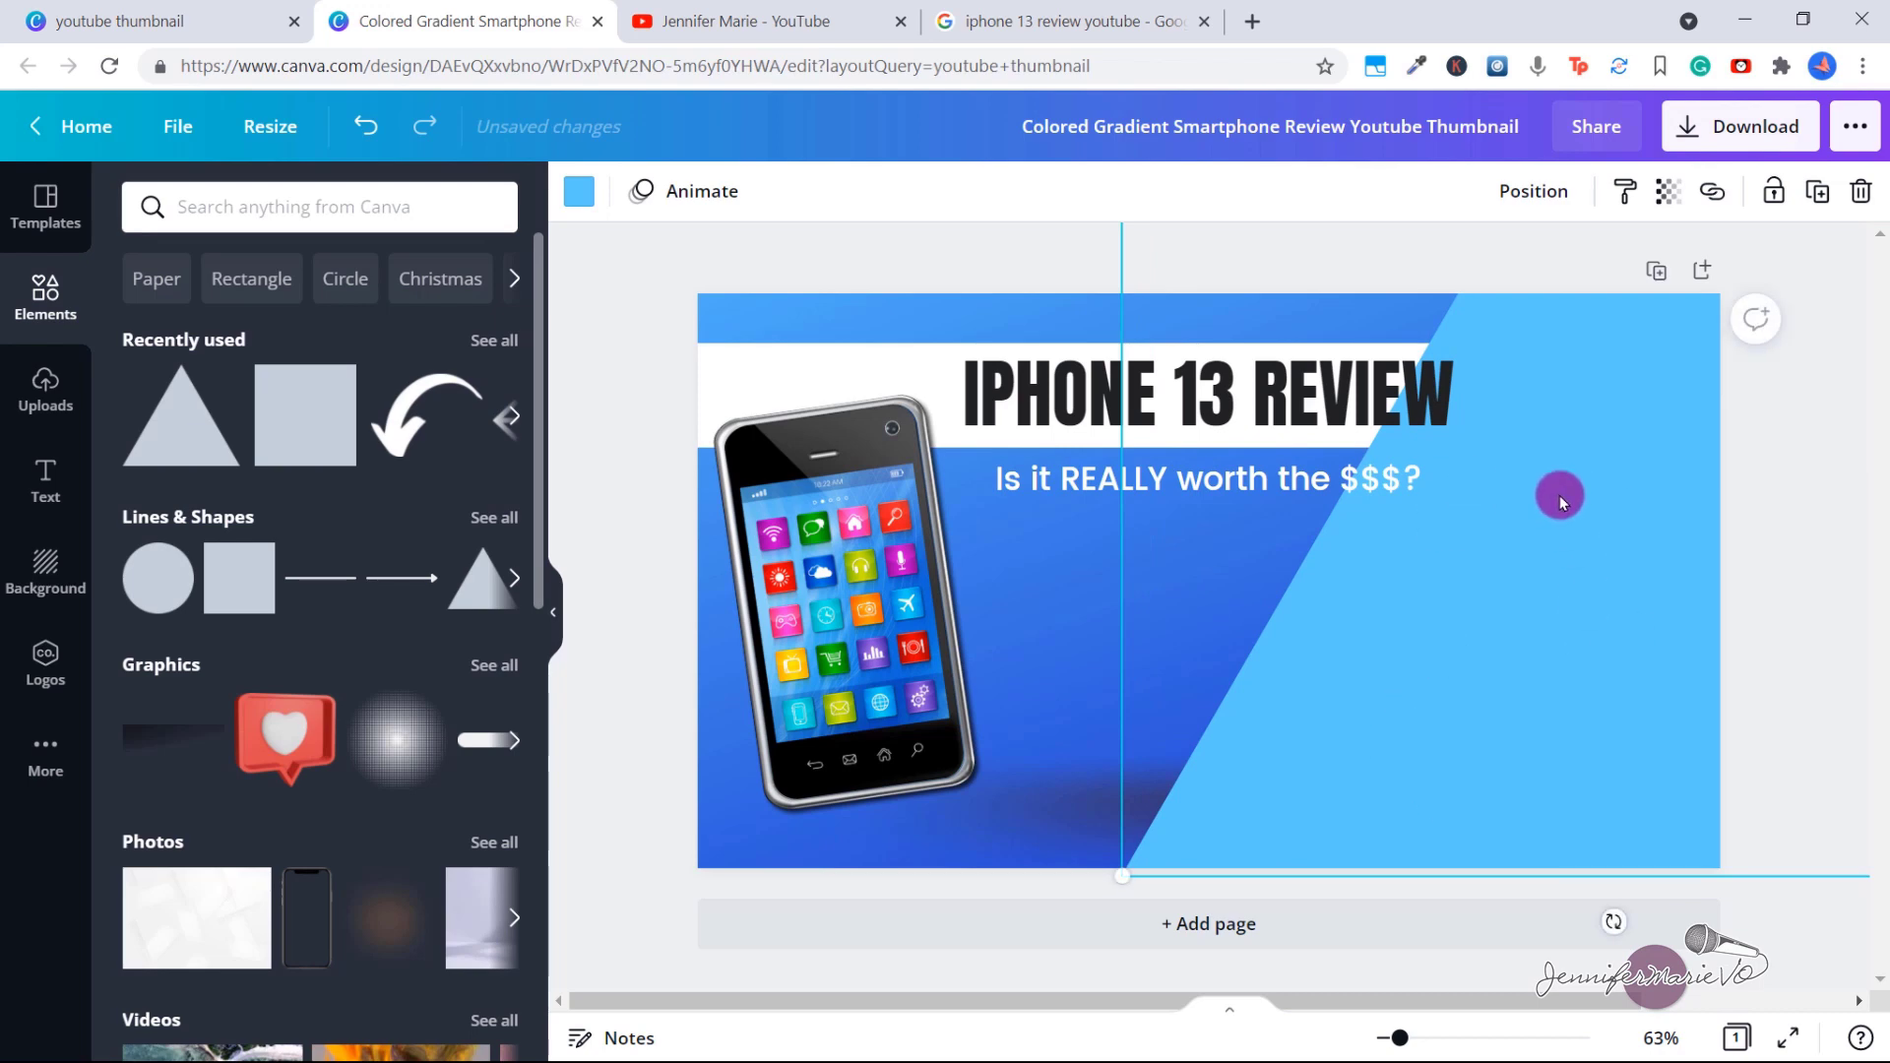
Send the light blue triangle to the back and shift the white band, heading and subtitle slightly upward
right_click(1504, 617)
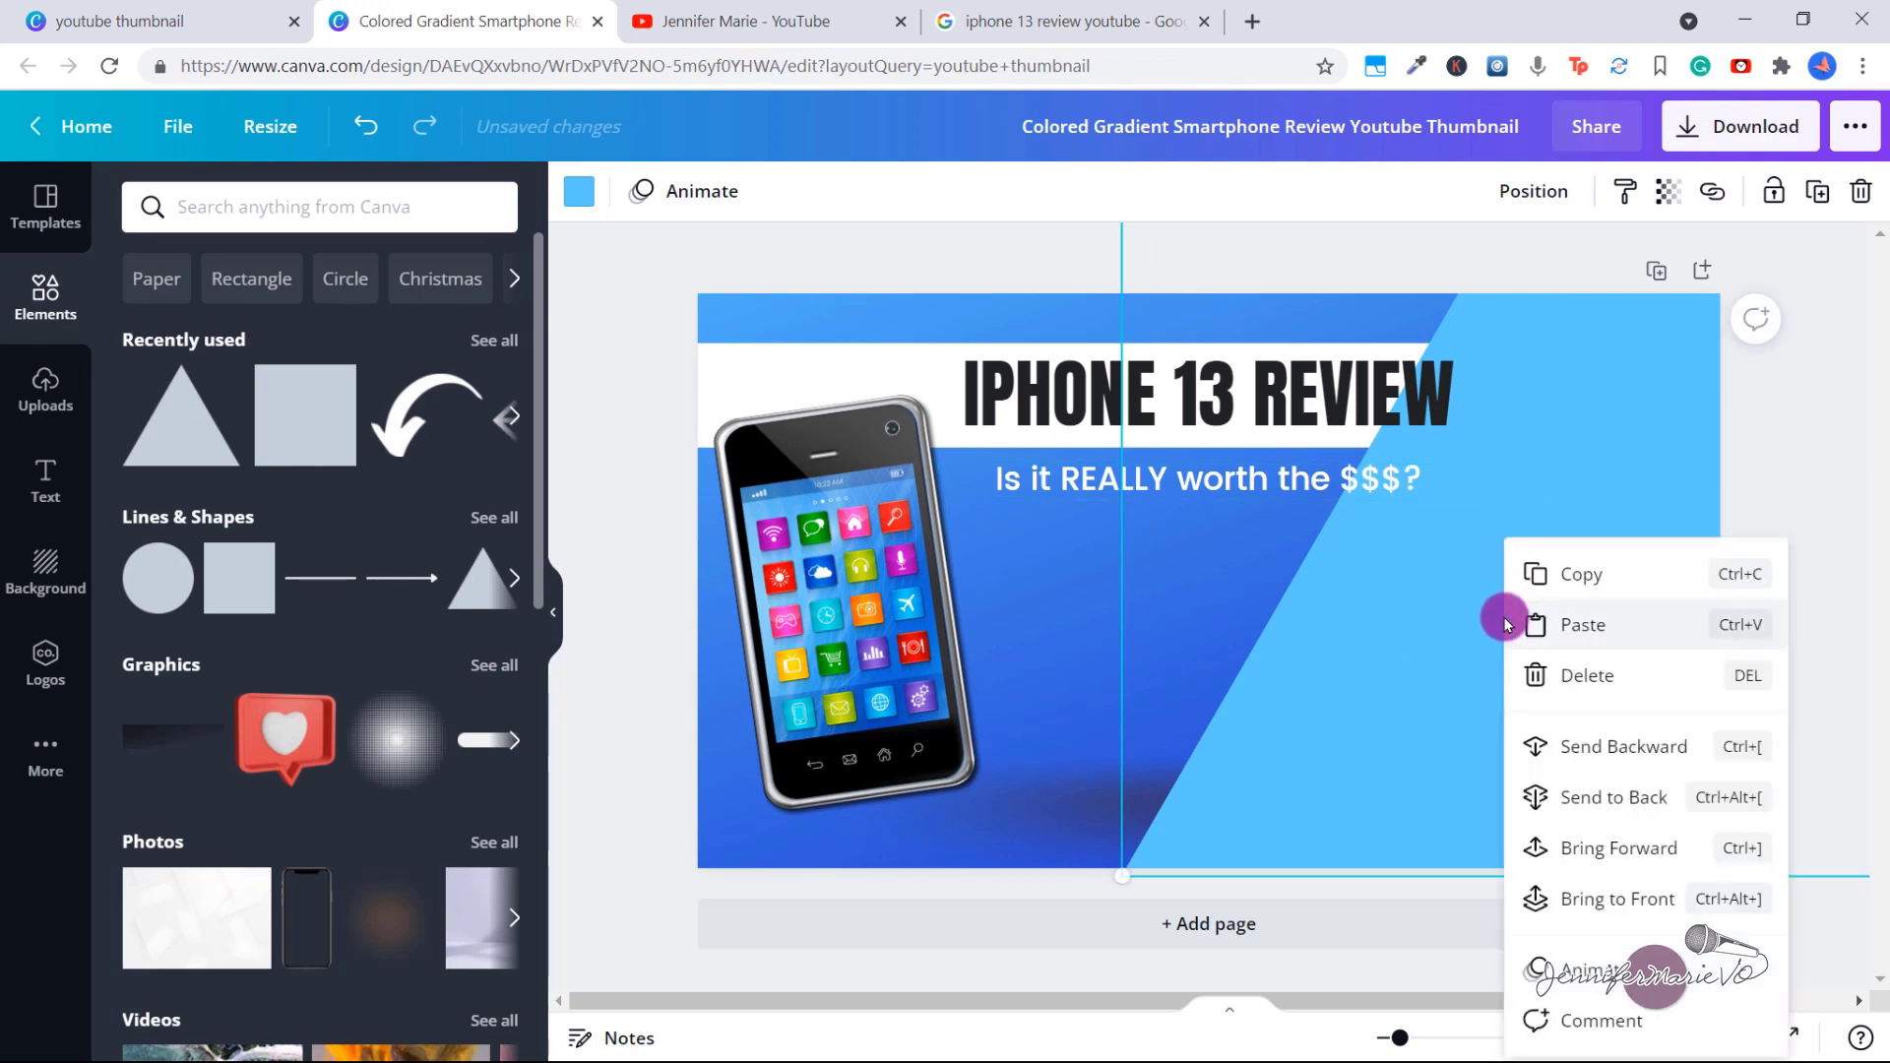
left_click(1593, 799)
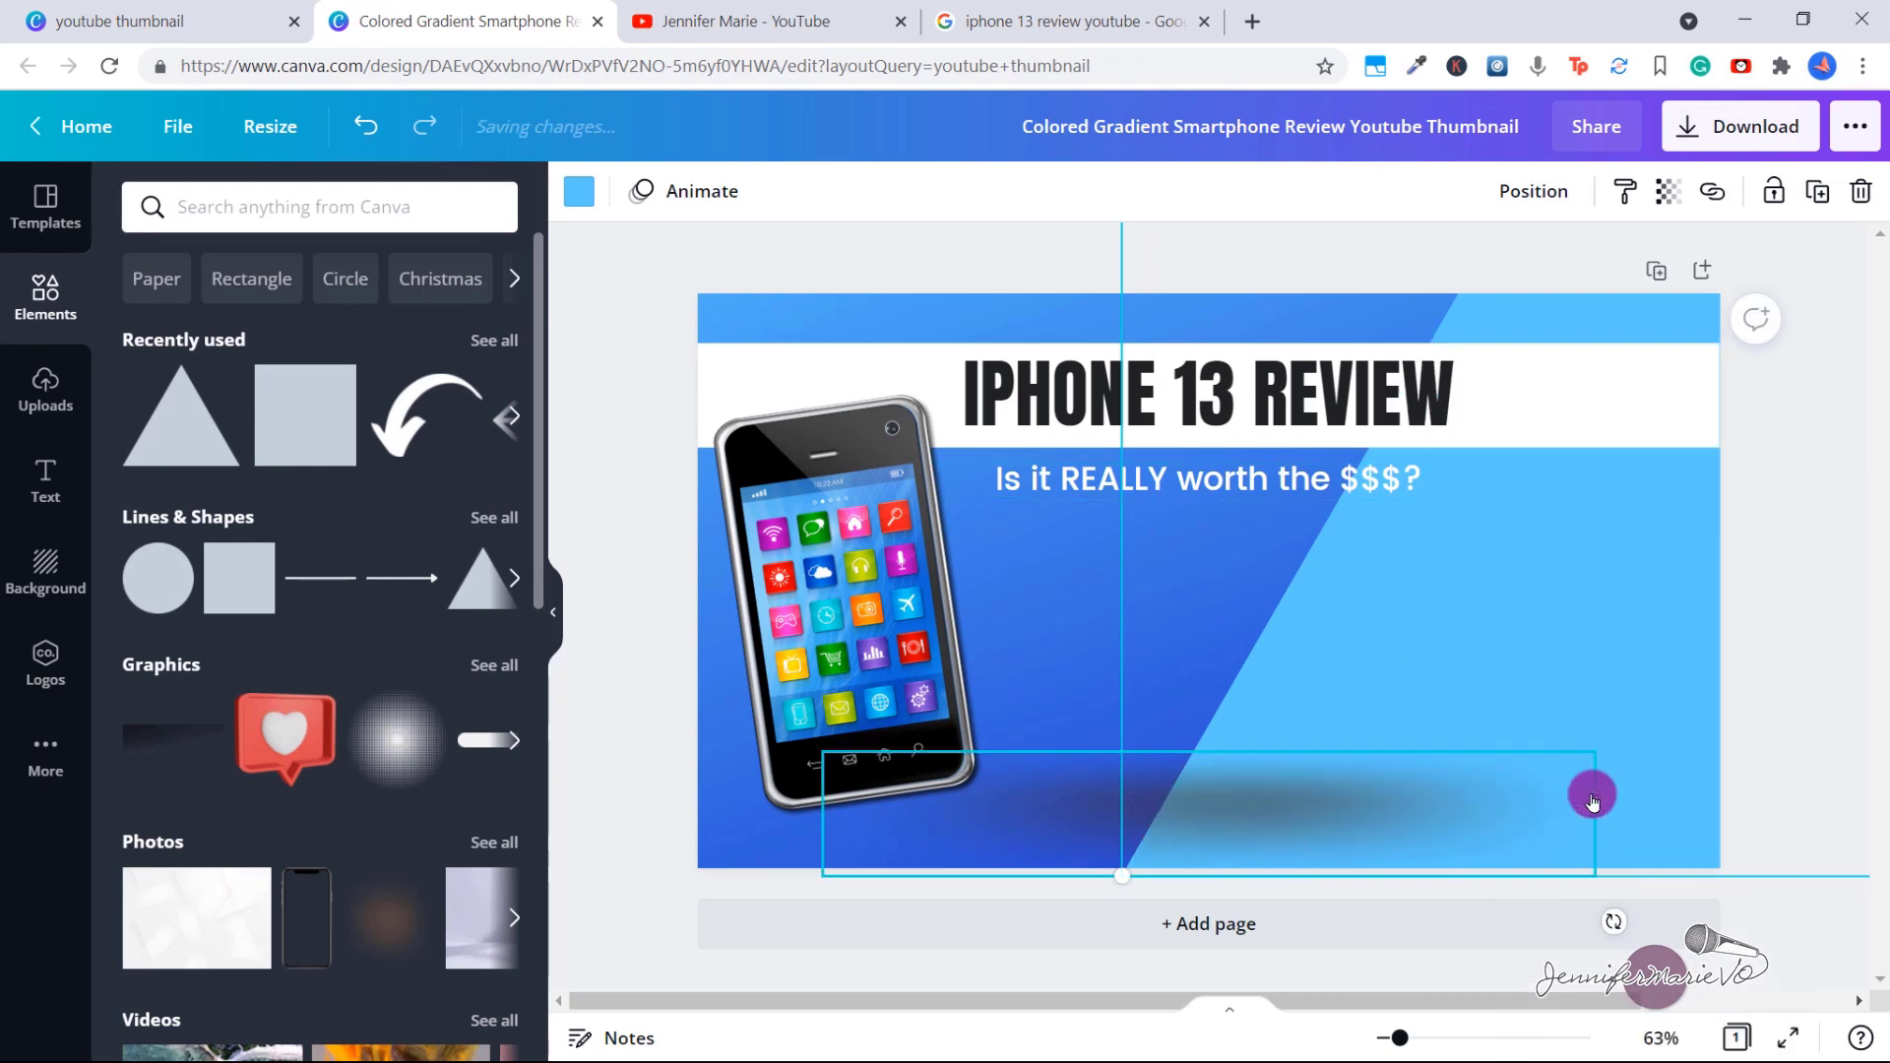
left_click(1690, 410)
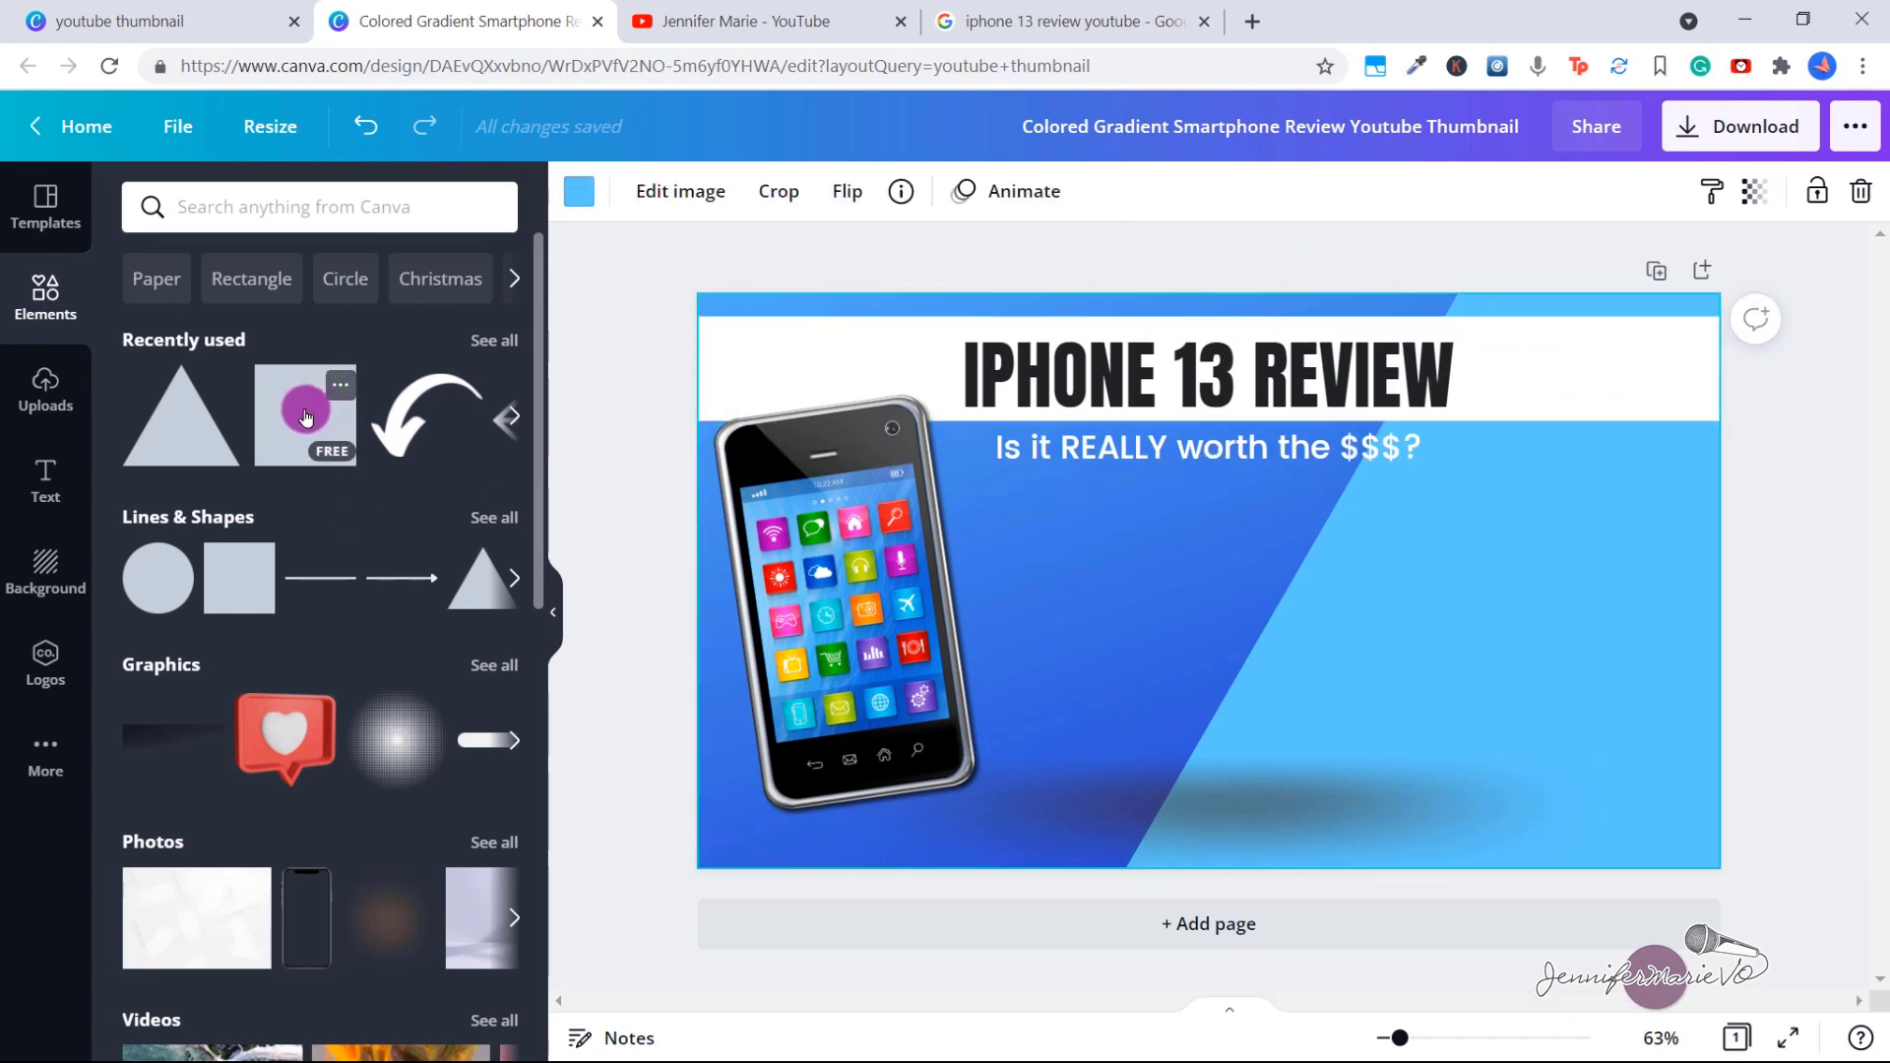
Add a filled square from the Rectangle shapes and place it below the subtitle on the thumbnail's right half
left_click(511, 430)
left_click(513, 429)
left_click(220, 411)
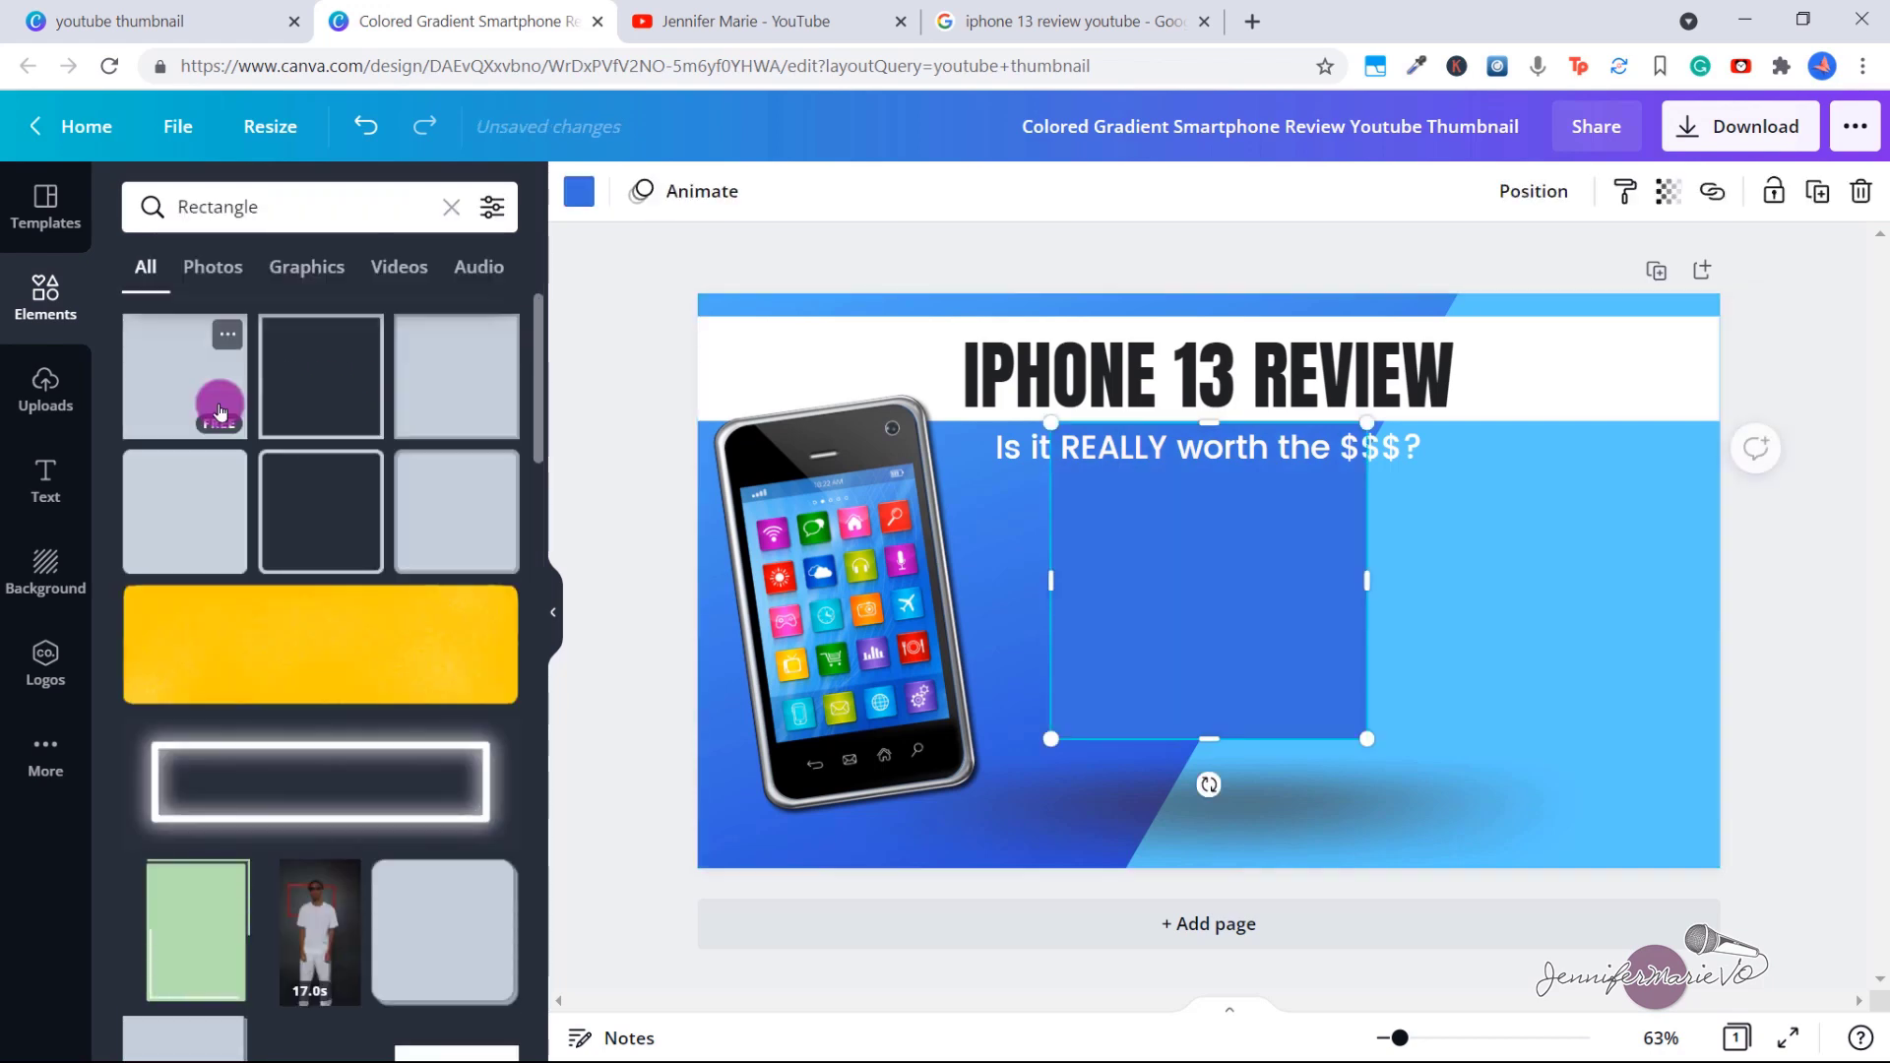
left_click_drag(1152, 608, 1334, 620)
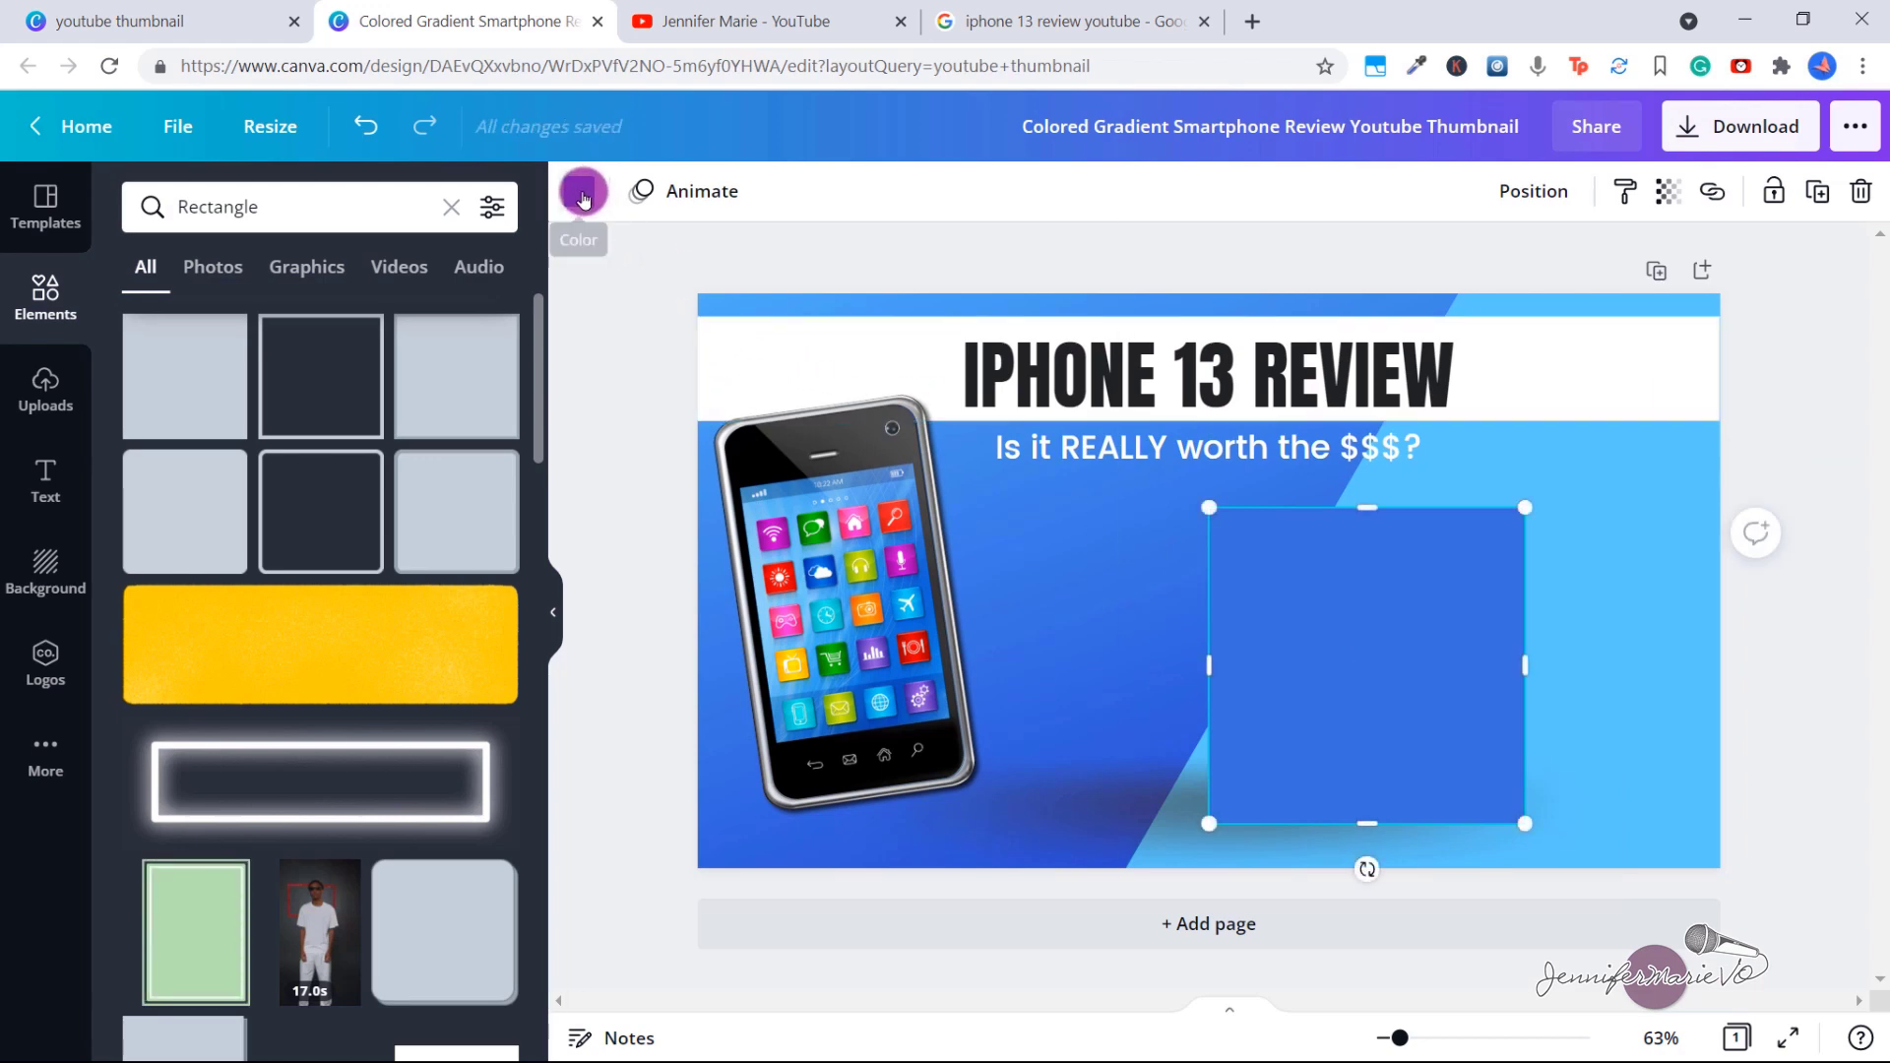
Try dark grey #212223 and black #000000 as the square's fill colour
left_click(584, 197)
left_click(227, 325)
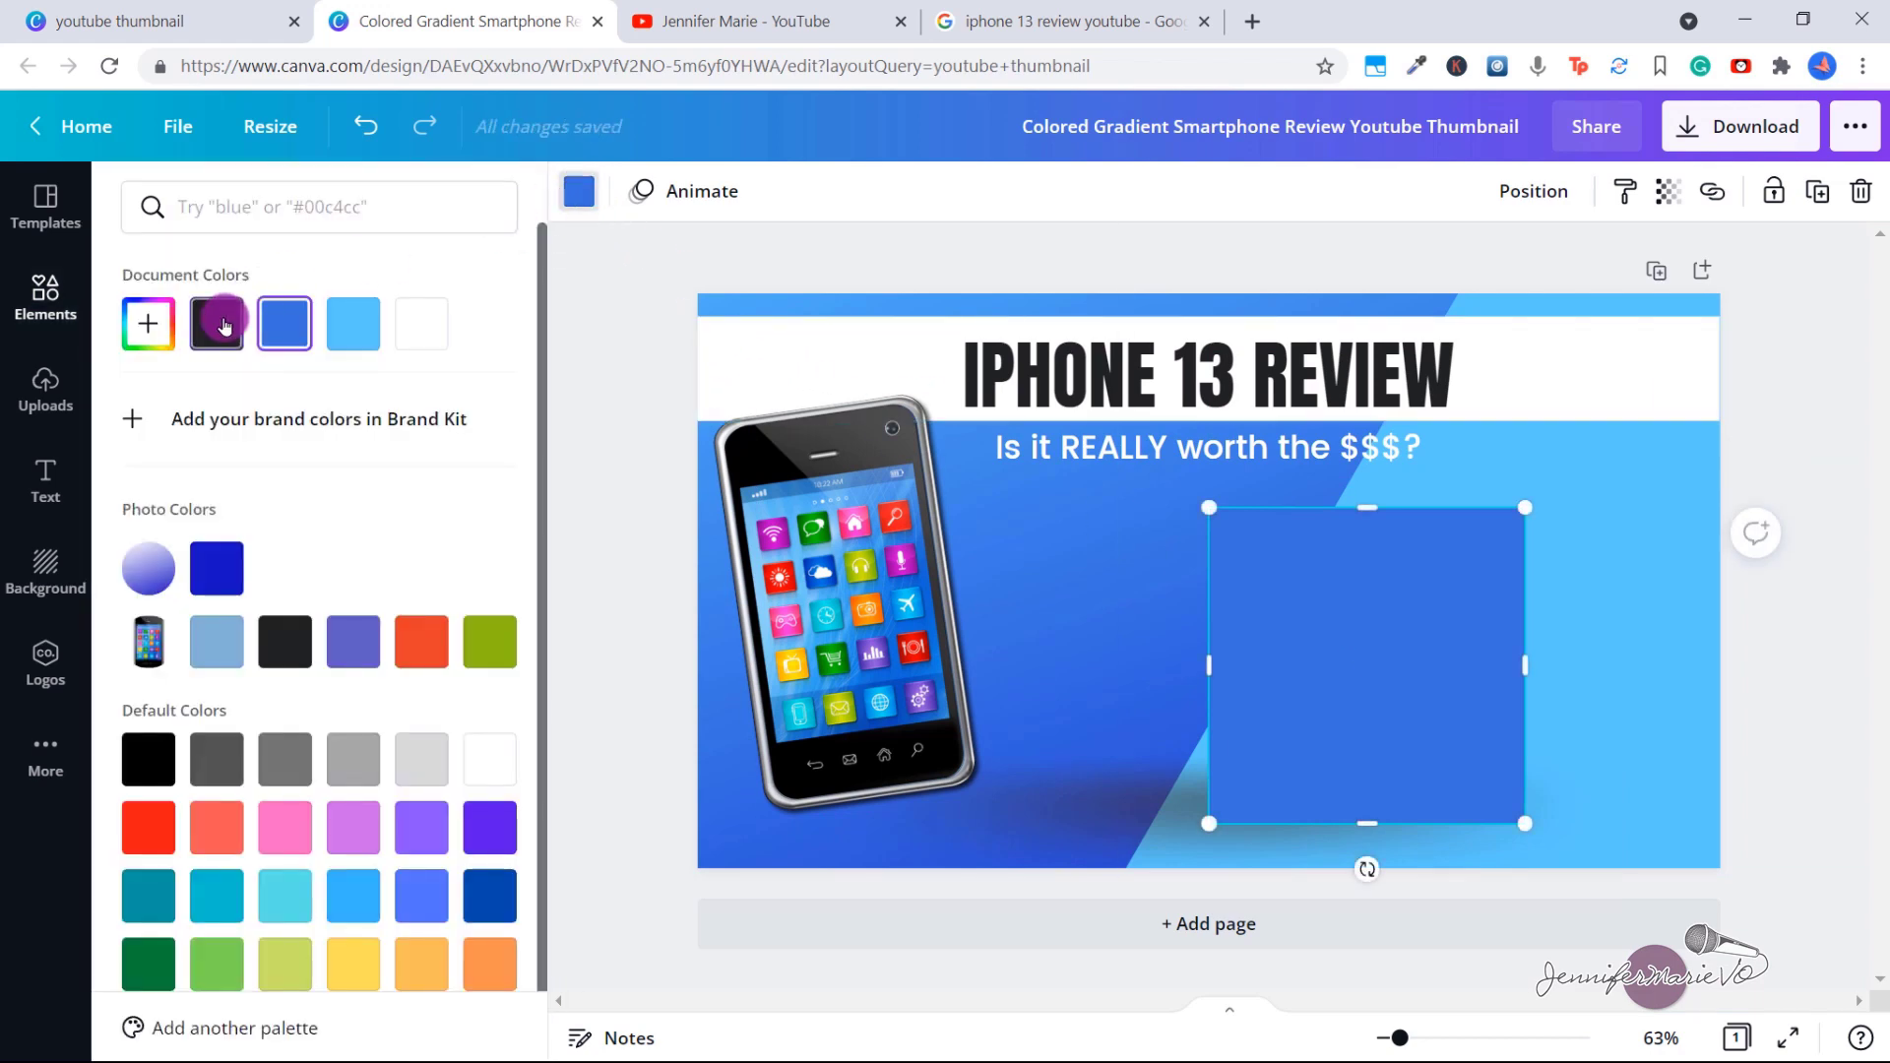
scroll(228, 725, "down", 1)
left_click(149, 294)
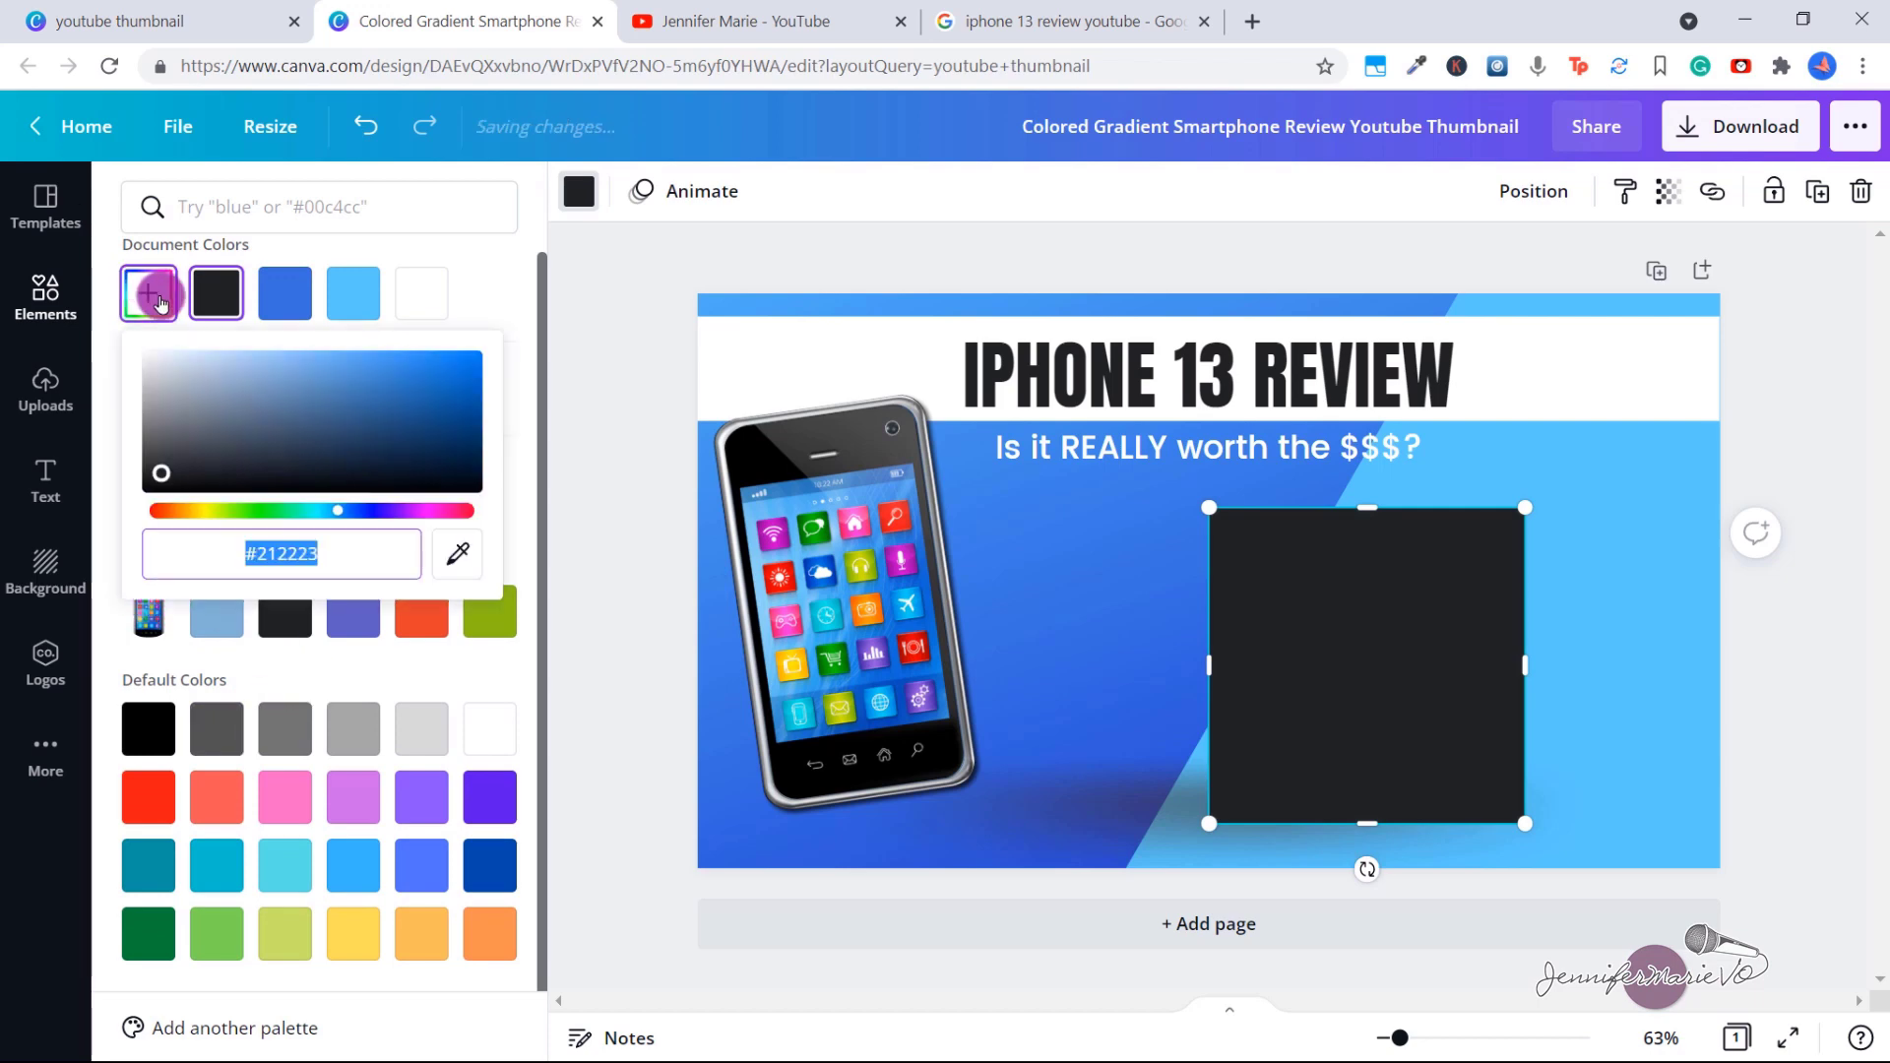
left_click(149, 293)
left_click(148, 293)
left_click_drag(316, 371, 181, 523)
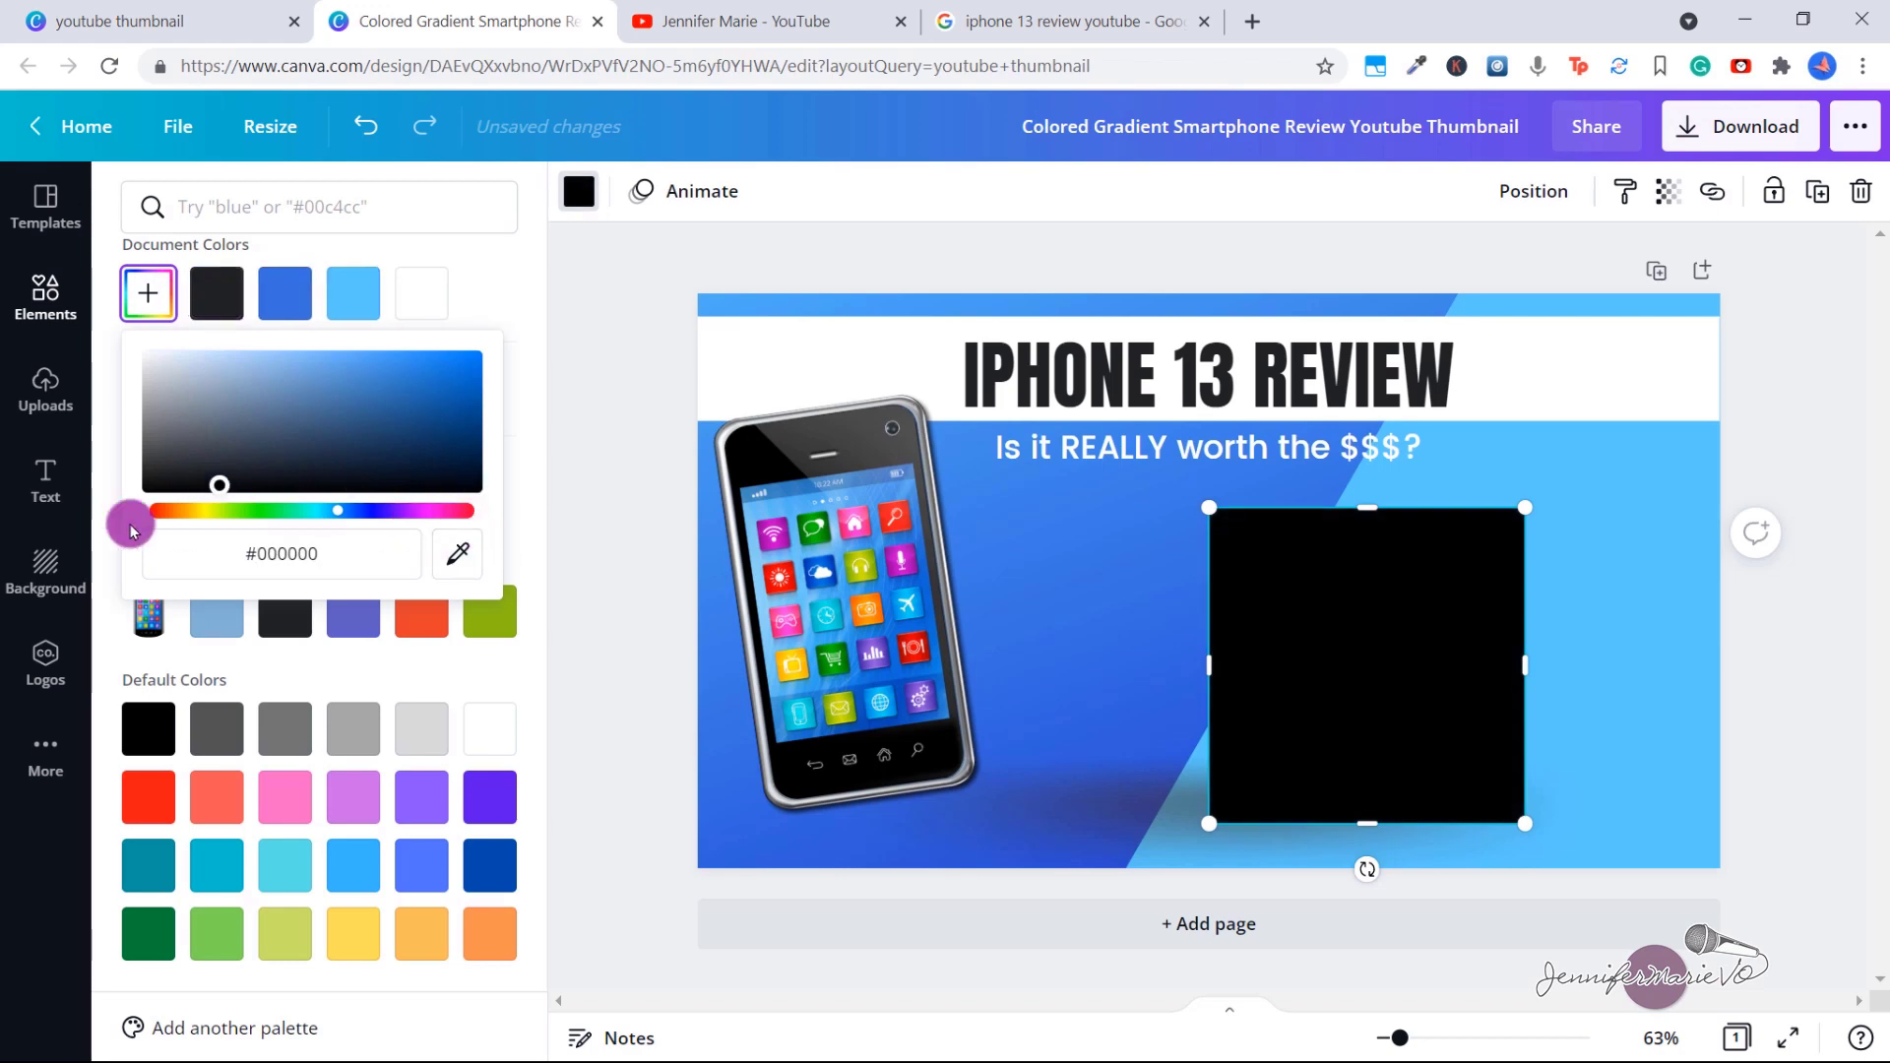
Recolour the square by sampling the bright pink of an app icon on the phone with the eyedropper
left_click(459, 556)
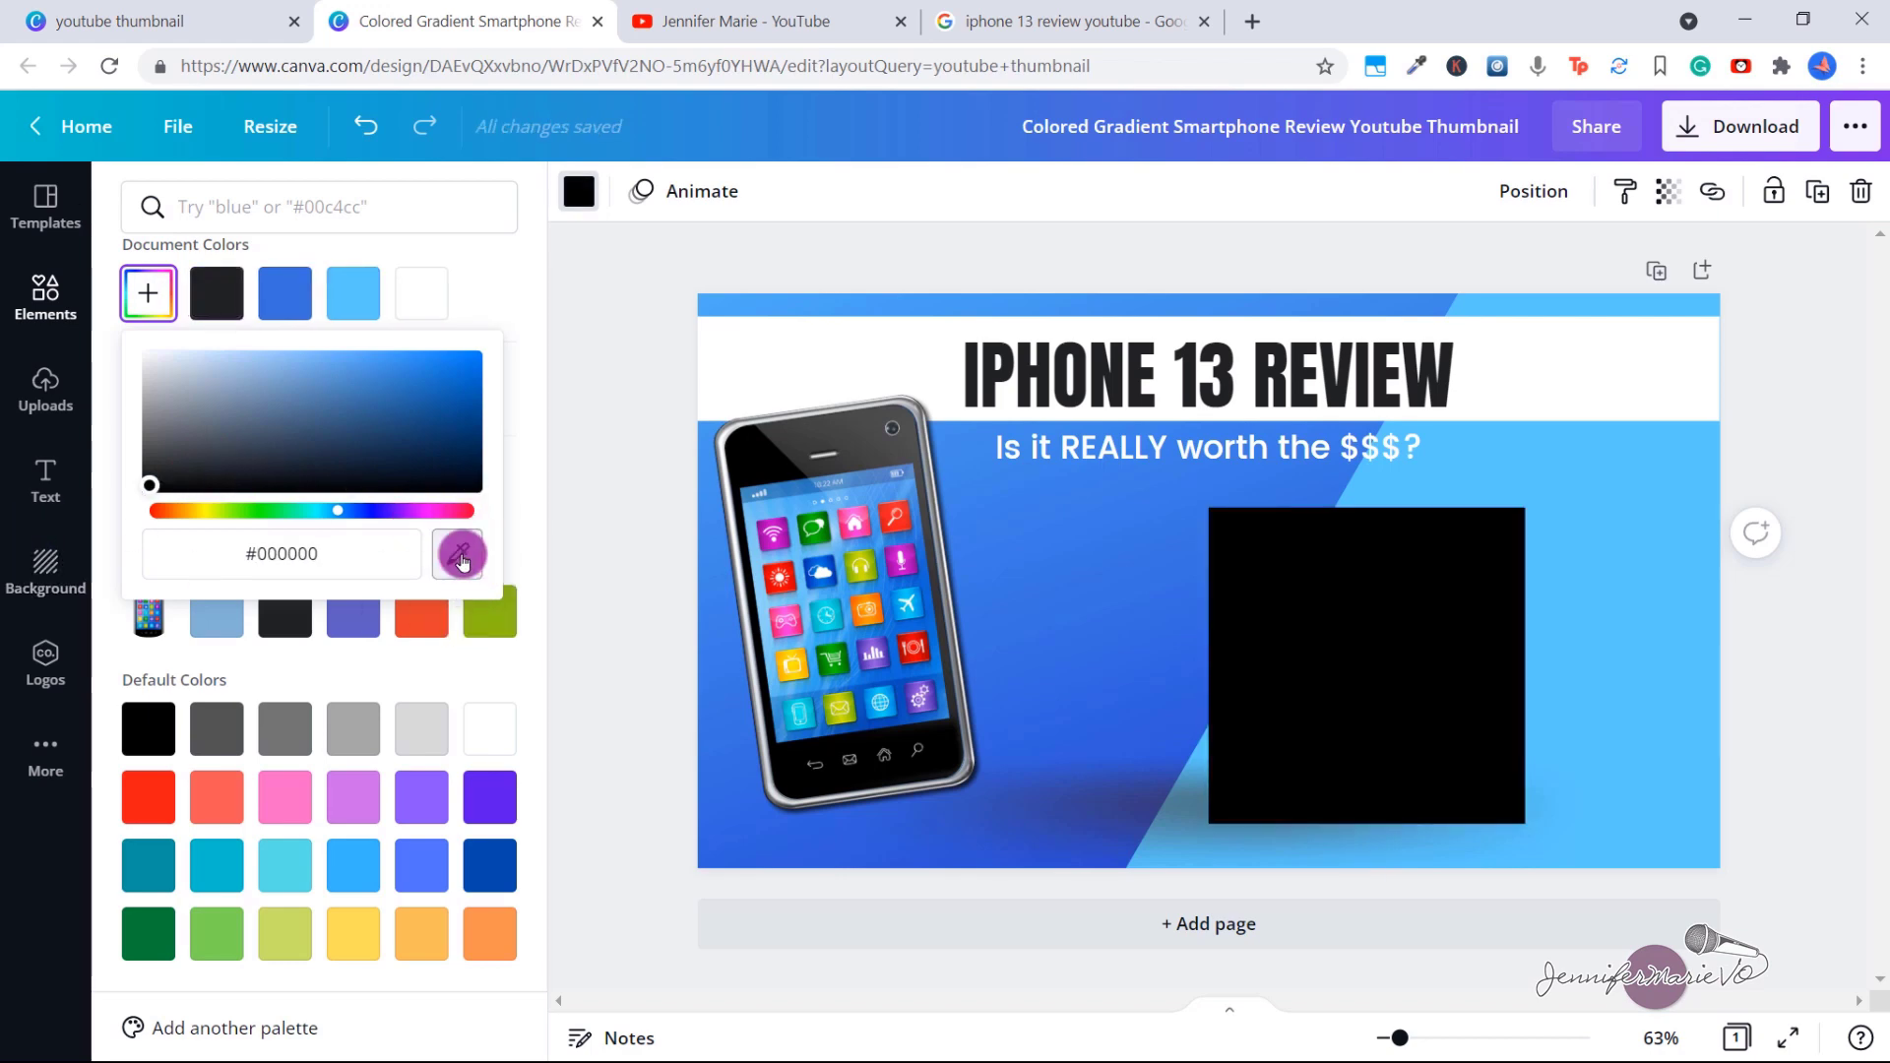
left_click(457, 552)
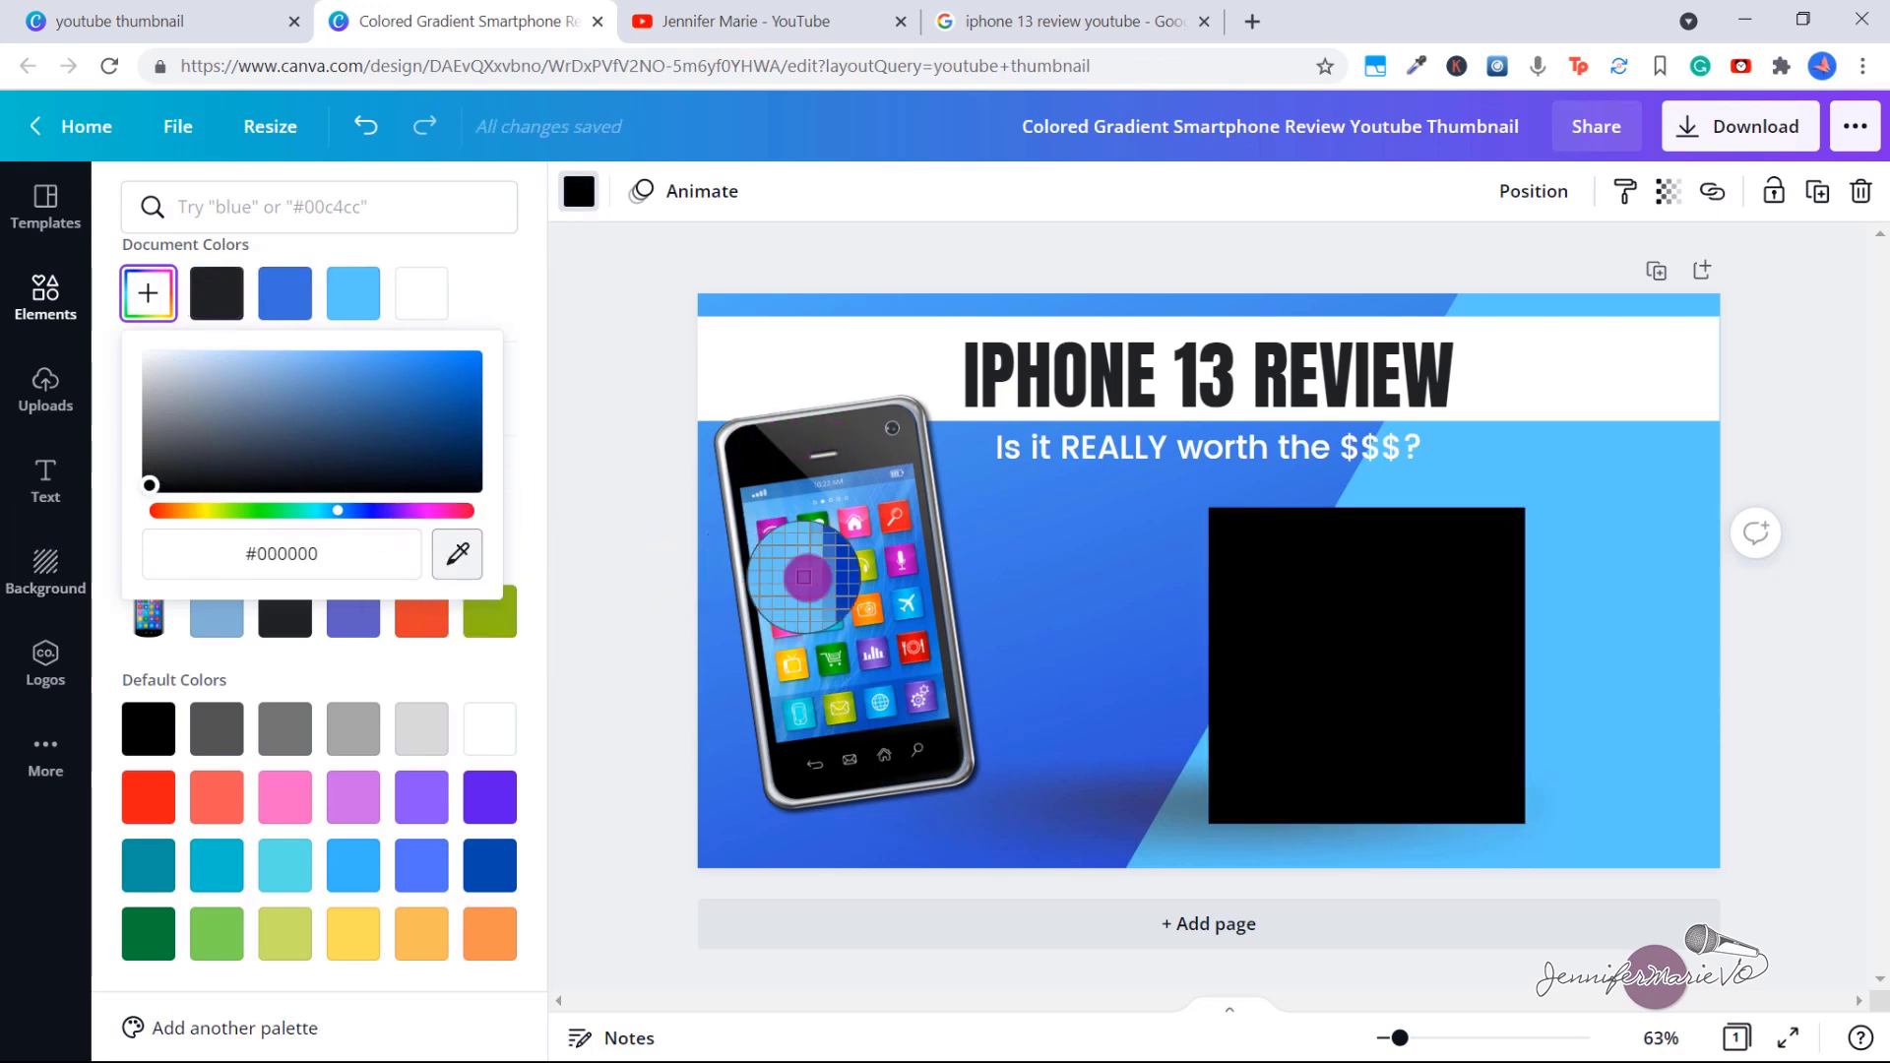
left_click(776, 624)
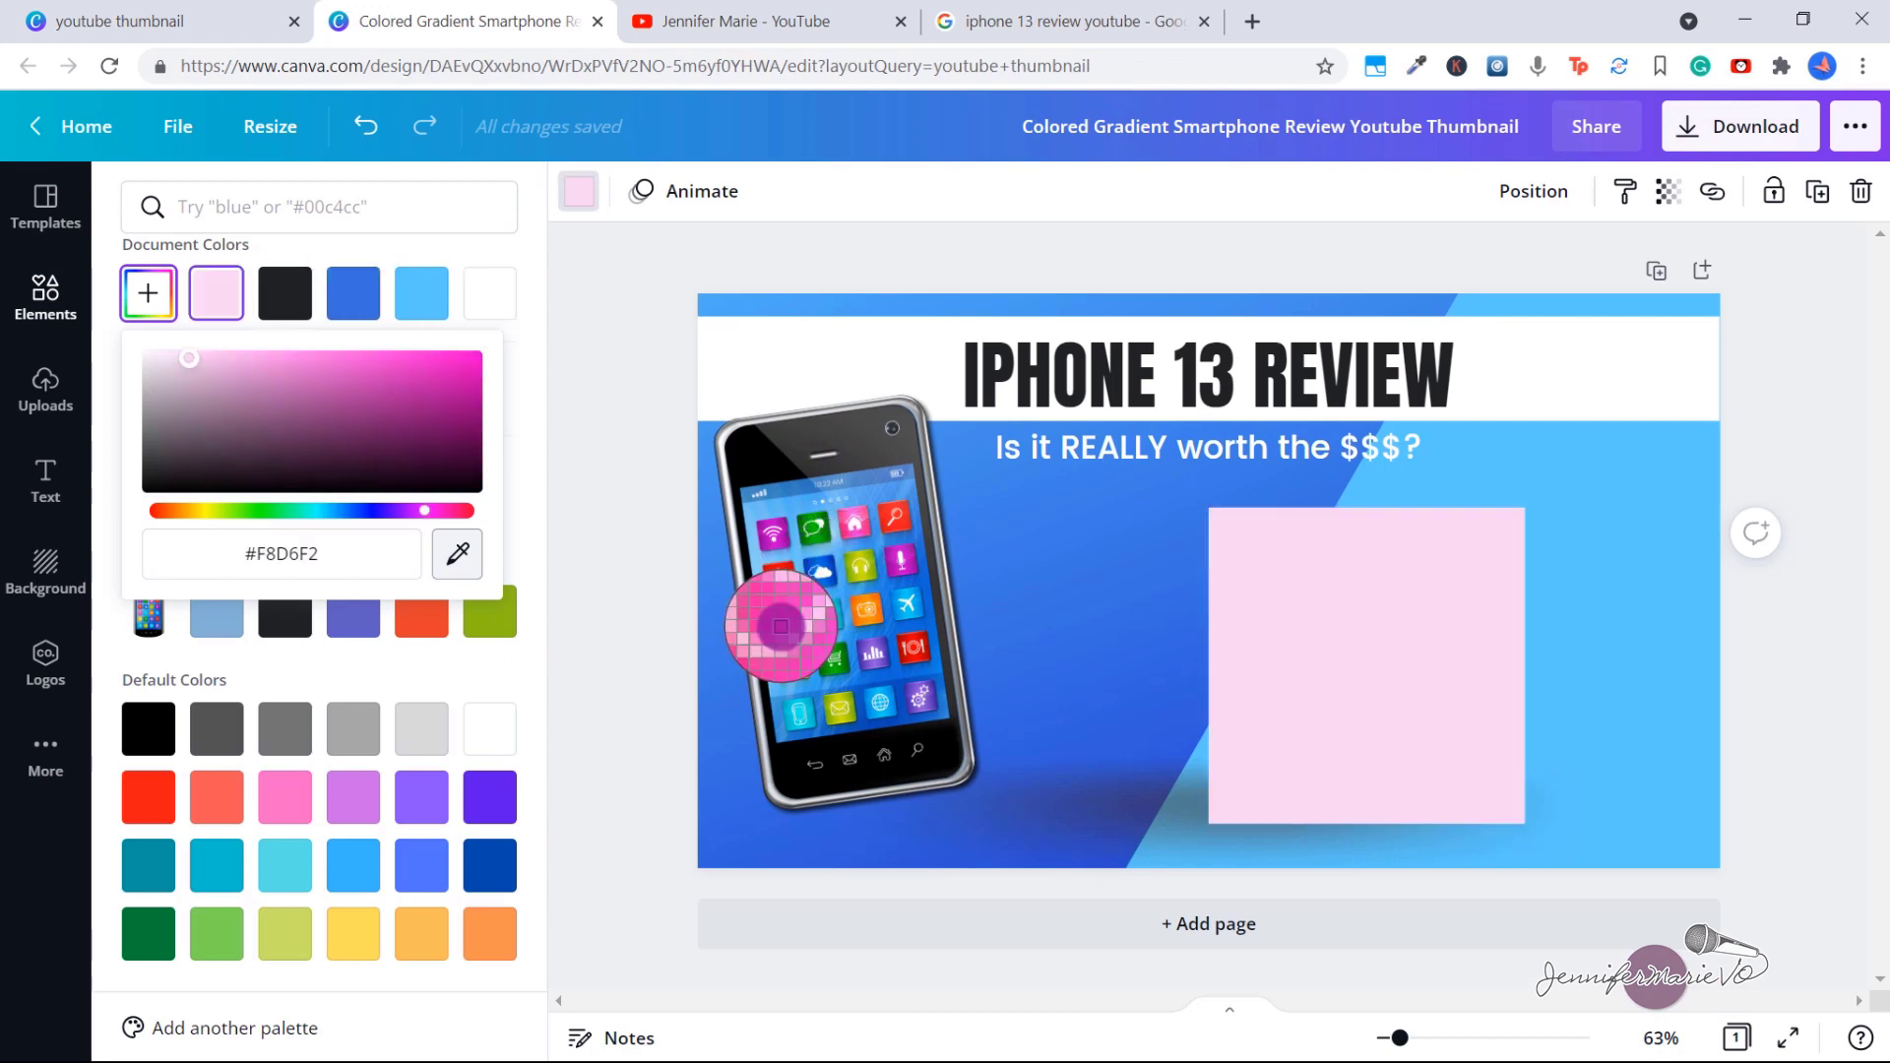
left_click(781, 626)
Reshape the pink square into a strip about 1,343 wide and 60 high, spanning the thumbnail behind the subtitle
left_click_drag(1369, 689, 1142, 581)
left_click_drag(1142, 743, 1142, 464)
left_click_drag(1286, 443, 1700, 456)
left_click_drag(953, 441, 665, 443)
left_click_drag(996, 430, 999, 415)
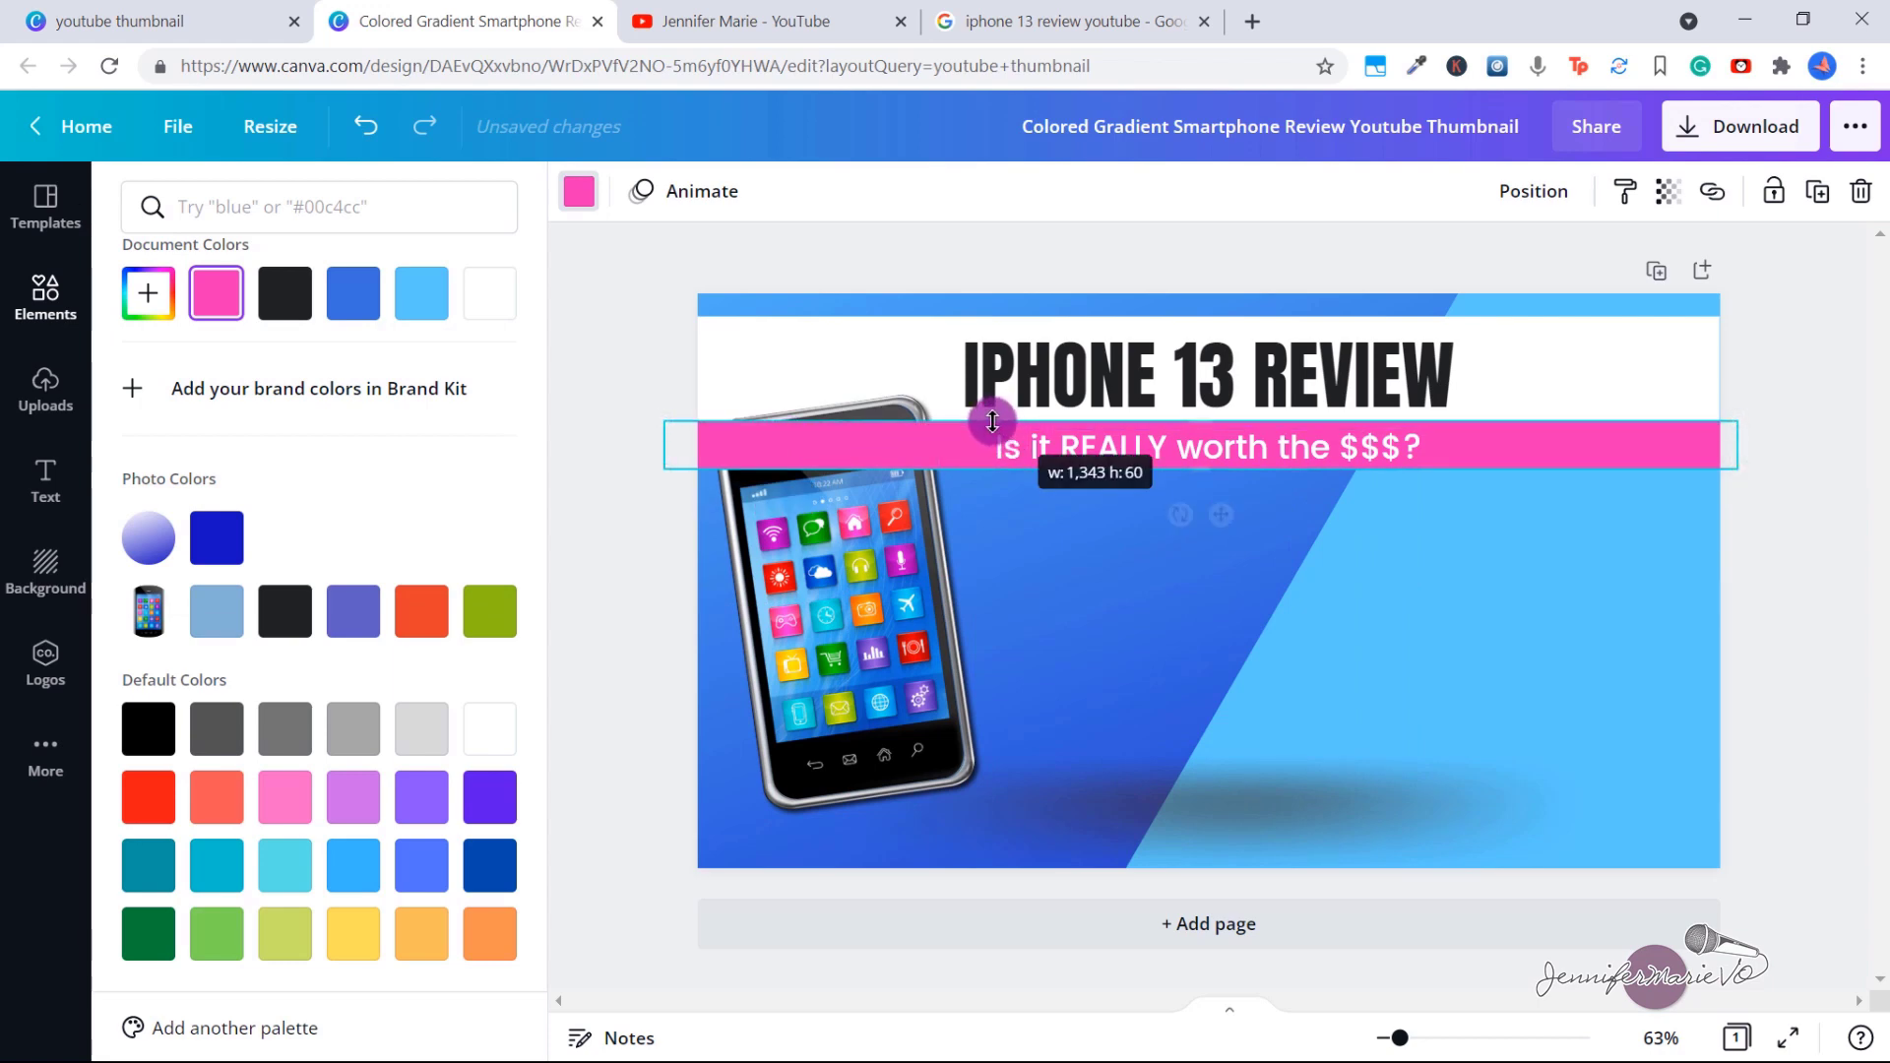
Nudge the heading and subtitle up within their bands, and bring the phone in front of the pink strip
left_click(979, 437)
left_click(882, 427)
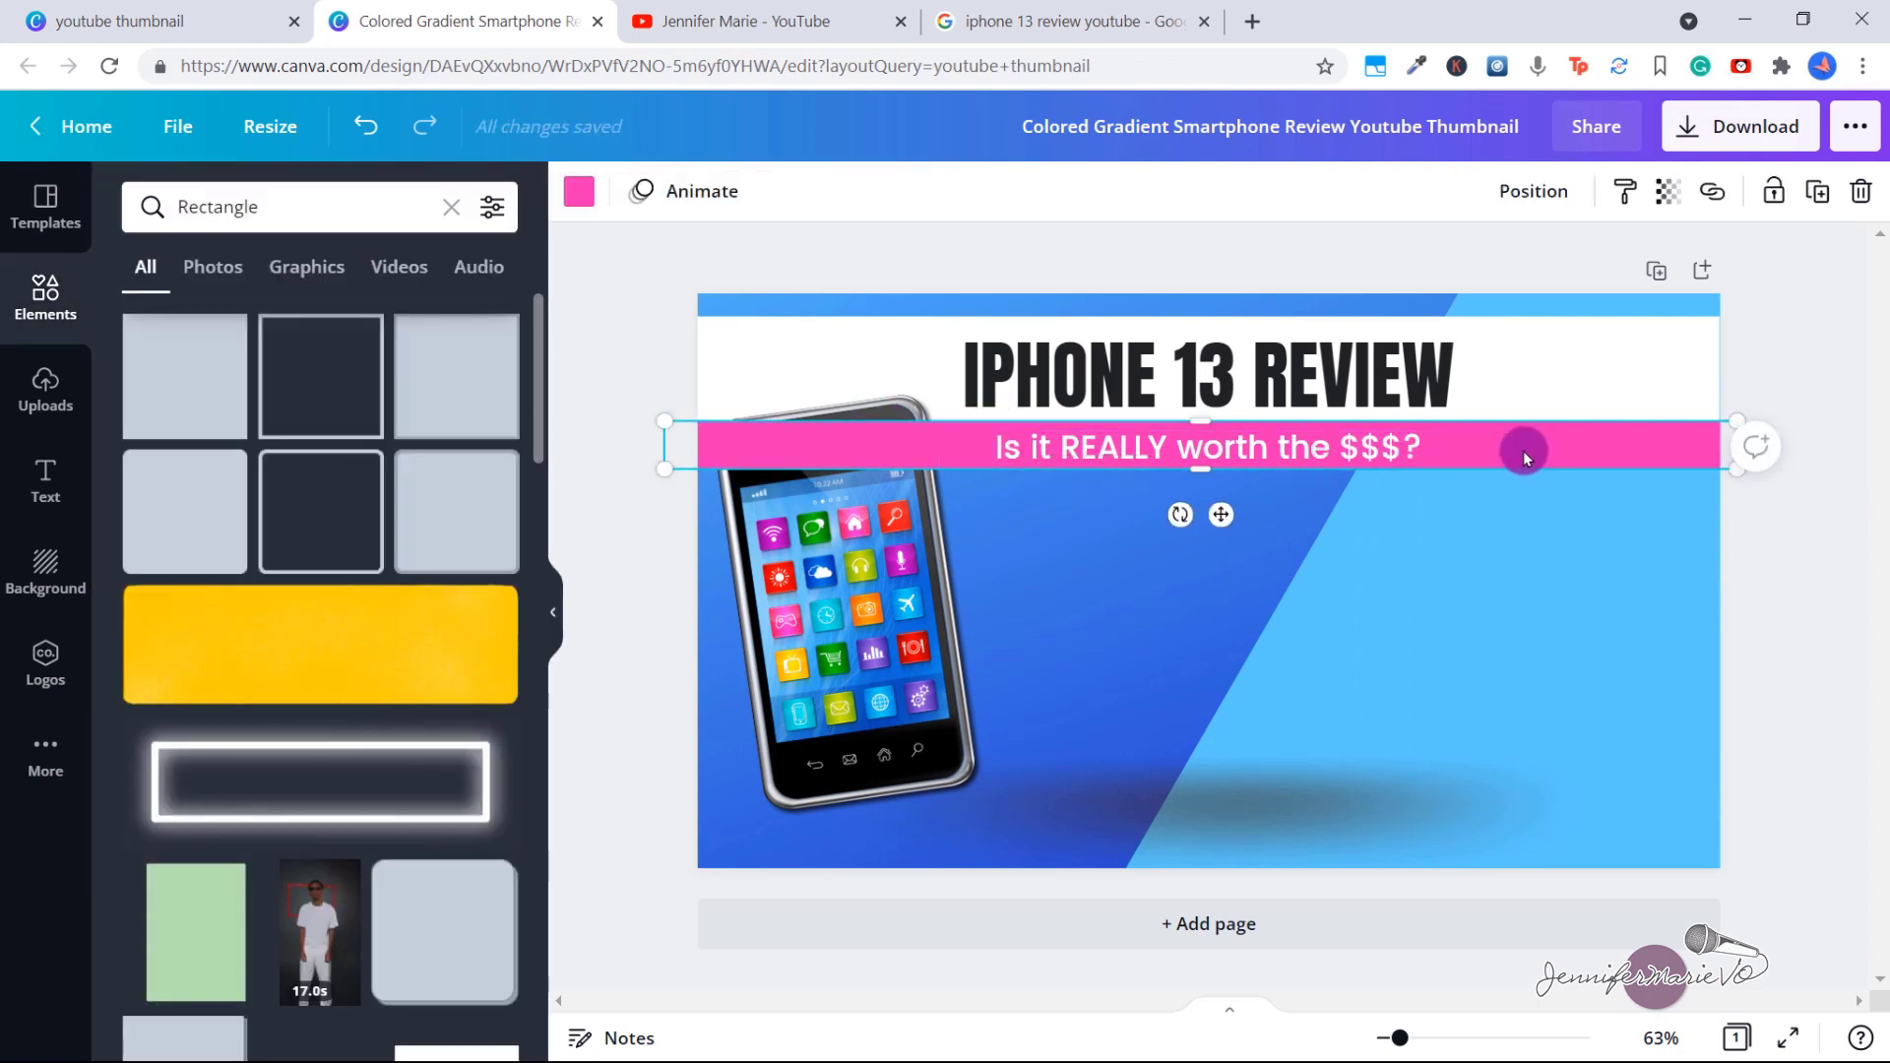
key("Tab")
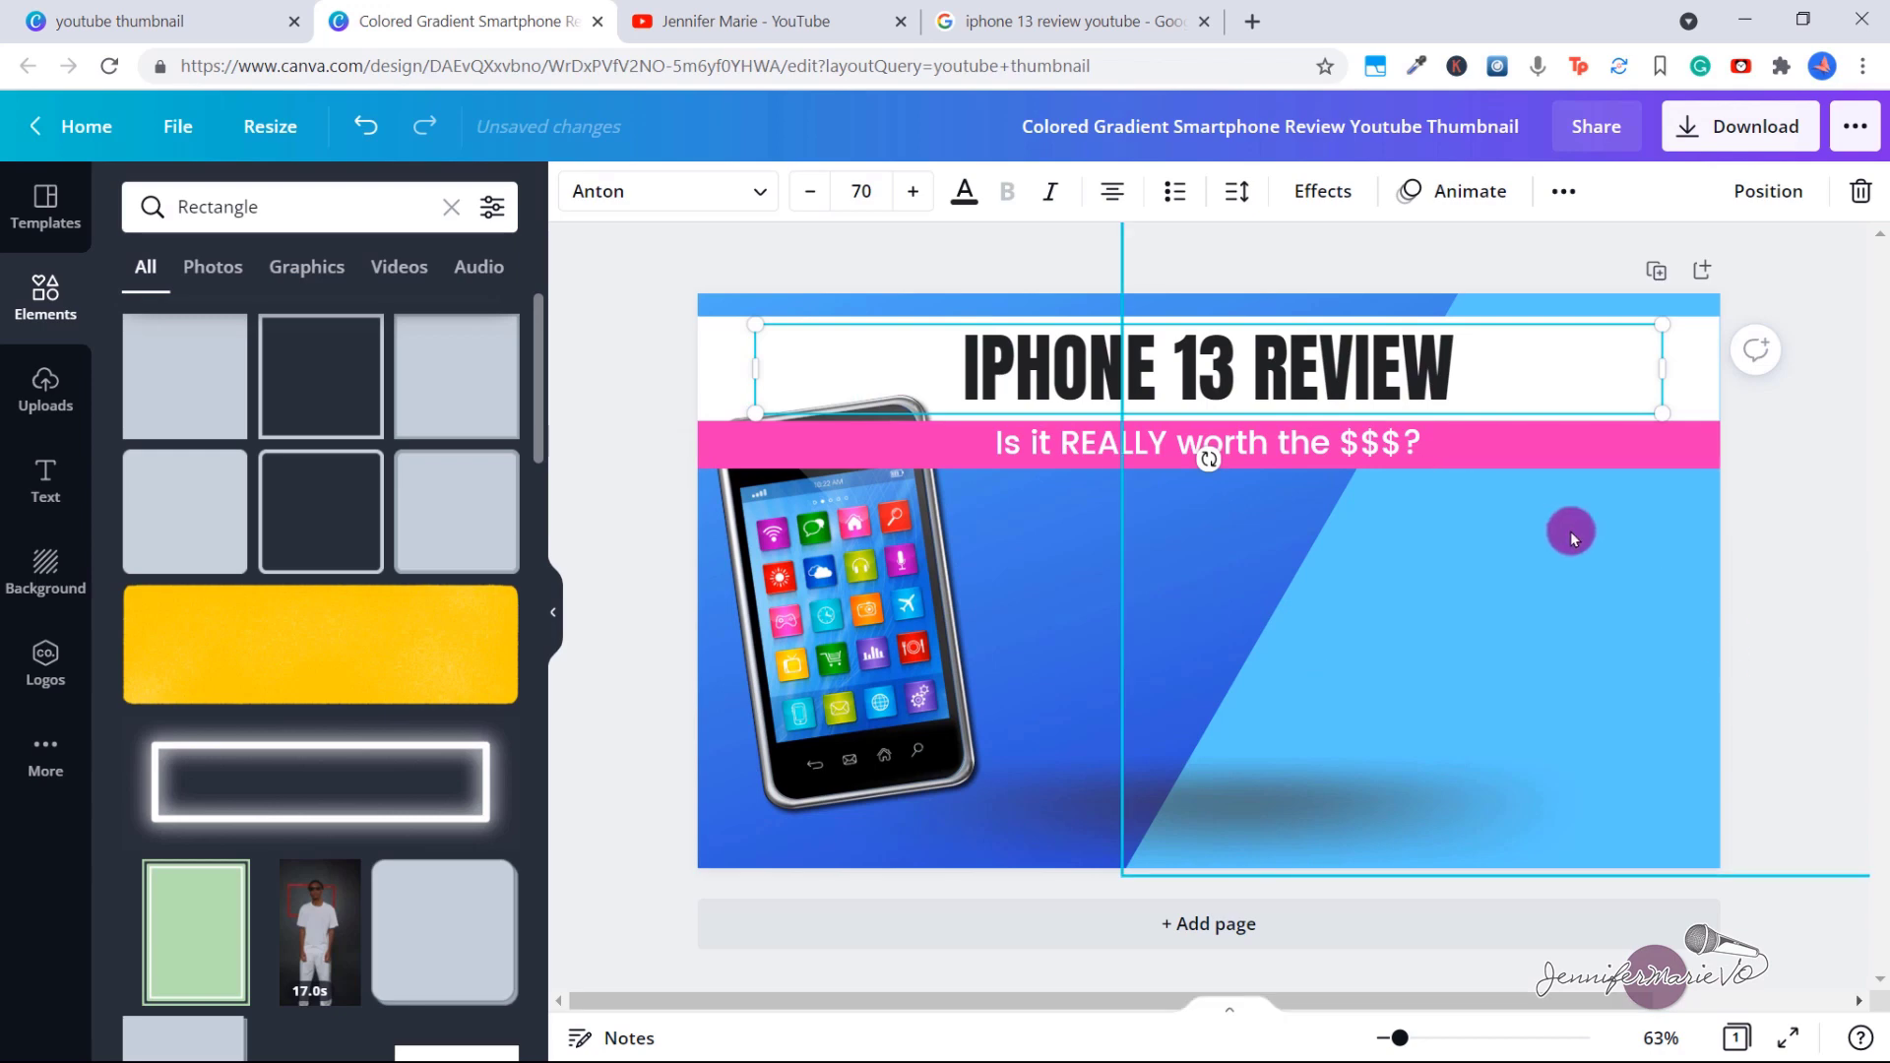
left_click(858, 616)
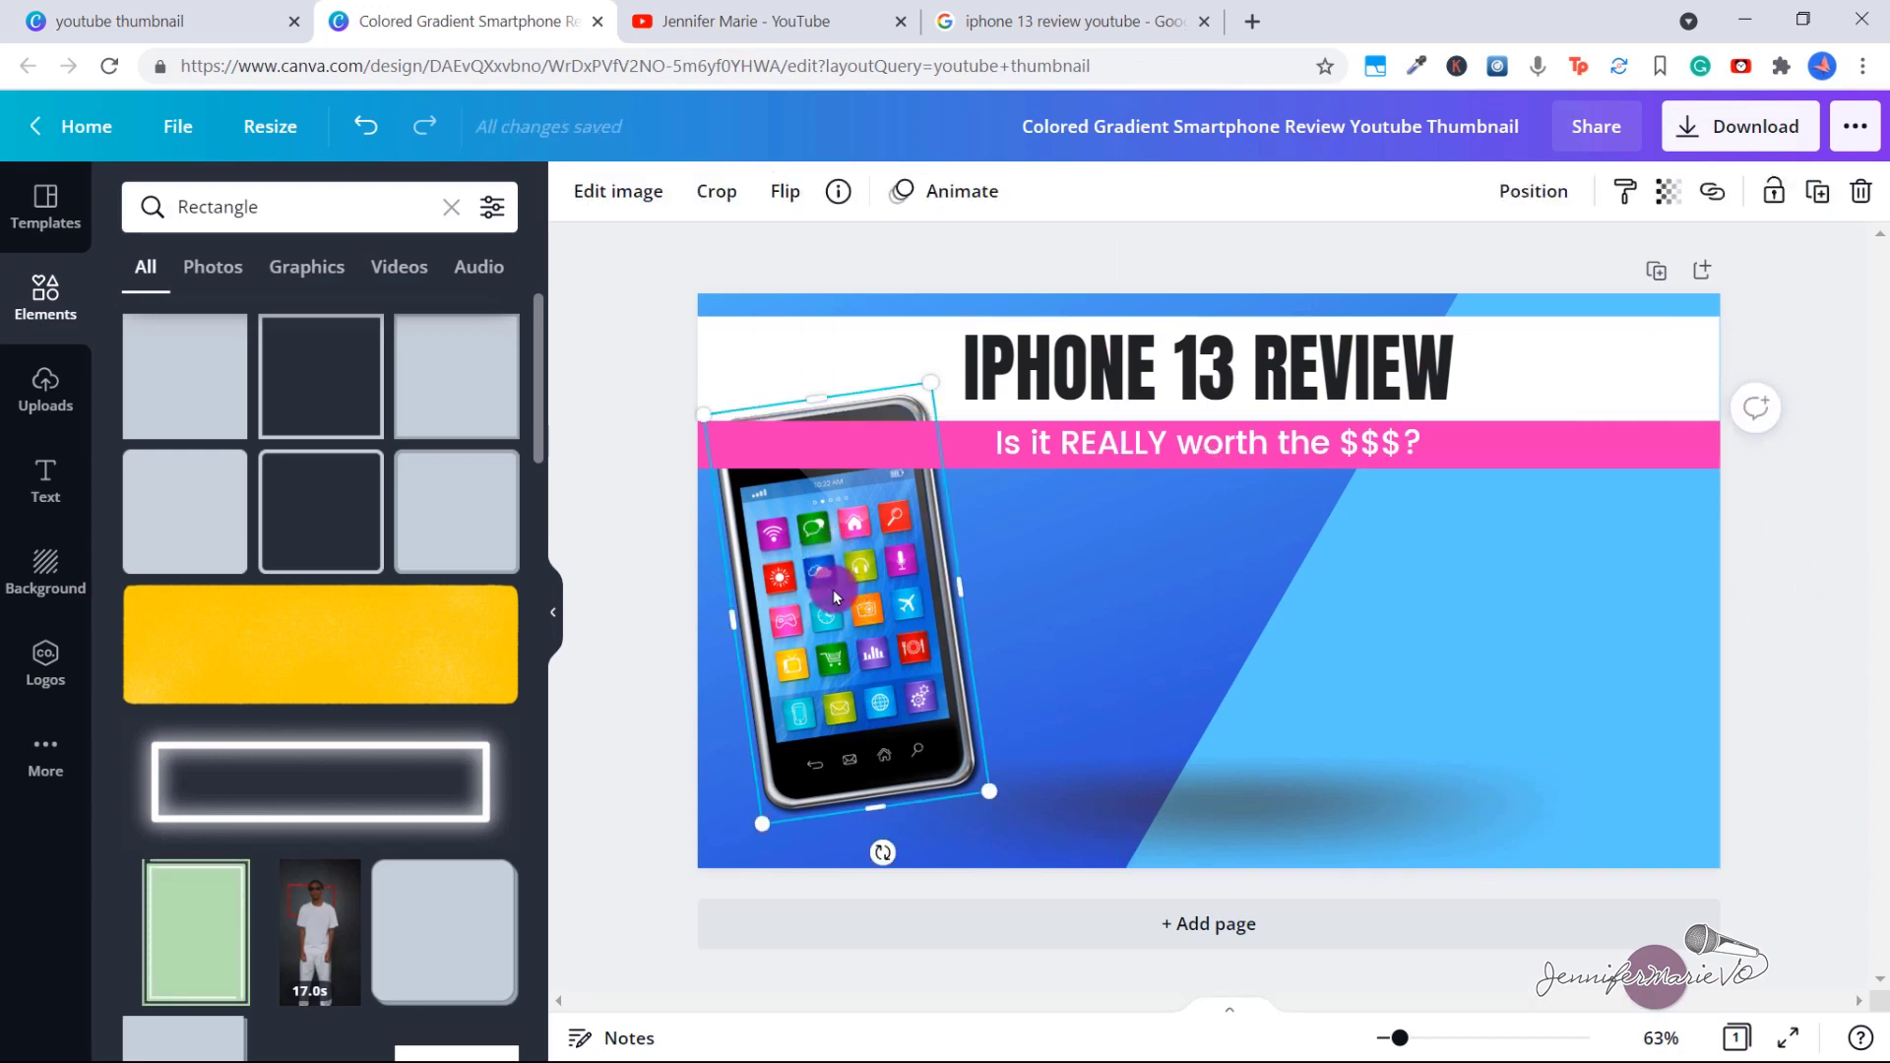
right_click(837, 600)
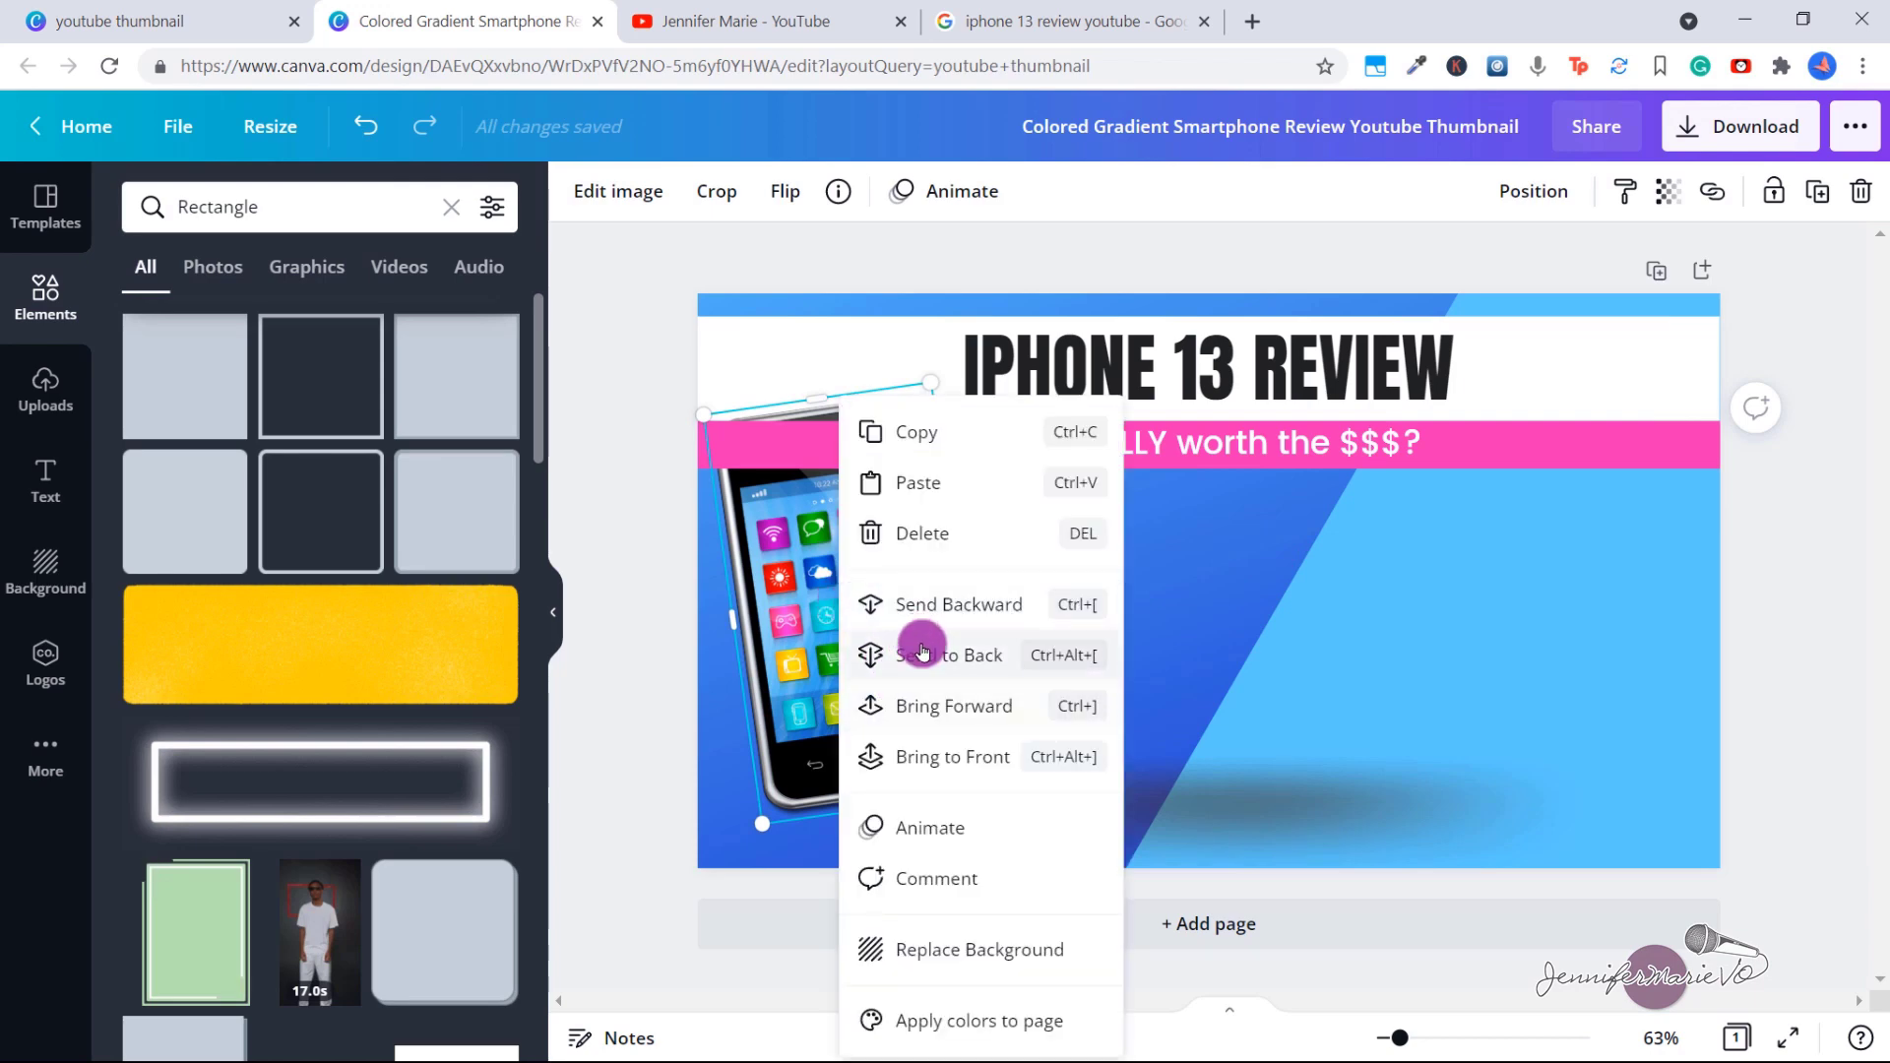
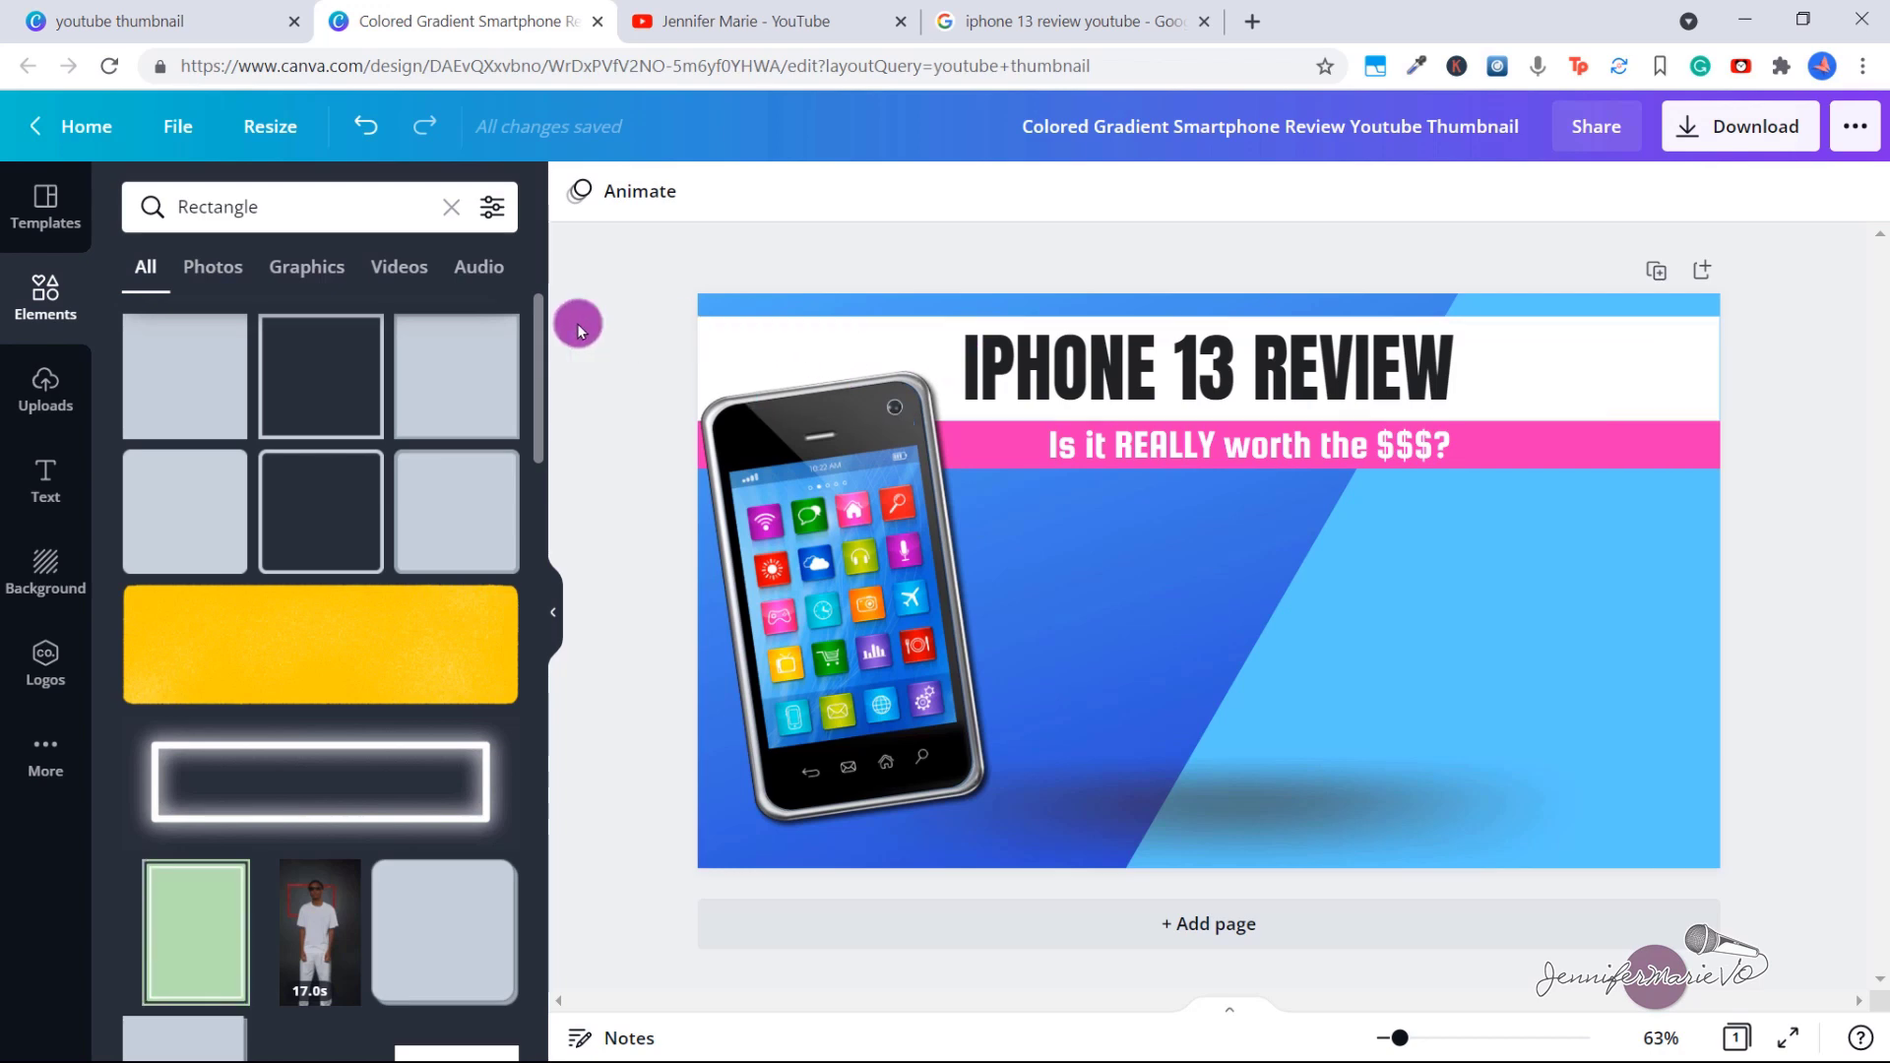
Show the uploaded images, and move the heading slightly right and the subtitle slightly left to align them with each other
left_click(61, 402)
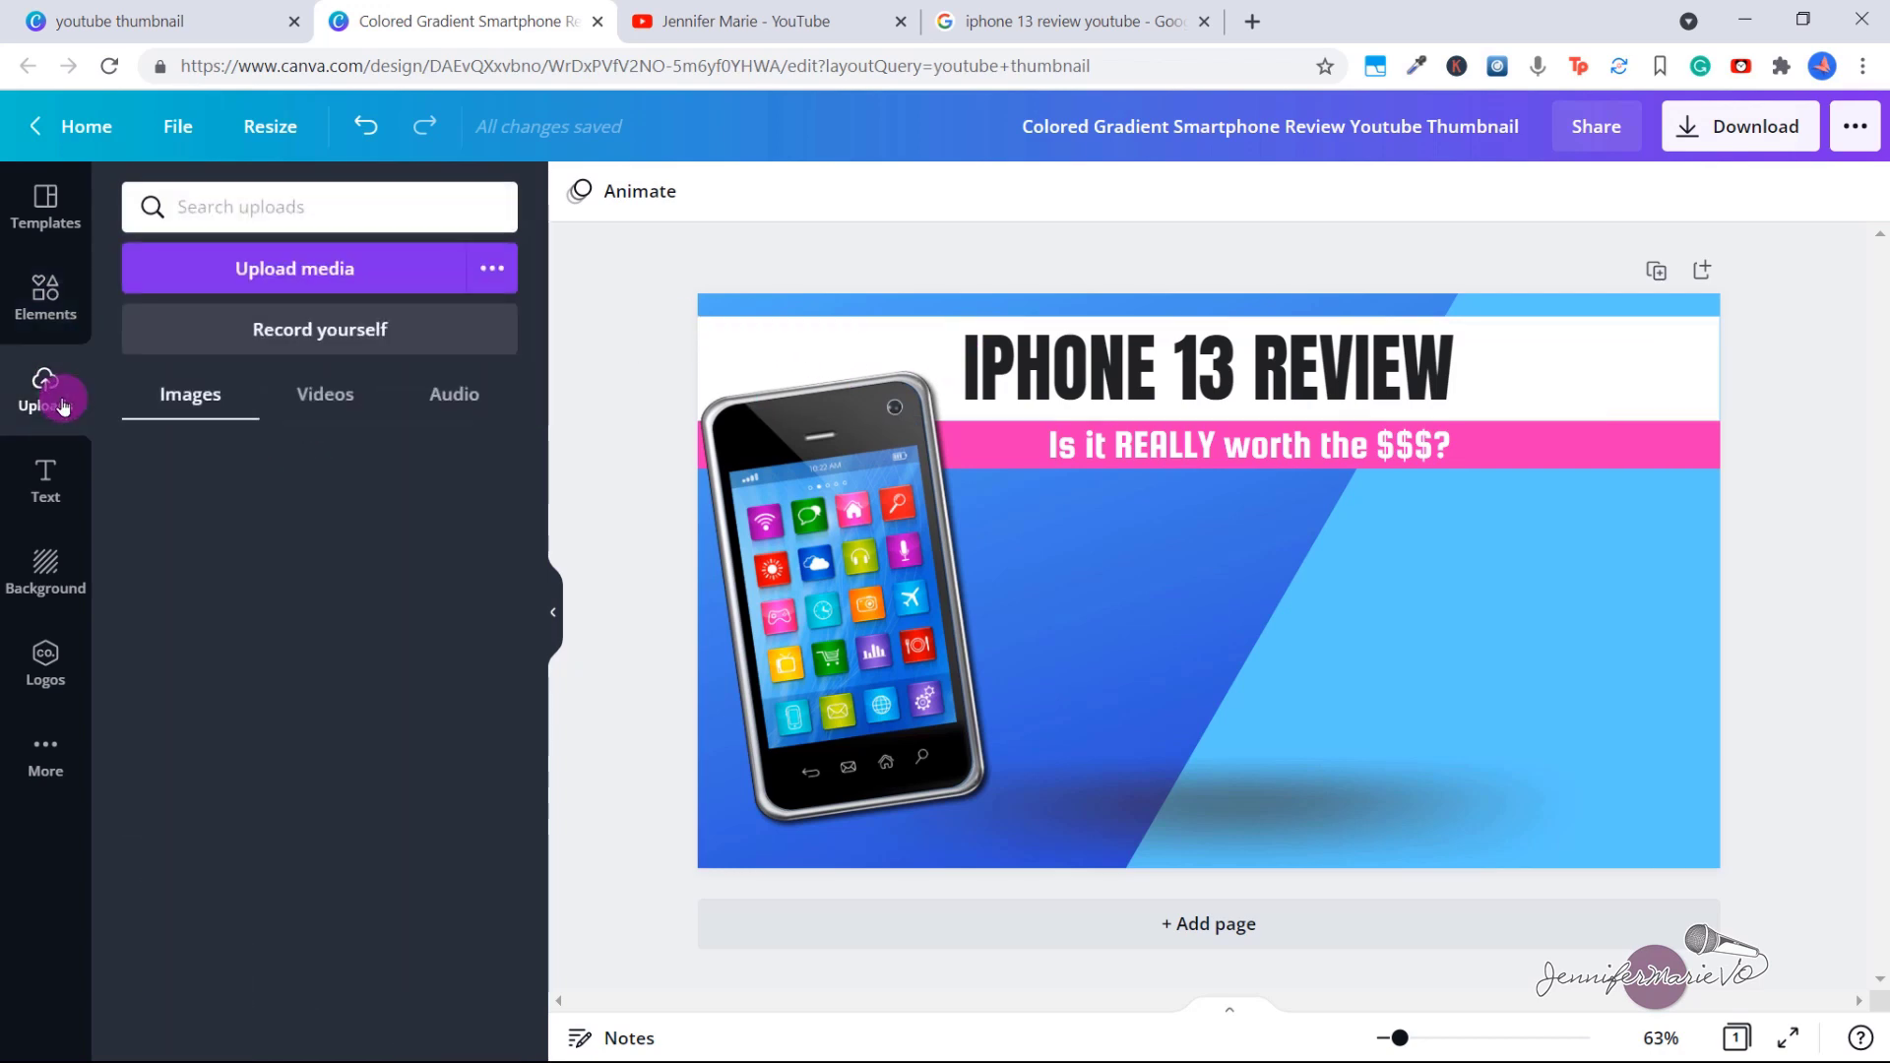
left_click(387, 268)
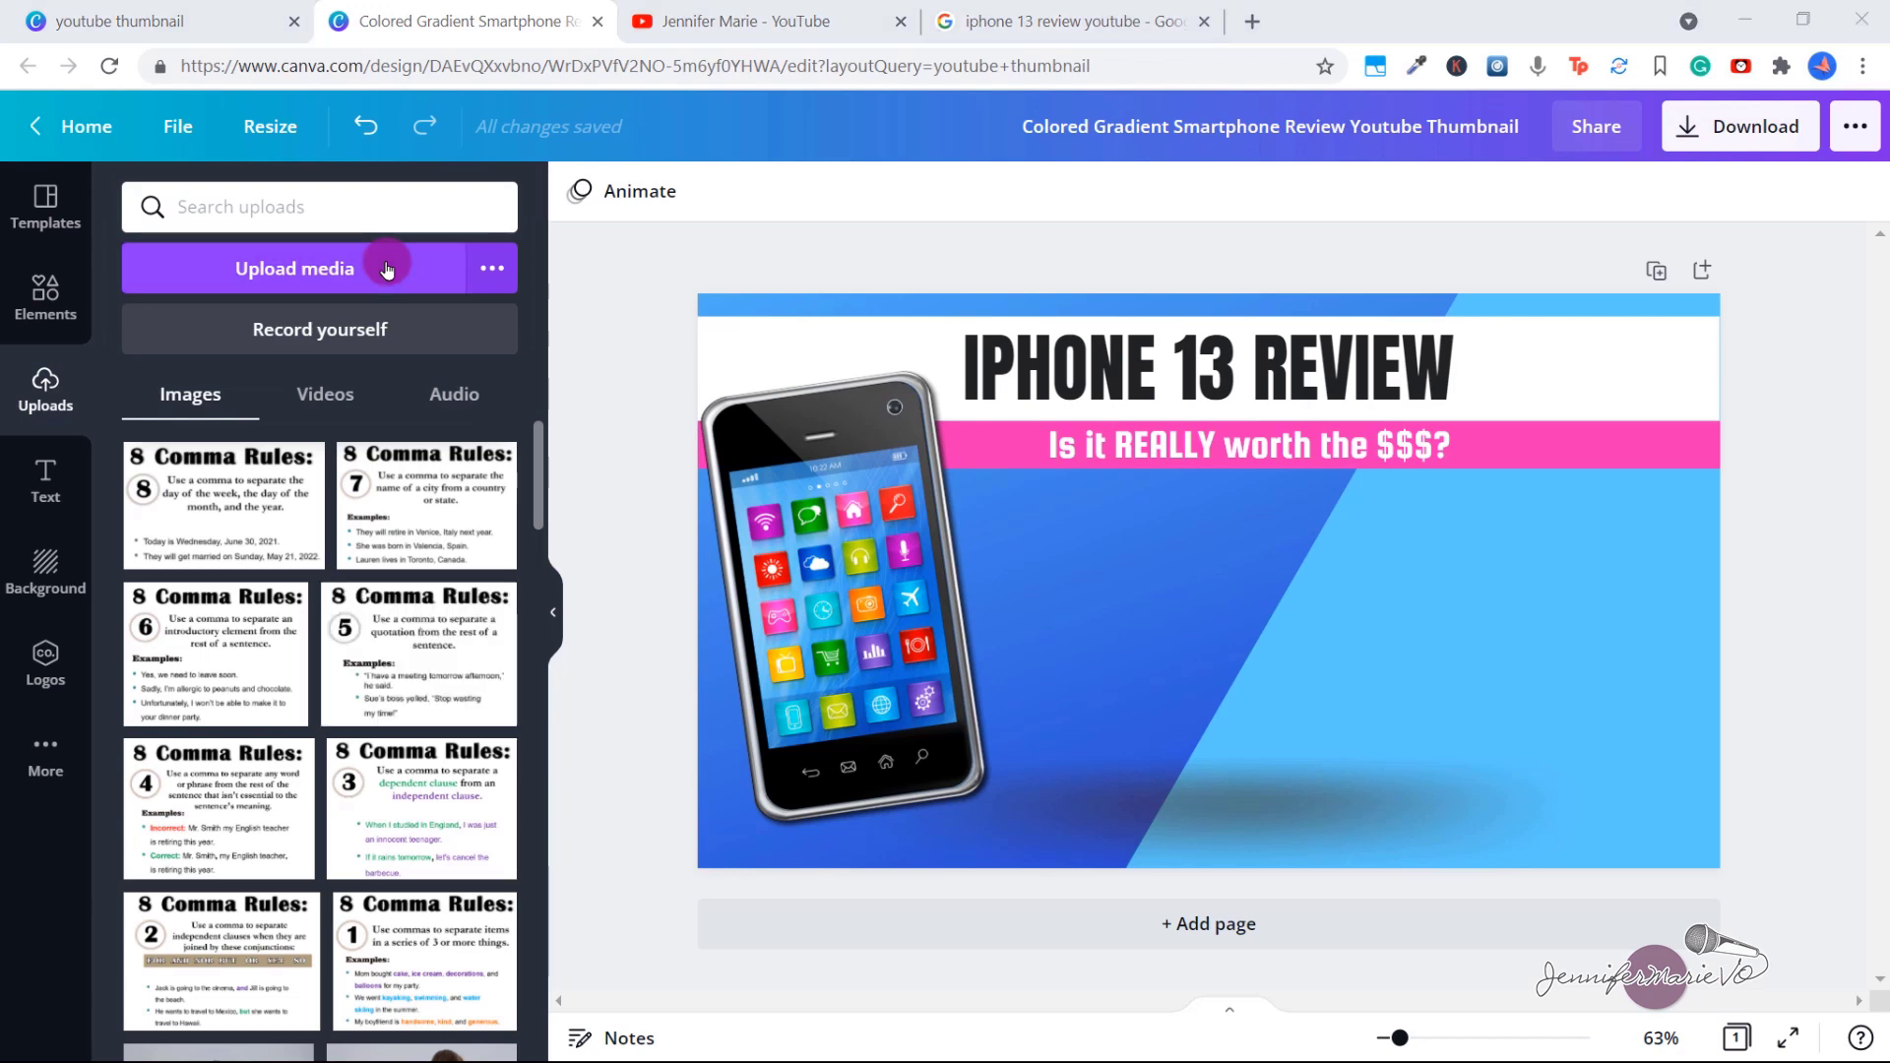
left_click(1103, 370)
left_click_drag(1363, 443, 1350, 445)
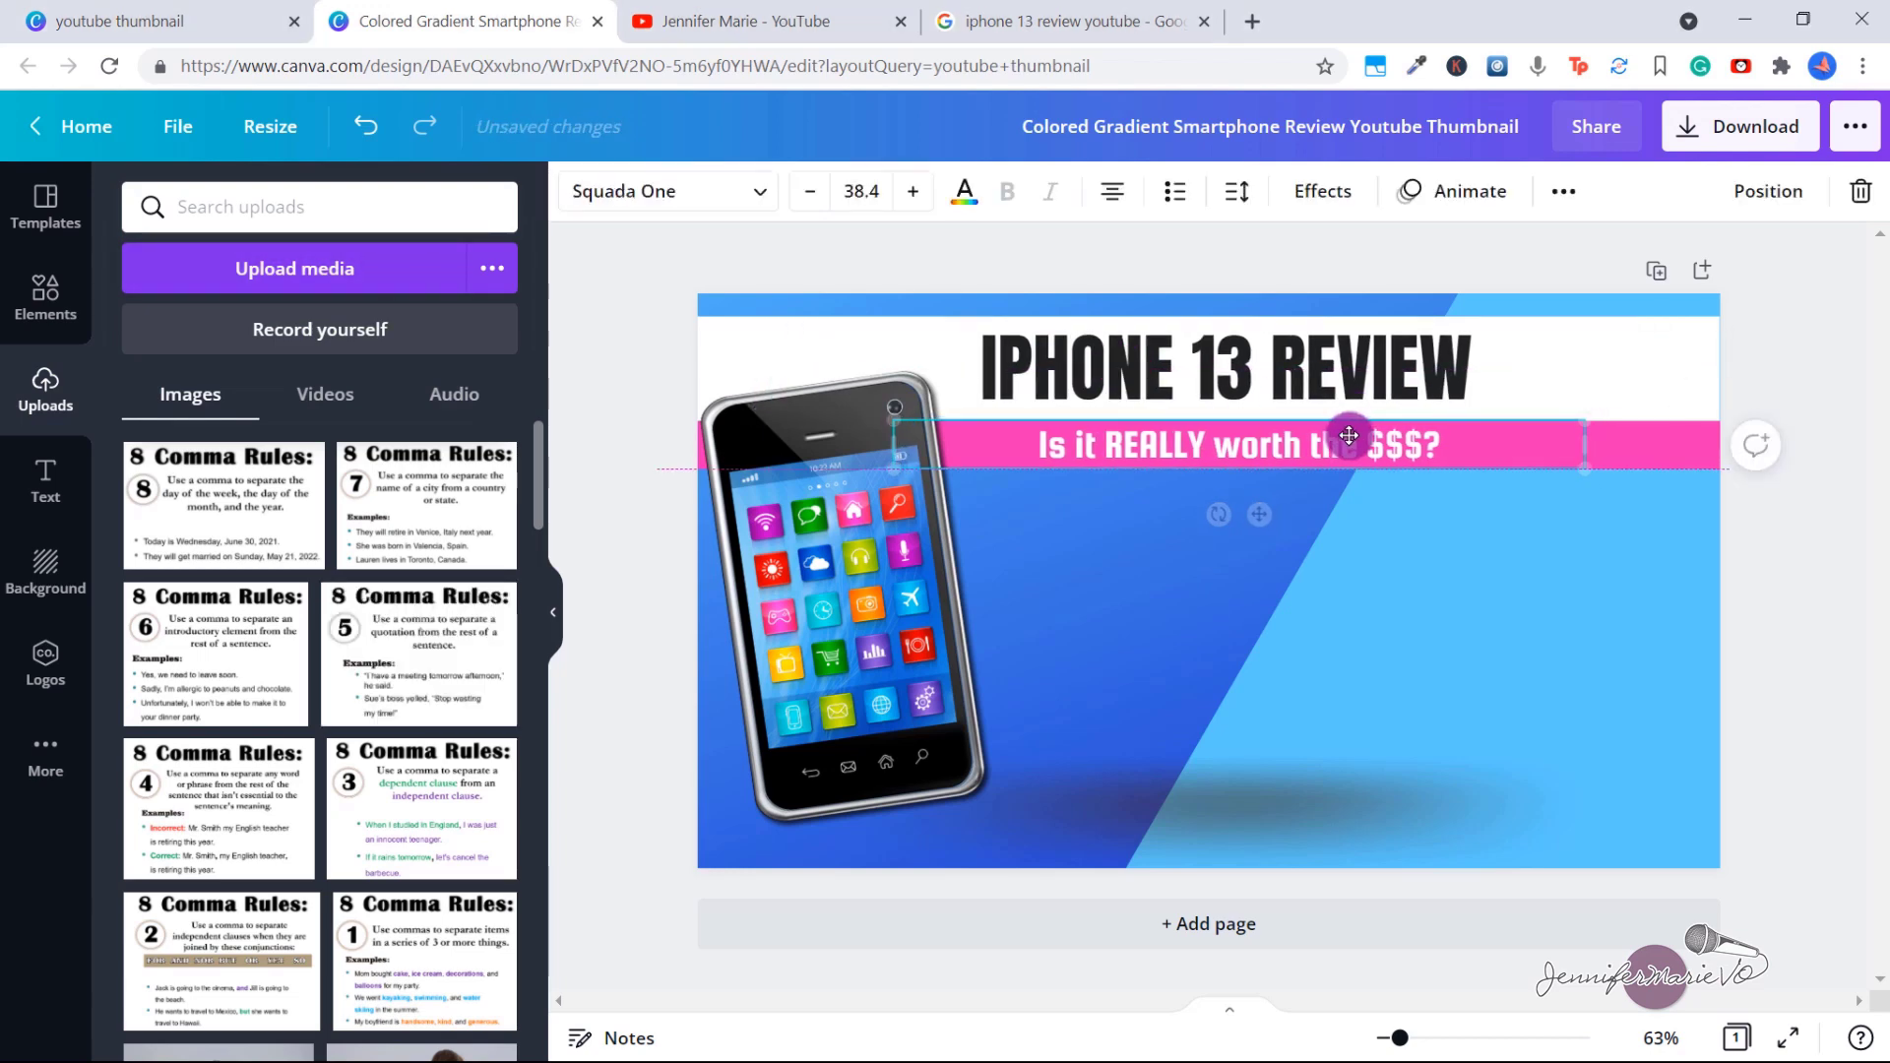
Download the free Unsplash photo of the open-mouthed man in a hooded jacket, and upload it into the Canva design
left_click(1217, 17)
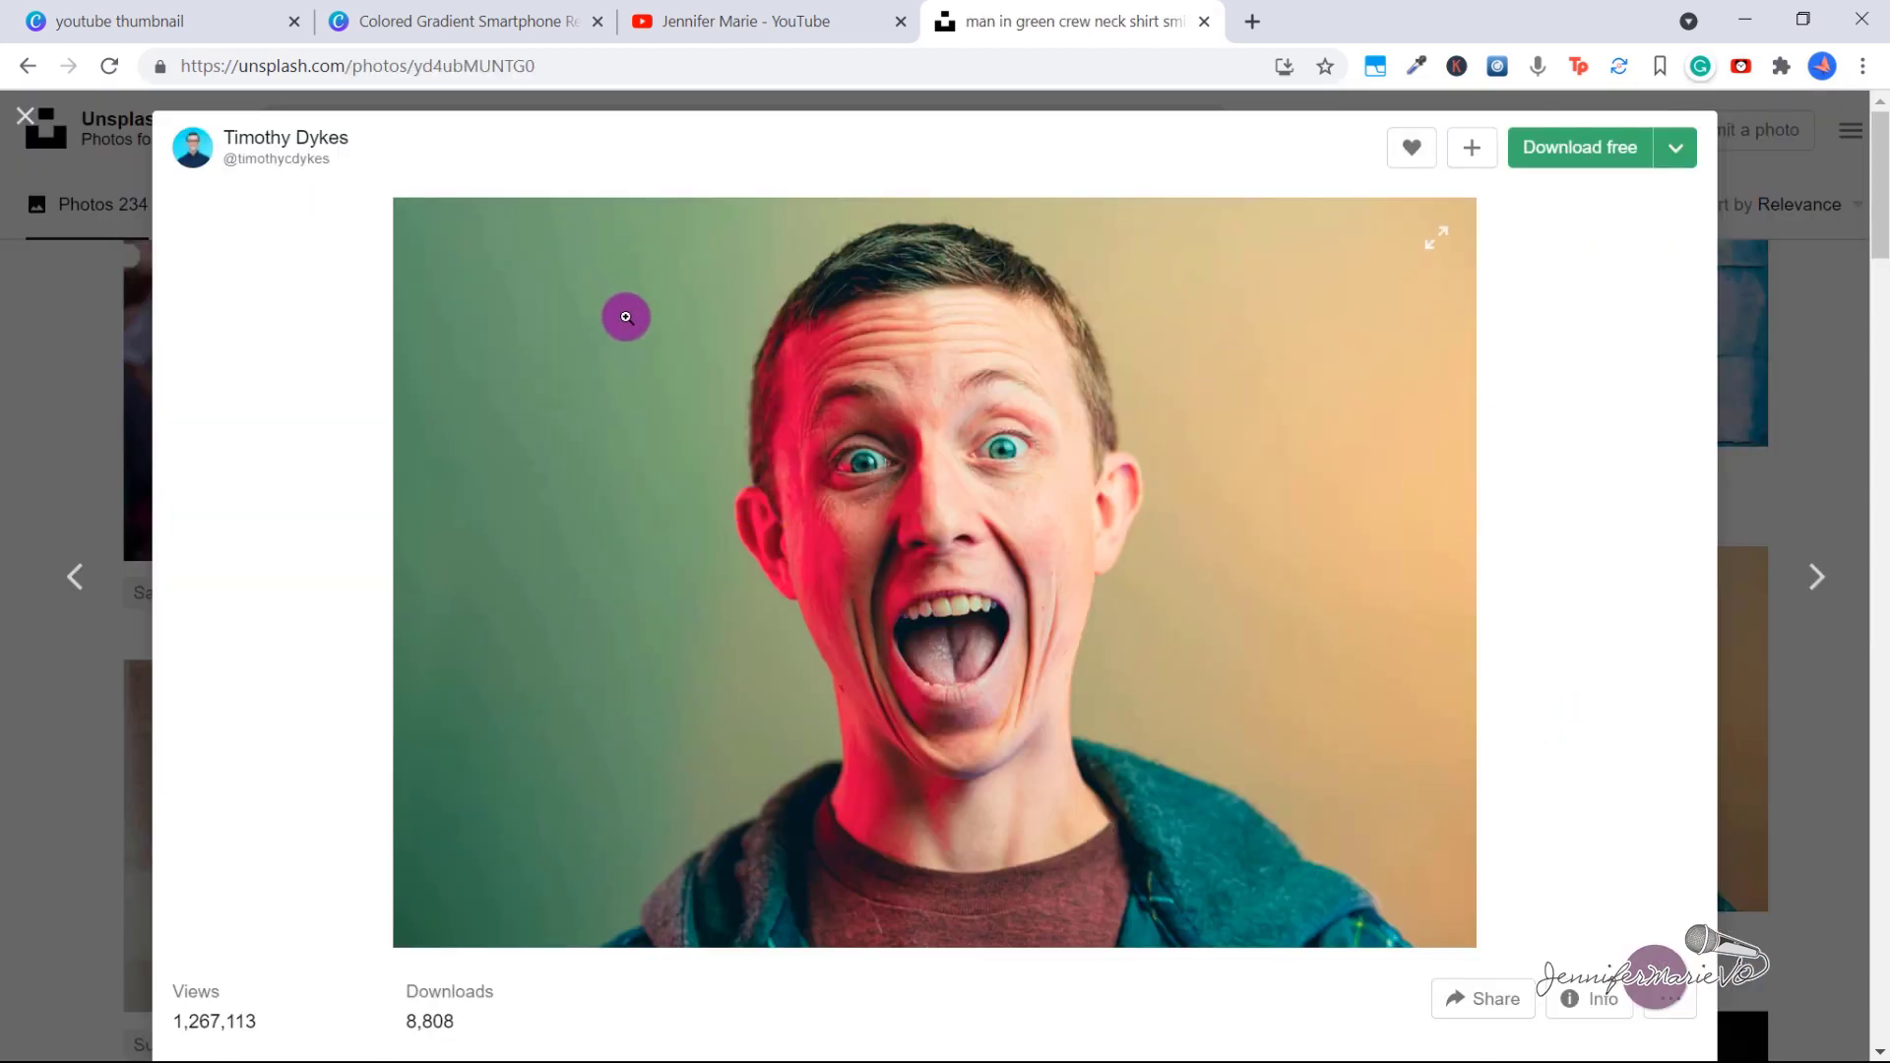
left_click(1574, 157)
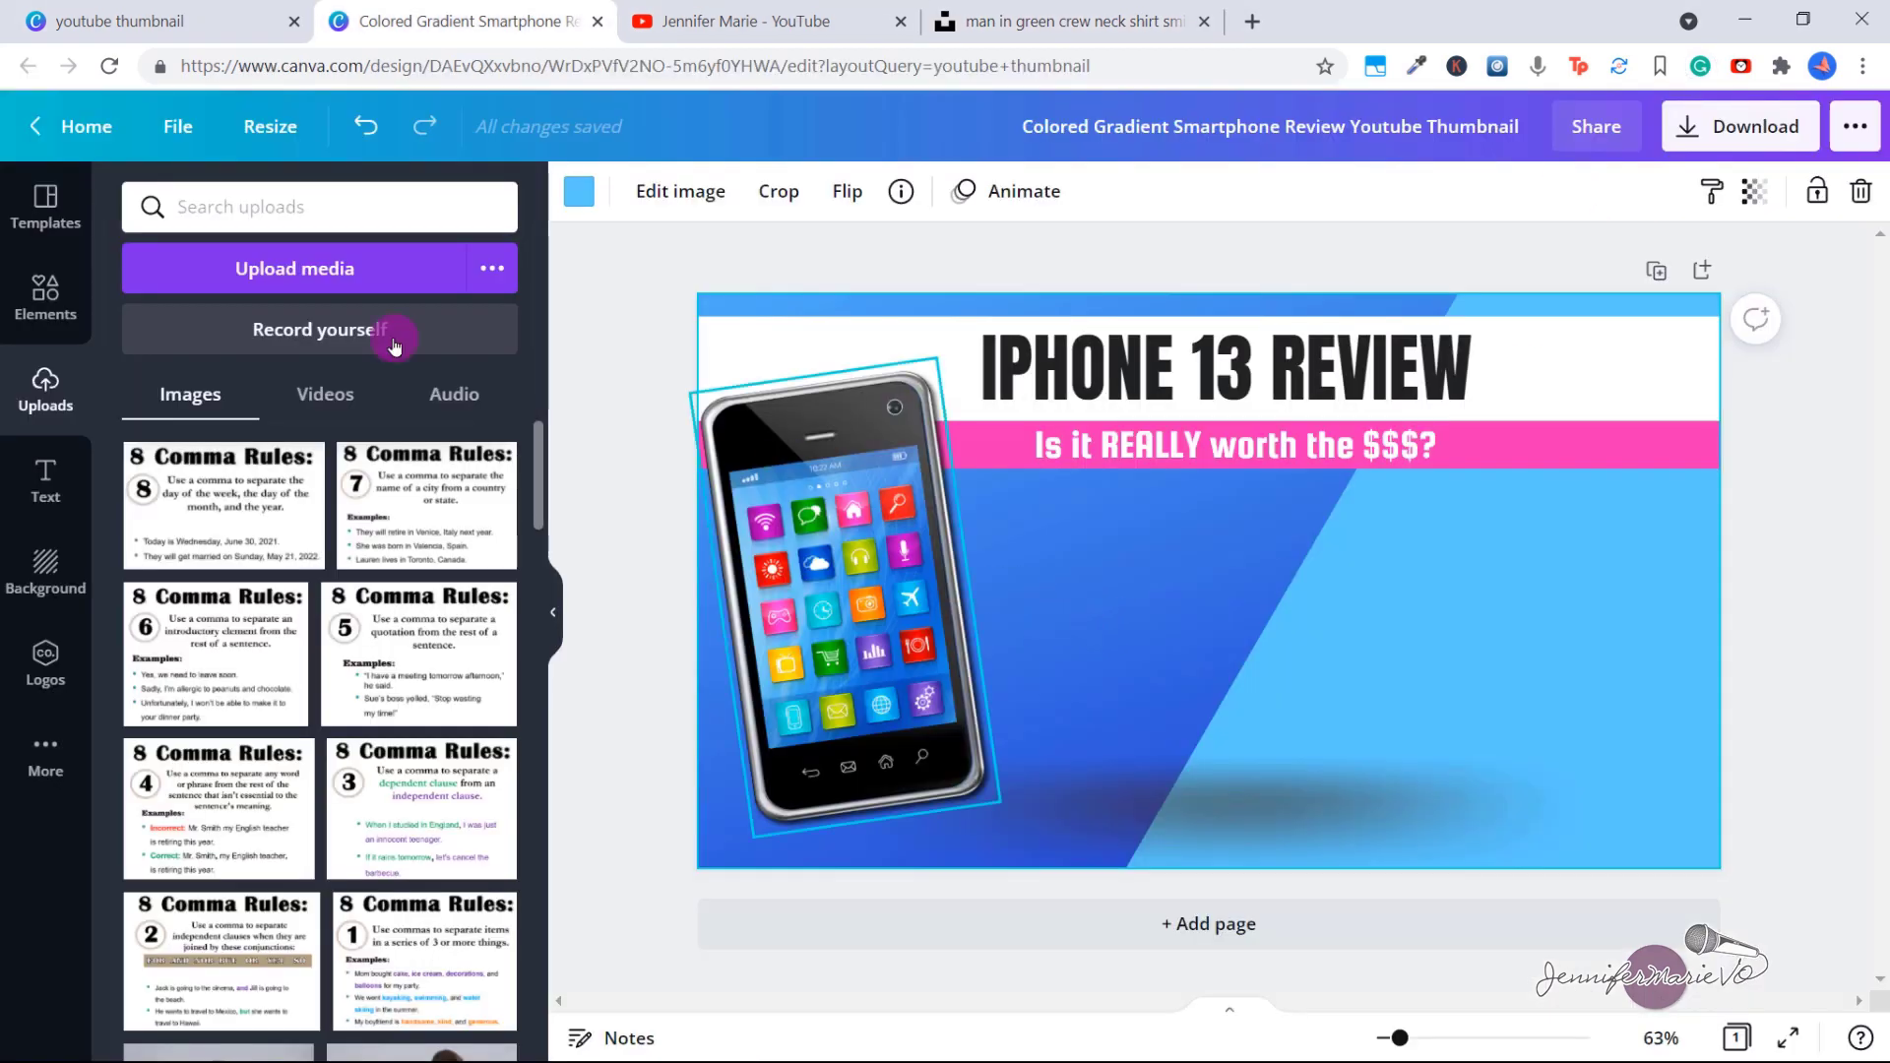
left_click(308, 276)
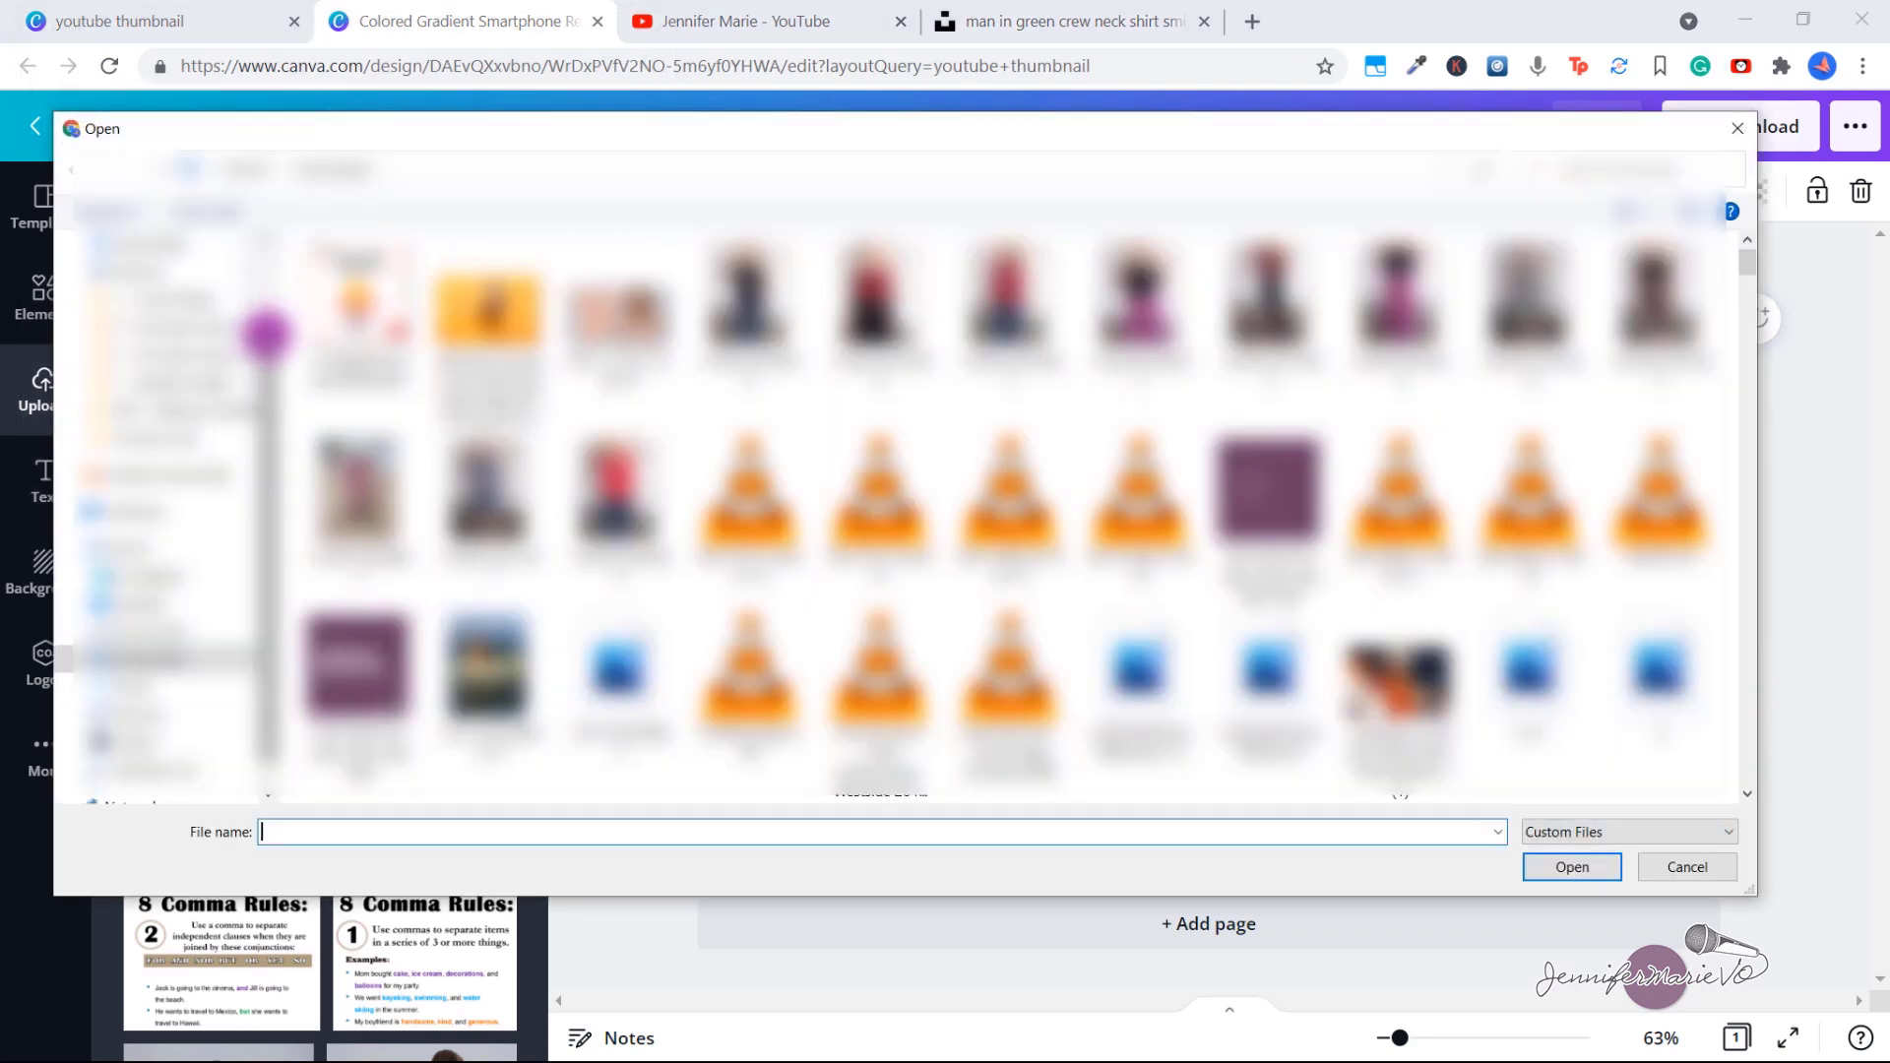
double_click(1135, 296)
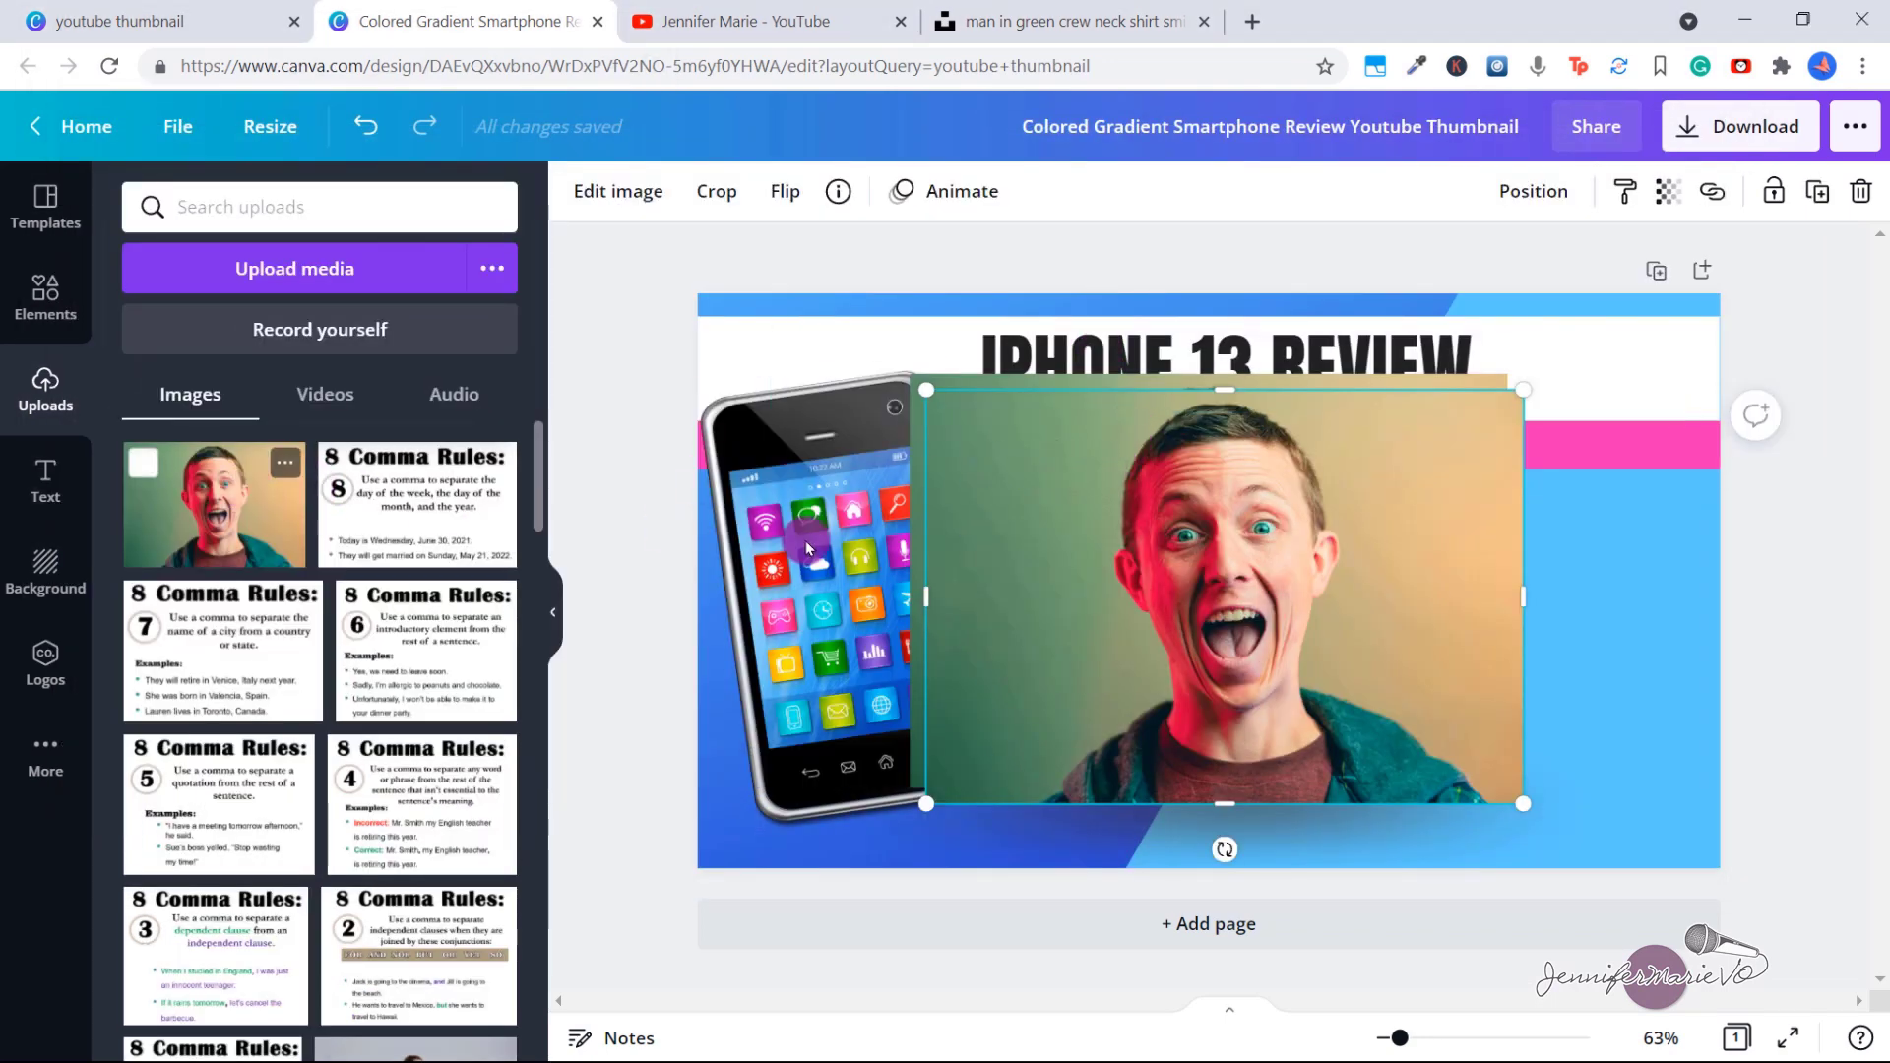
Enlarge the man's photo to cover most of the thumbnail's right side and align it with the lower right corner
left_click_drag(1098, 556, 1490, 657)
left_click_drag(1132, 450, 962, 329)
left_click_drag(1266, 498, 1223, 558)
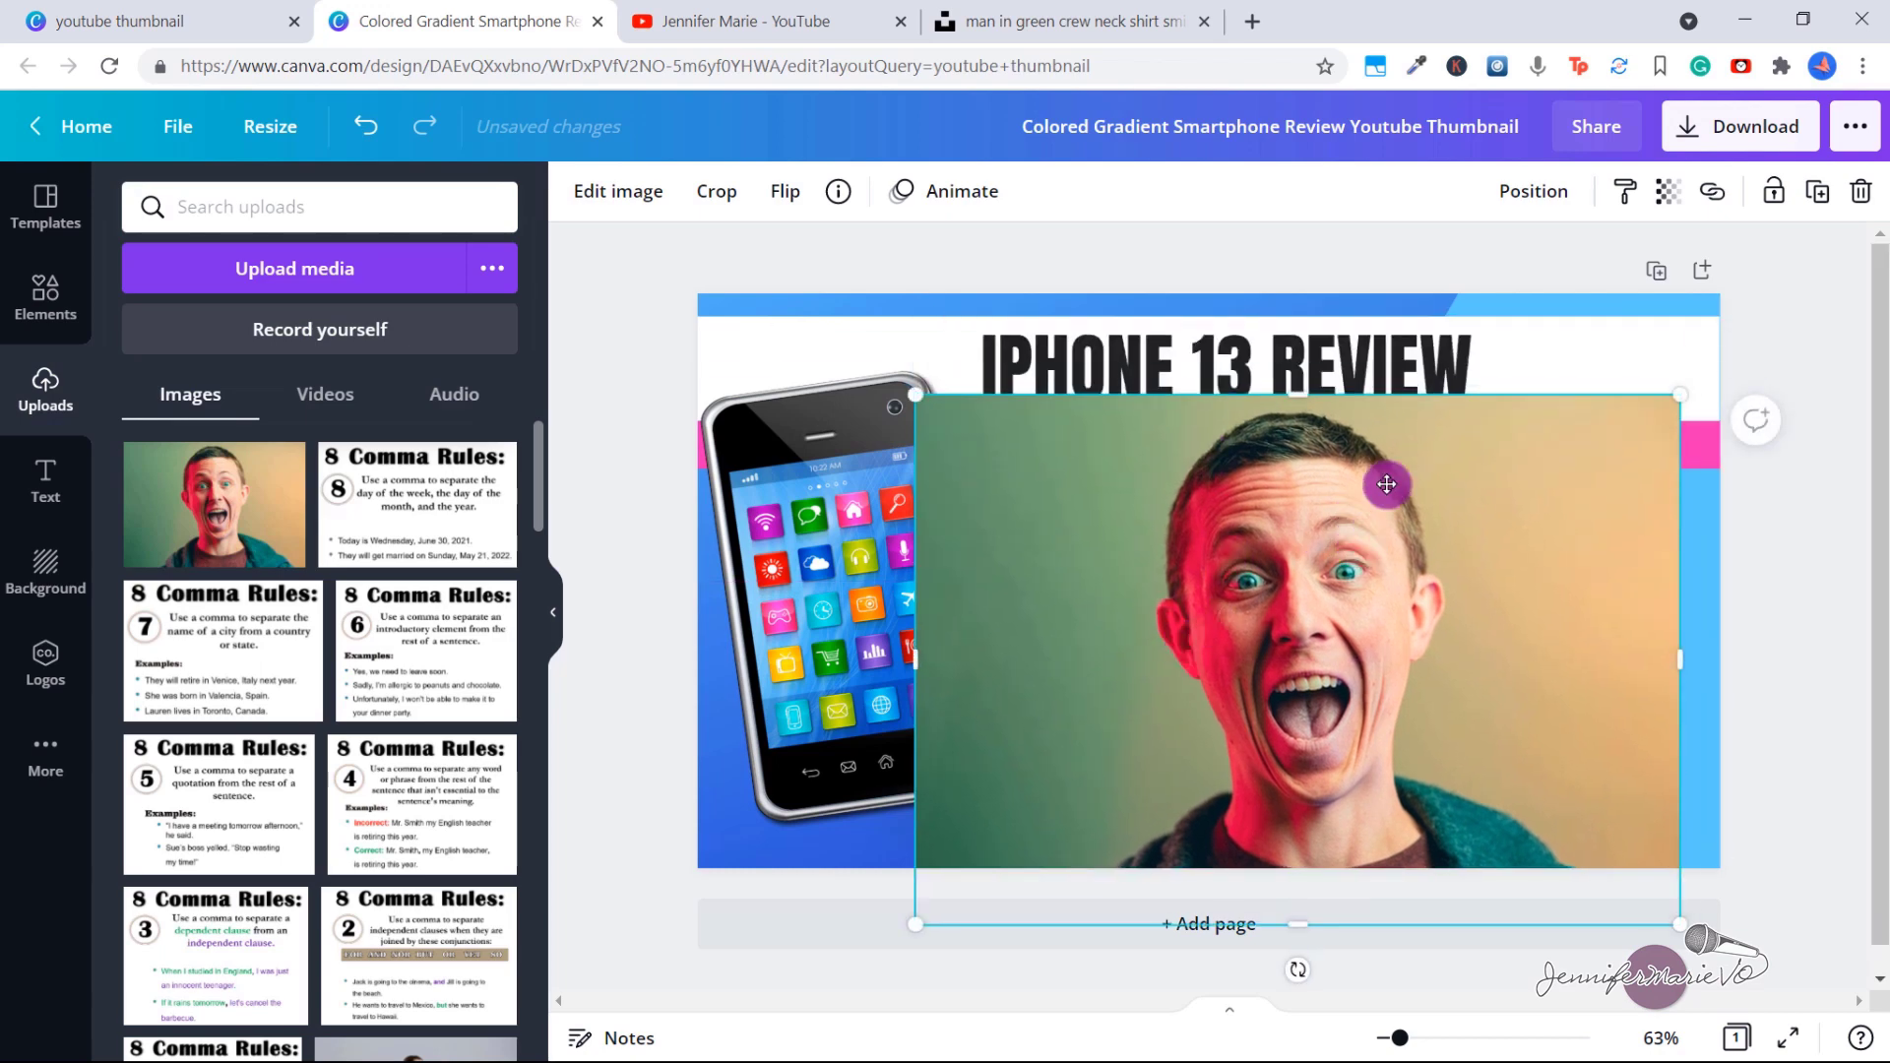
left_click_drag(1387, 484, 1428, 429)
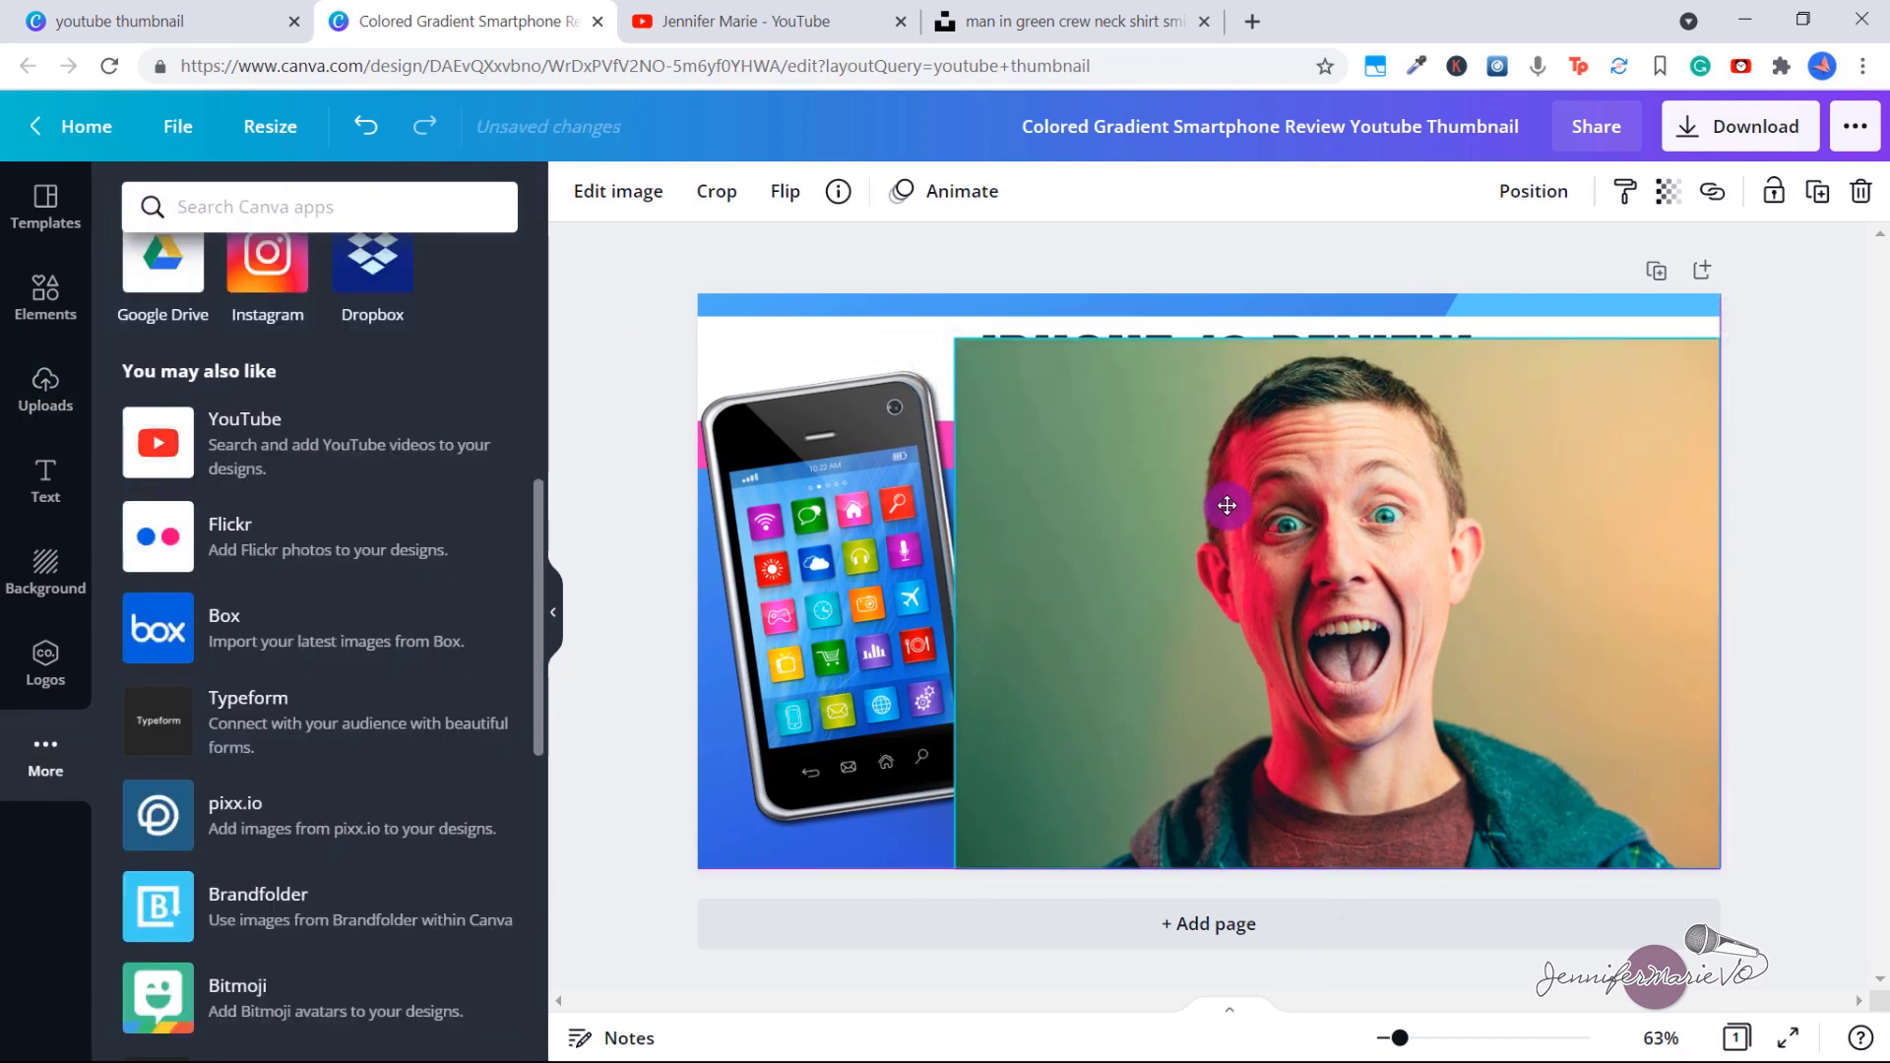
Remove the background from the man's photo with Background Remover and apply the result
left_click(635, 193)
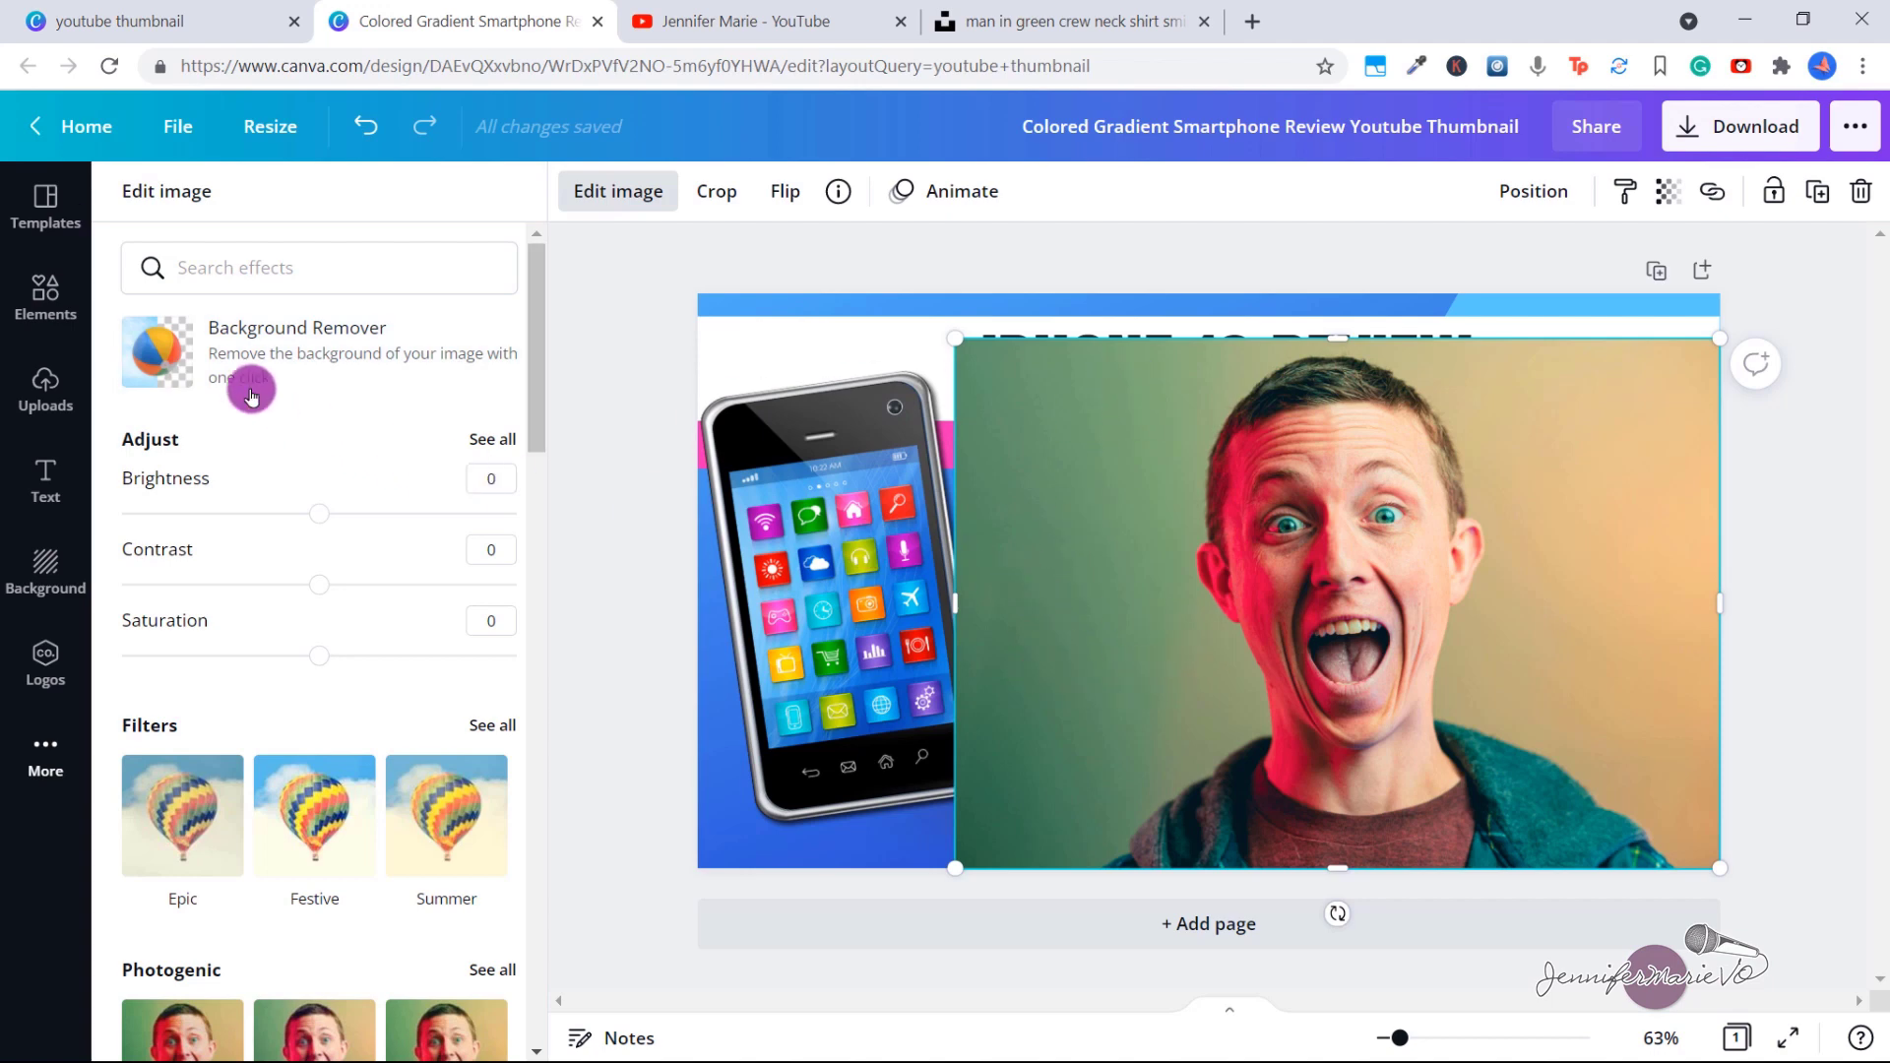
left_click(171, 369)
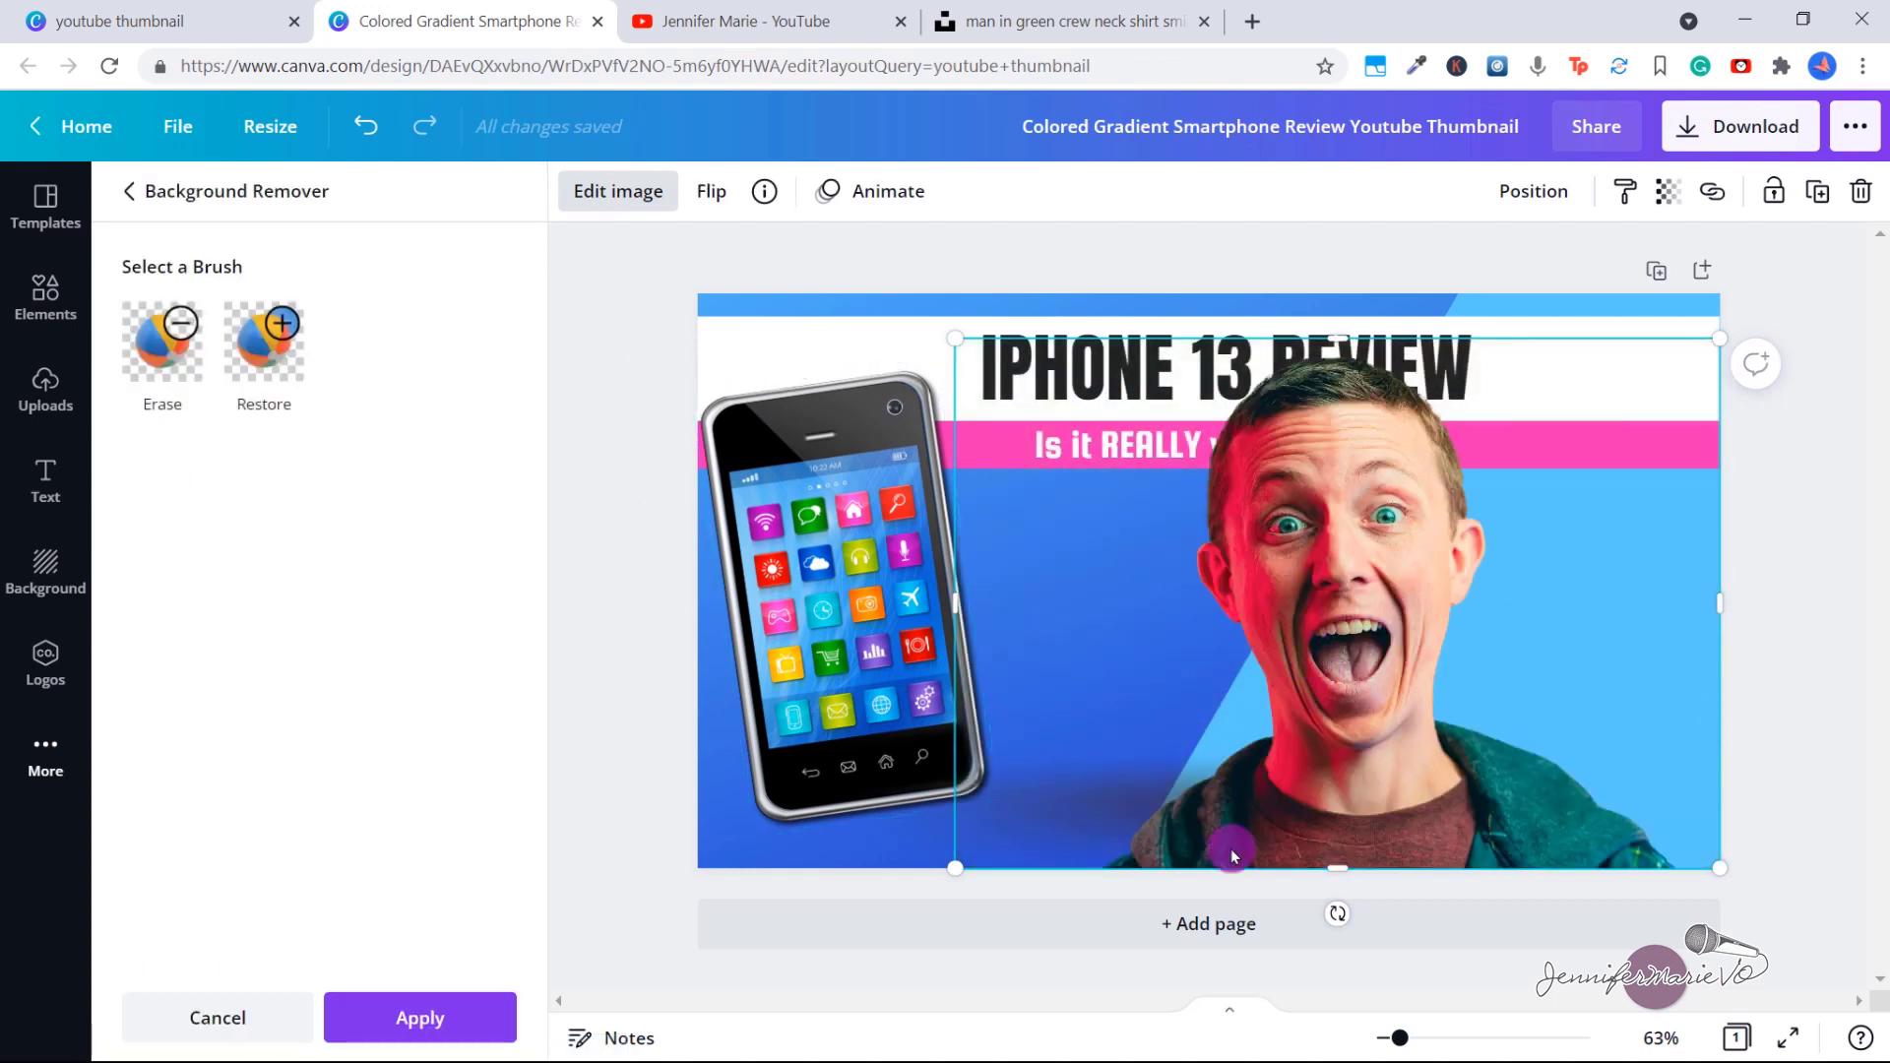
left_click(451, 1027)
Resize the man's cutout and place it against the thumbnail's lower right corner
left_click_drag(1379, 658, 1496, 670)
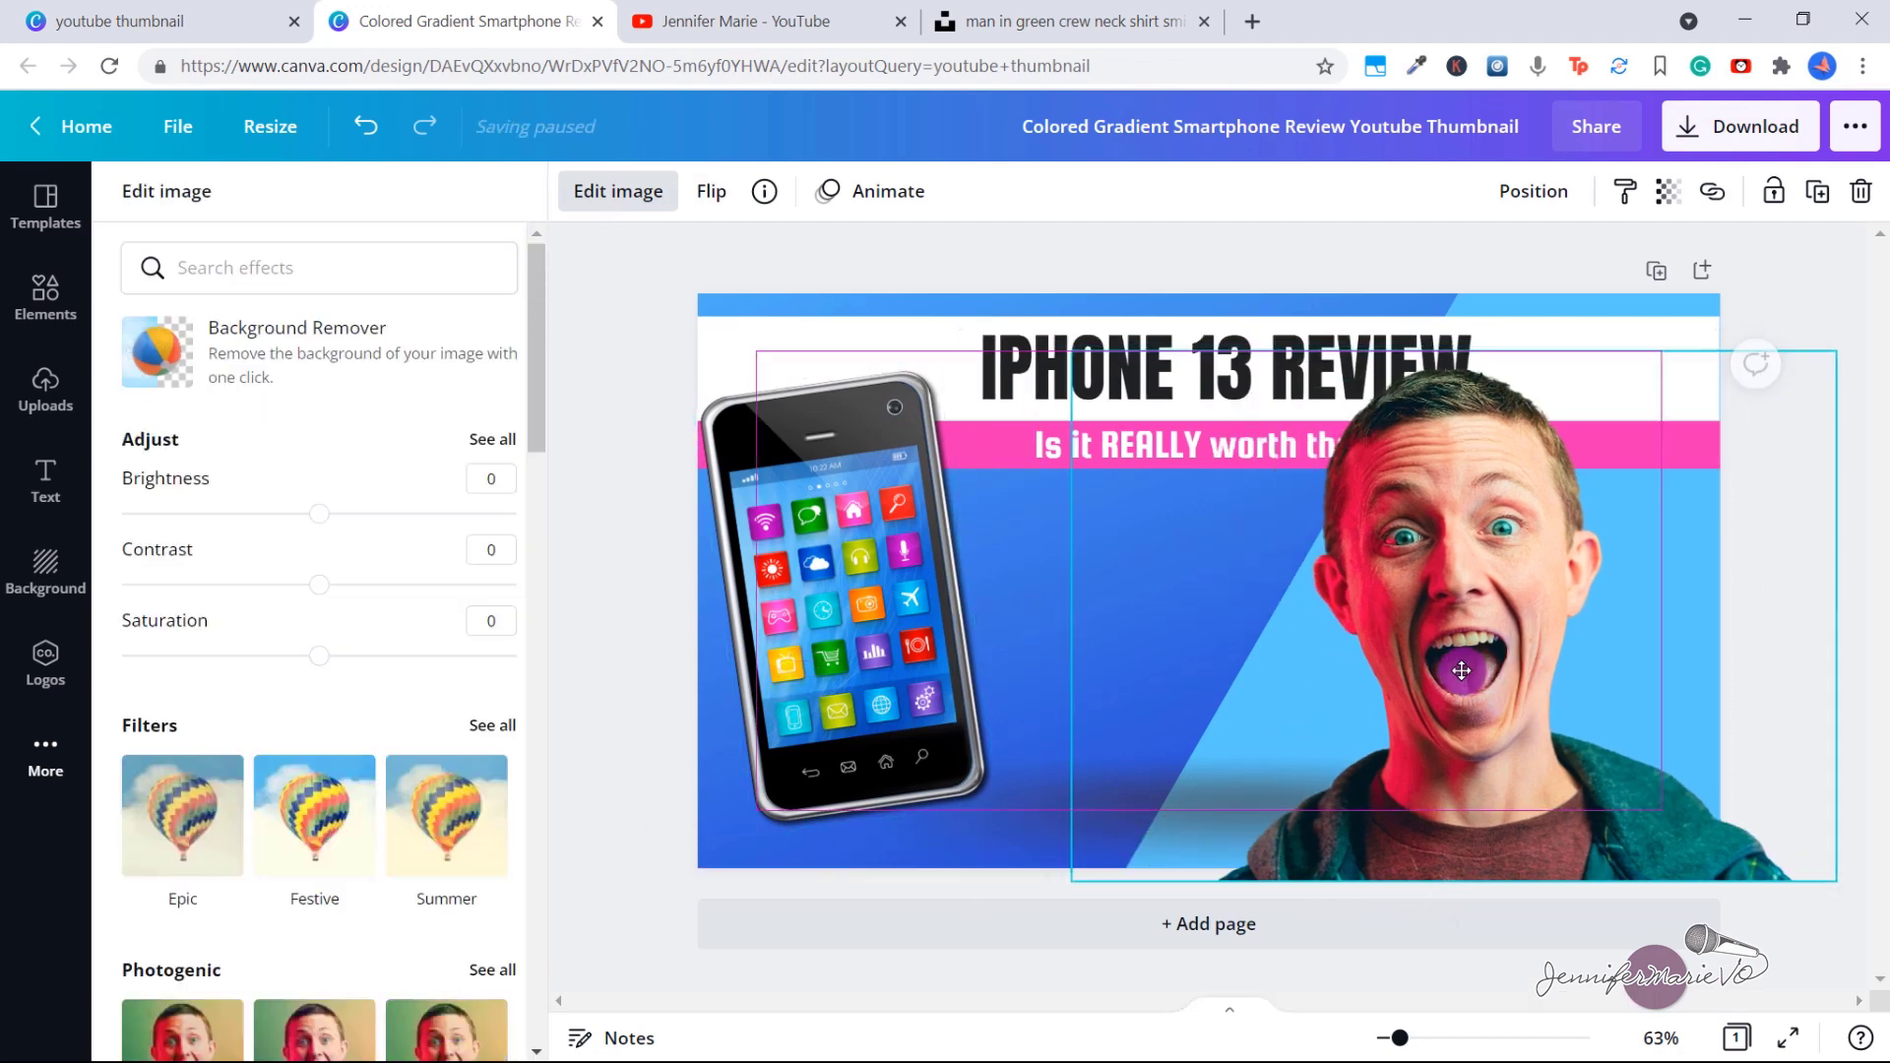
left_click_drag(1062, 345, 1160, 413)
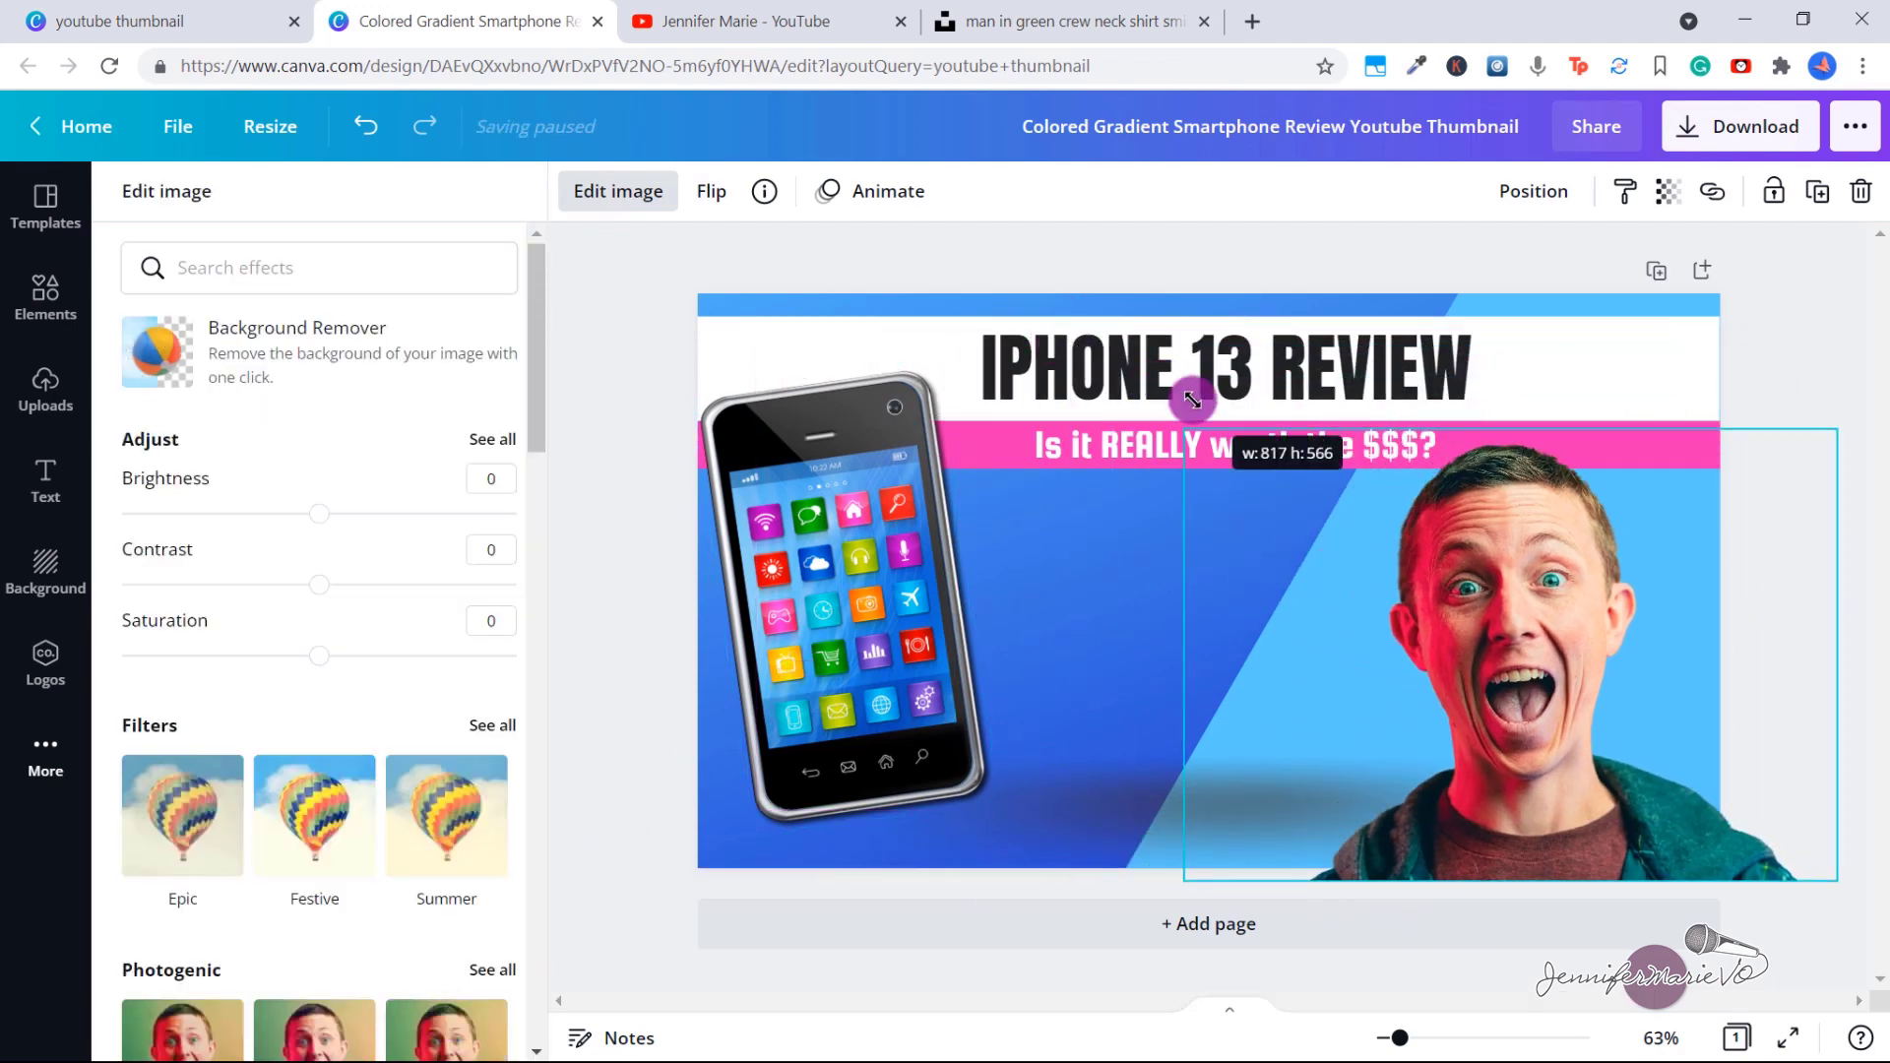
left_click_drag(1621, 612, 1543, 599)
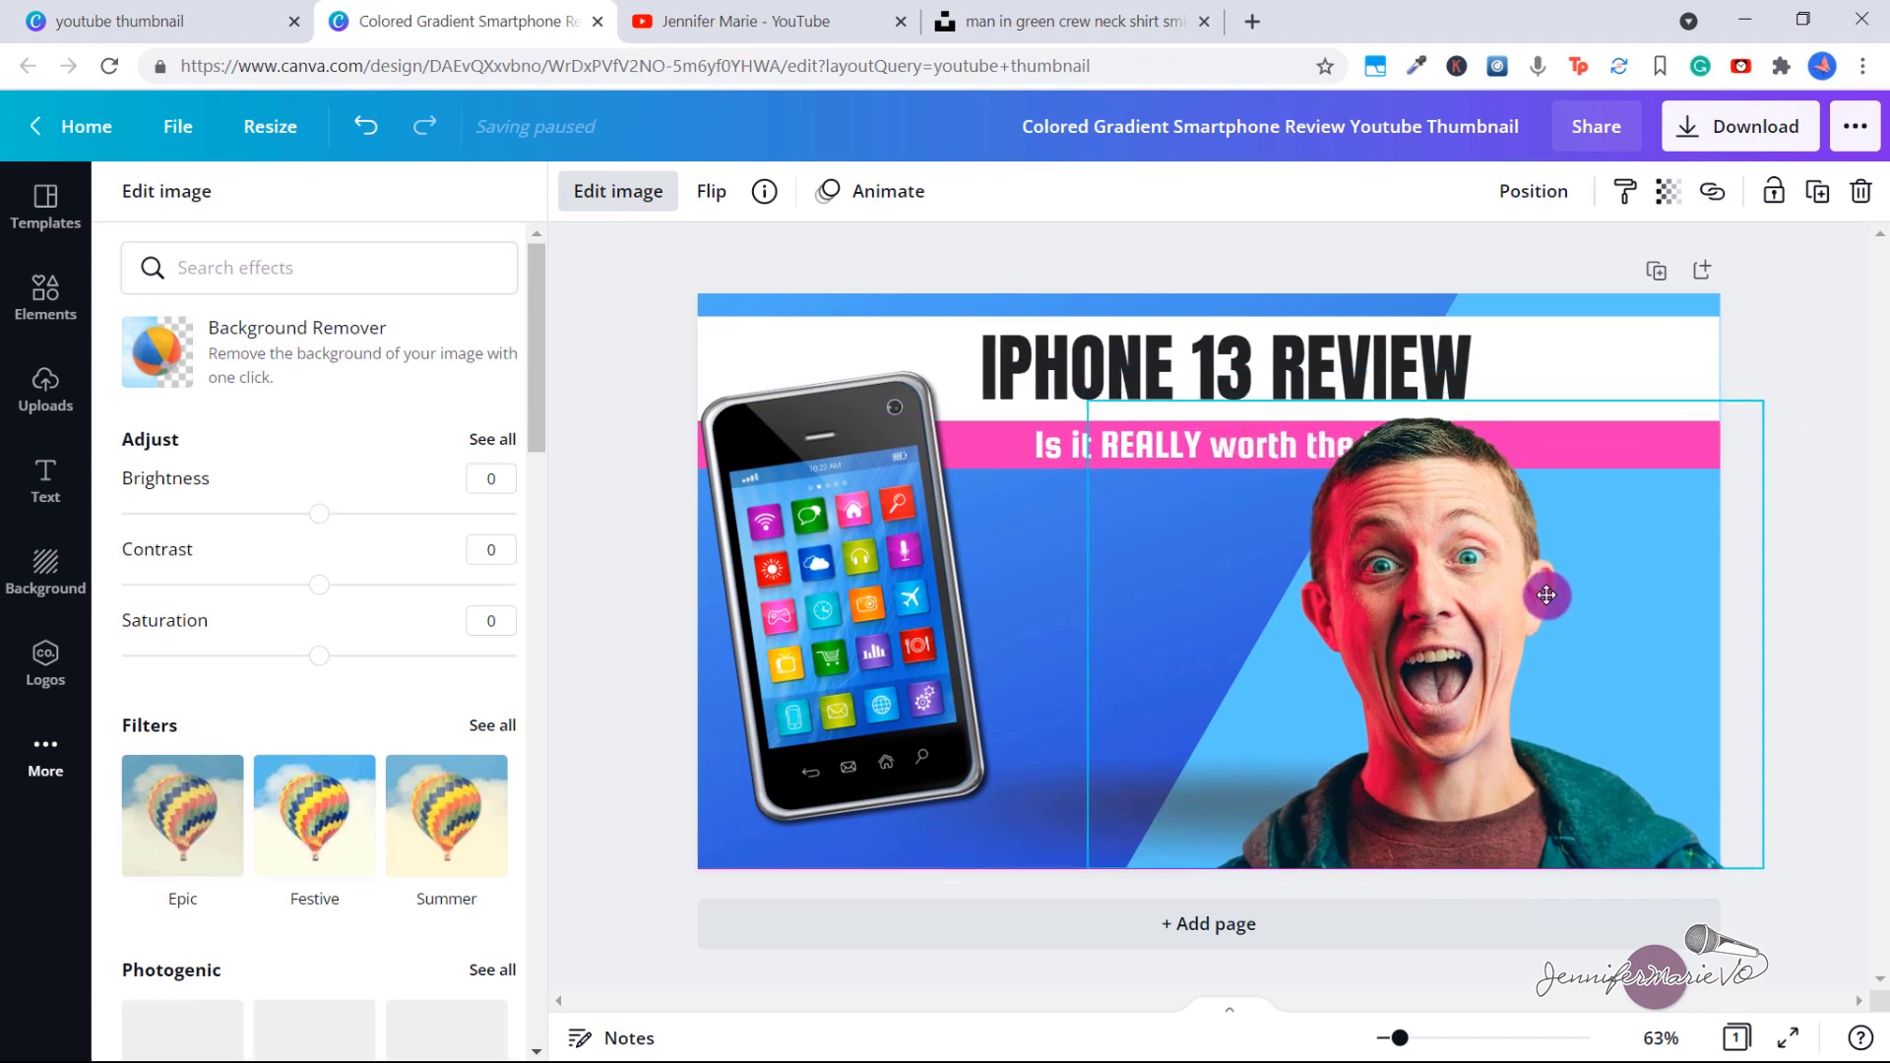
left_click_drag(1088, 406, 1194, 447)
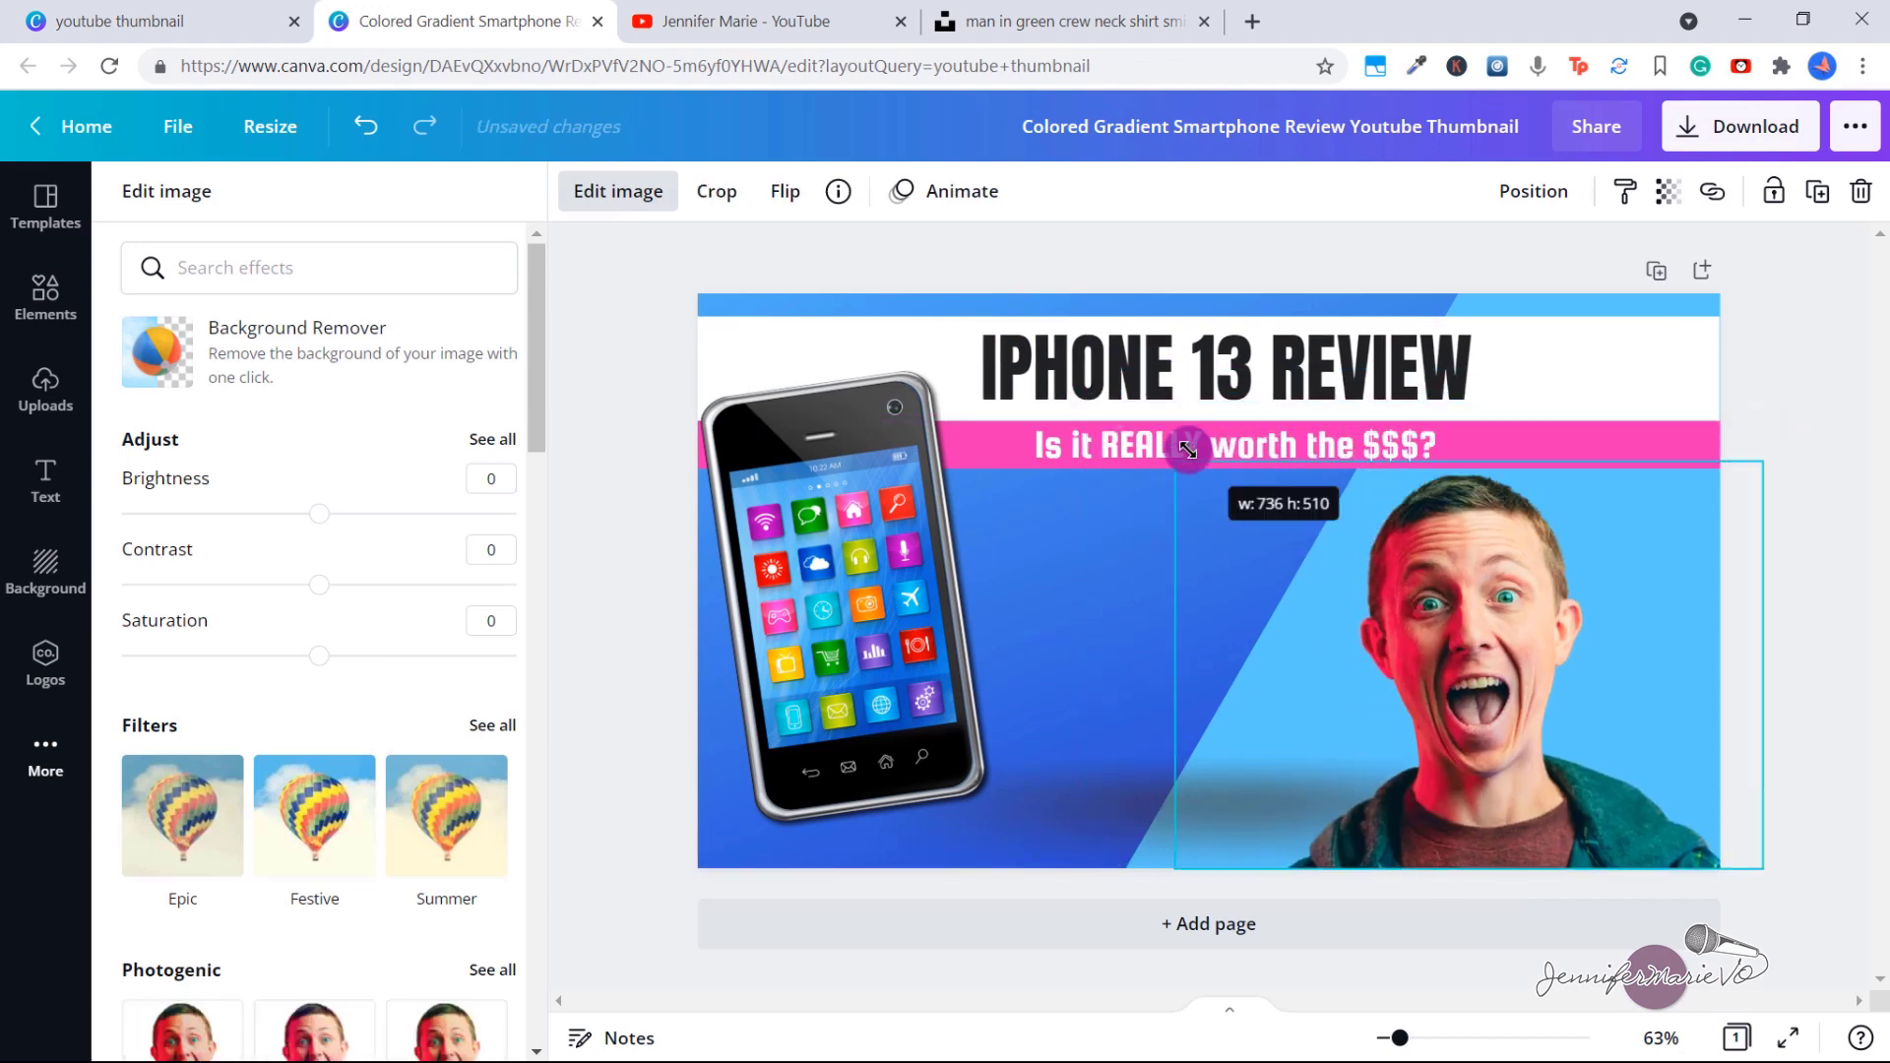
key("ctrl+z")
key("ctrl+z")
key("ctrl+z")
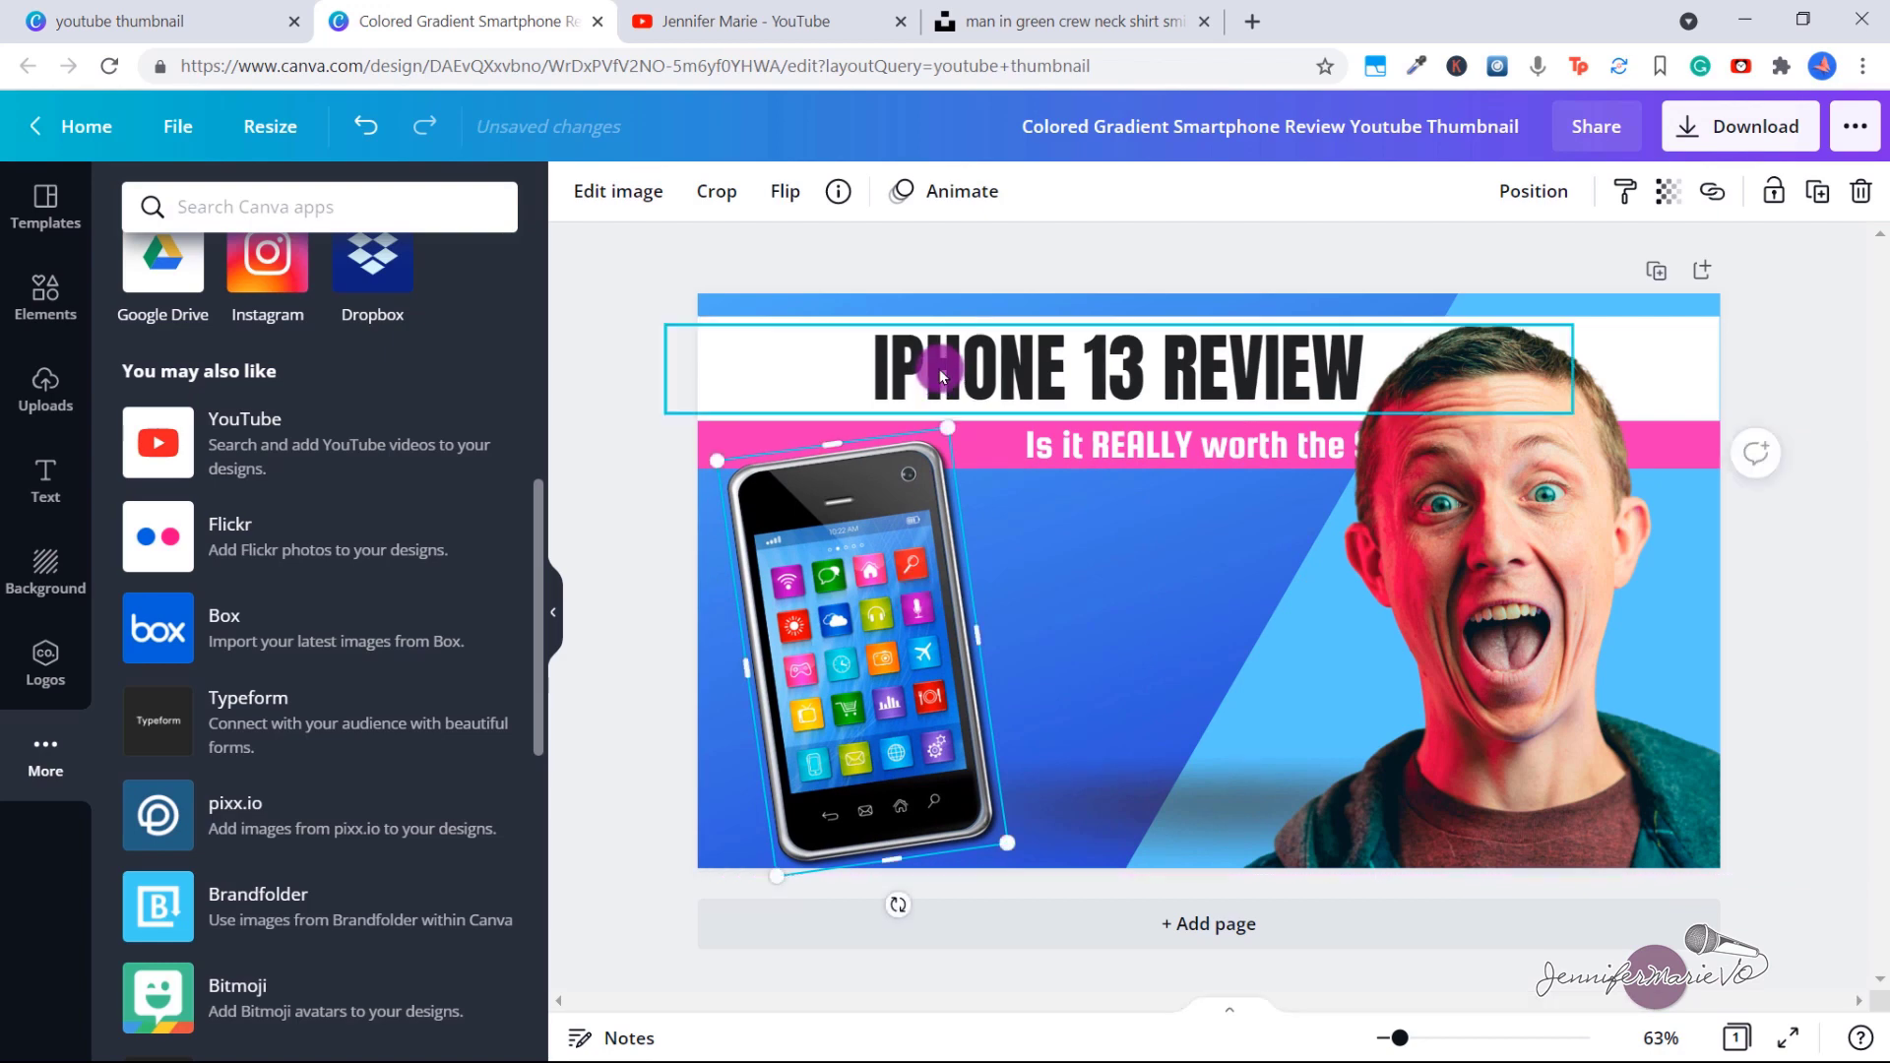
Shift the heading and subtitle left to clear the man's head, and enlarge the phone so it runs off the lower edge
left_click(945, 369)
key("ctrl+z")
key("ctrl+z")
key("ctrl+z")
key("ctrl+z")
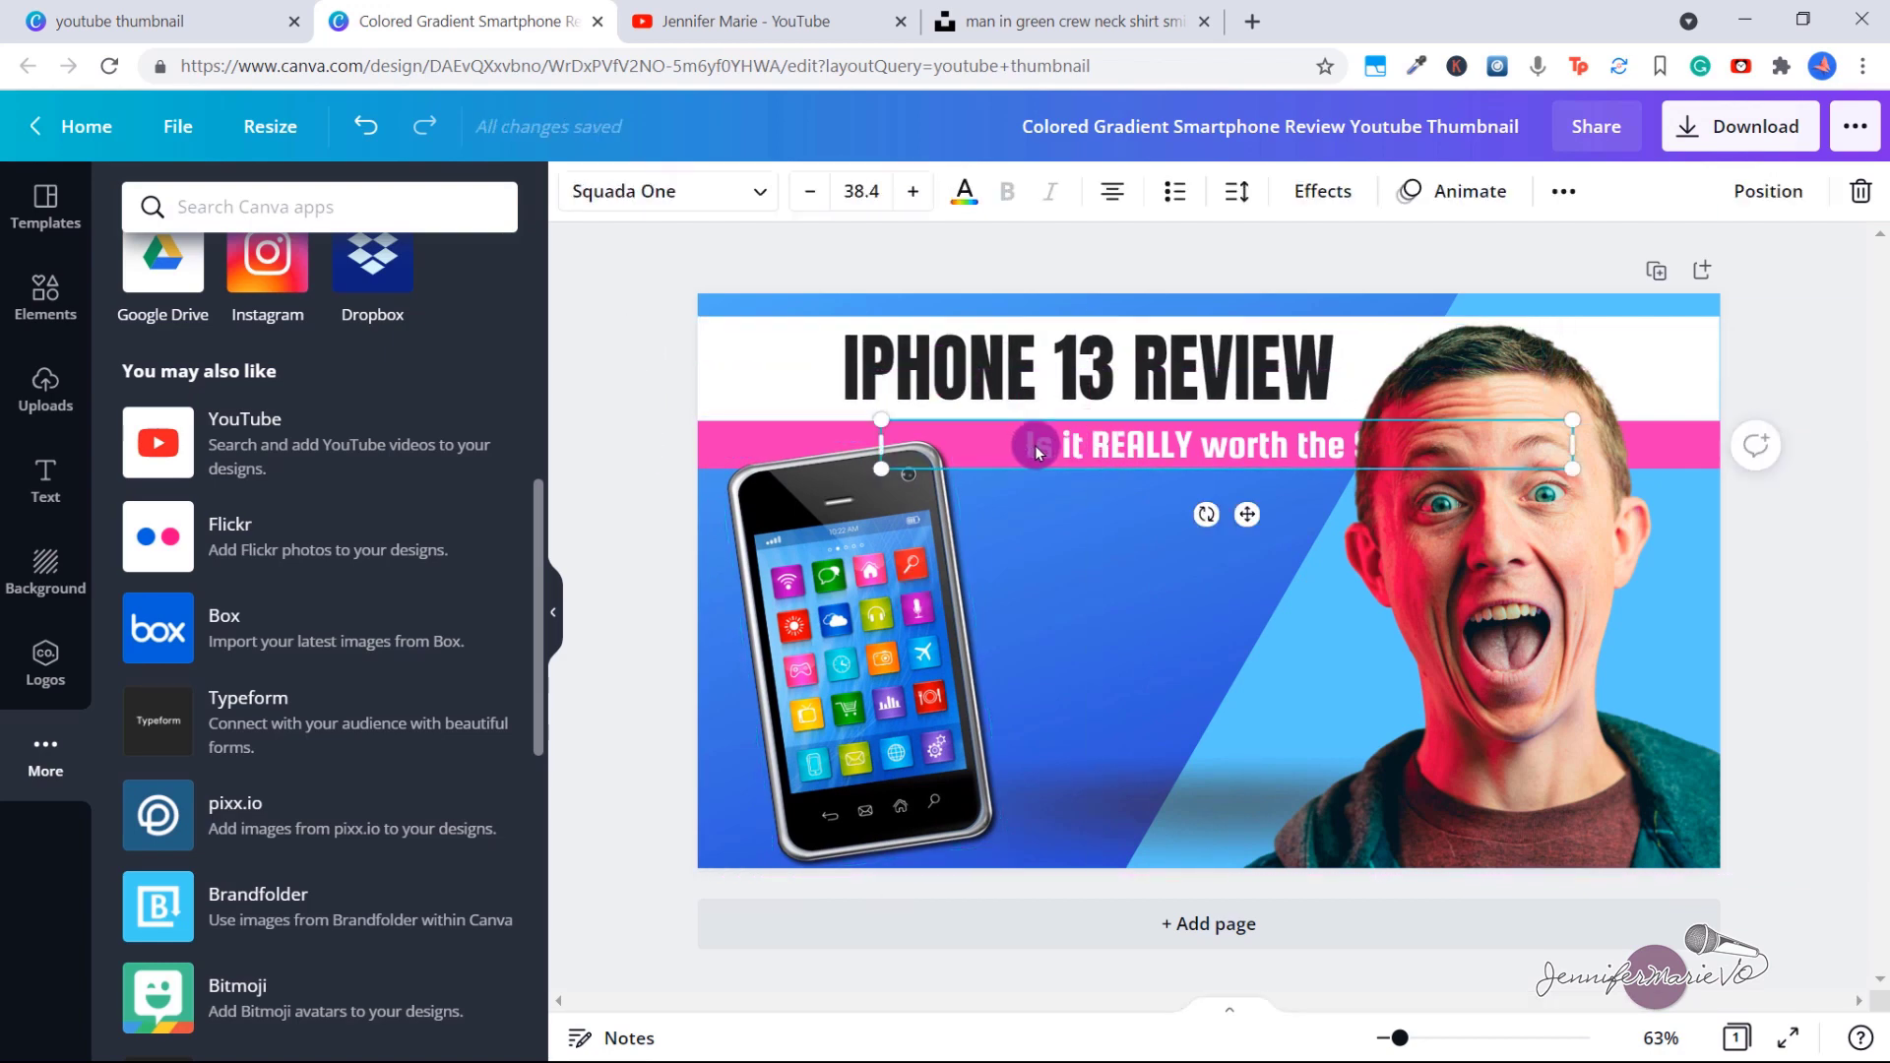
left_click(835, 552)
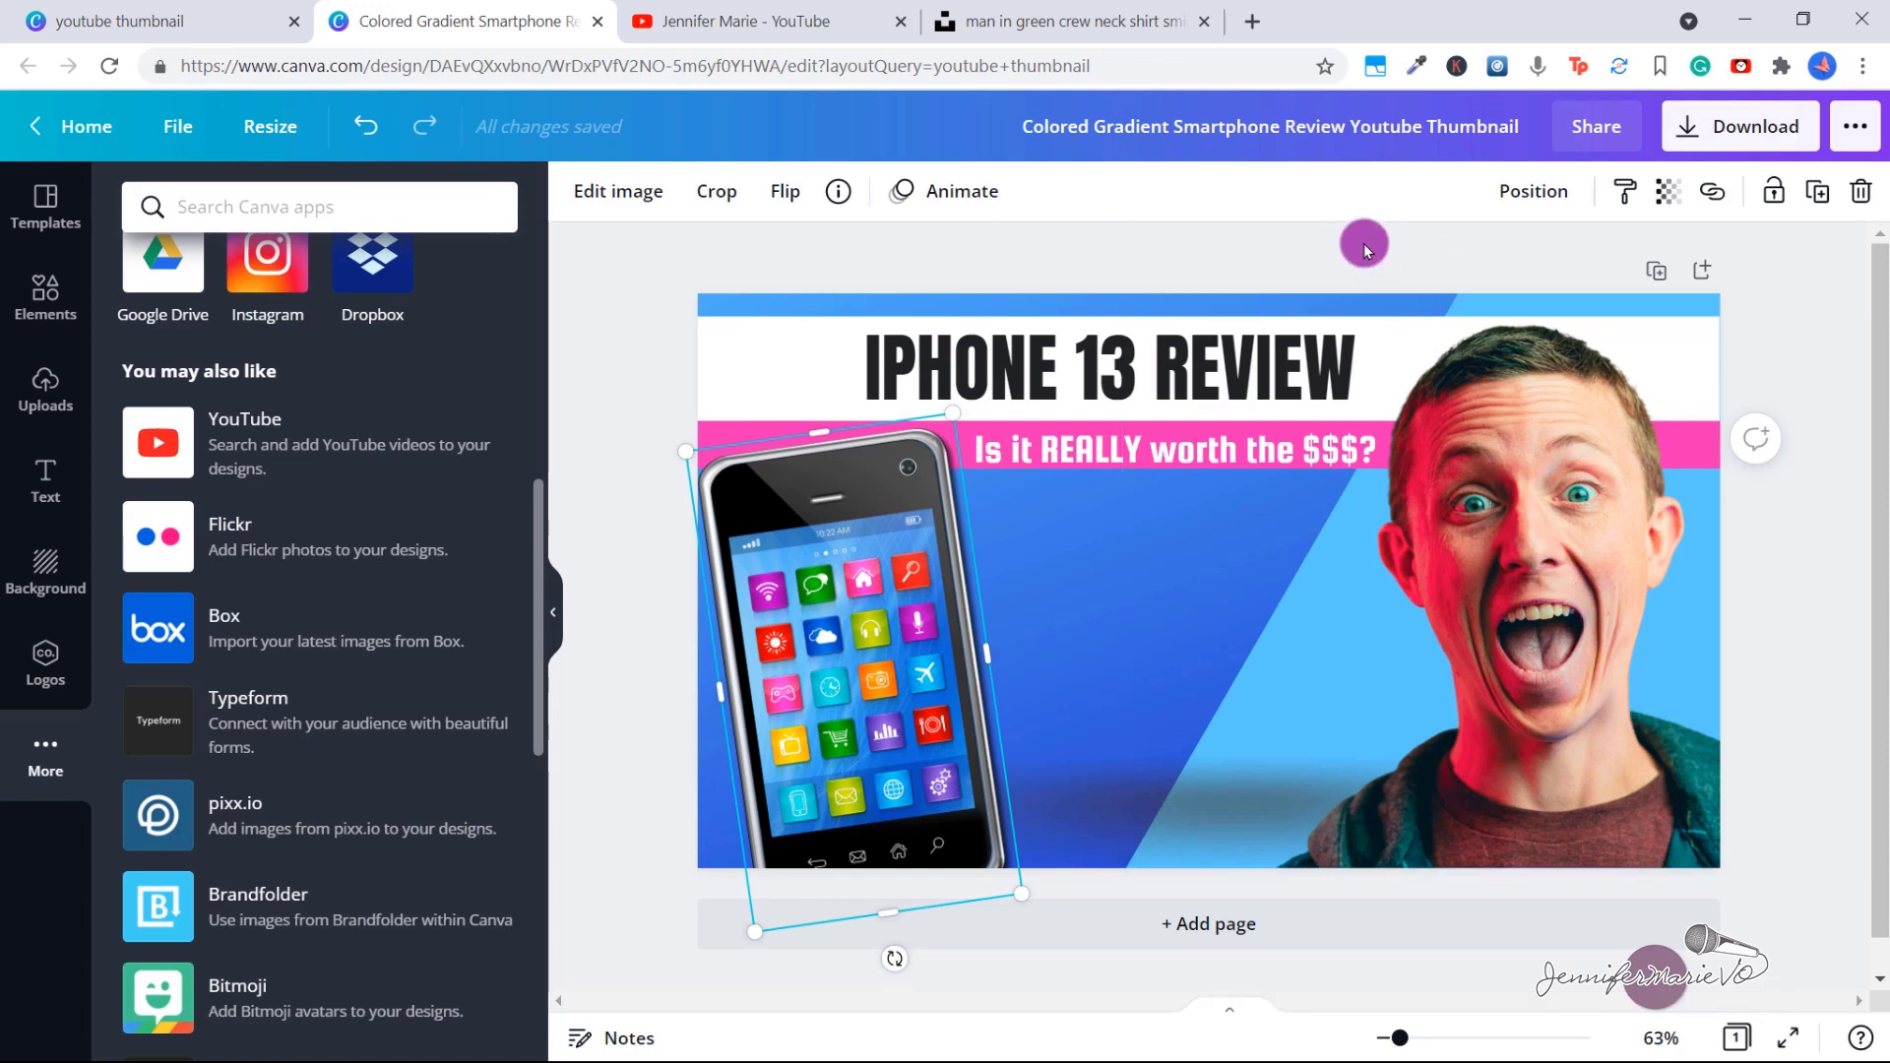
Apply a Drop shadow effect to the man's cutout
double_click(1563, 433)
left_click(748, 187)
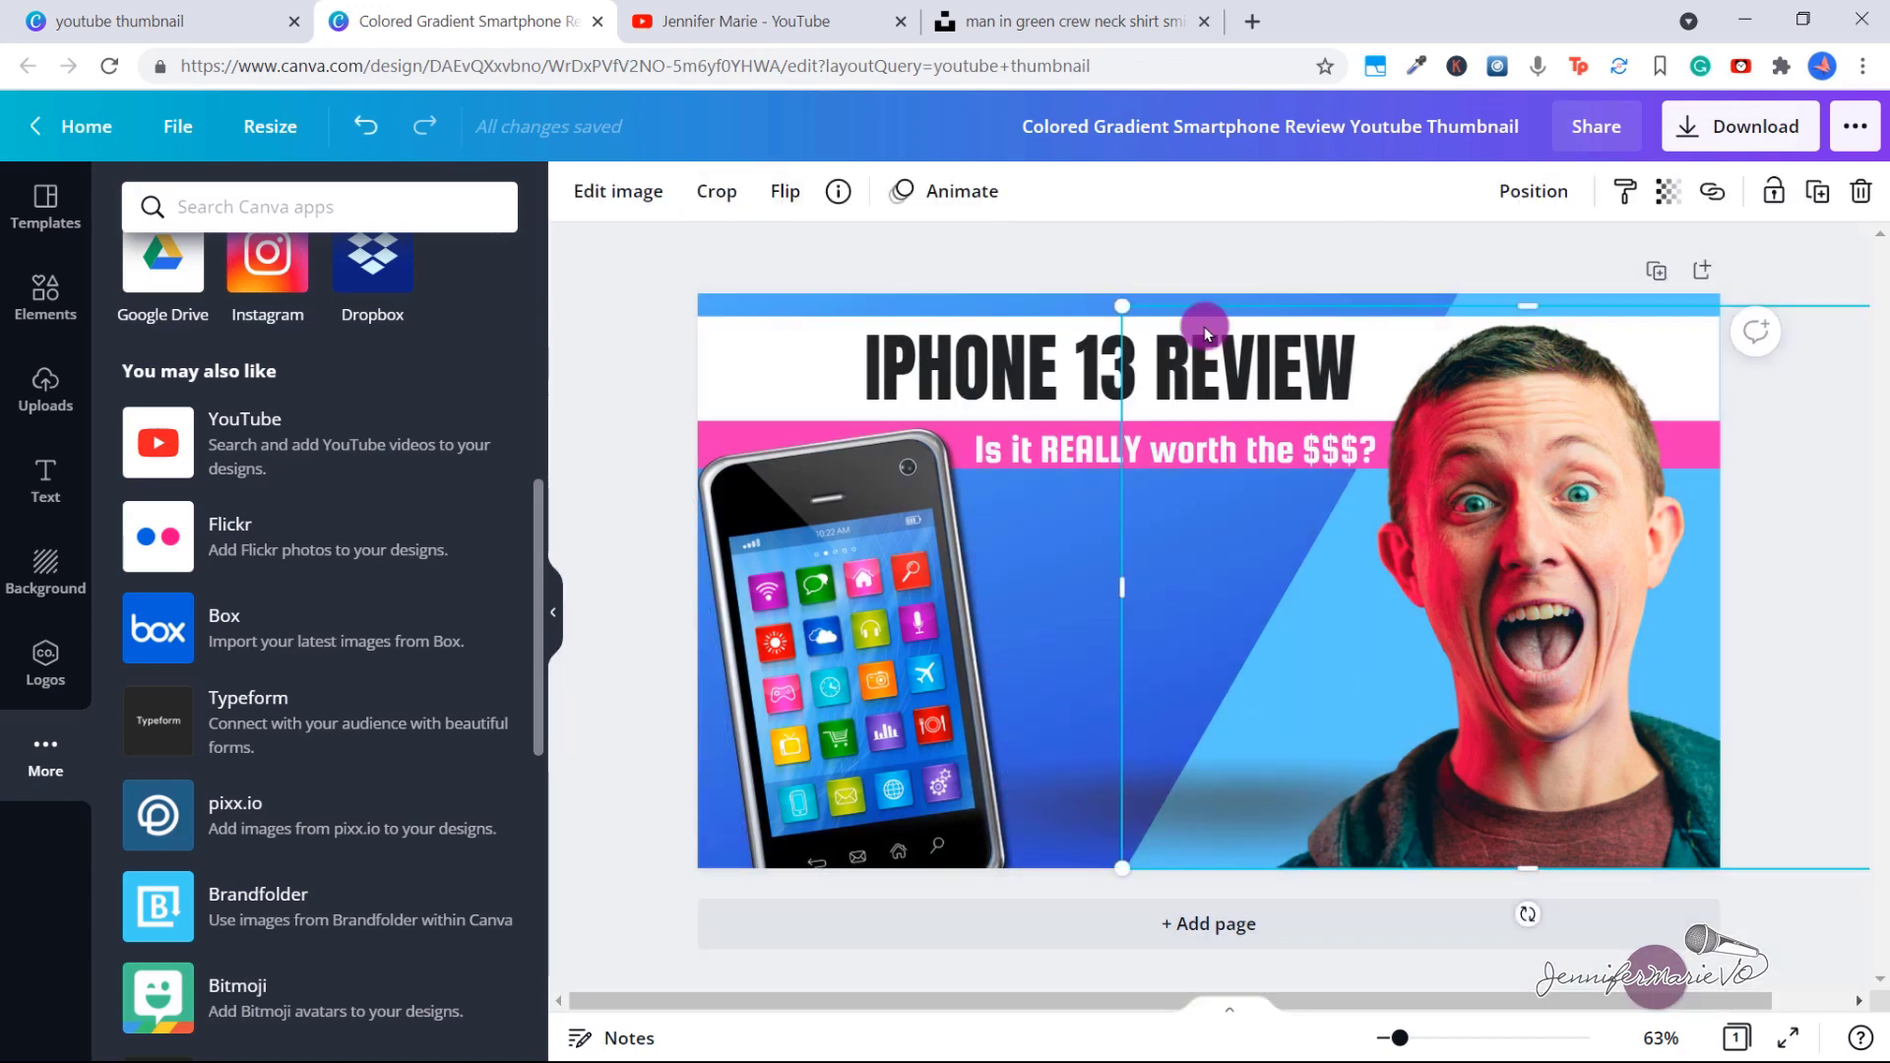
left_click(636, 213)
scroll(327, 502, "down", 3)
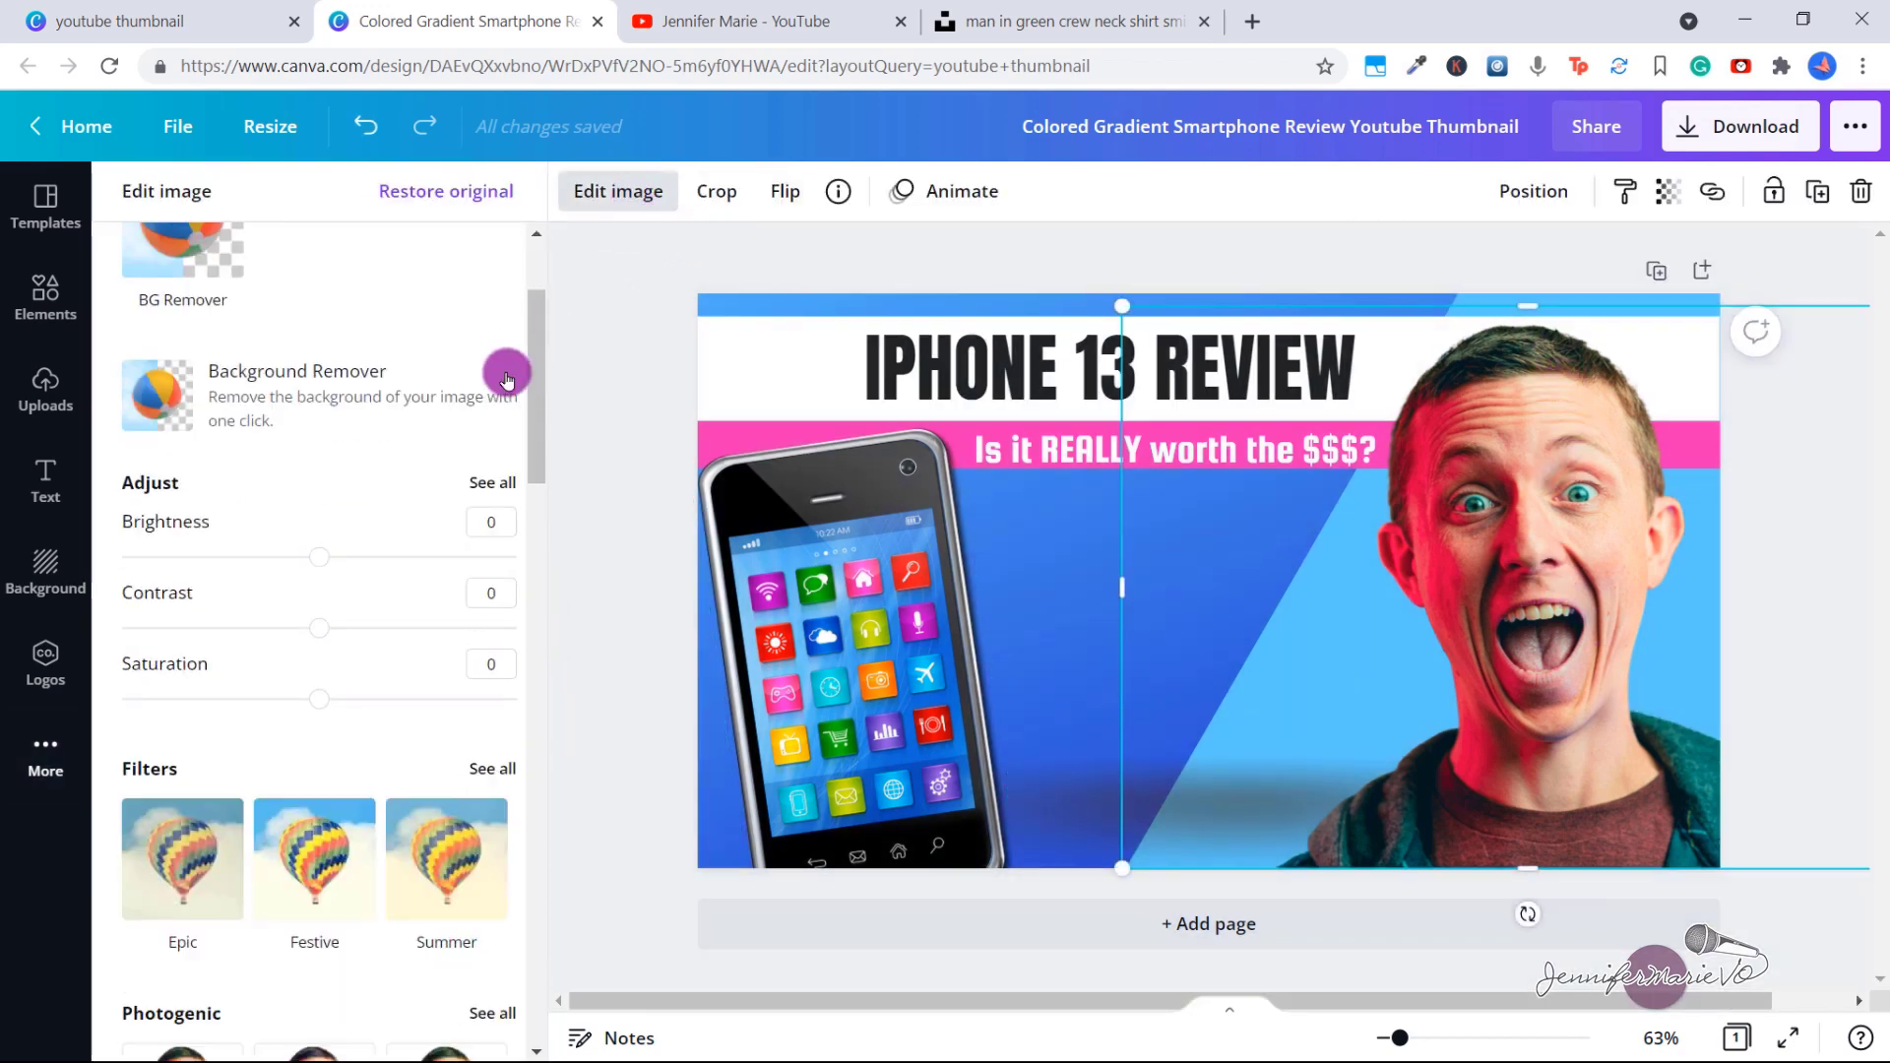
scroll(328, 502, "down", 3)
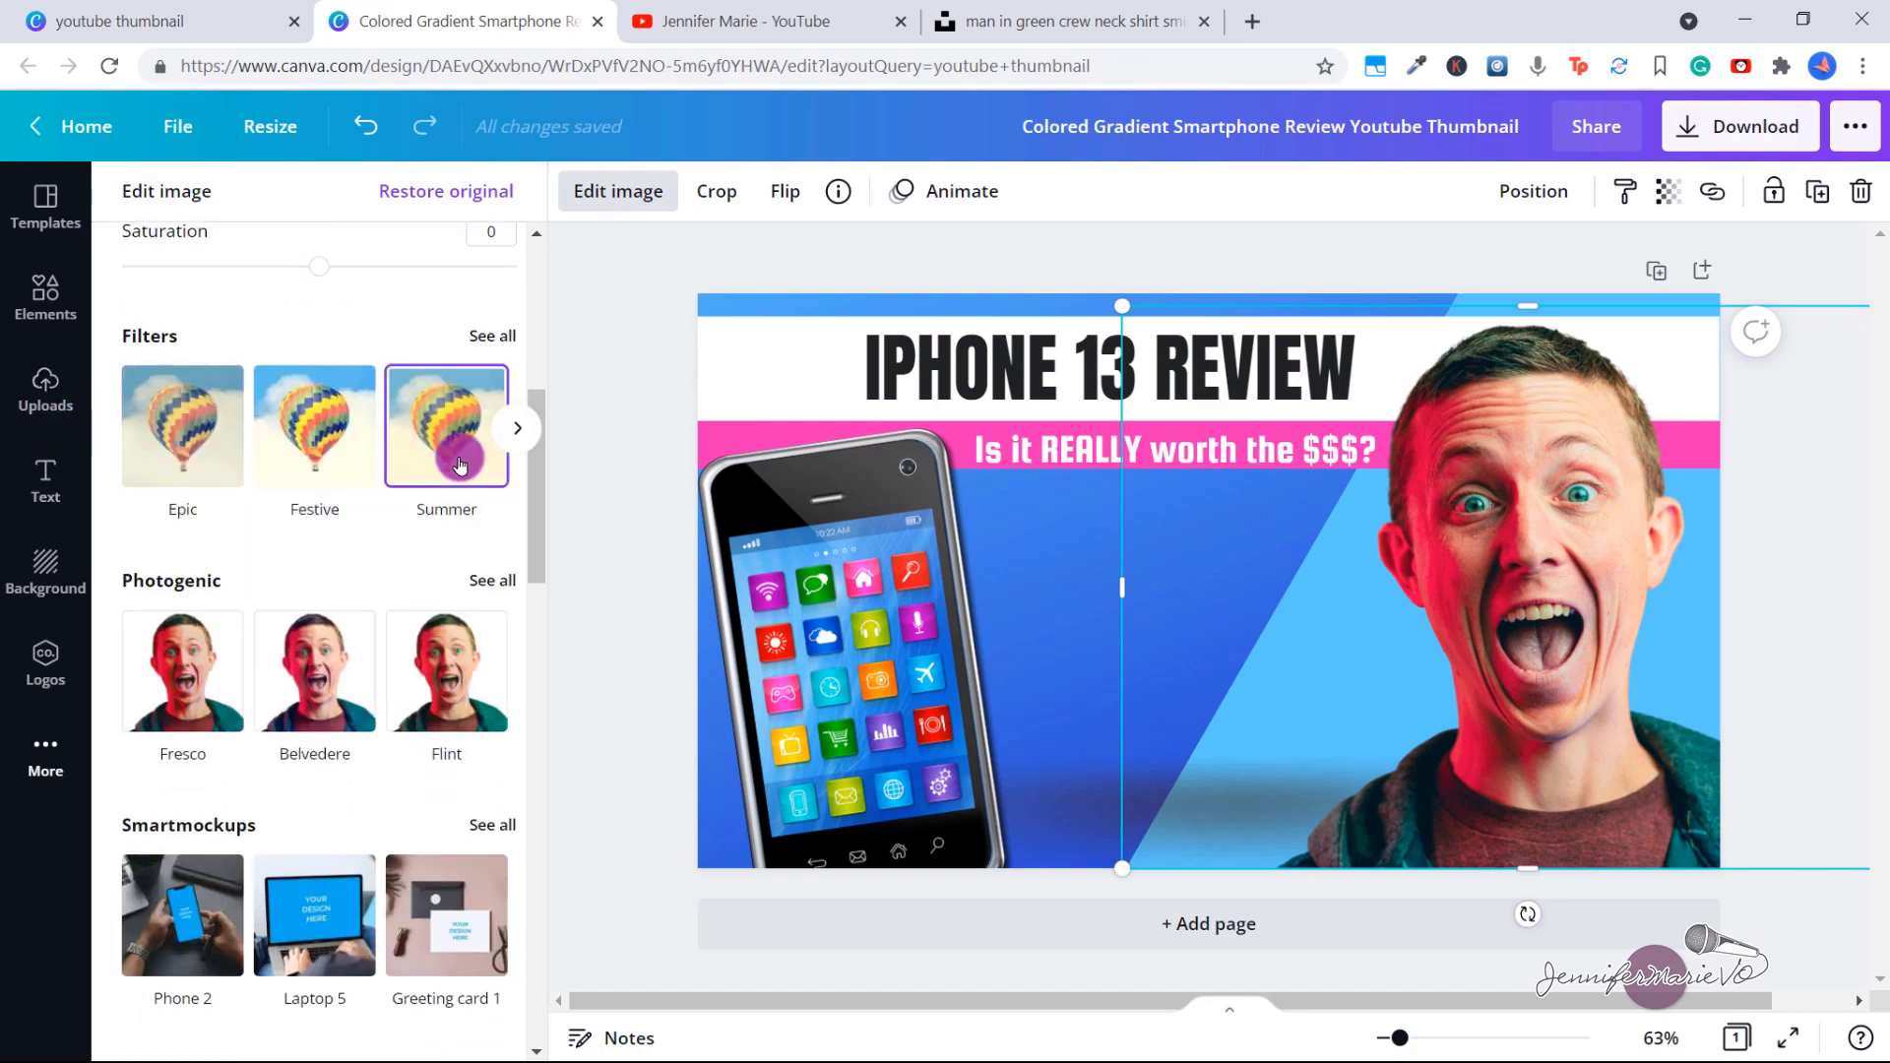
scroll(473, 490, "down", 13)
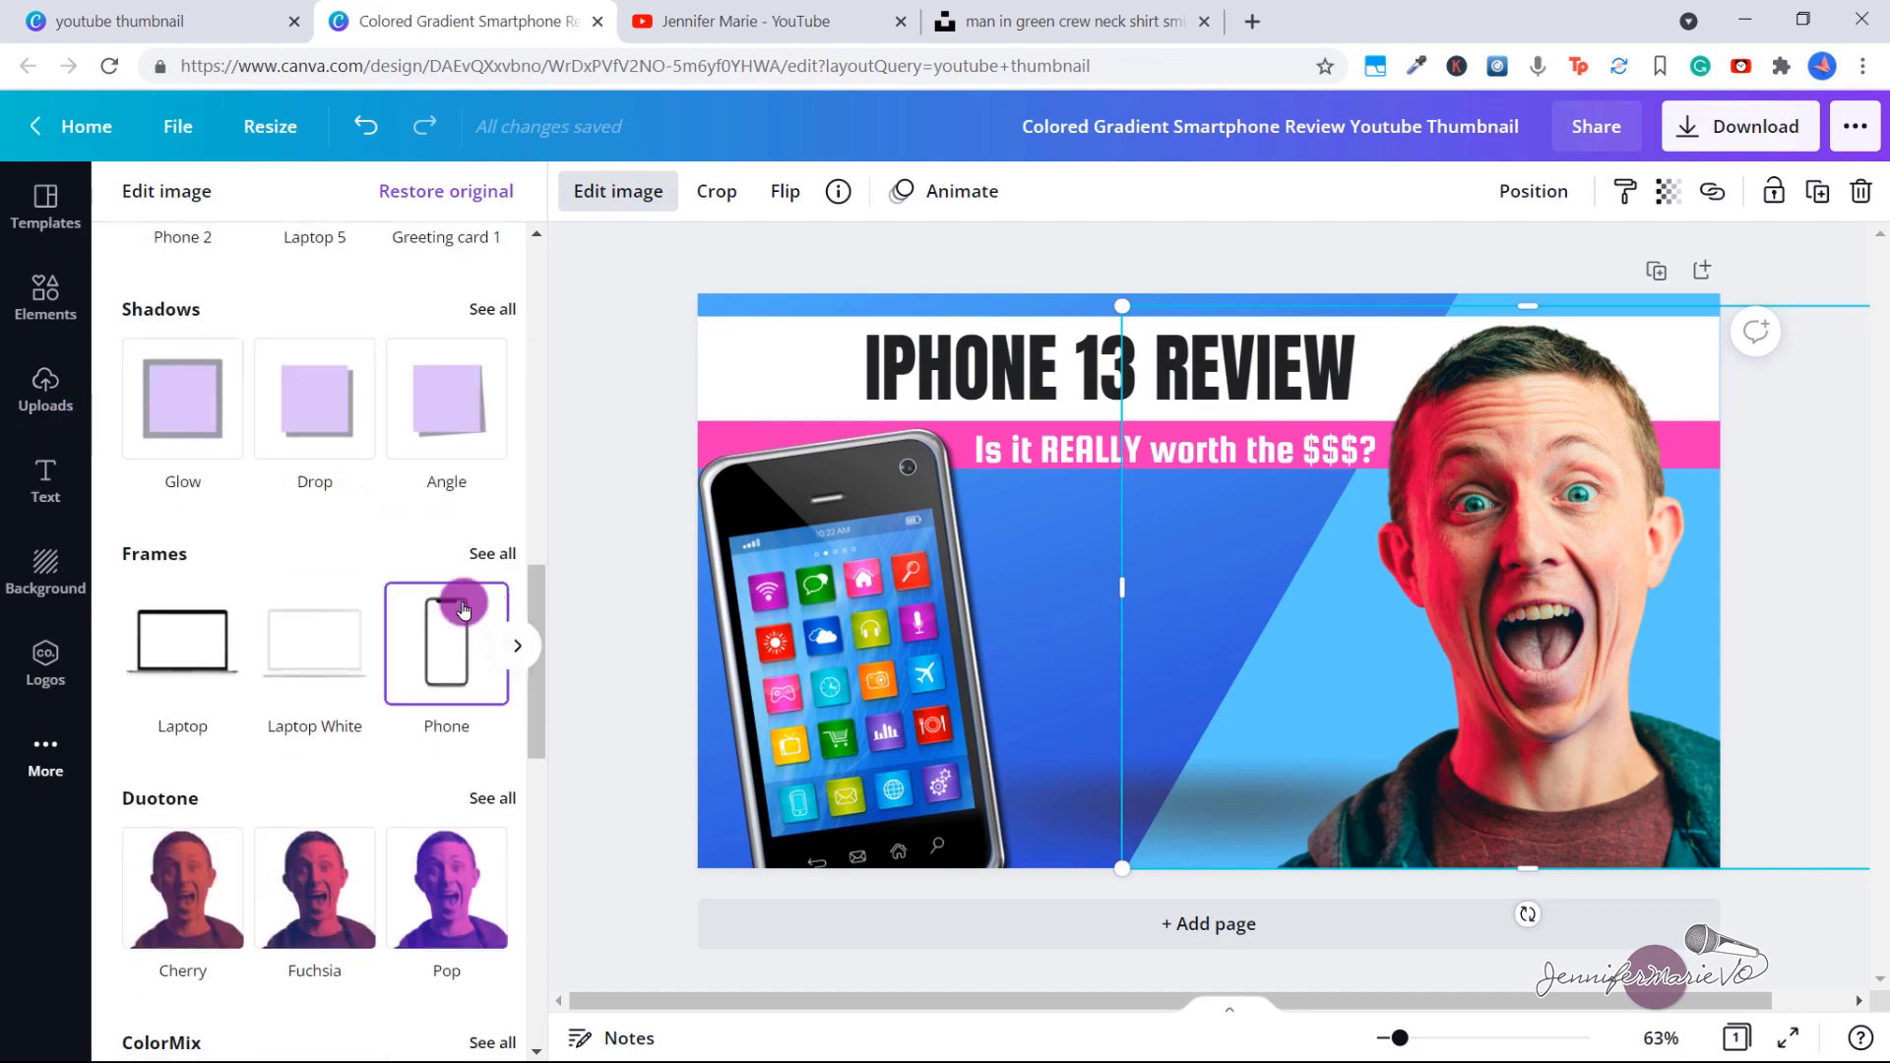
scroll(414, 638, "down", 6)
scroll(380, 814, "up", 15)
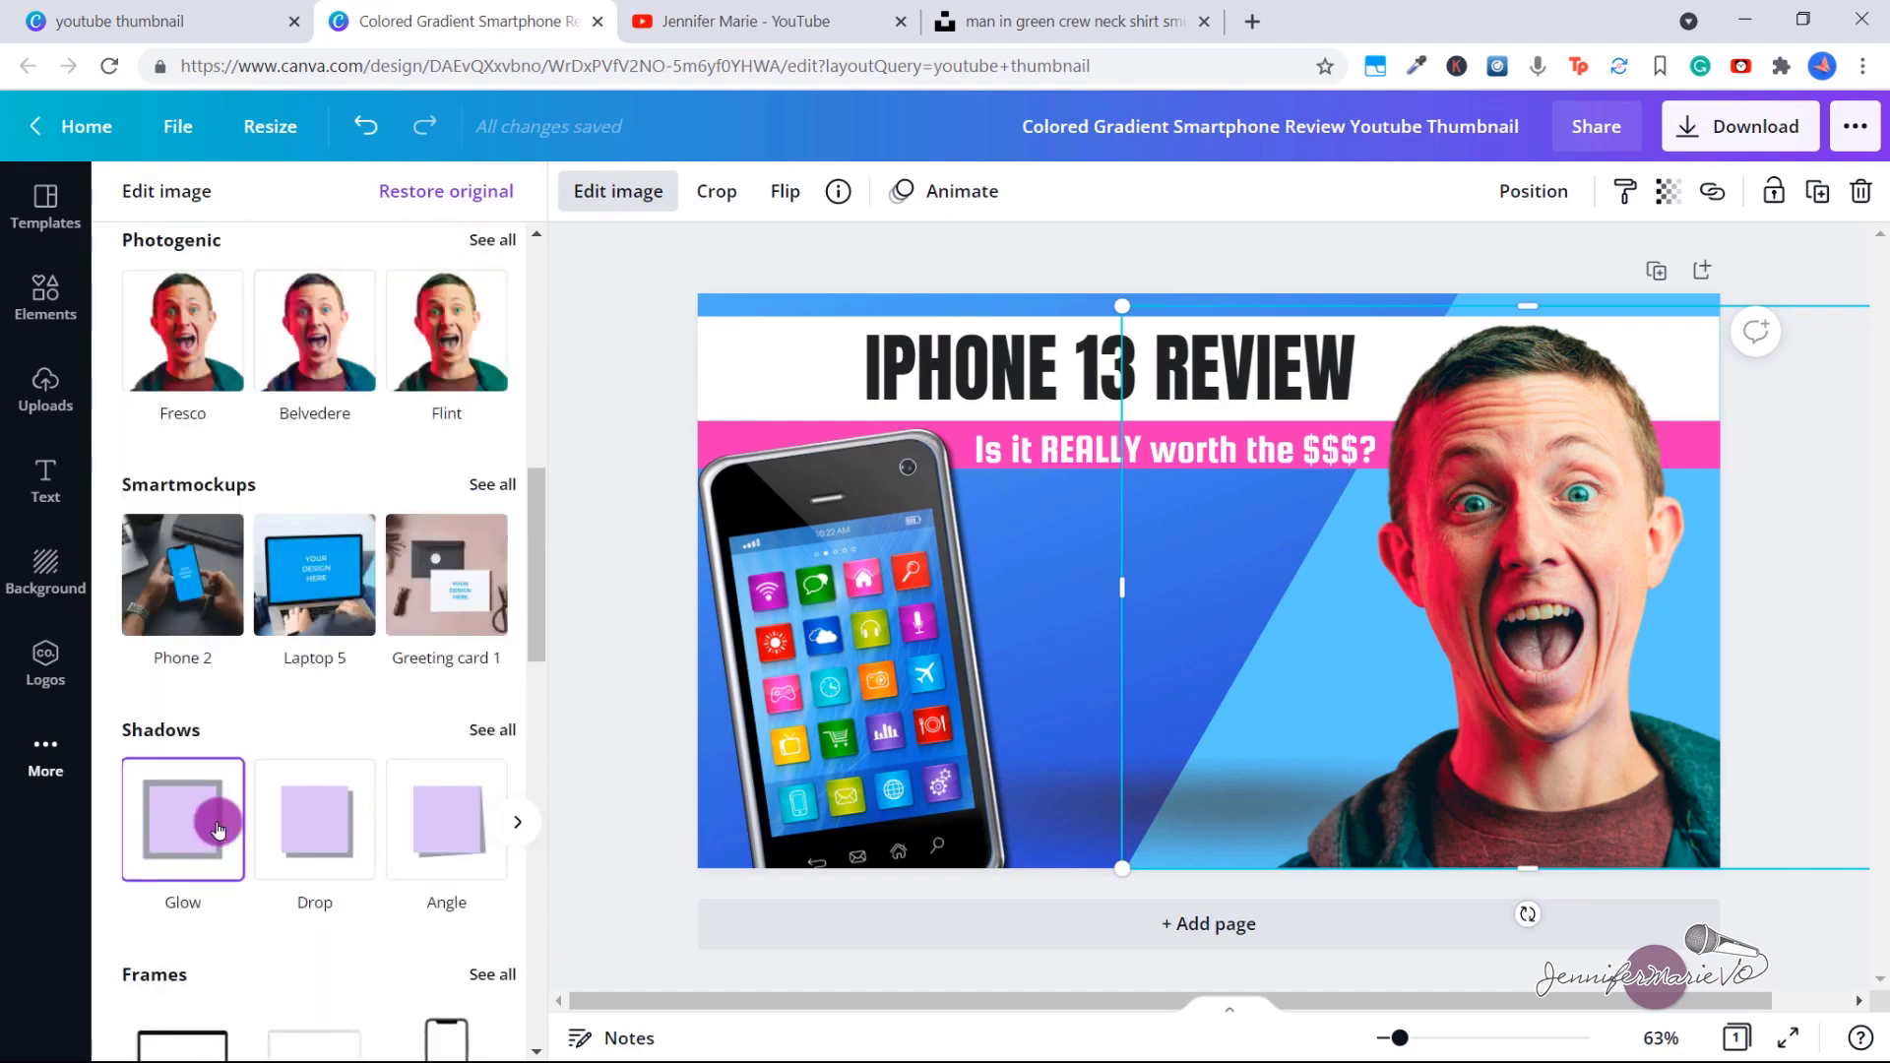
left_click(313, 837)
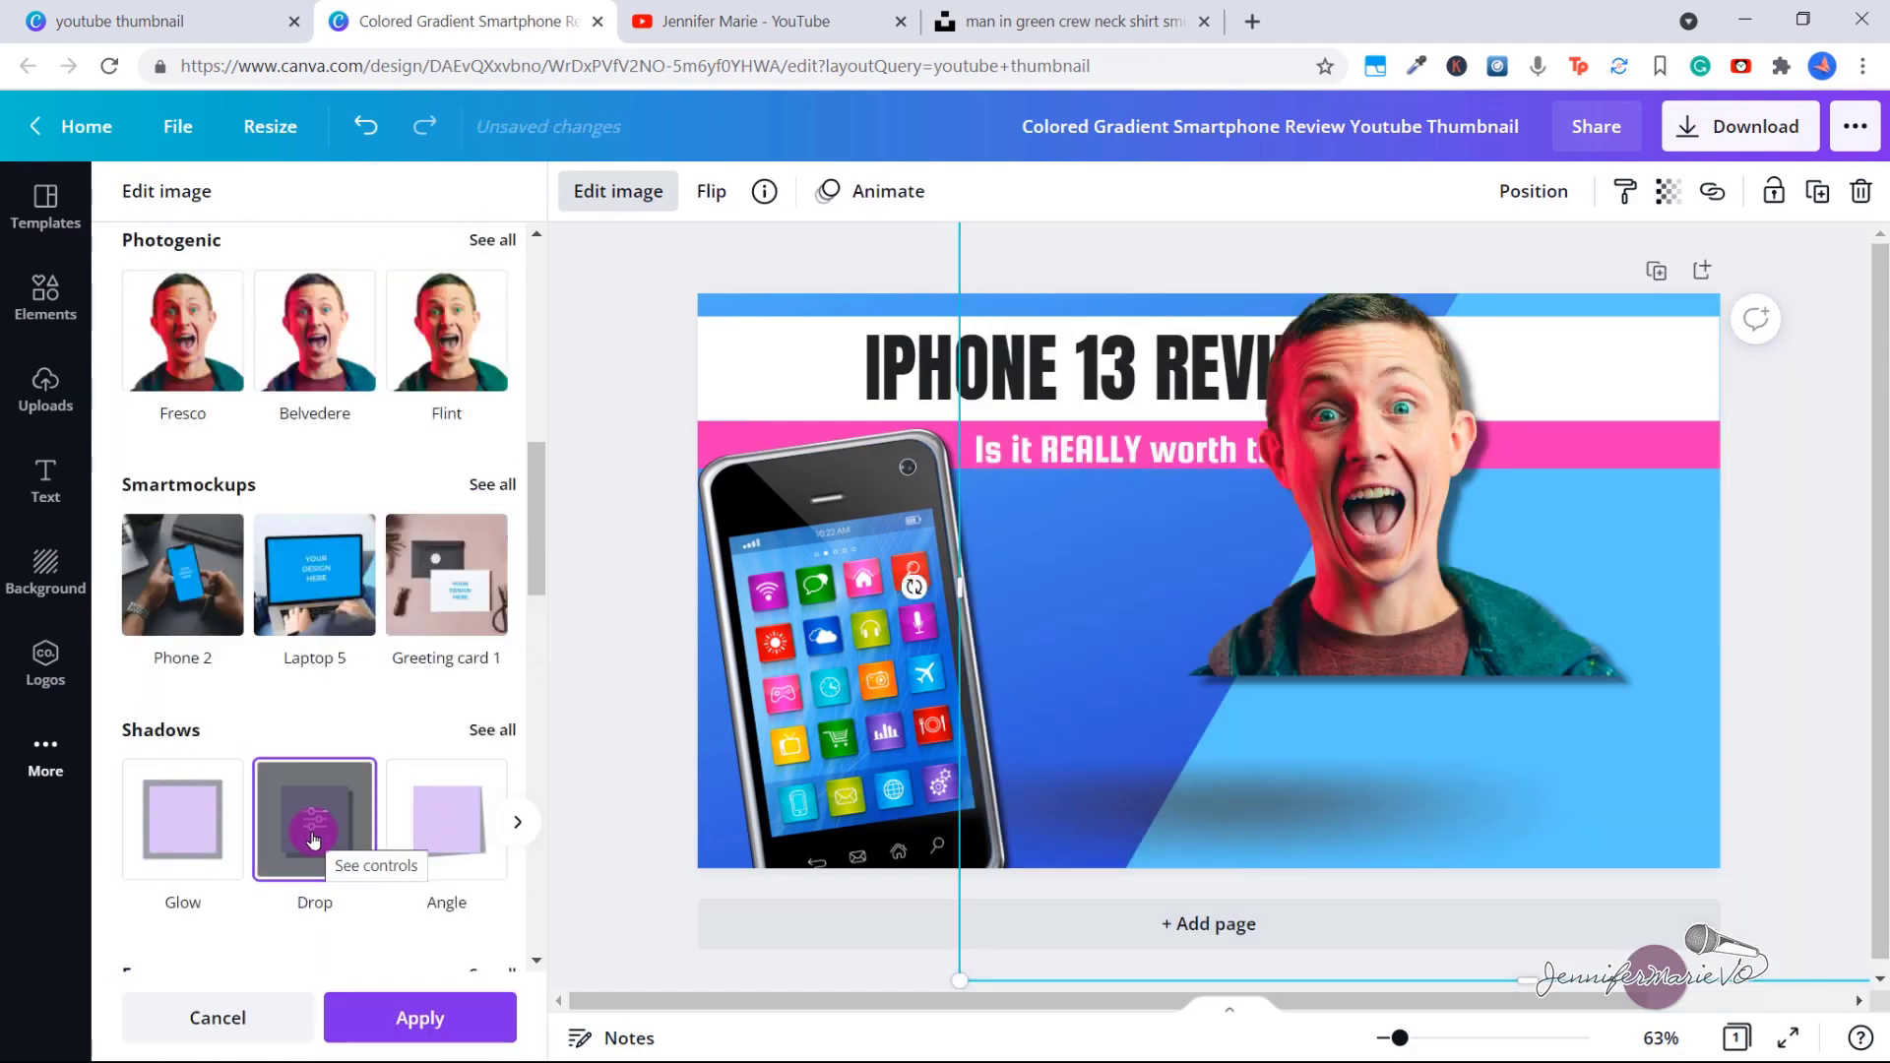
scroll(394, 935, "up", 4)
left_click(440, 1024)
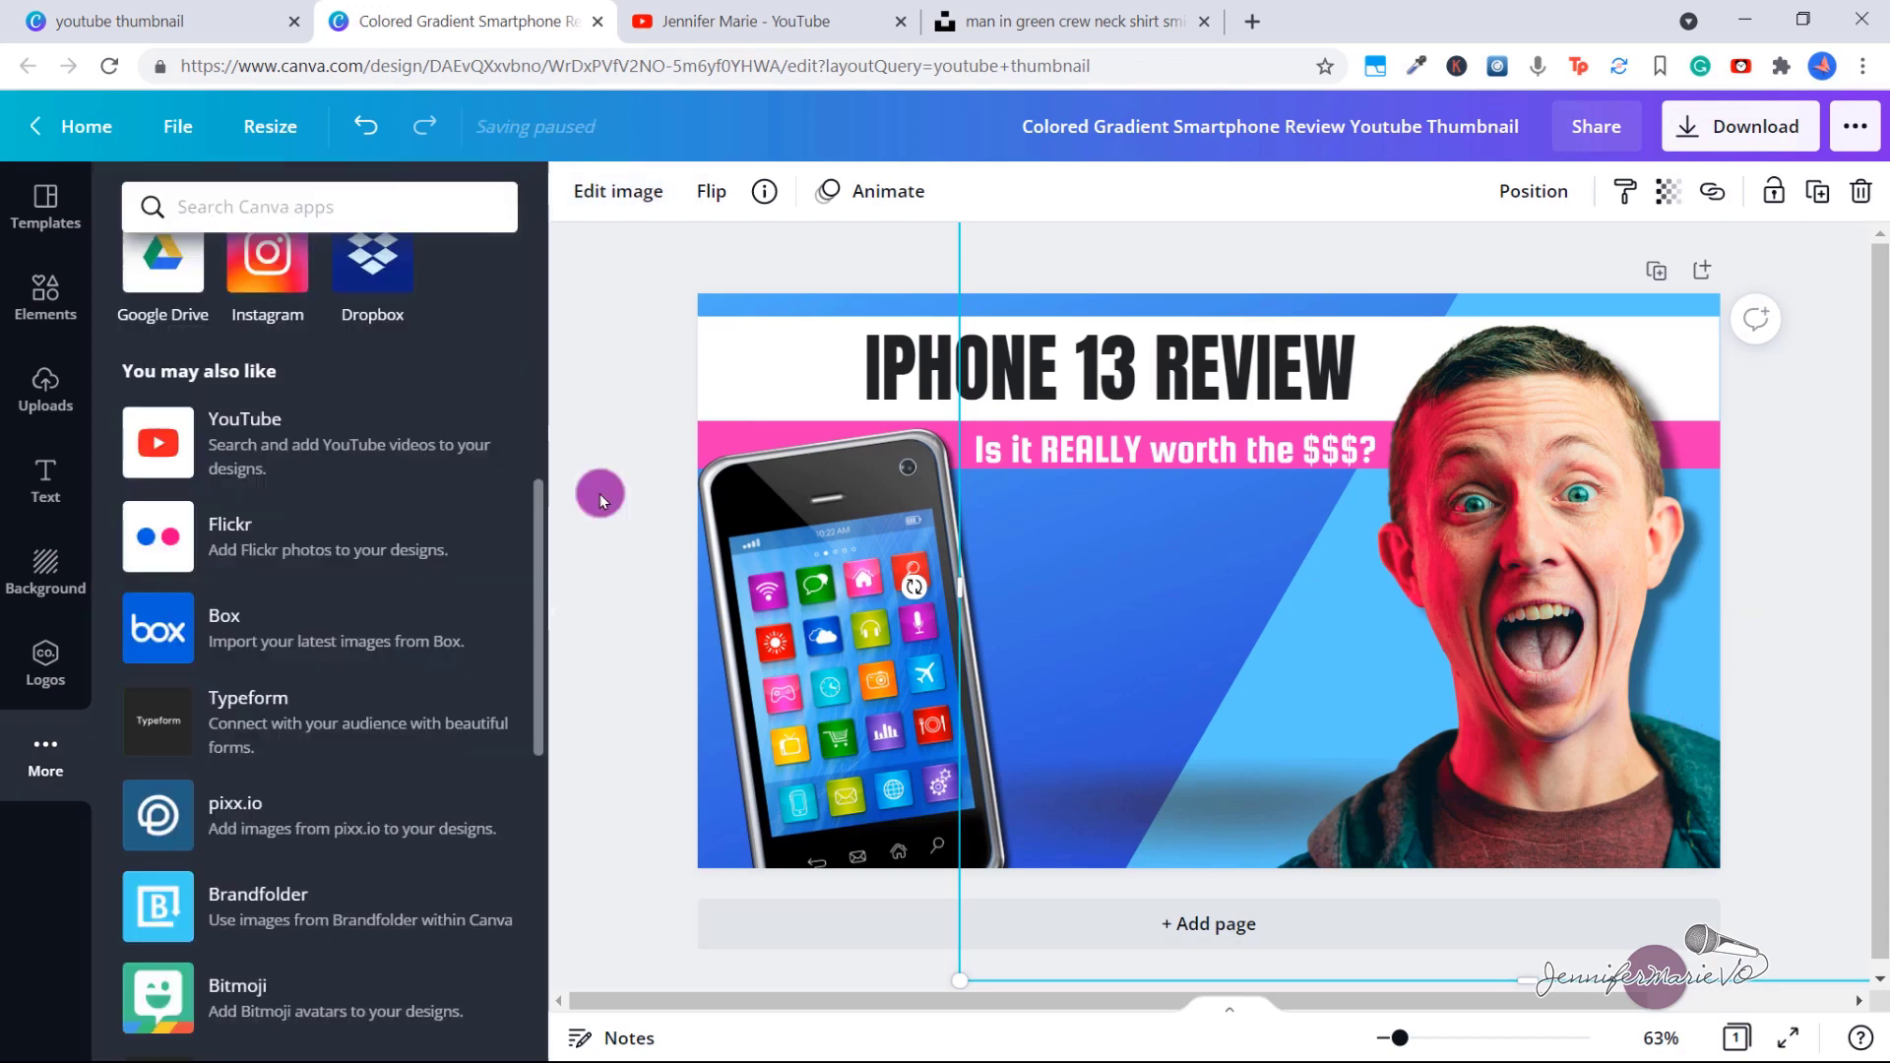
left_click(1553, 595)
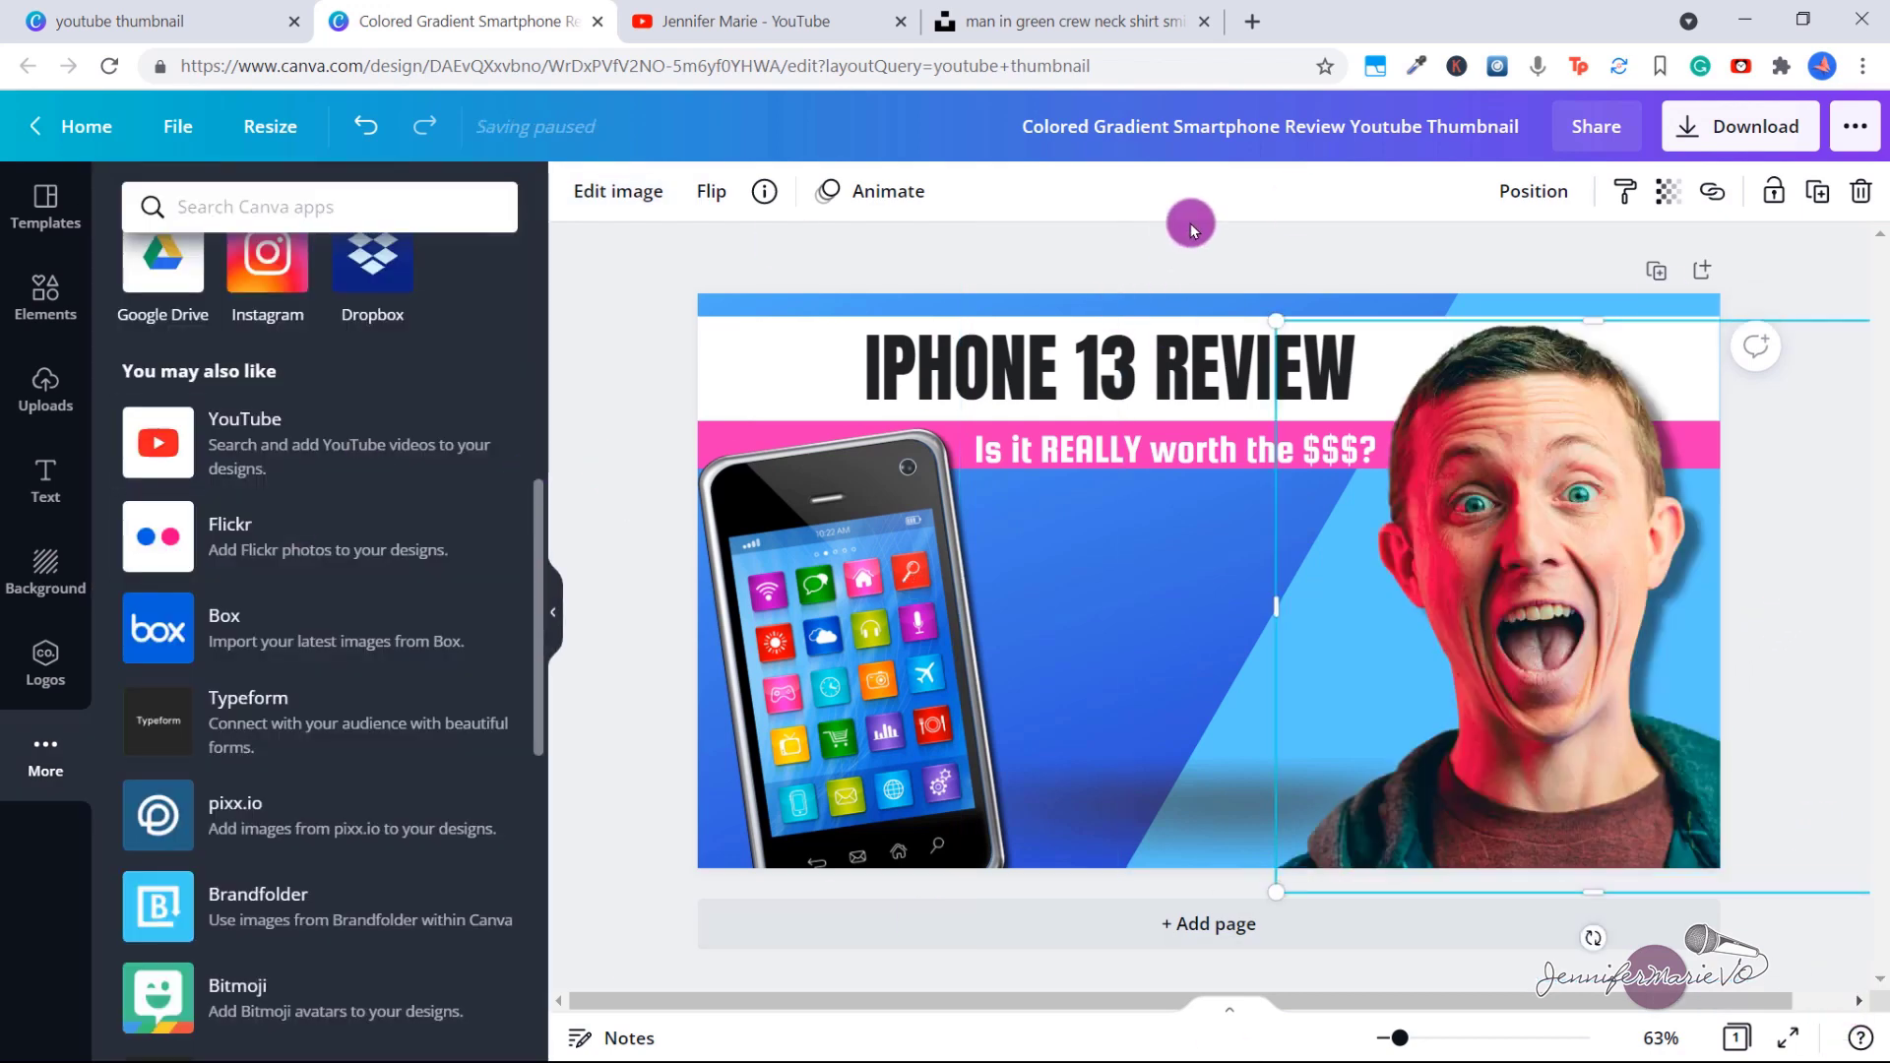
Download the finished thumbnail as a PNG at size 1, keeping the default options
left_click(1758, 126)
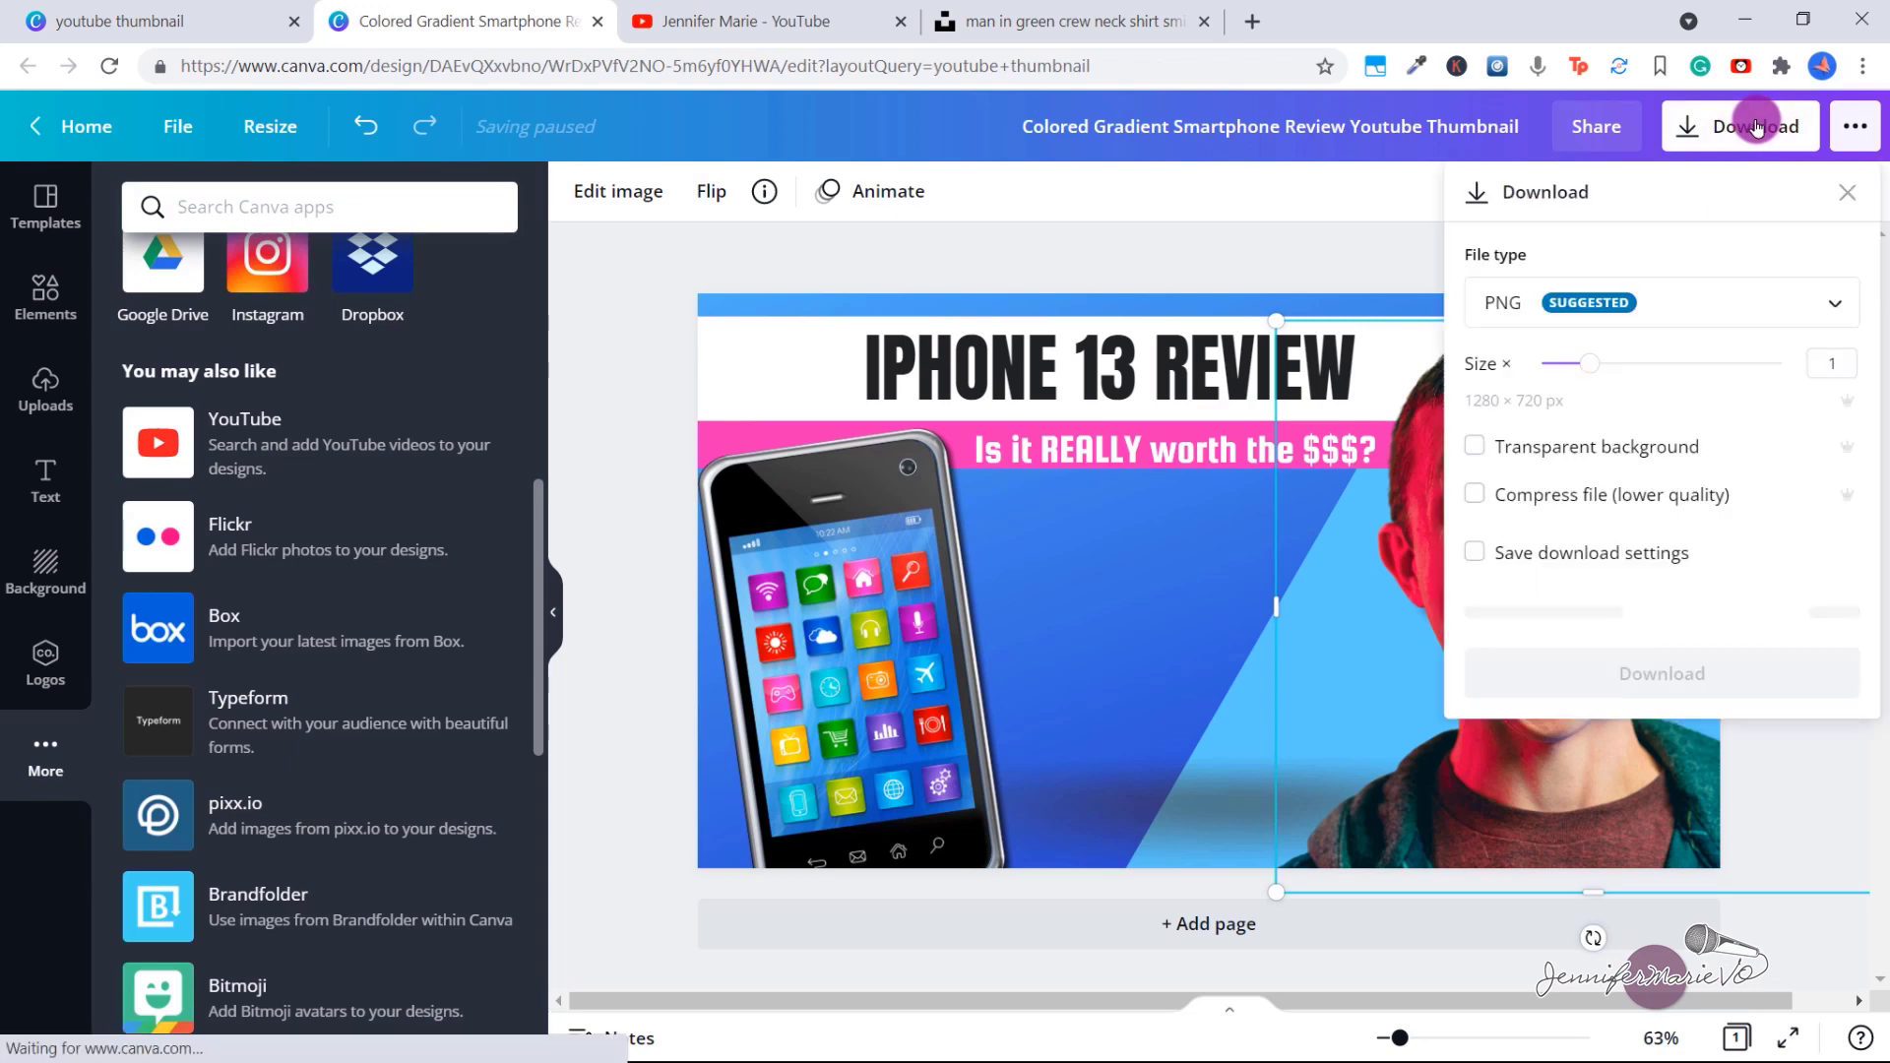
left_click(1738, 320)
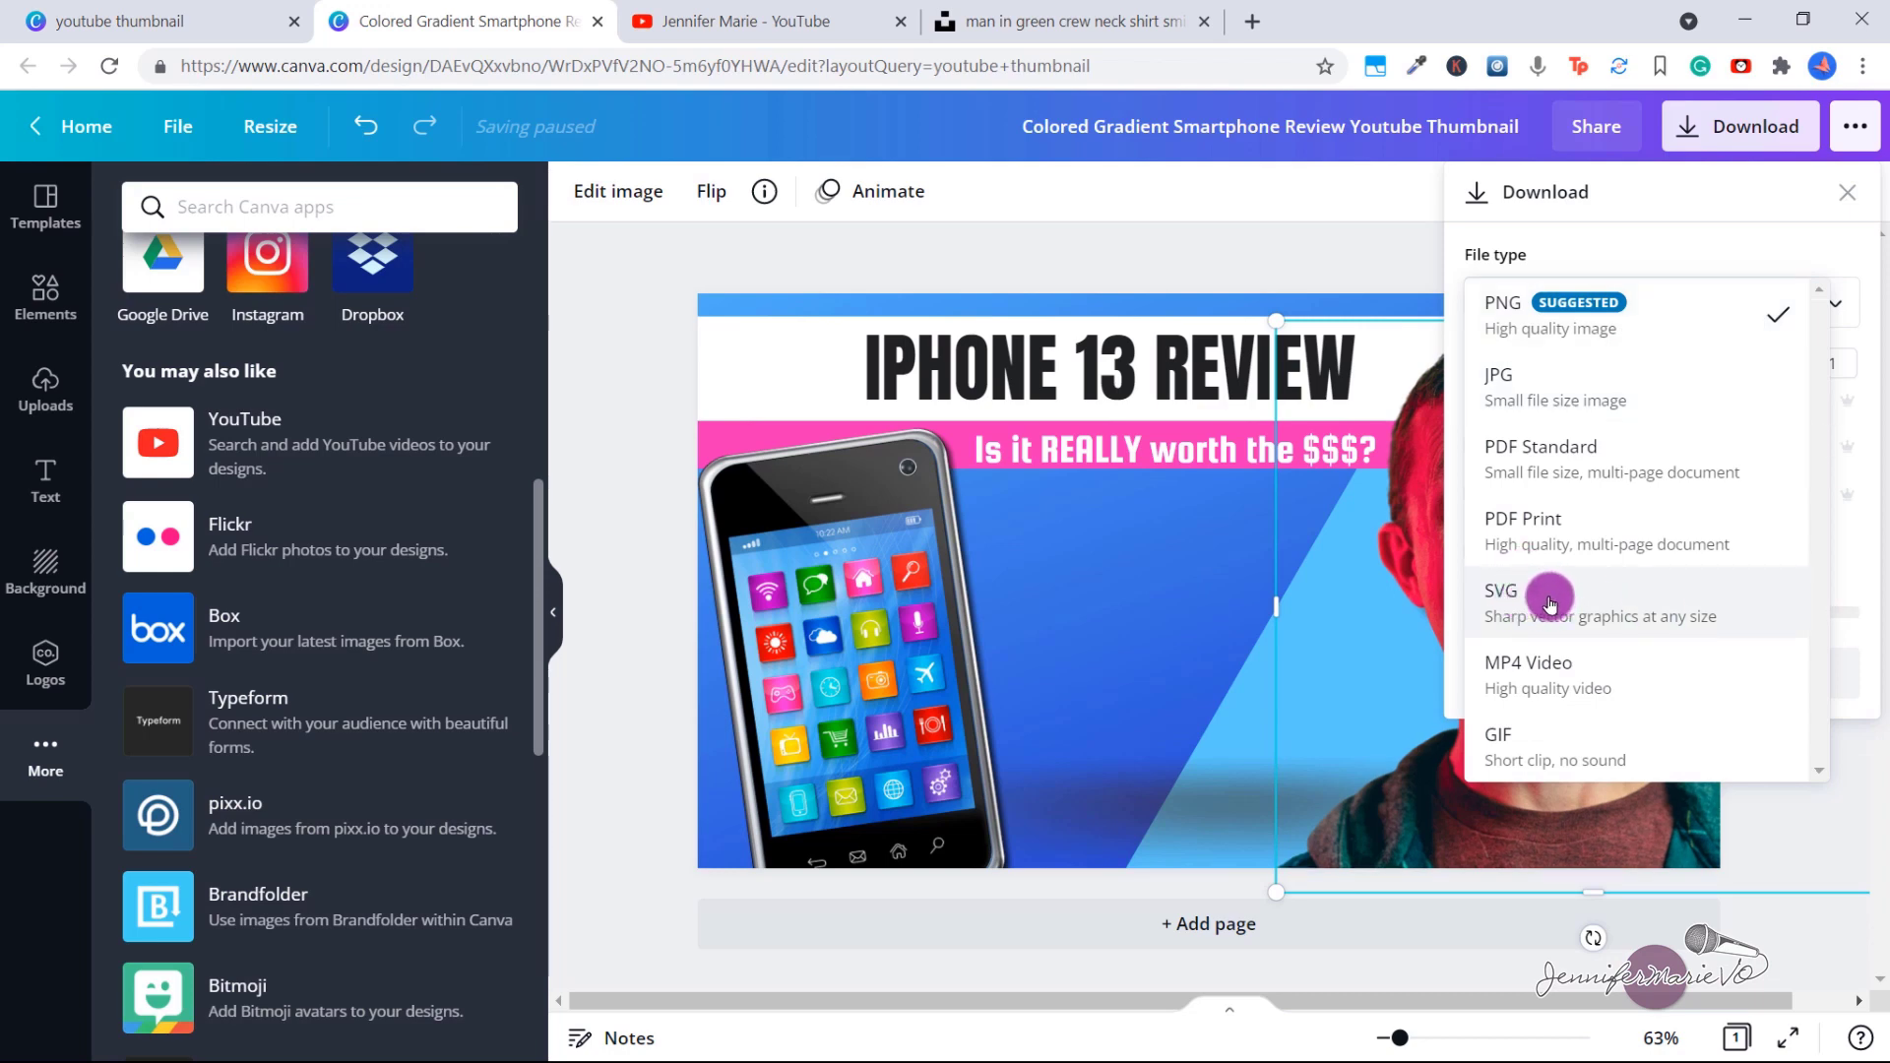
left_click(1670, 252)
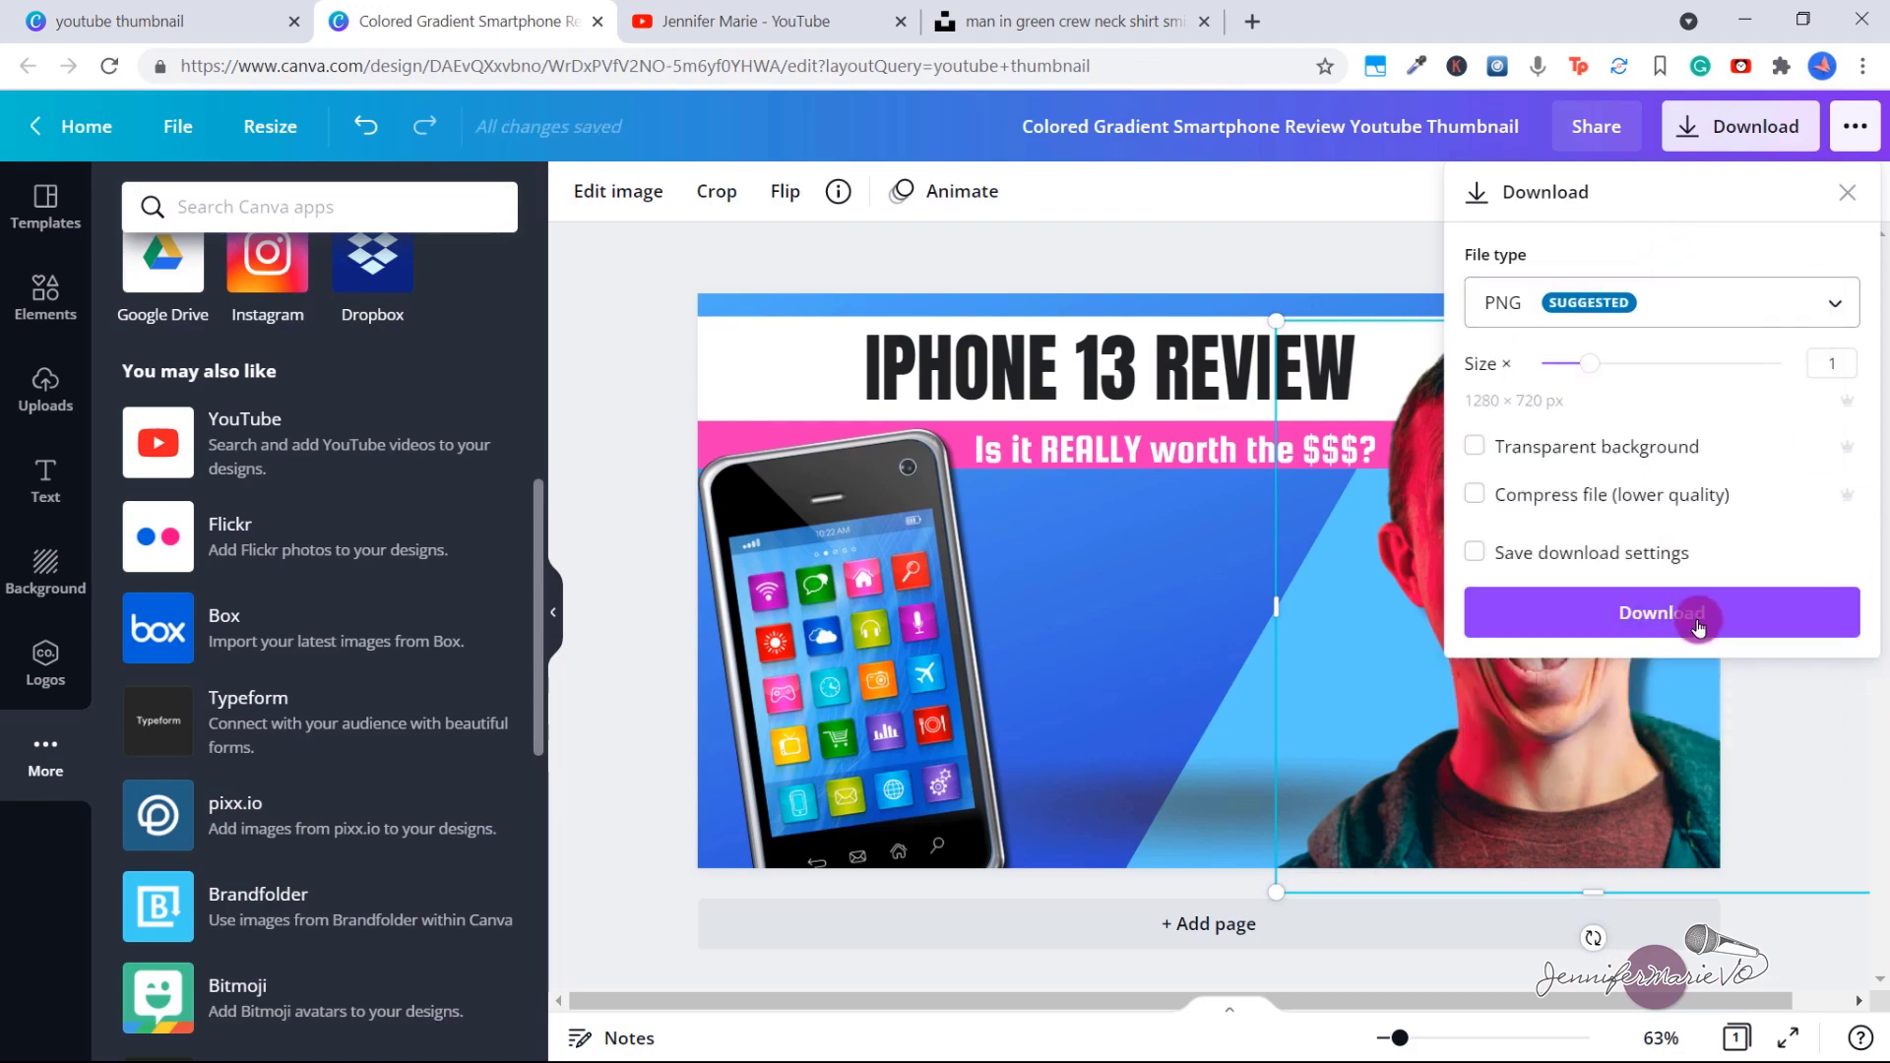
left_click(1697, 624)
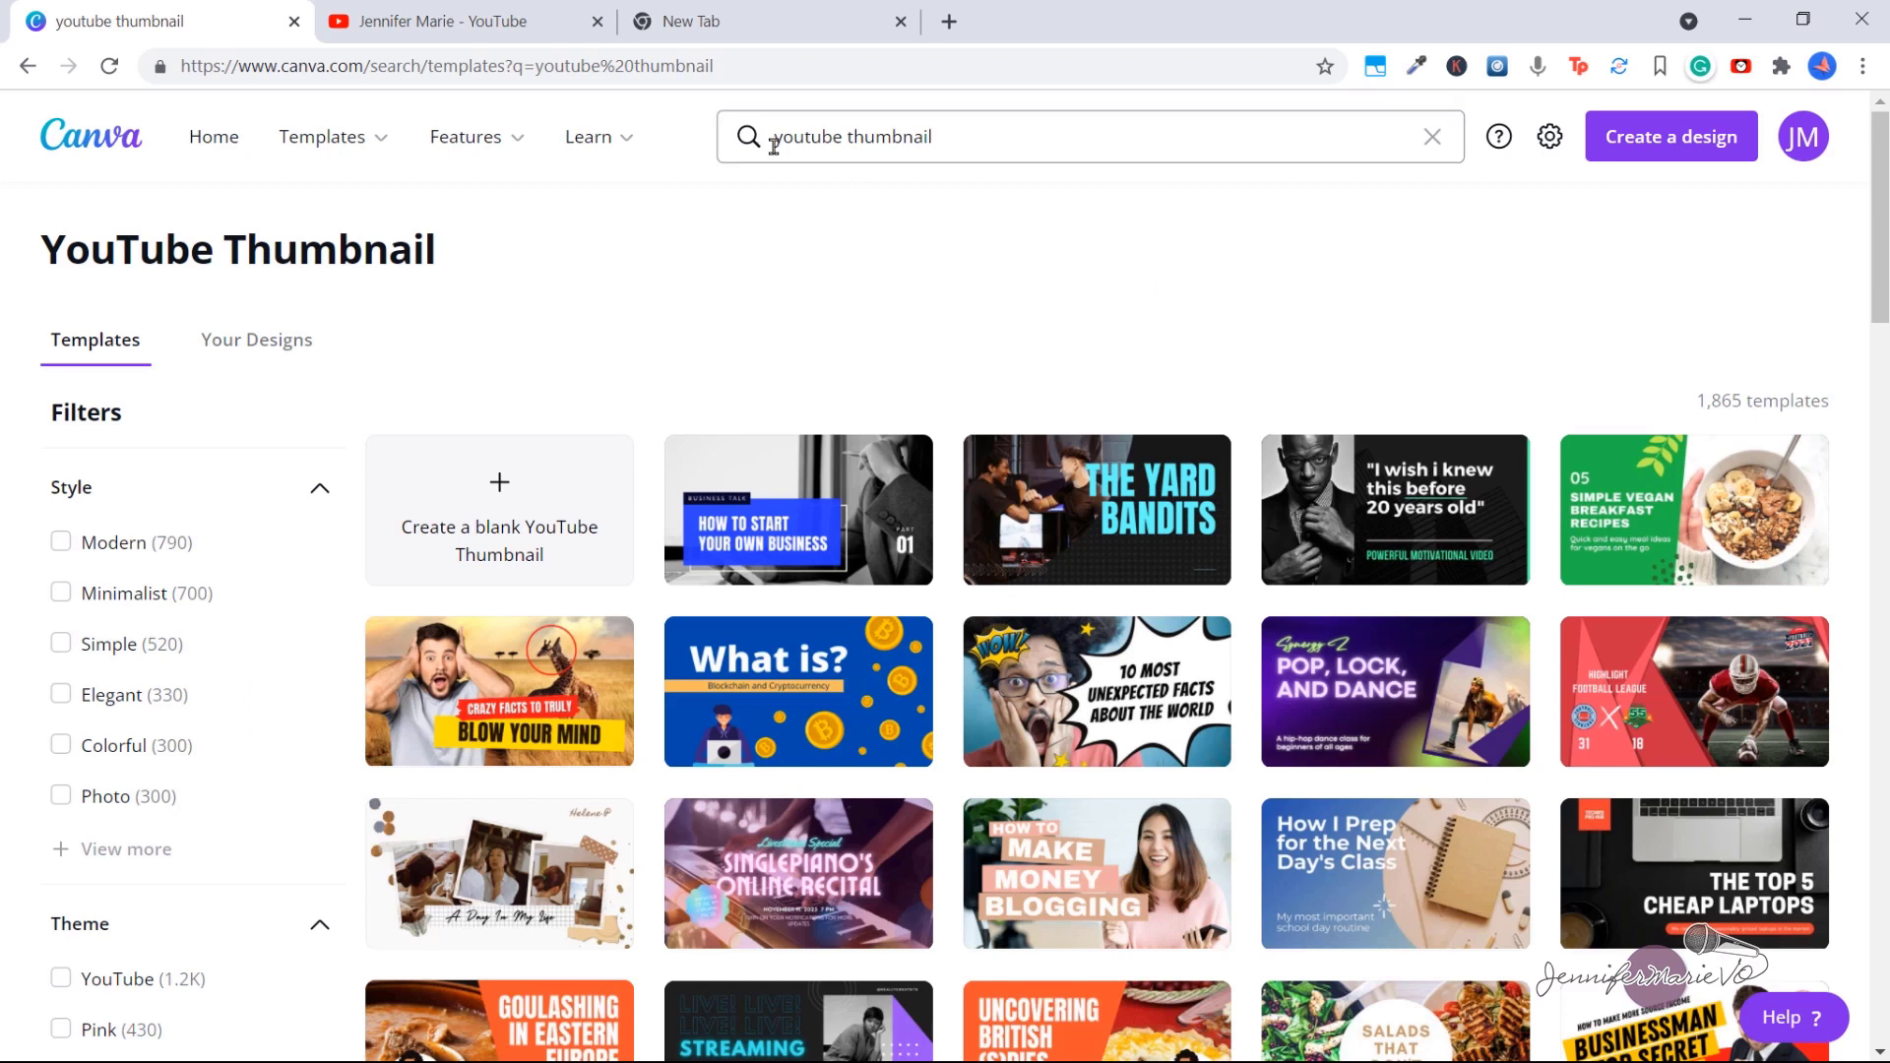
Create a blank YouTube thumbnail from the template results and fill its background with solid red
left_click(564, 550)
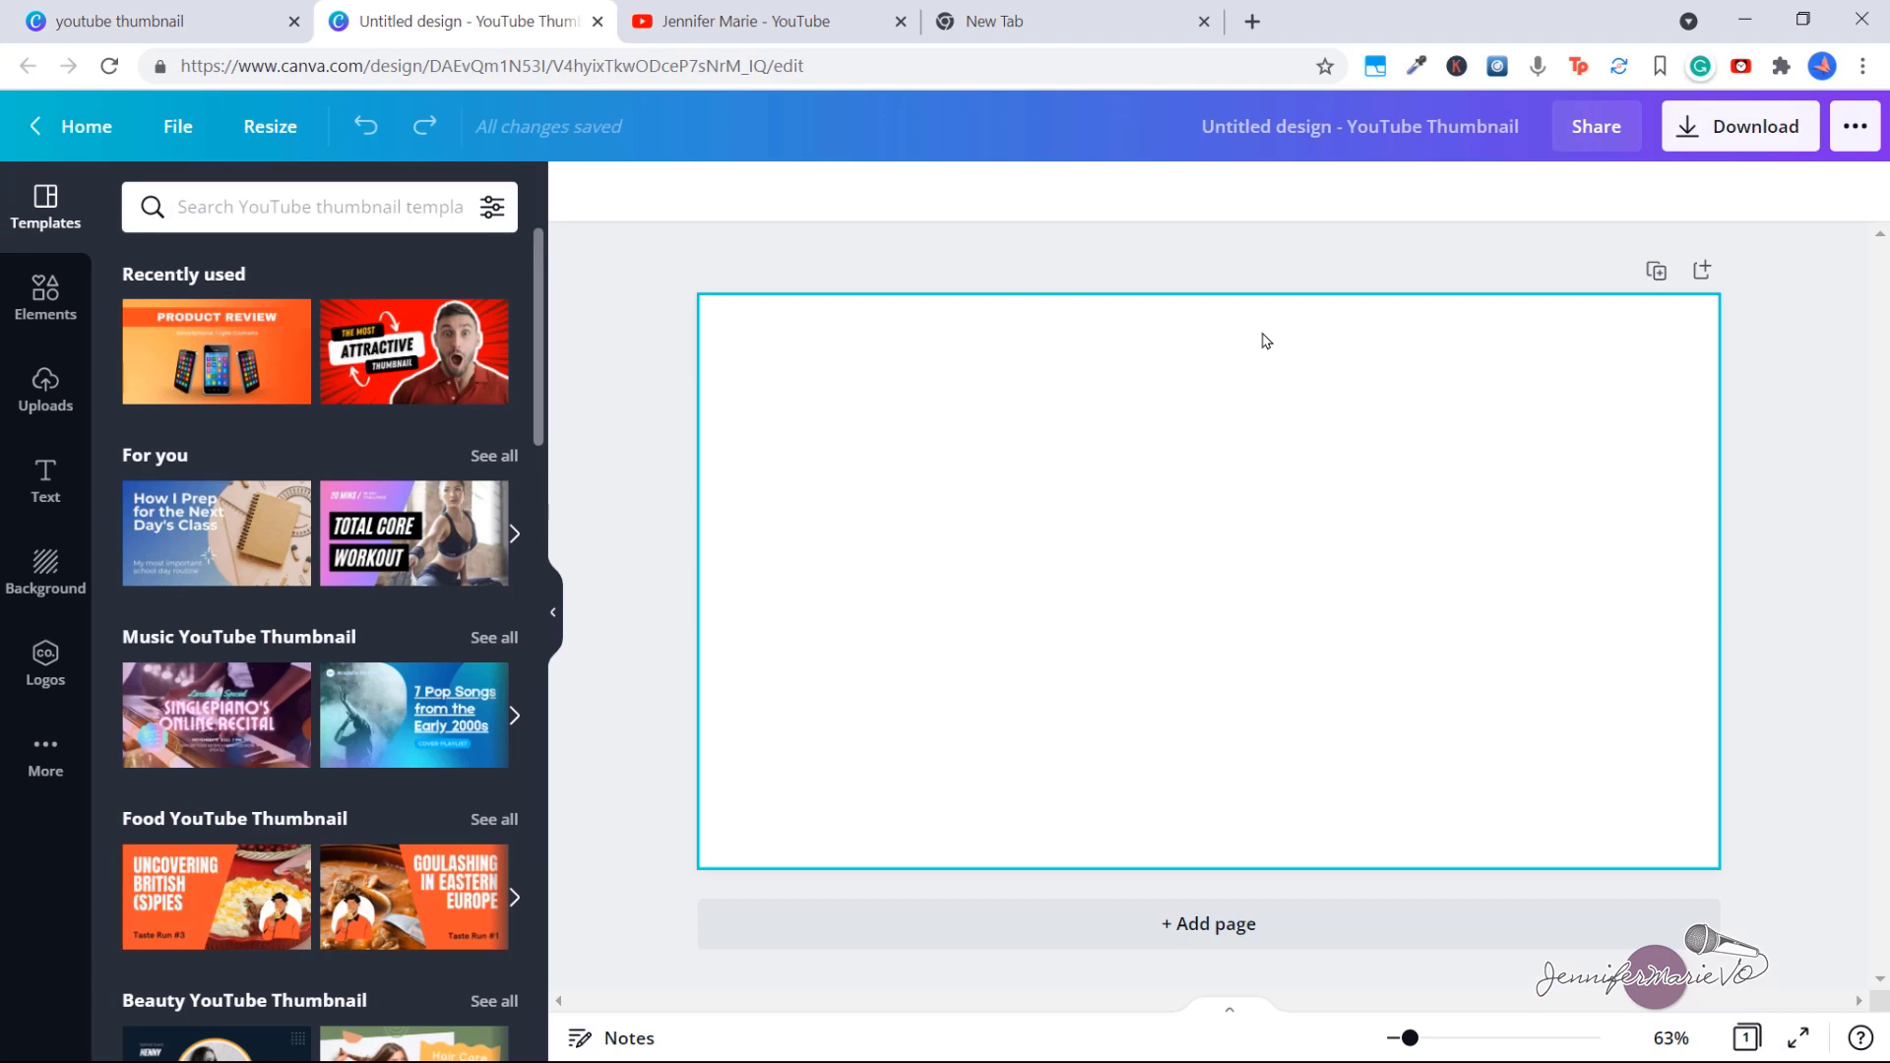
left_click(61, 581)
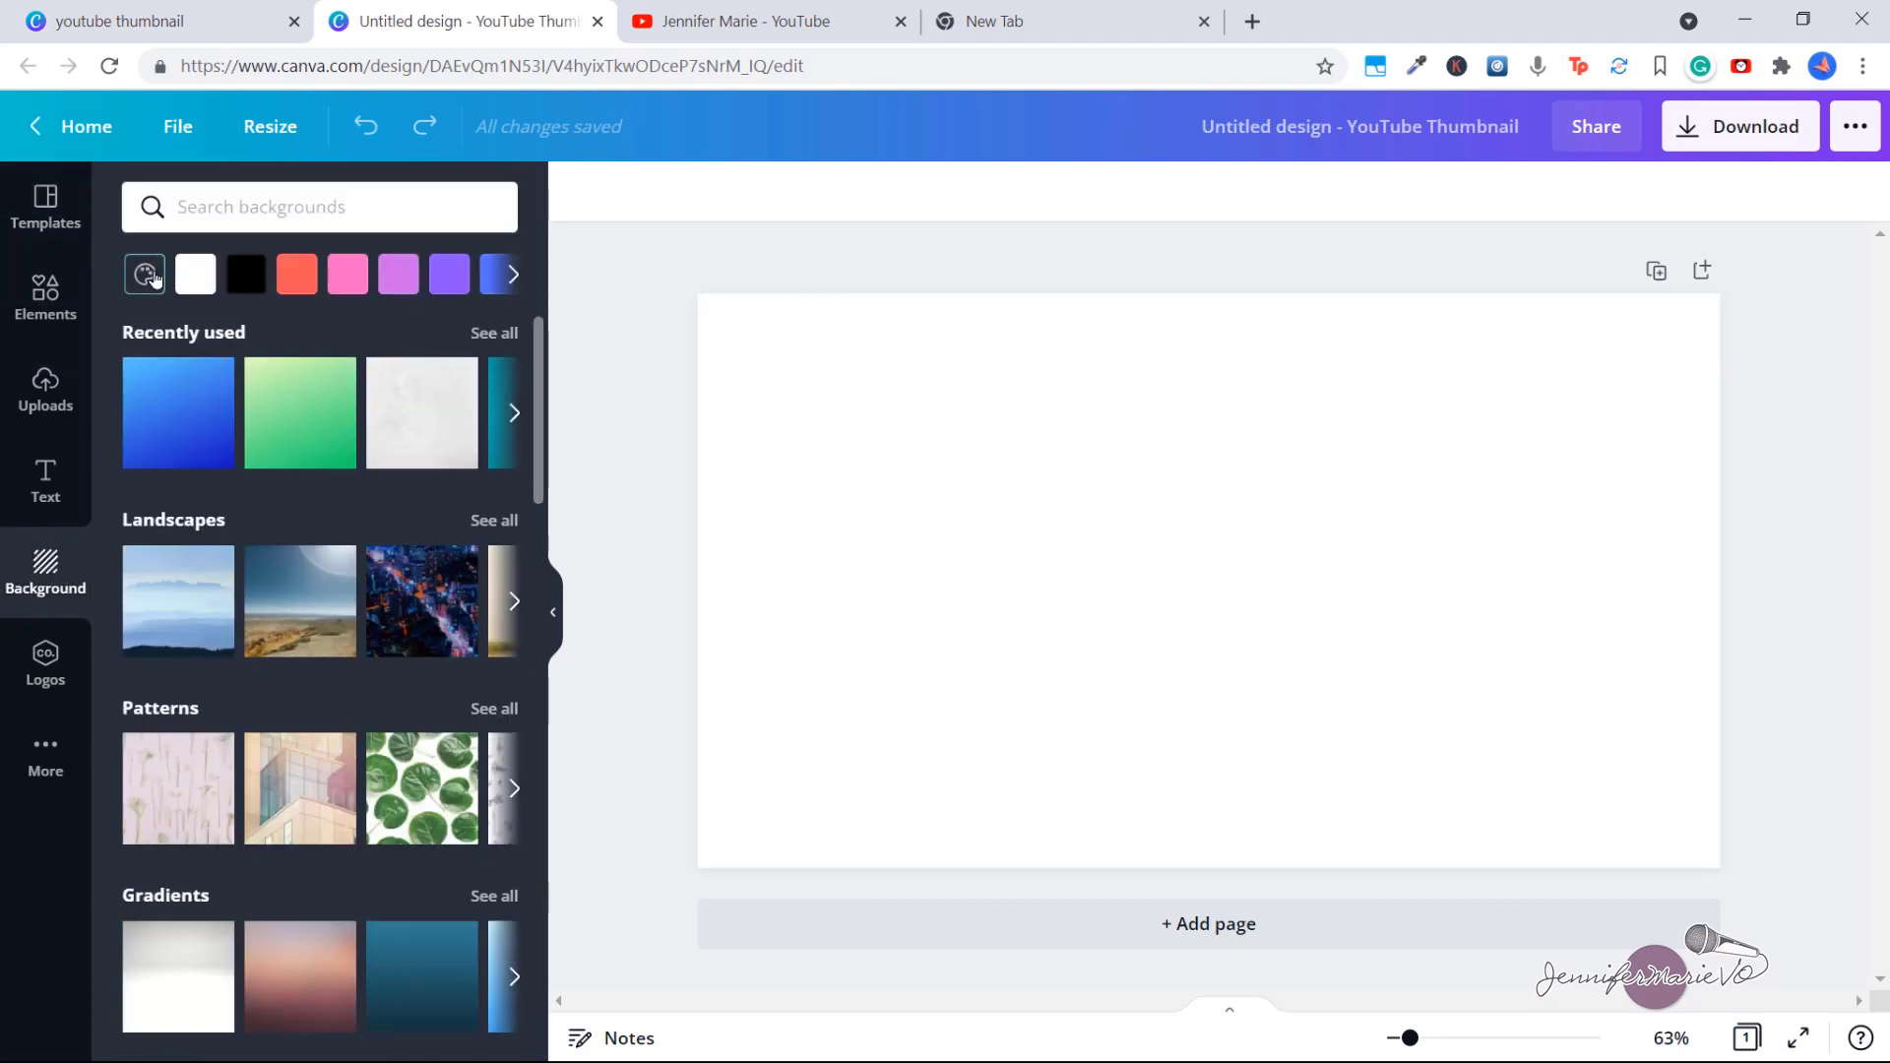
left_click(155, 278)
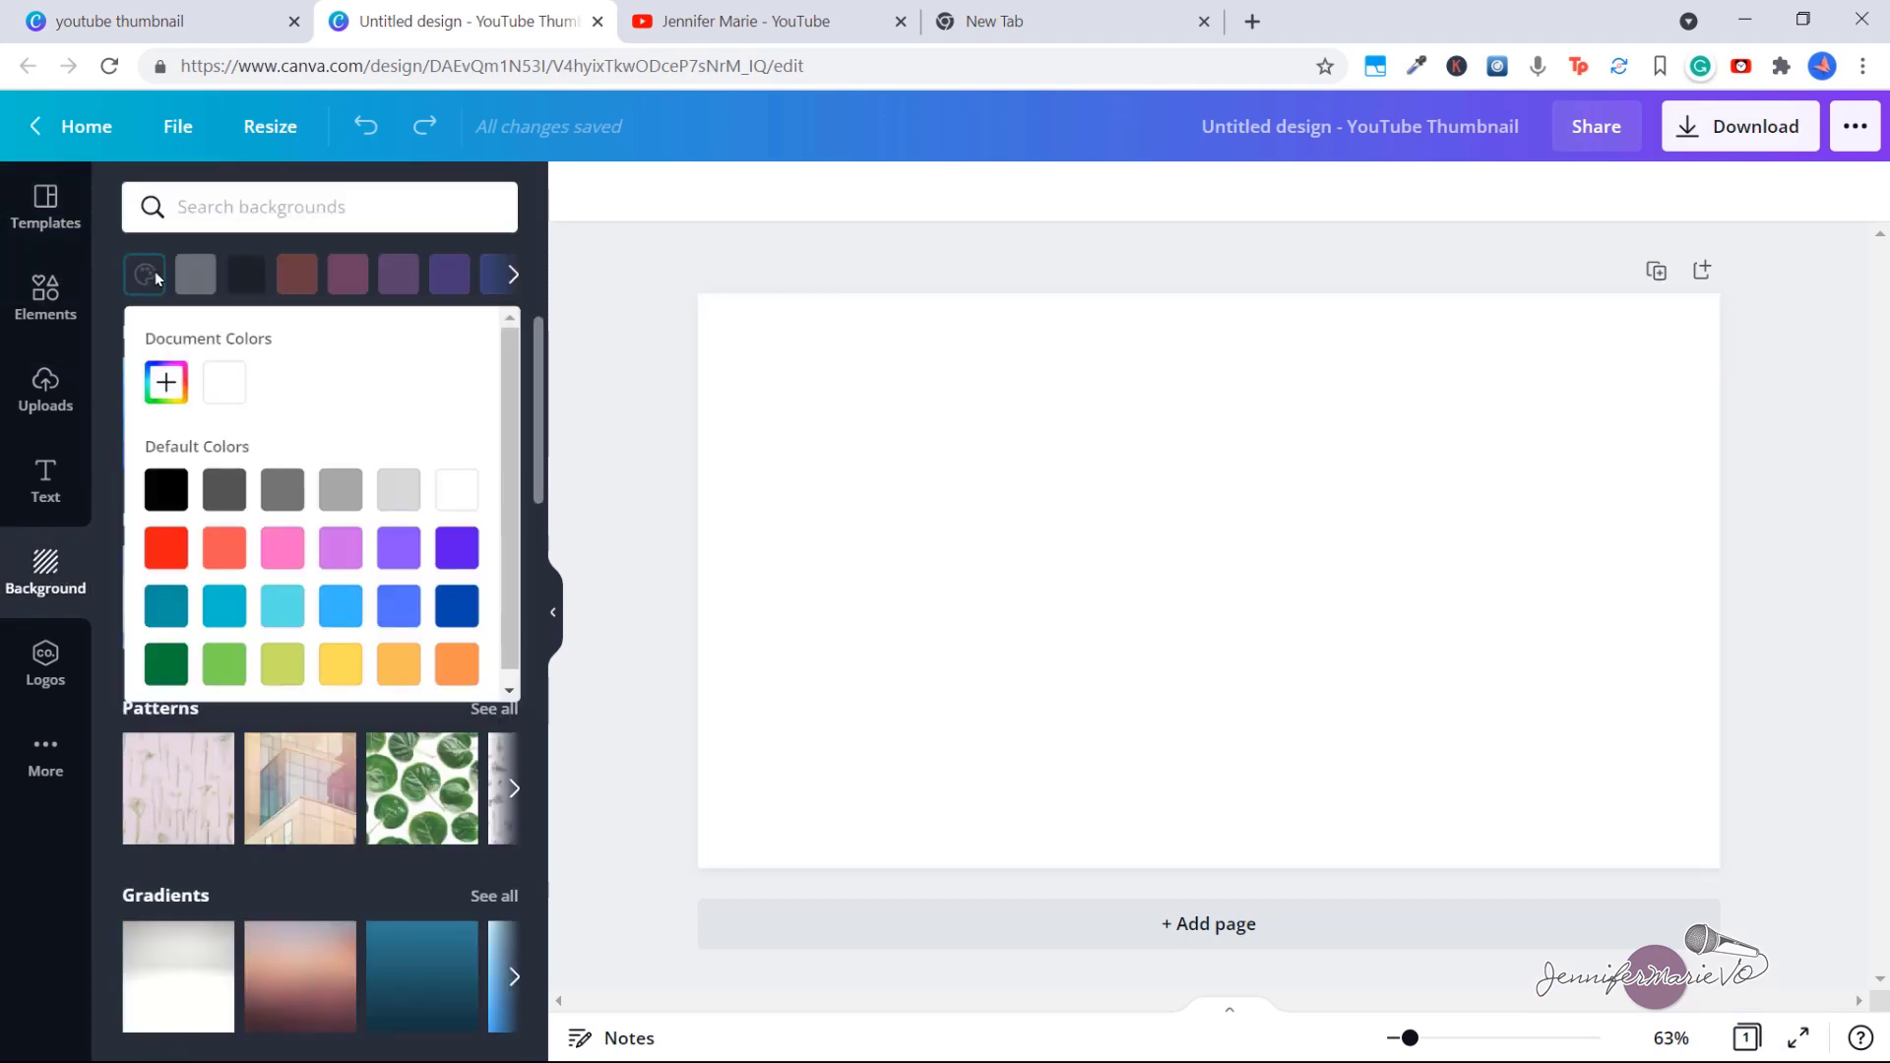
left_click(157, 552)
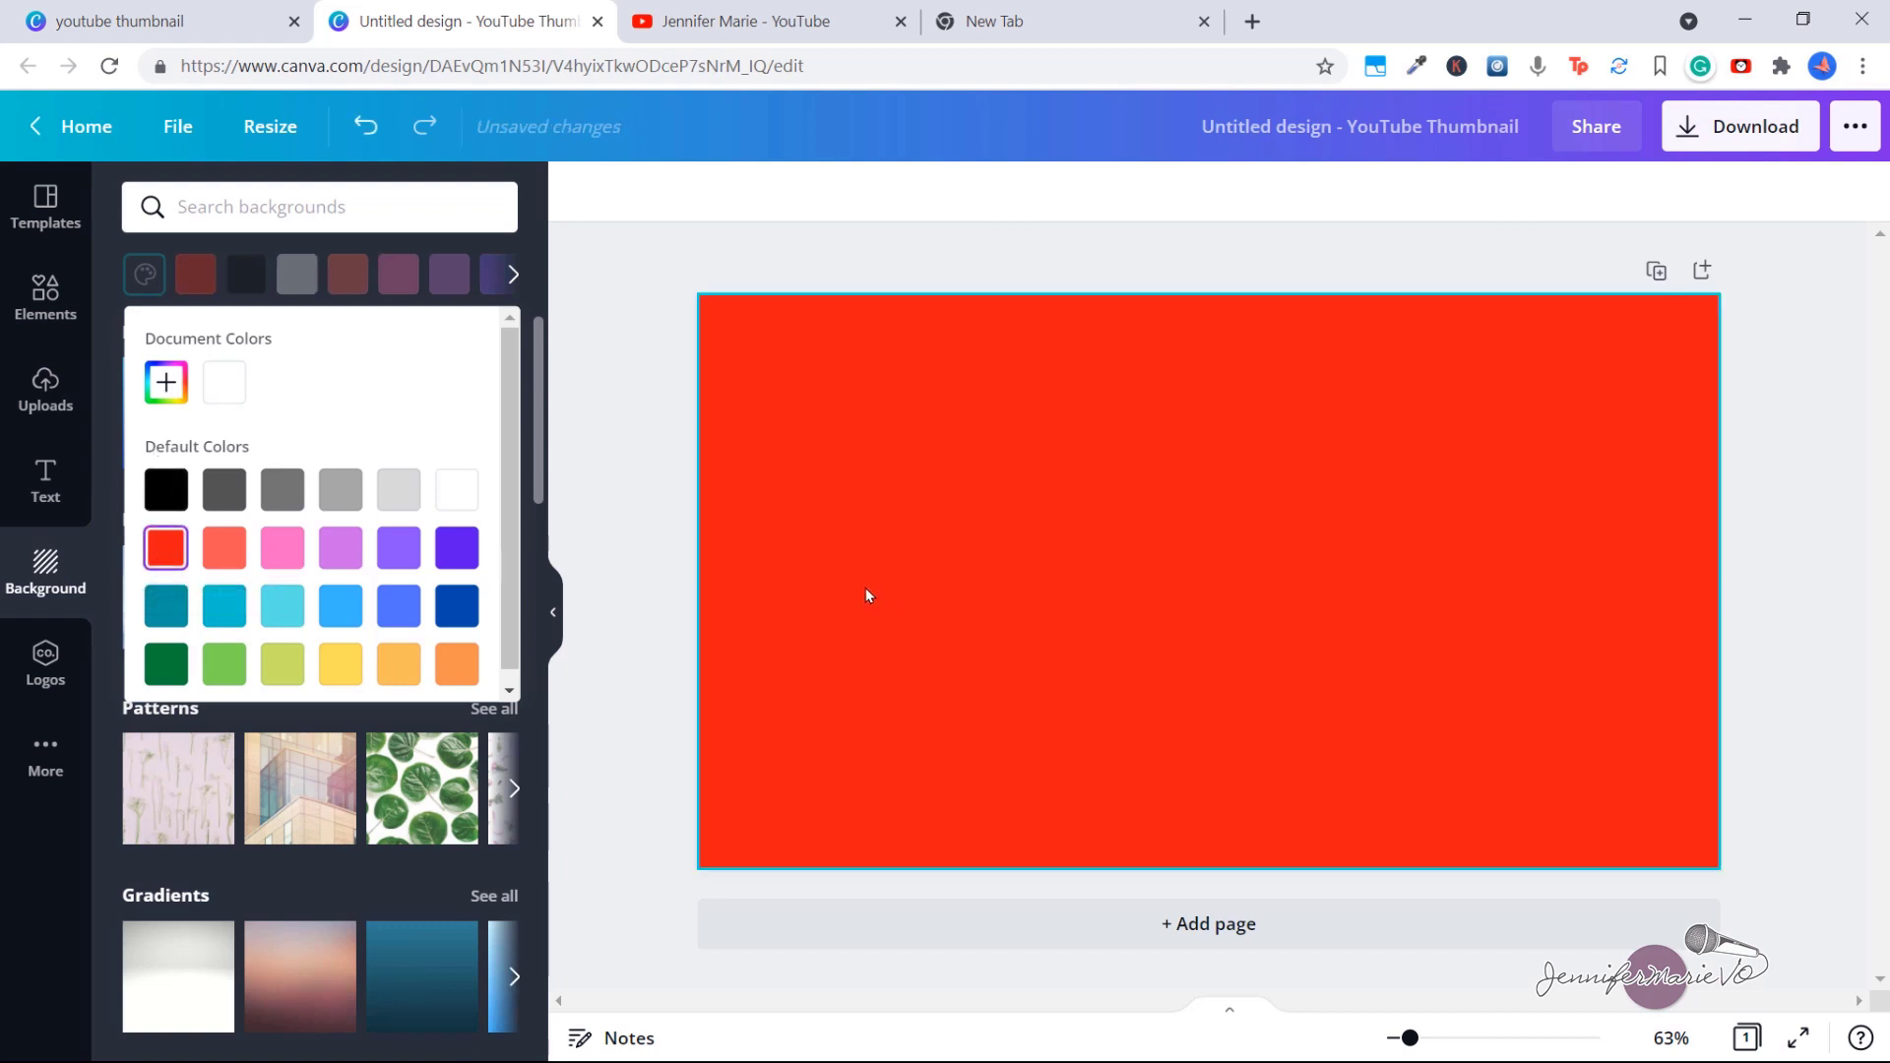
left_click(608, 308)
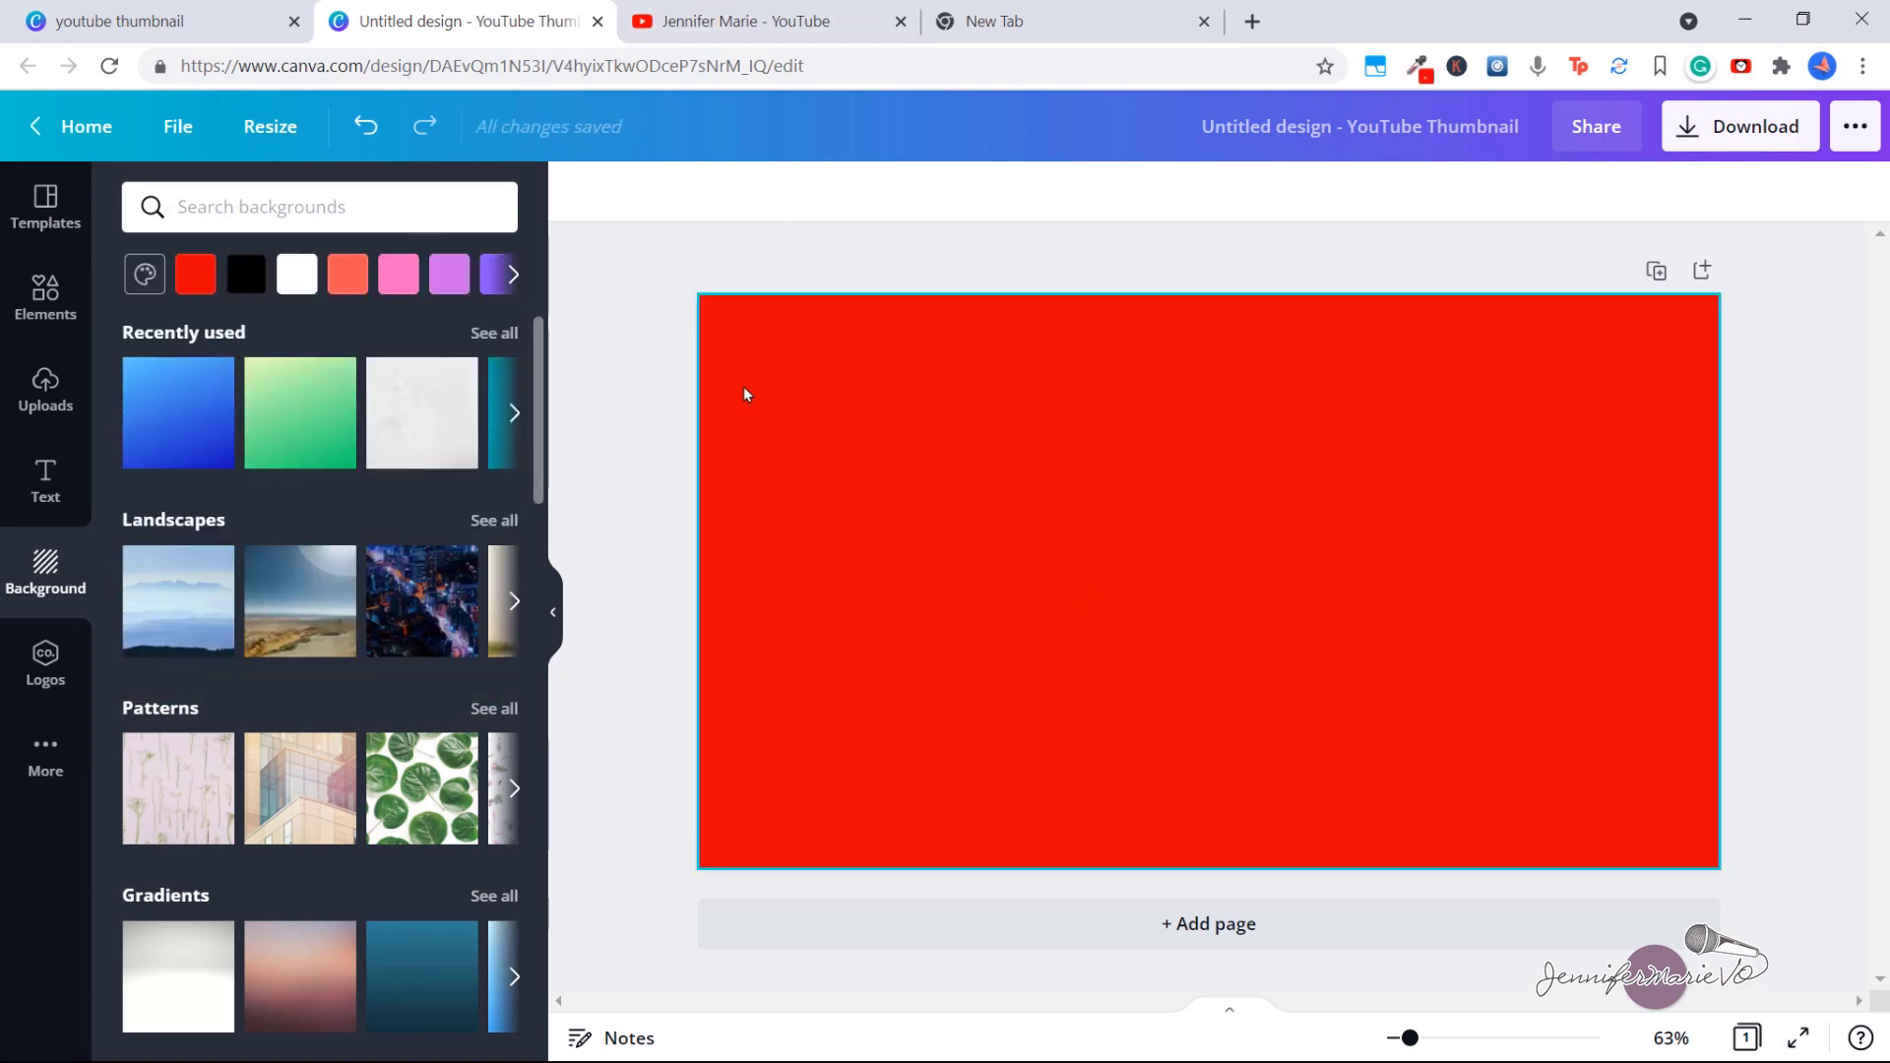
Upload the photo of the smiling blonde woman from the Downloads folder and add it to the red thumbnail
left_click(38, 406)
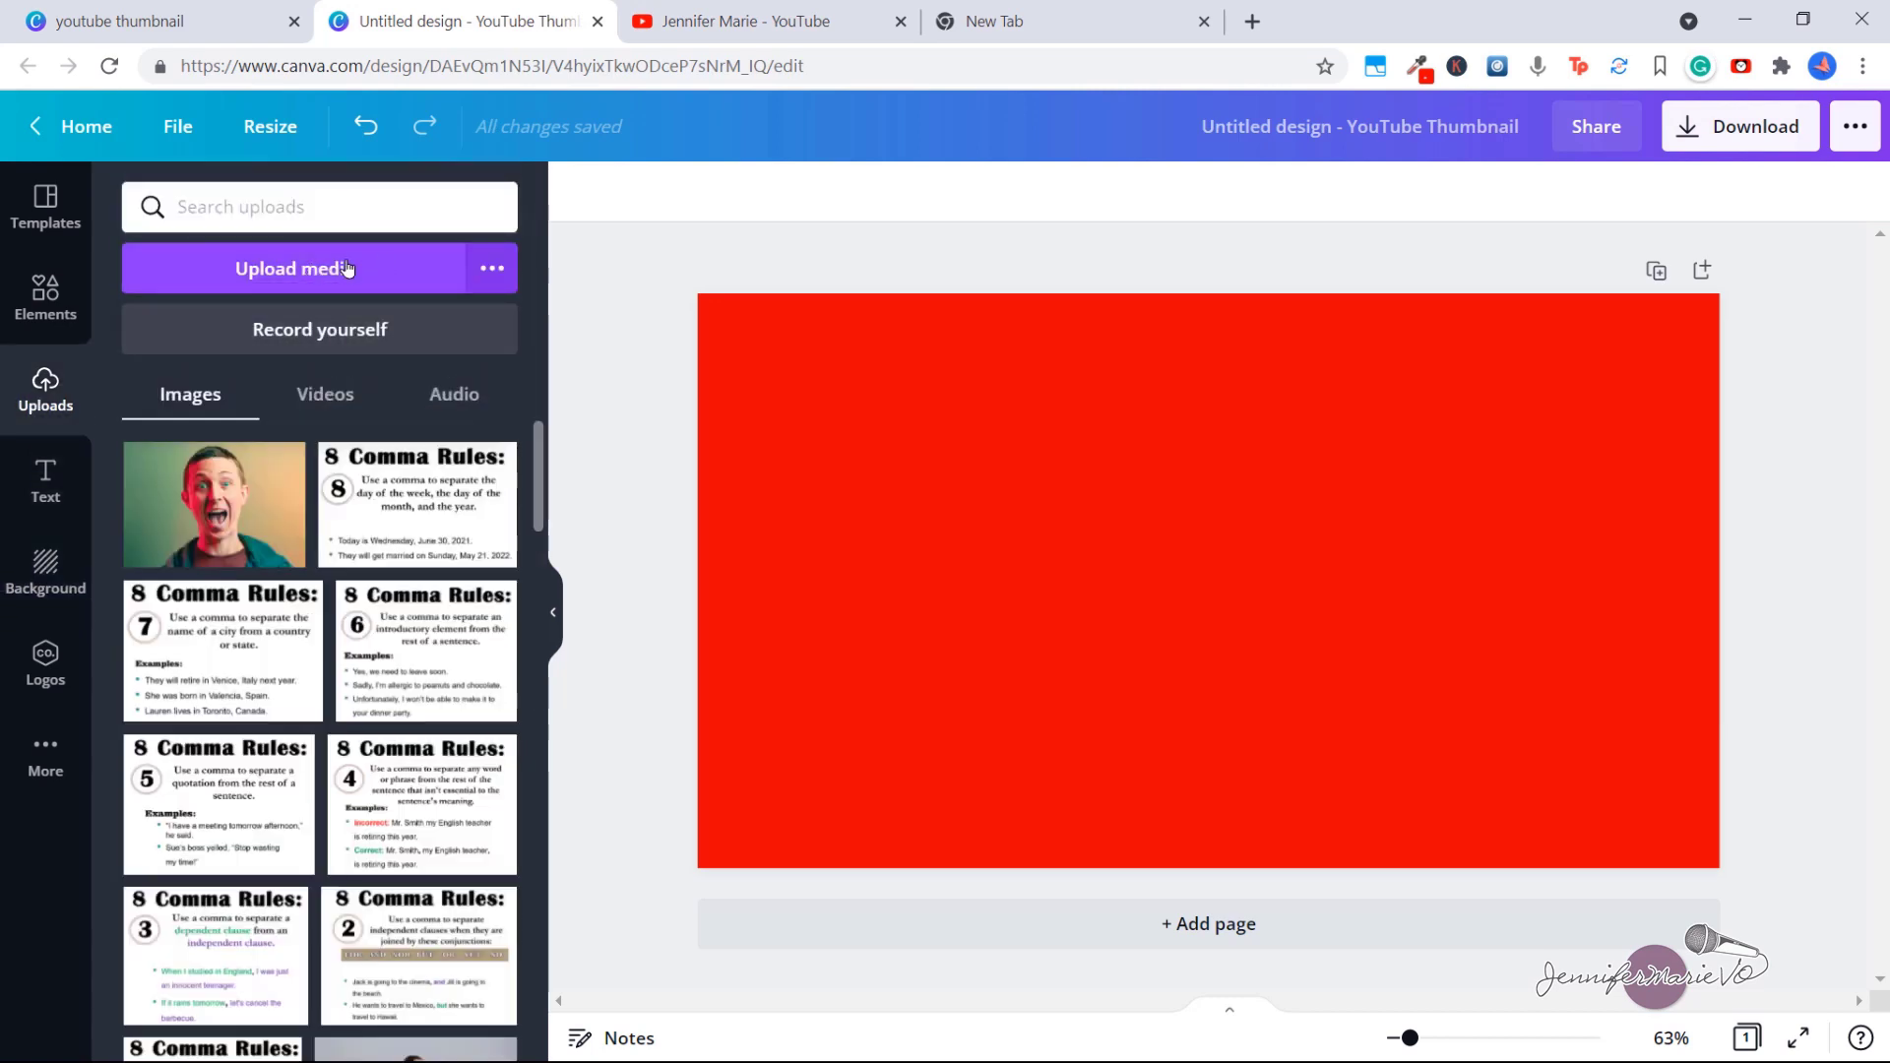
left_click(346, 267)
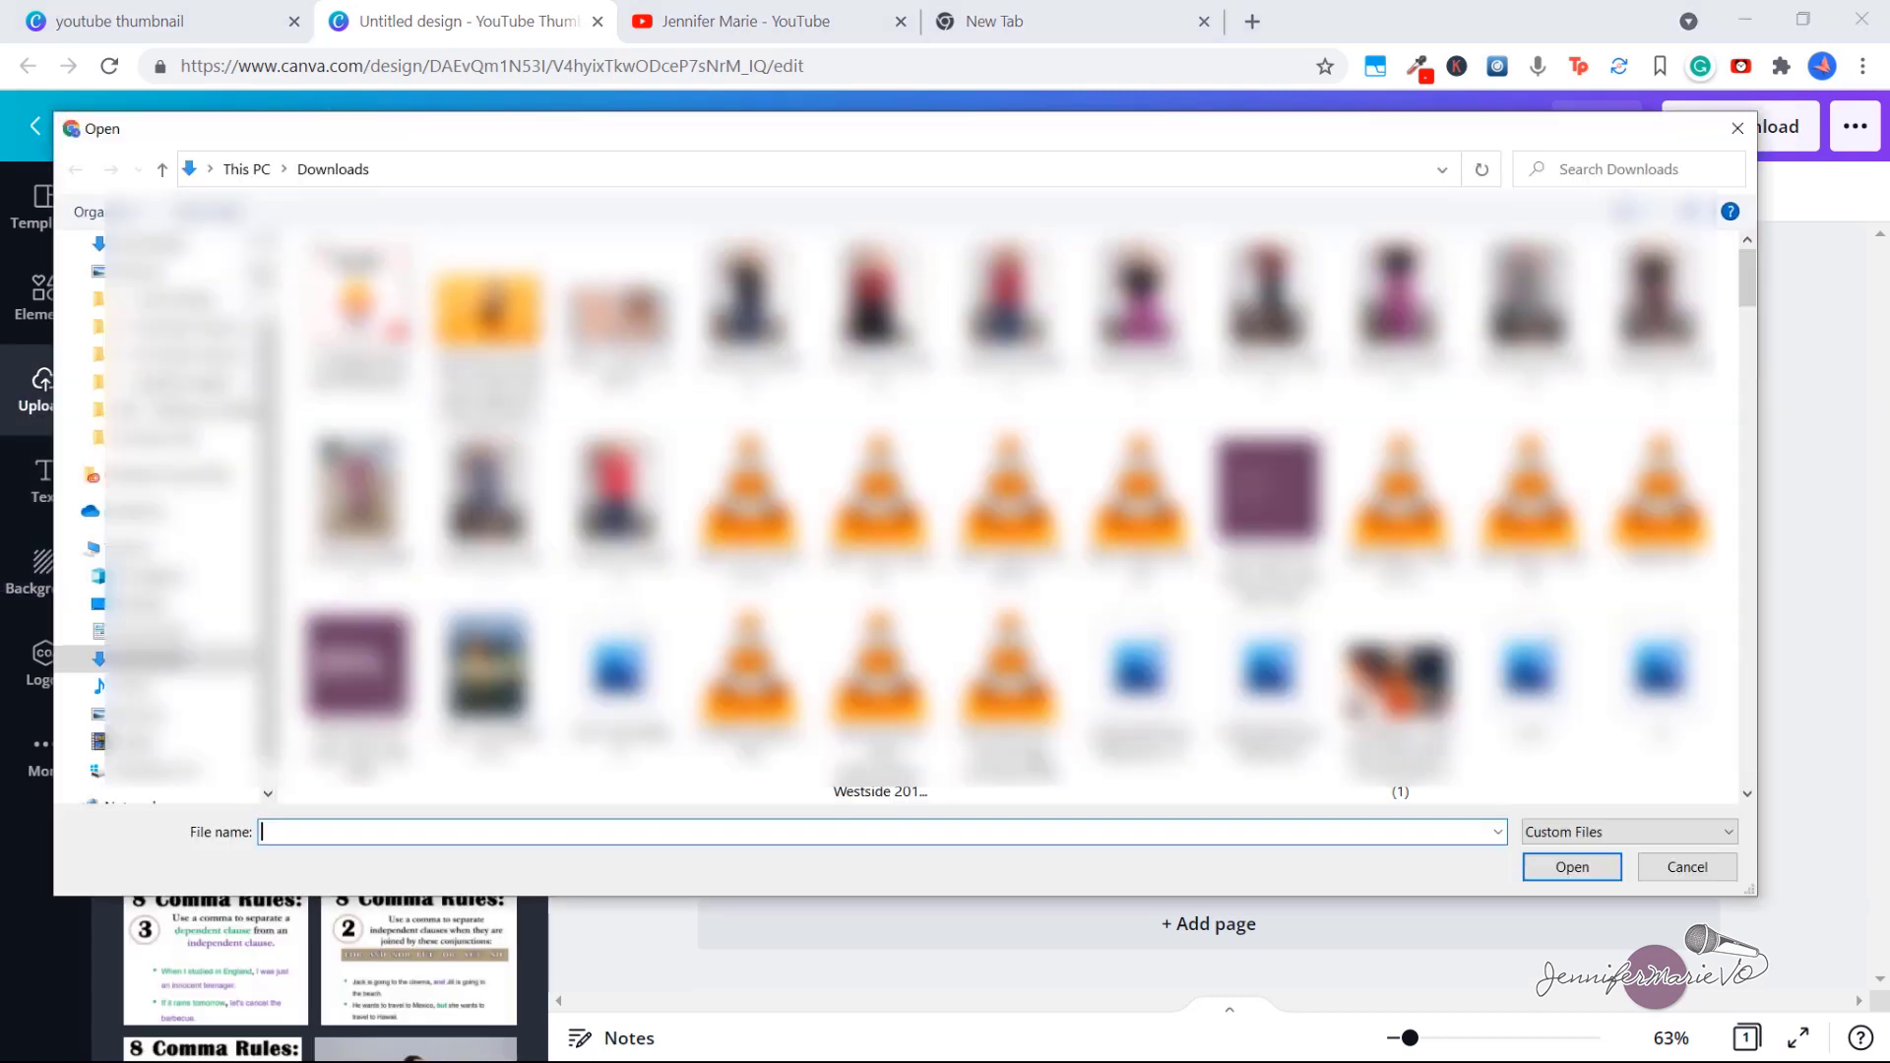
double_click(353, 441)
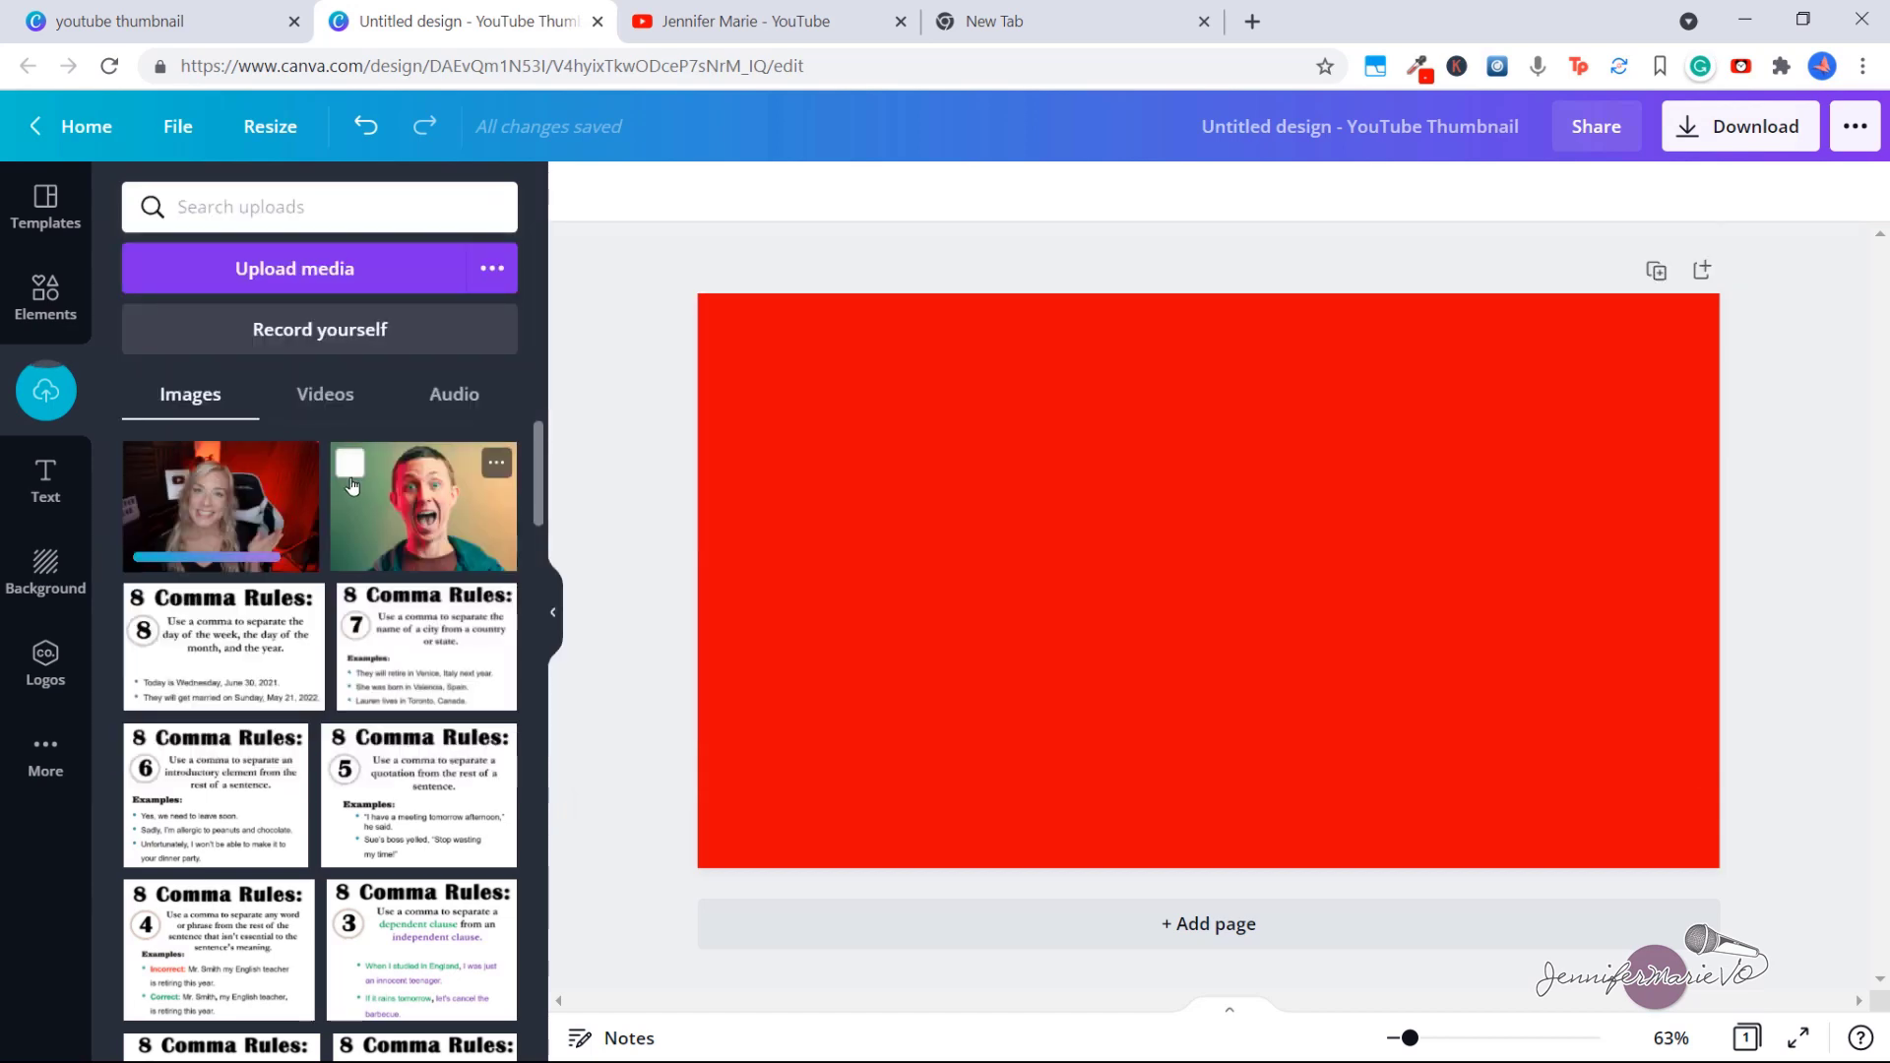
left_click(222, 522)
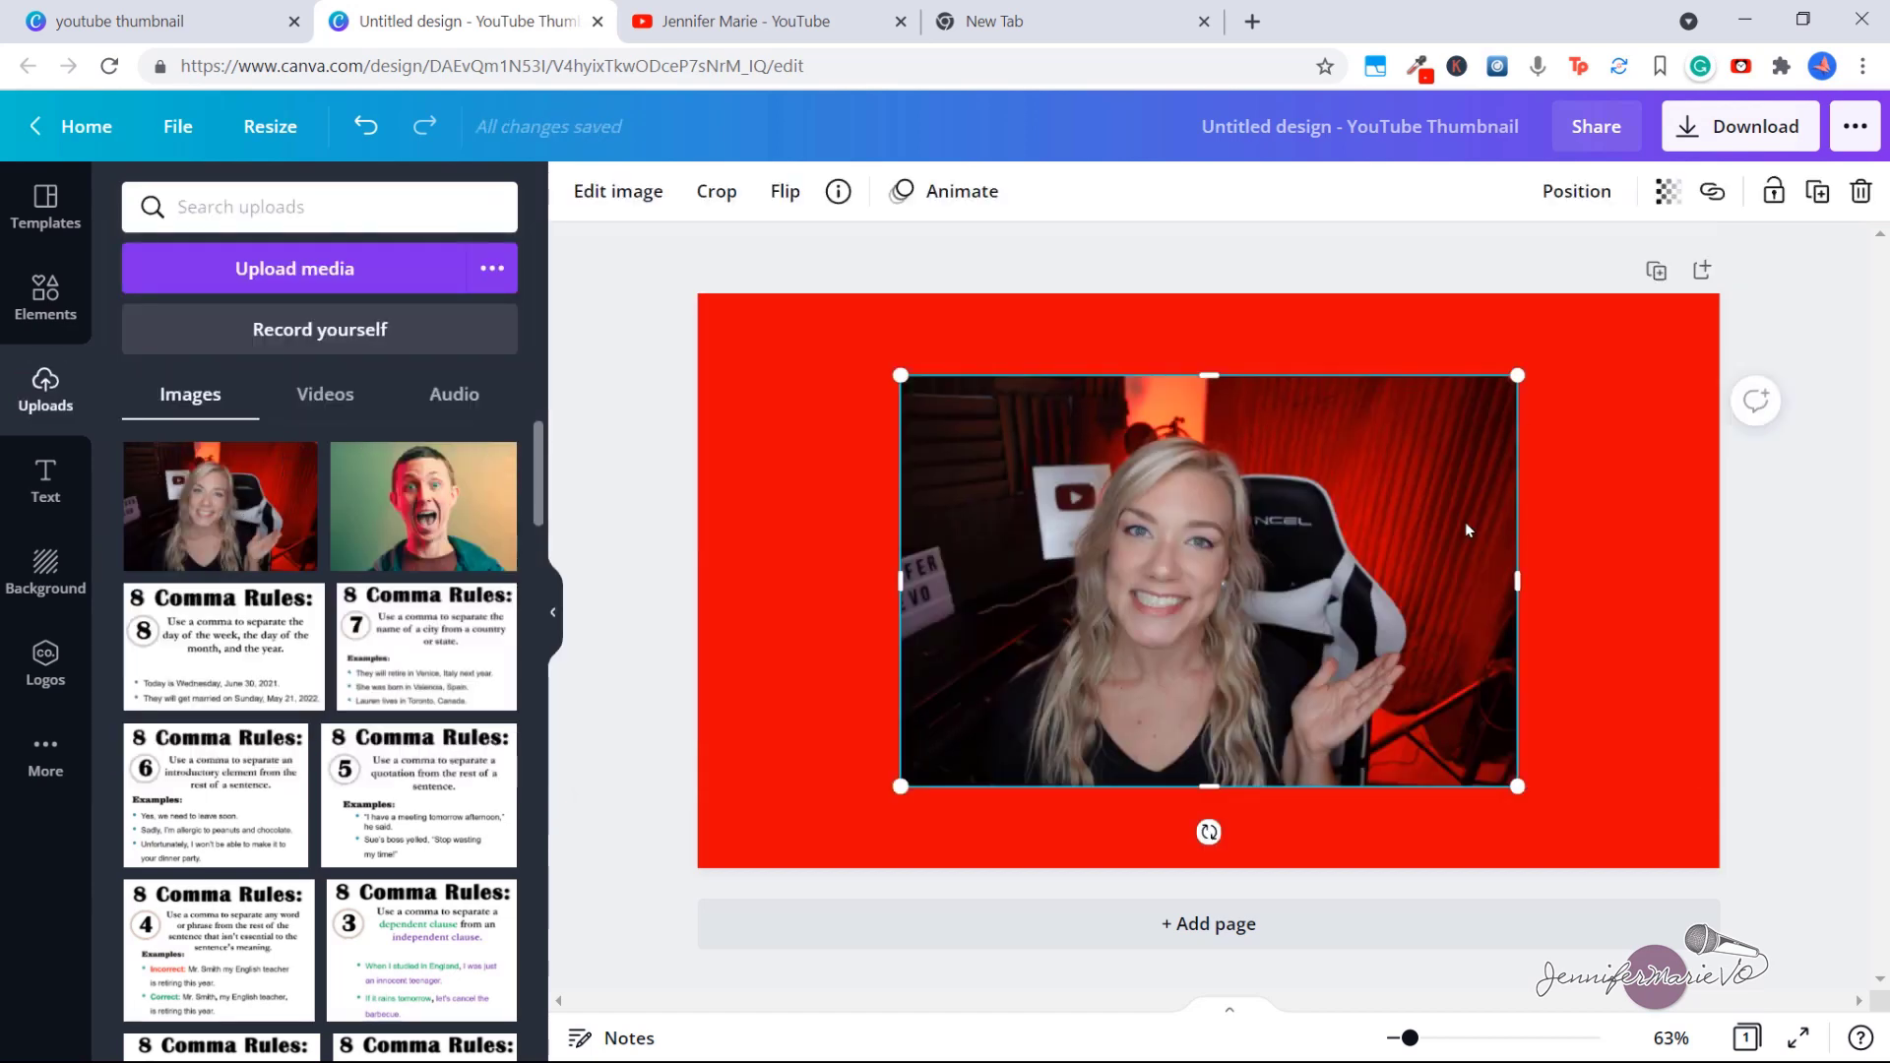
Enlarge the woman's photo to cover most of the thumbnail and align its lower edge with the page's lower edge
left_click_drag(1394, 652, 1571, 581)
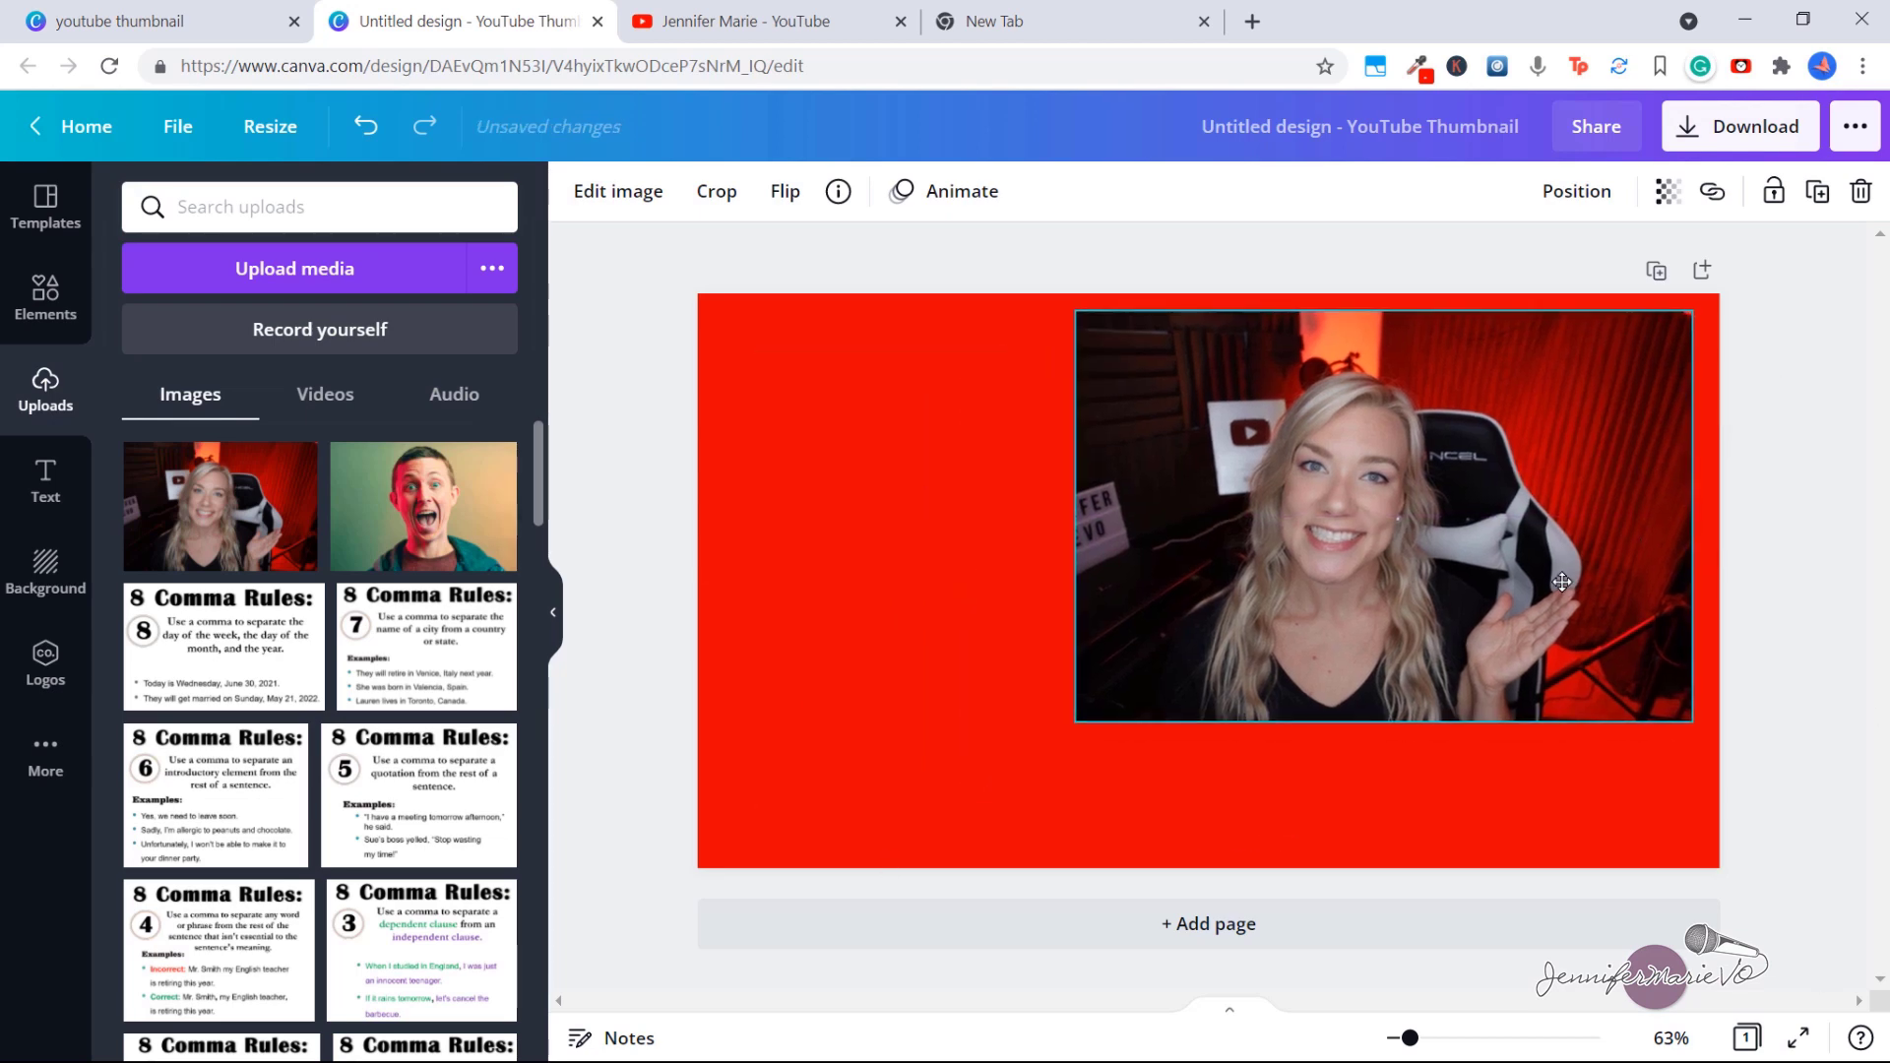
left_click_drag(1063, 723, 761, 882)
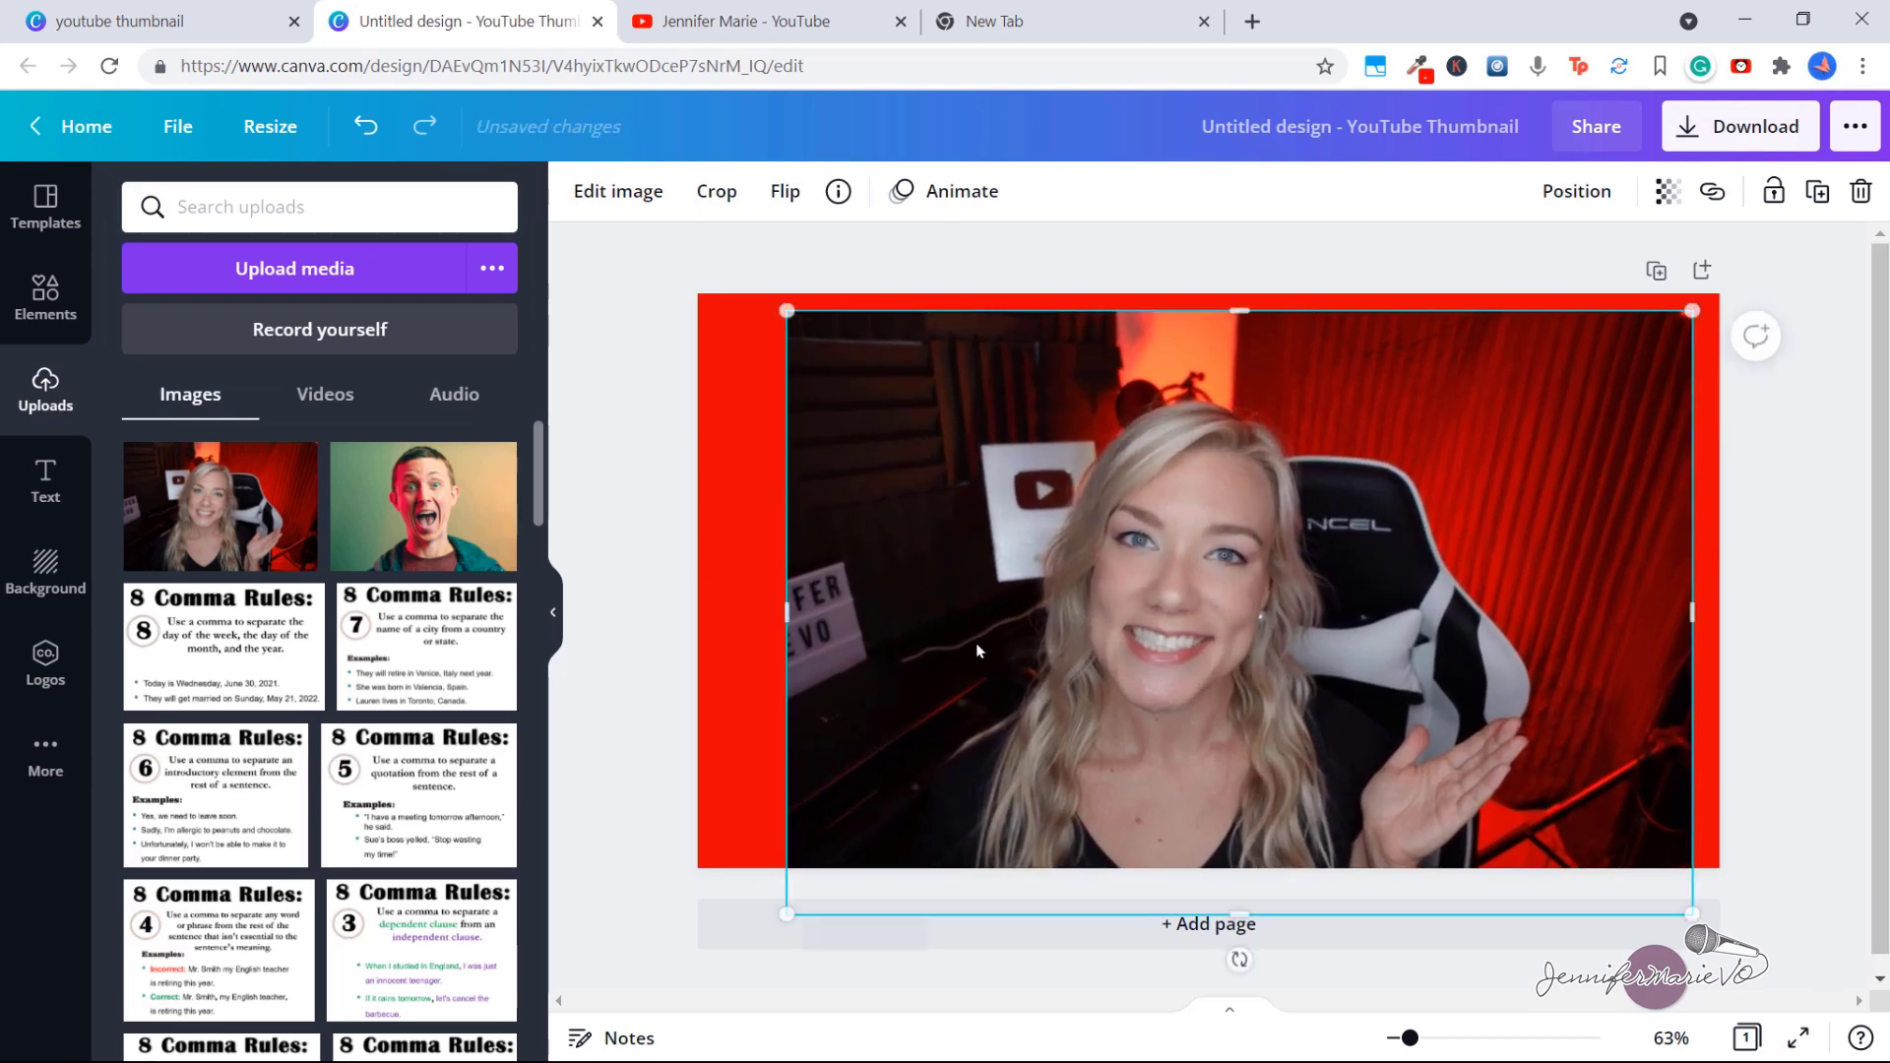
left_click_drag(1204, 638, 1203, 591)
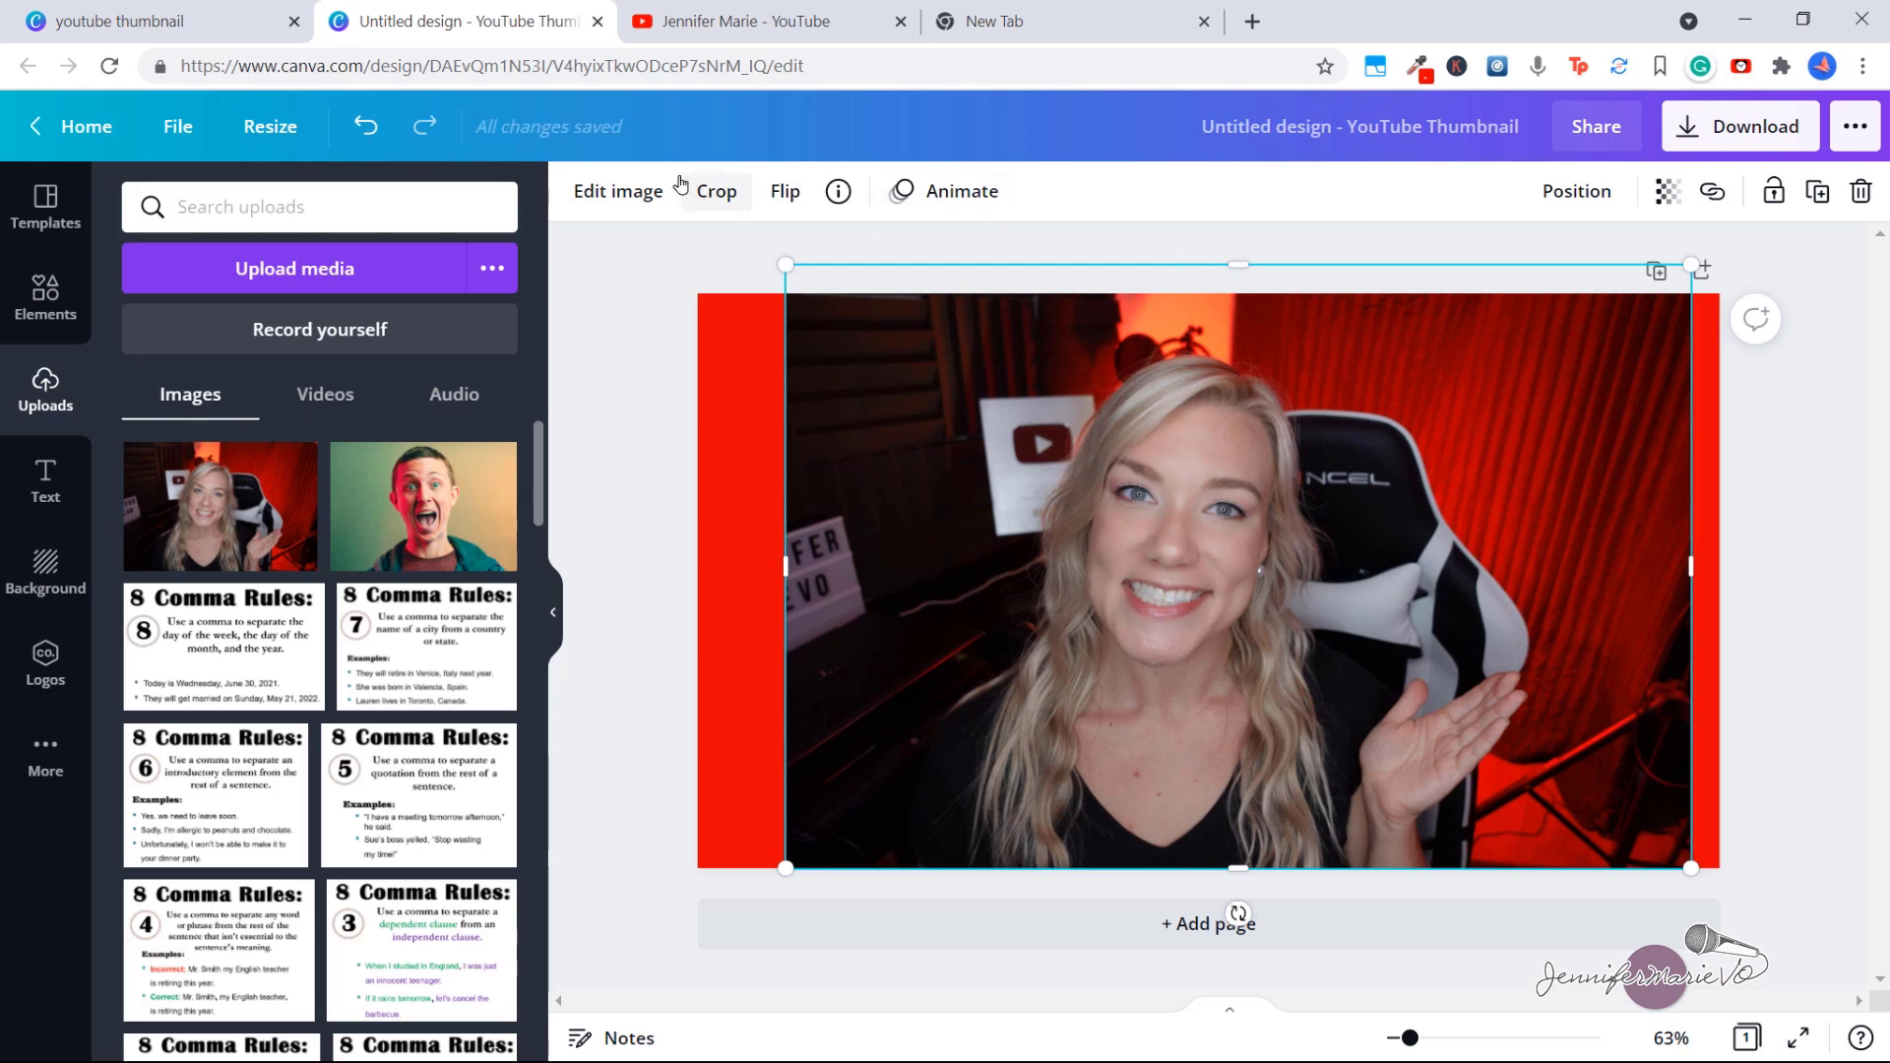
Remove the background from the woman's photo and shift the cutout towards the left side of the page
left_click(645, 205)
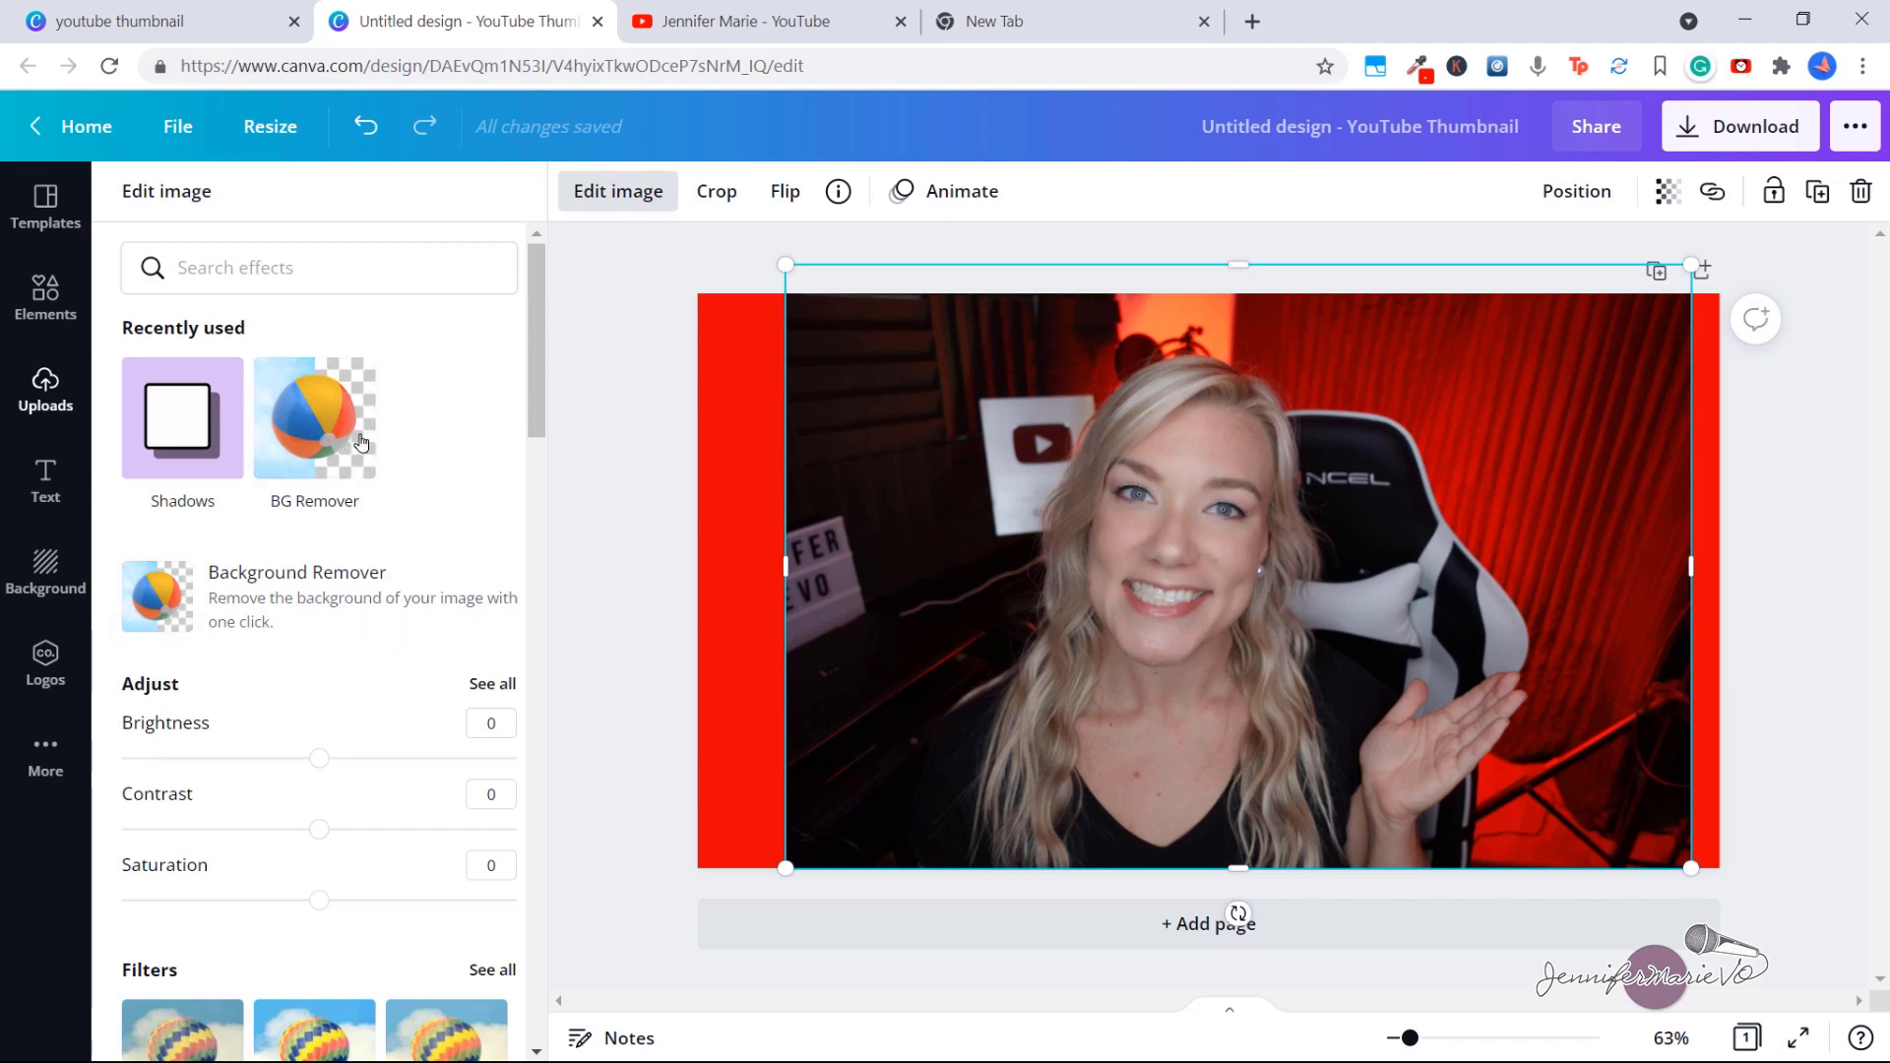
left_click(351, 445)
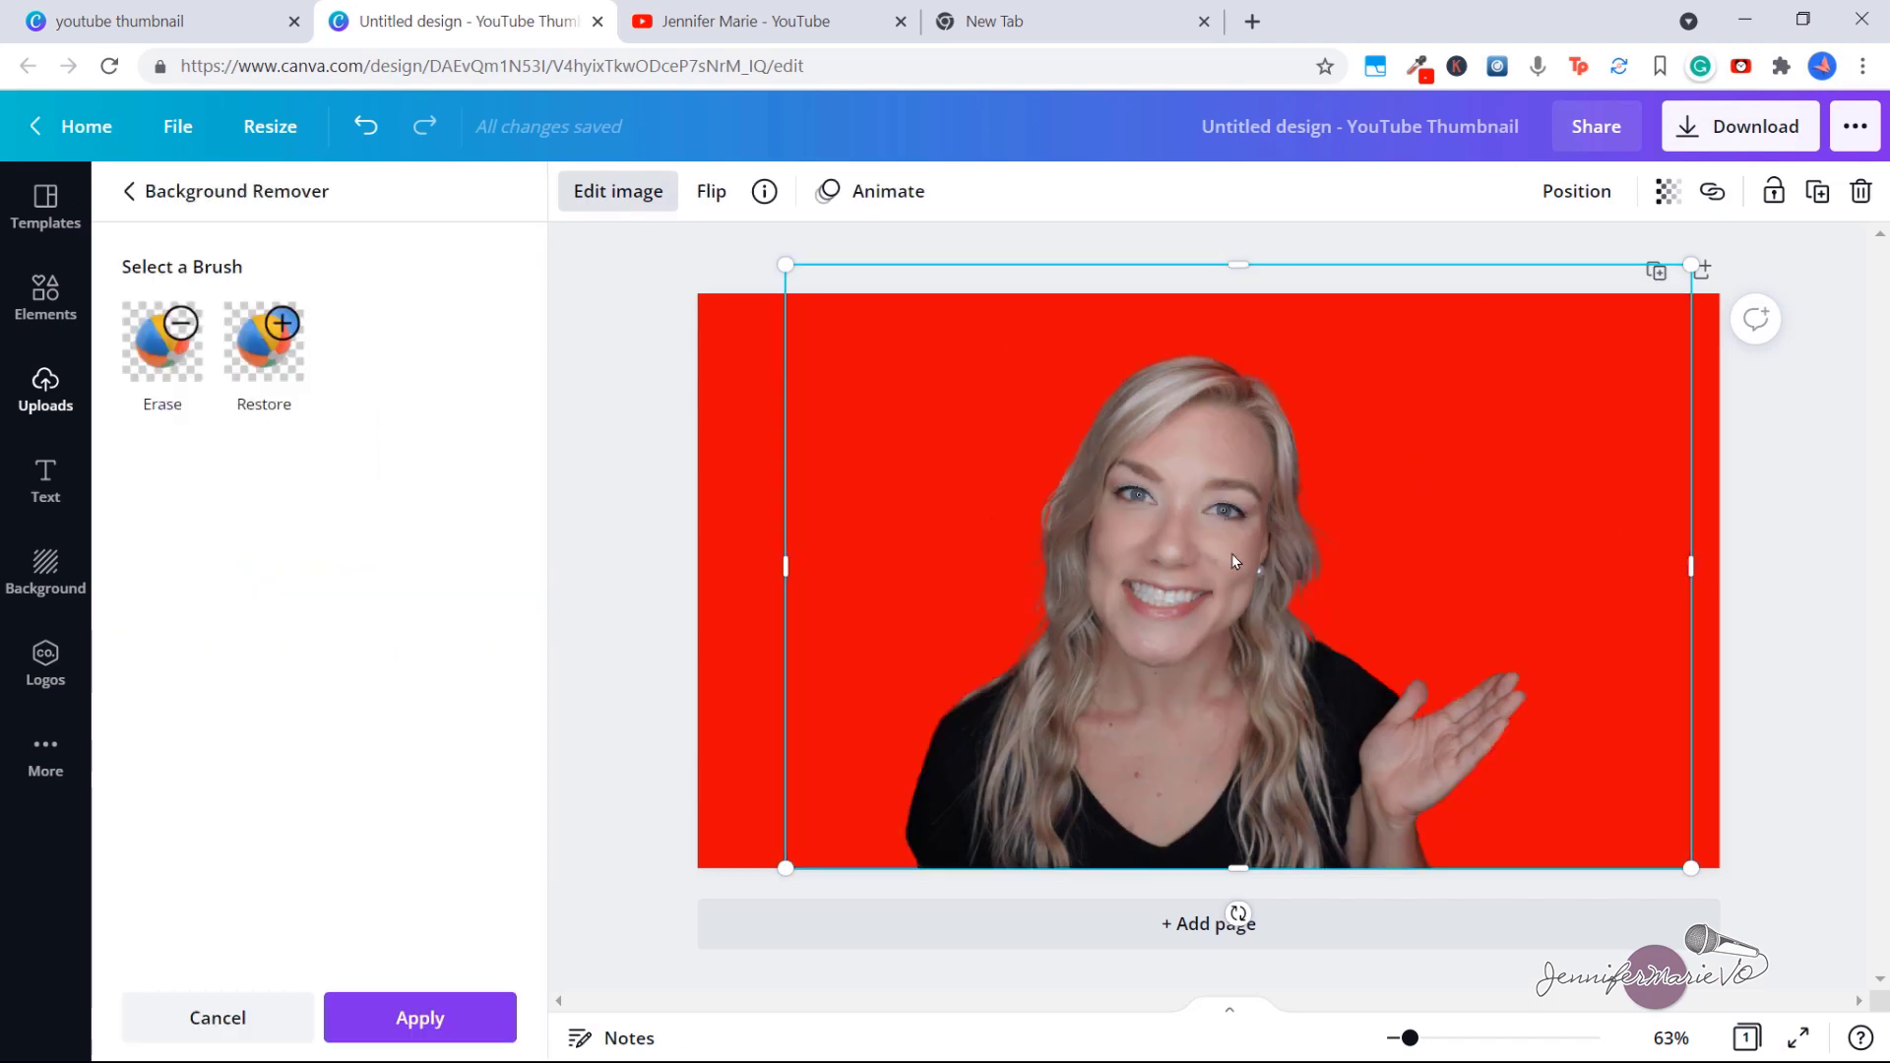
left_click_drag(1233, 560, 1076, 539)
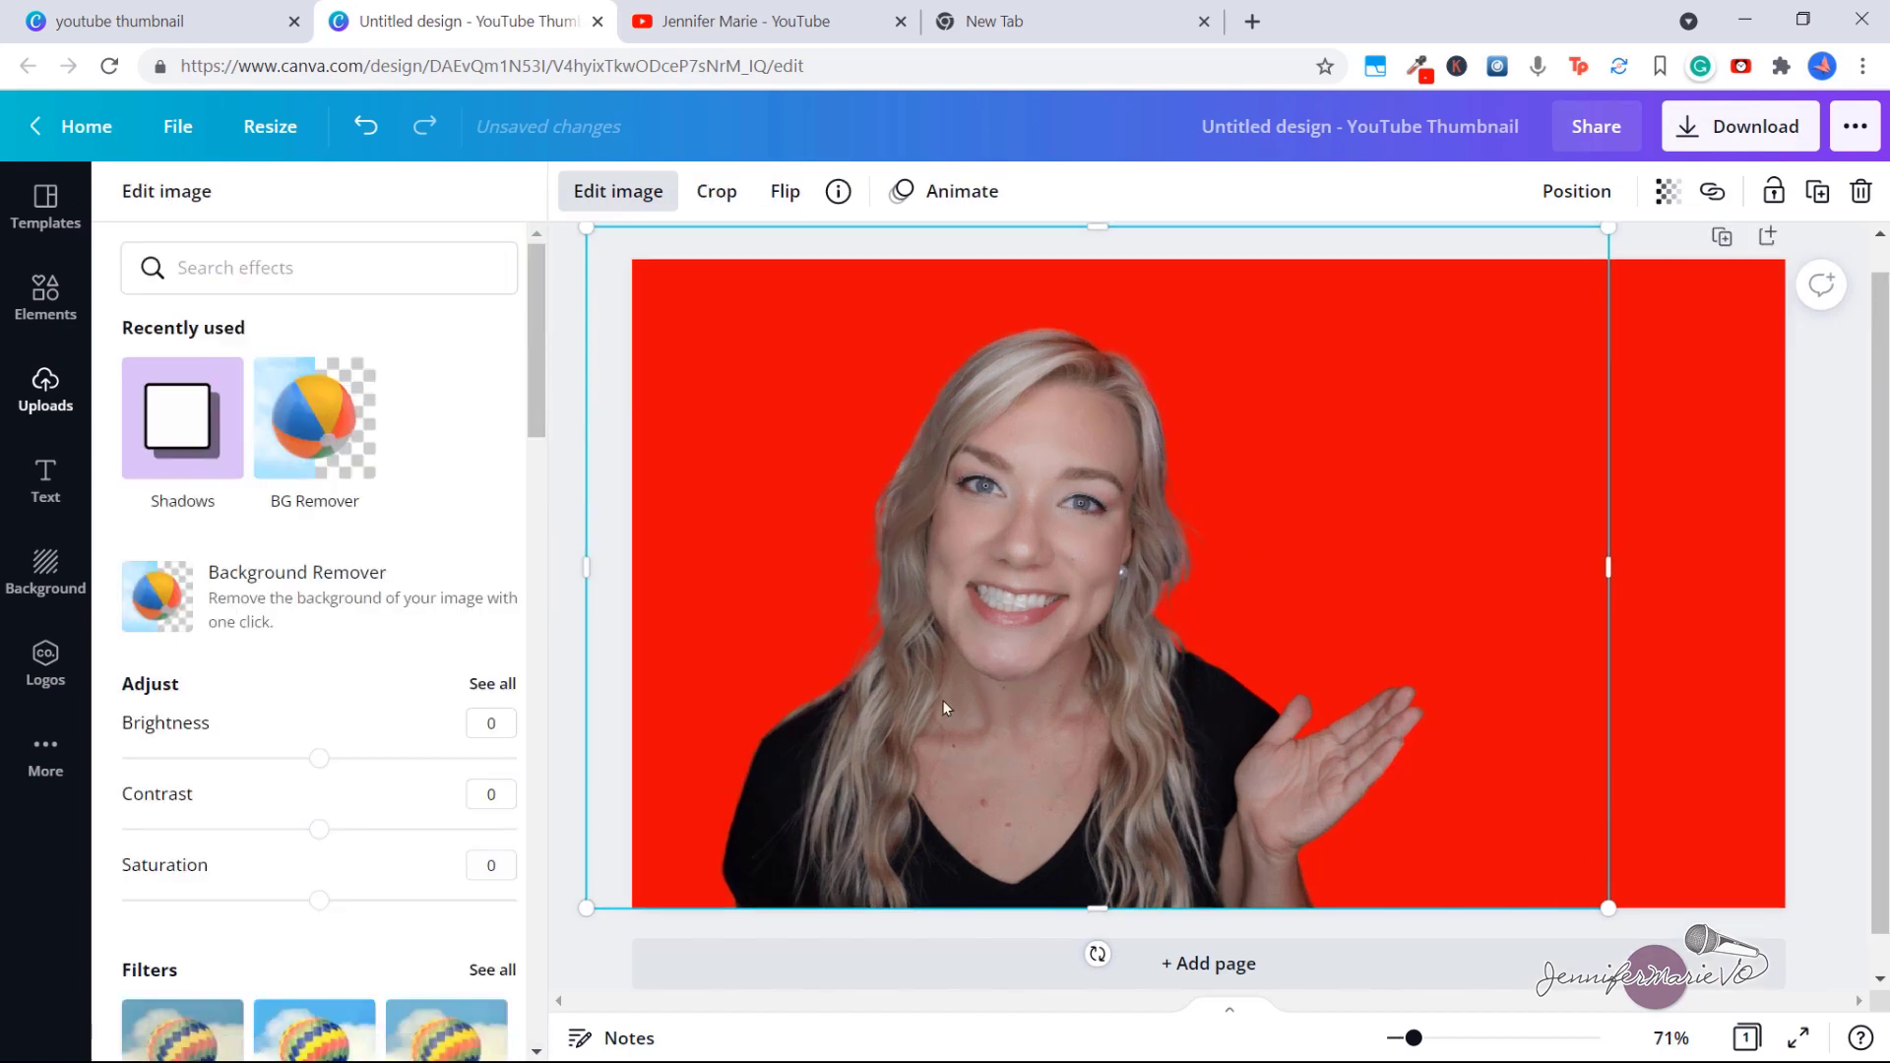
Try the Summer, Afterglow and Solar filters on the woman's cutout, lowering the Solar filter's intensity to 22
scroll(249, 768, "down", 4)
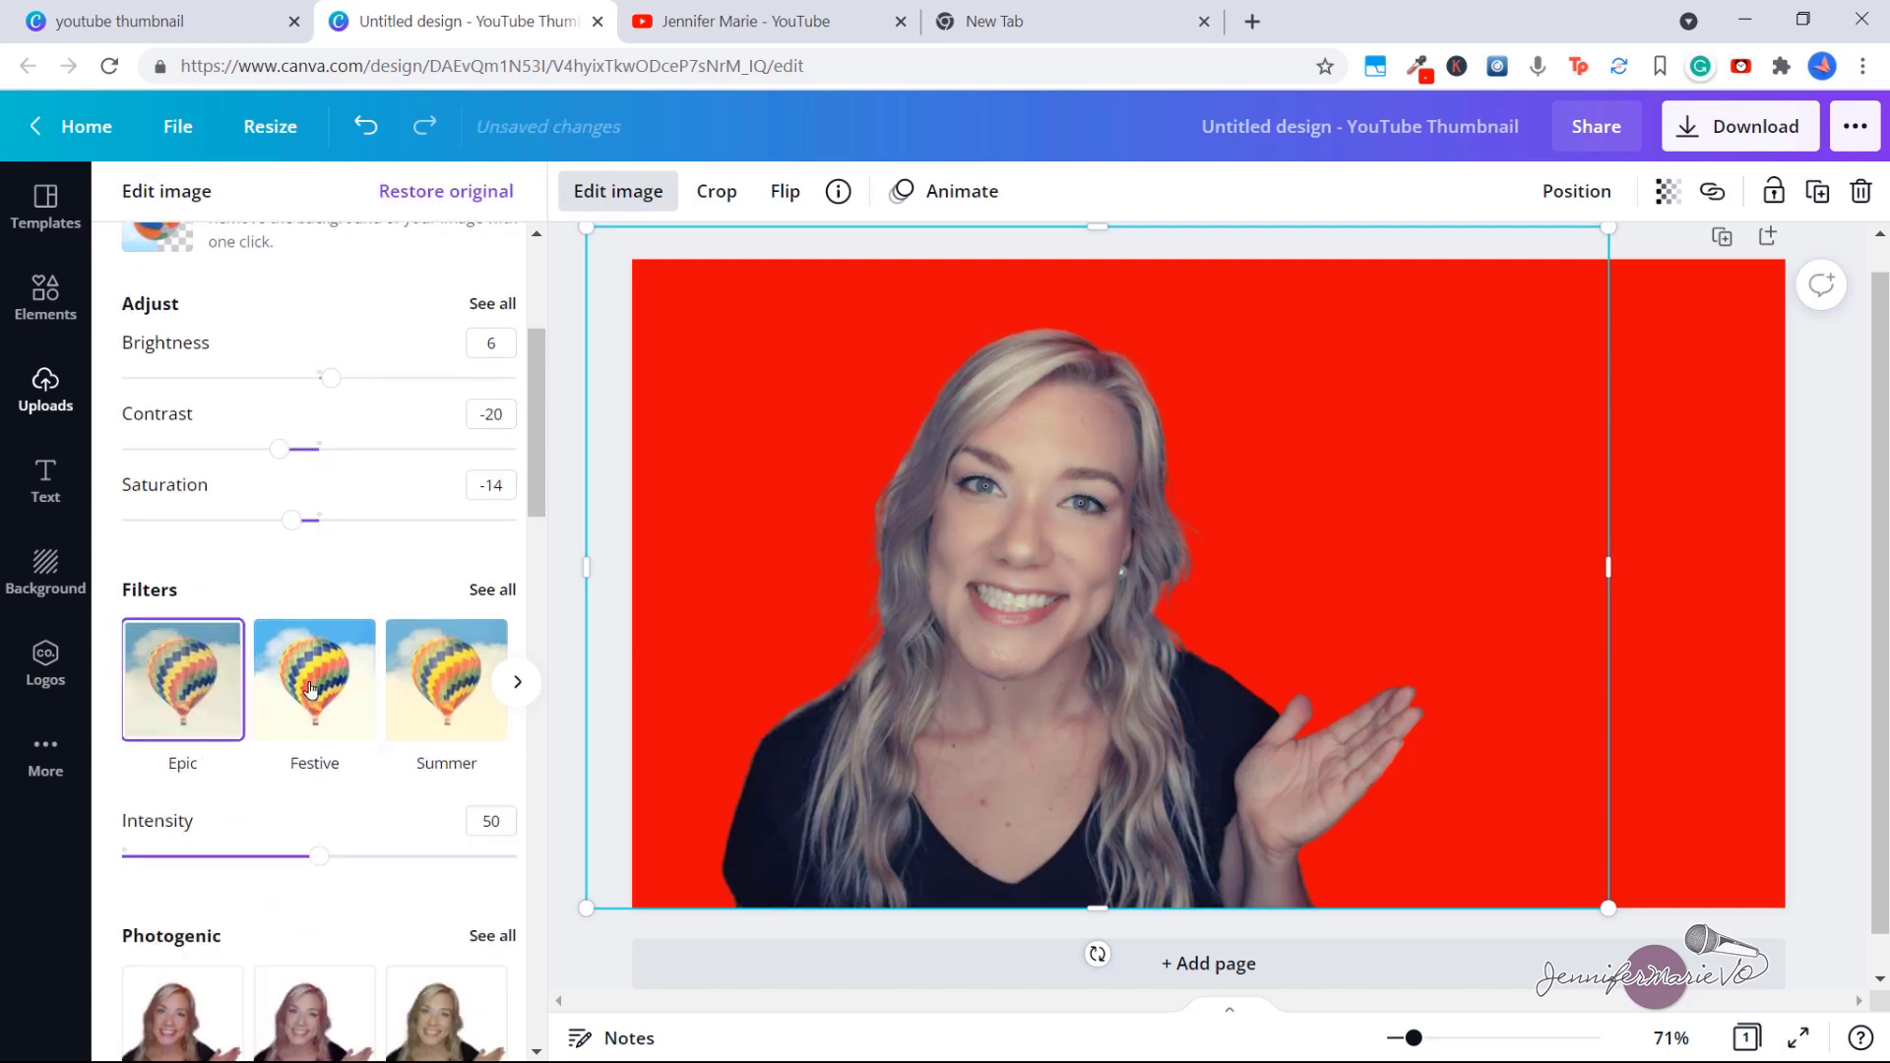
left_click(446, 679)
left_click(517, 682)
left_click(310, 679)
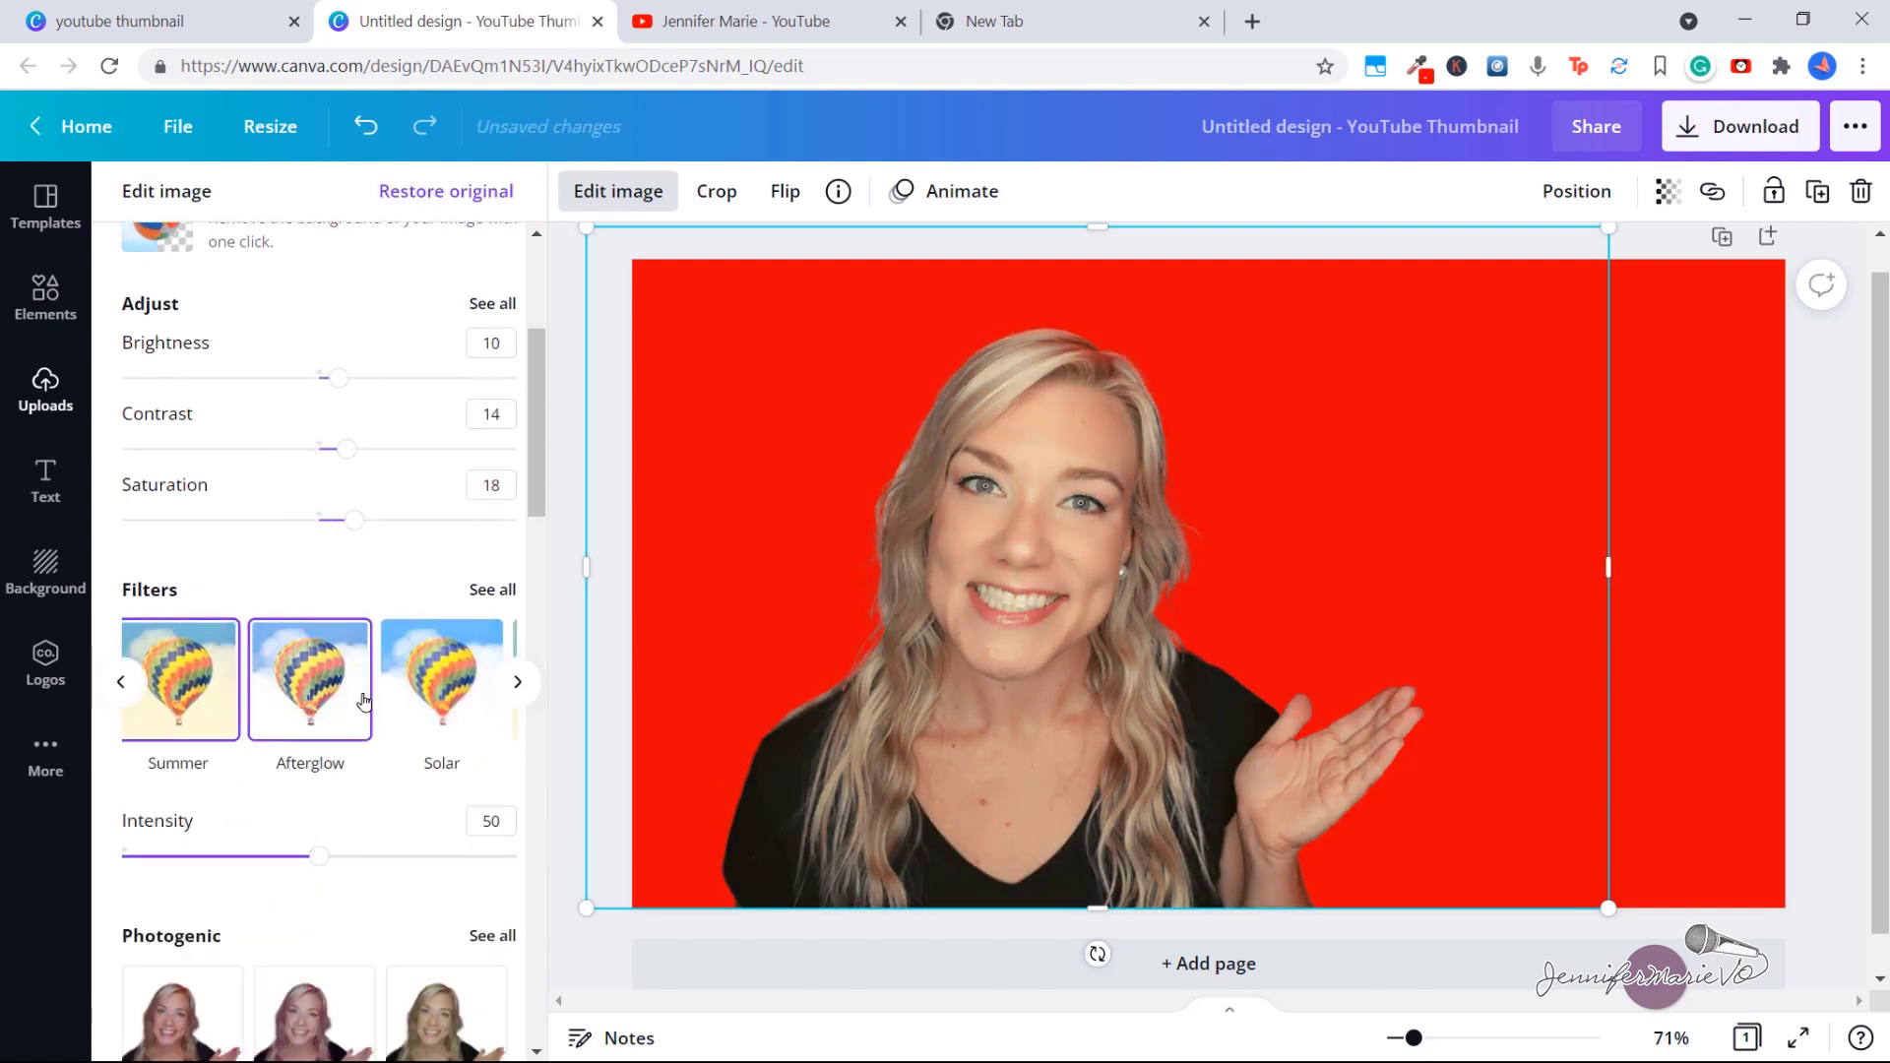
left_click(443, 679)
left_click_drag(308, 861, 208, 857)
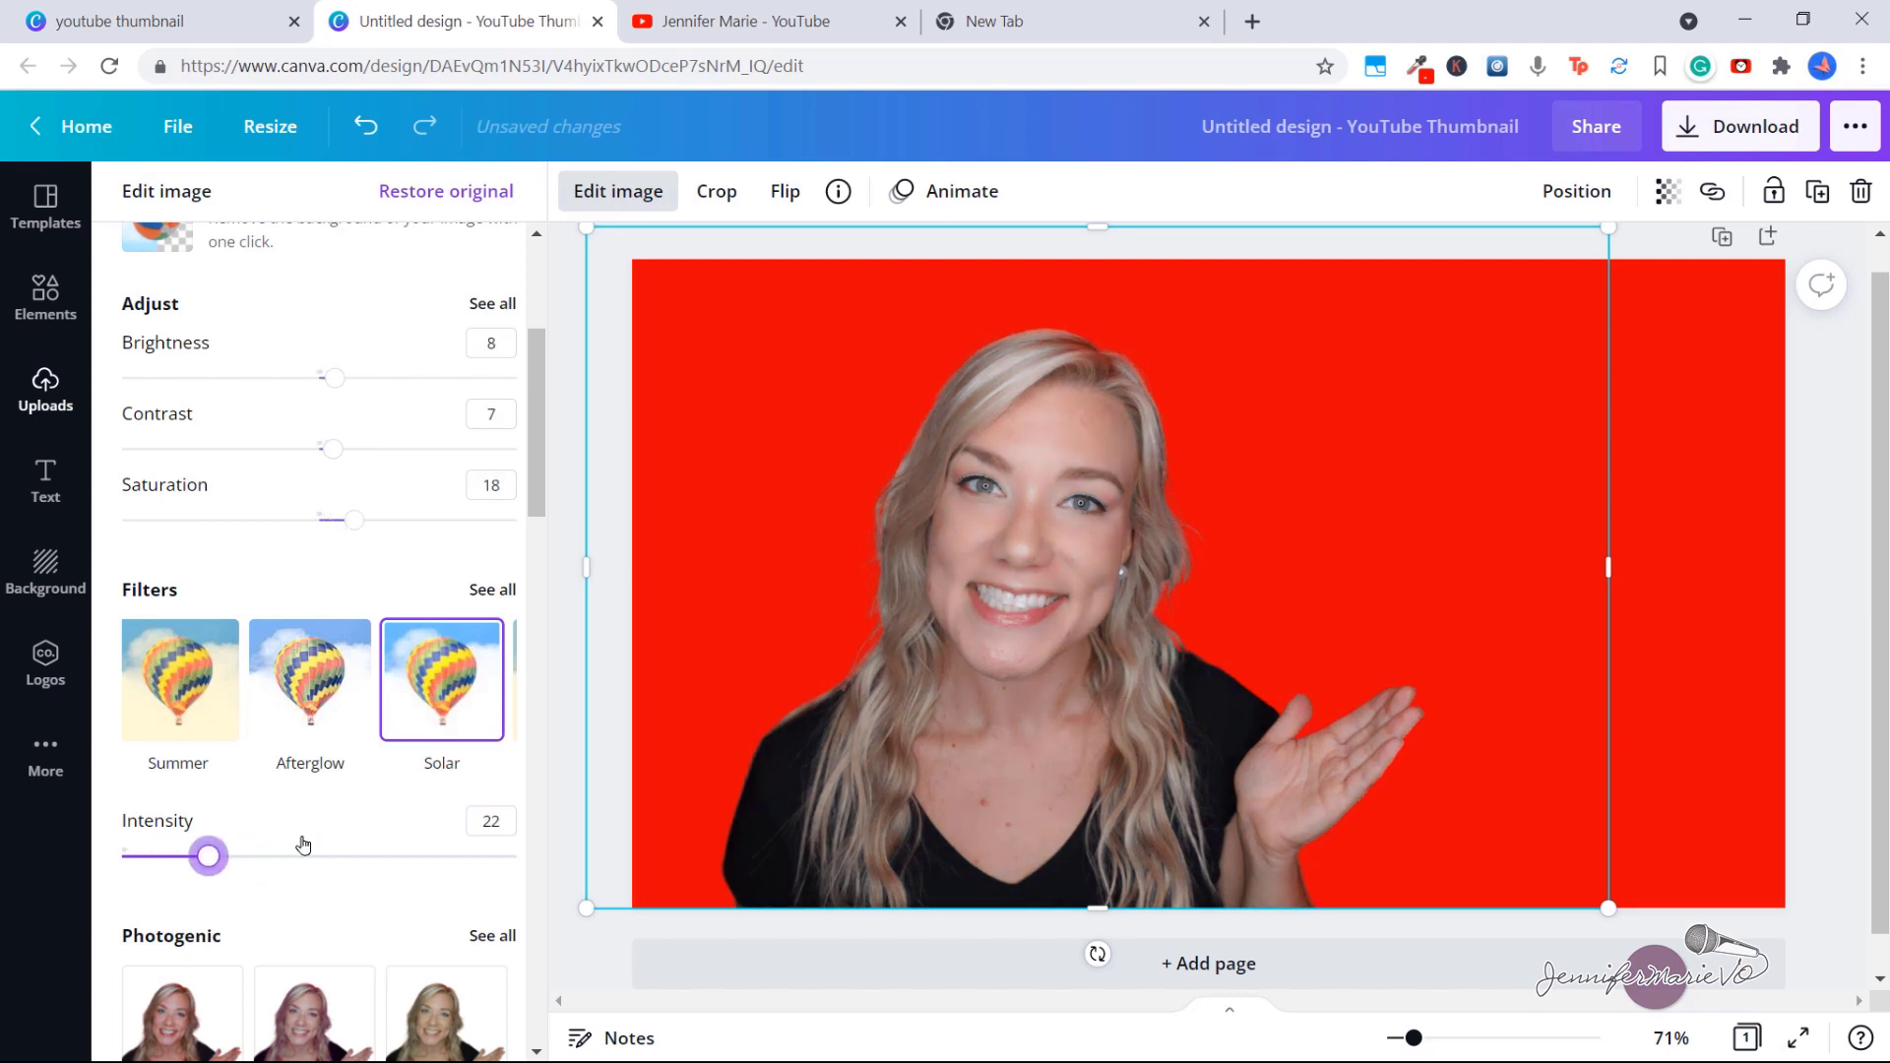
Browse the full filter collection and try the Greyscale filter on the woman's cutout
left_click(505, 591)
scroll(329, 372, "down", 4)
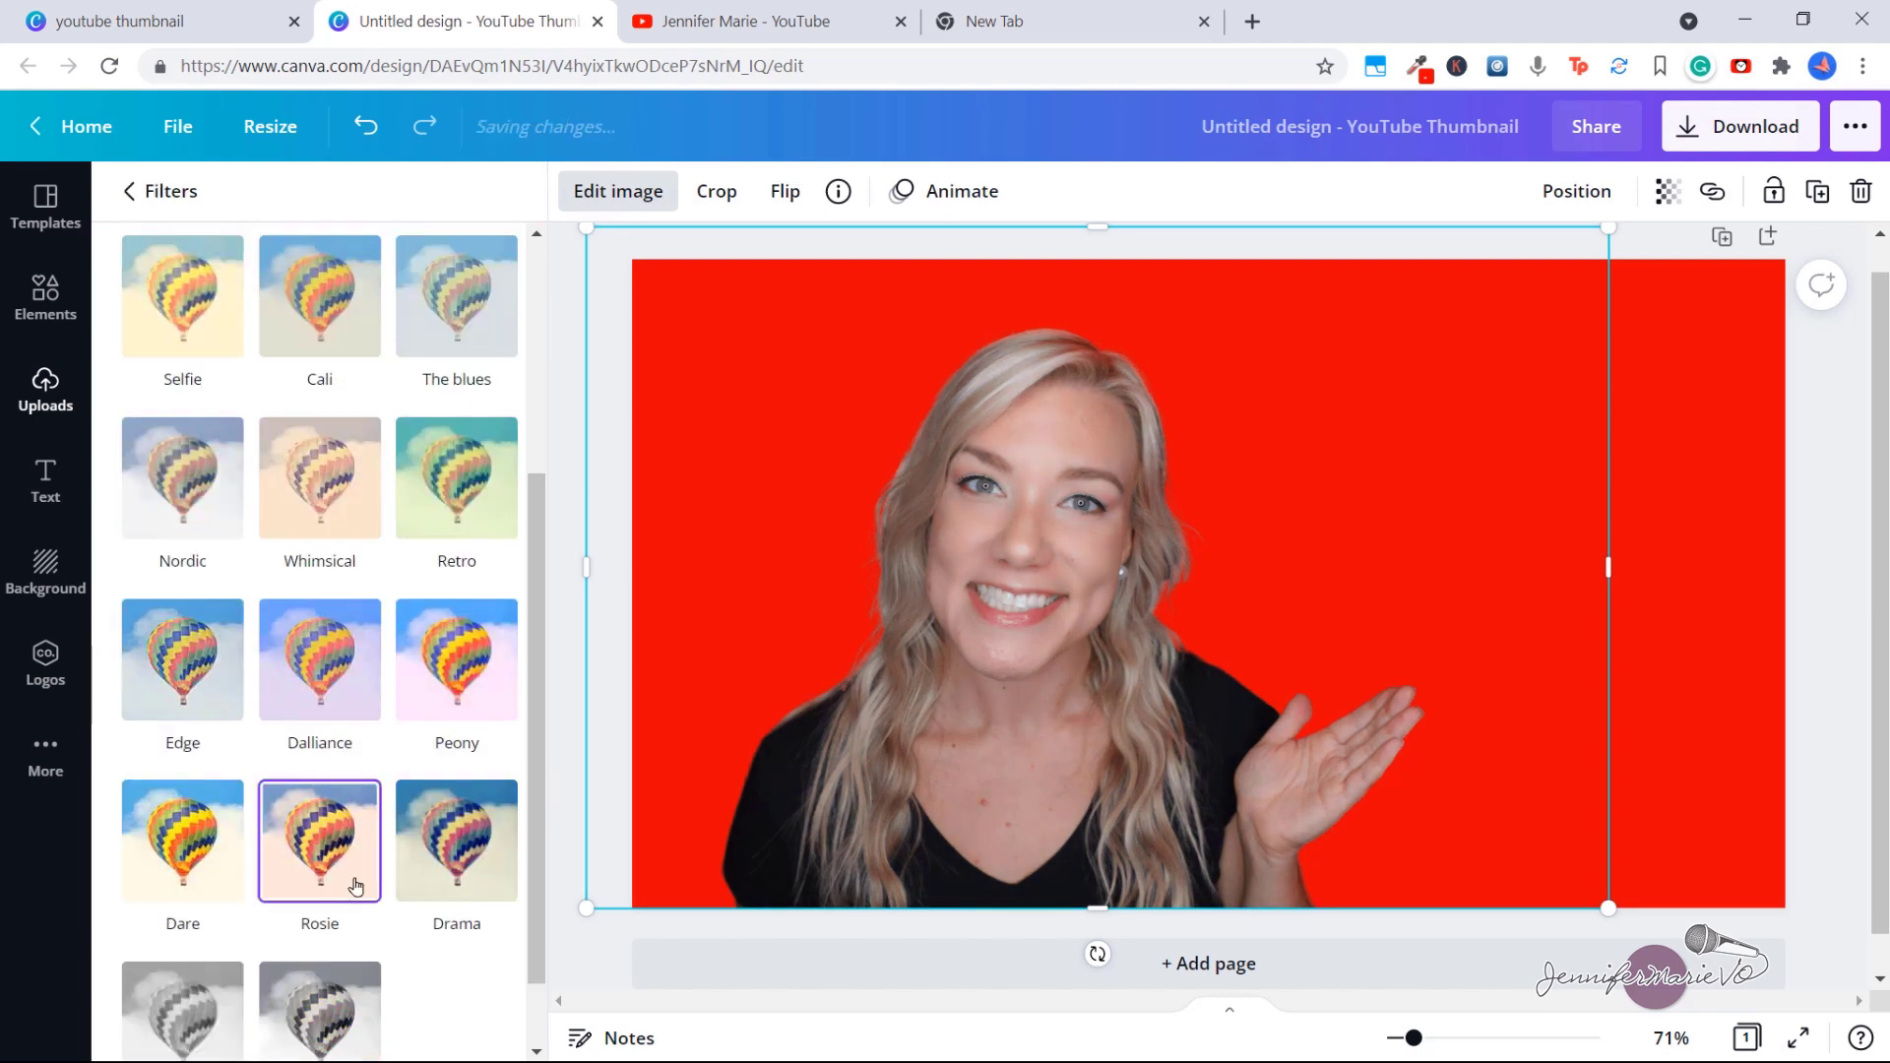
scroll(315, 802, "down", 1)
left_click(295, 925)
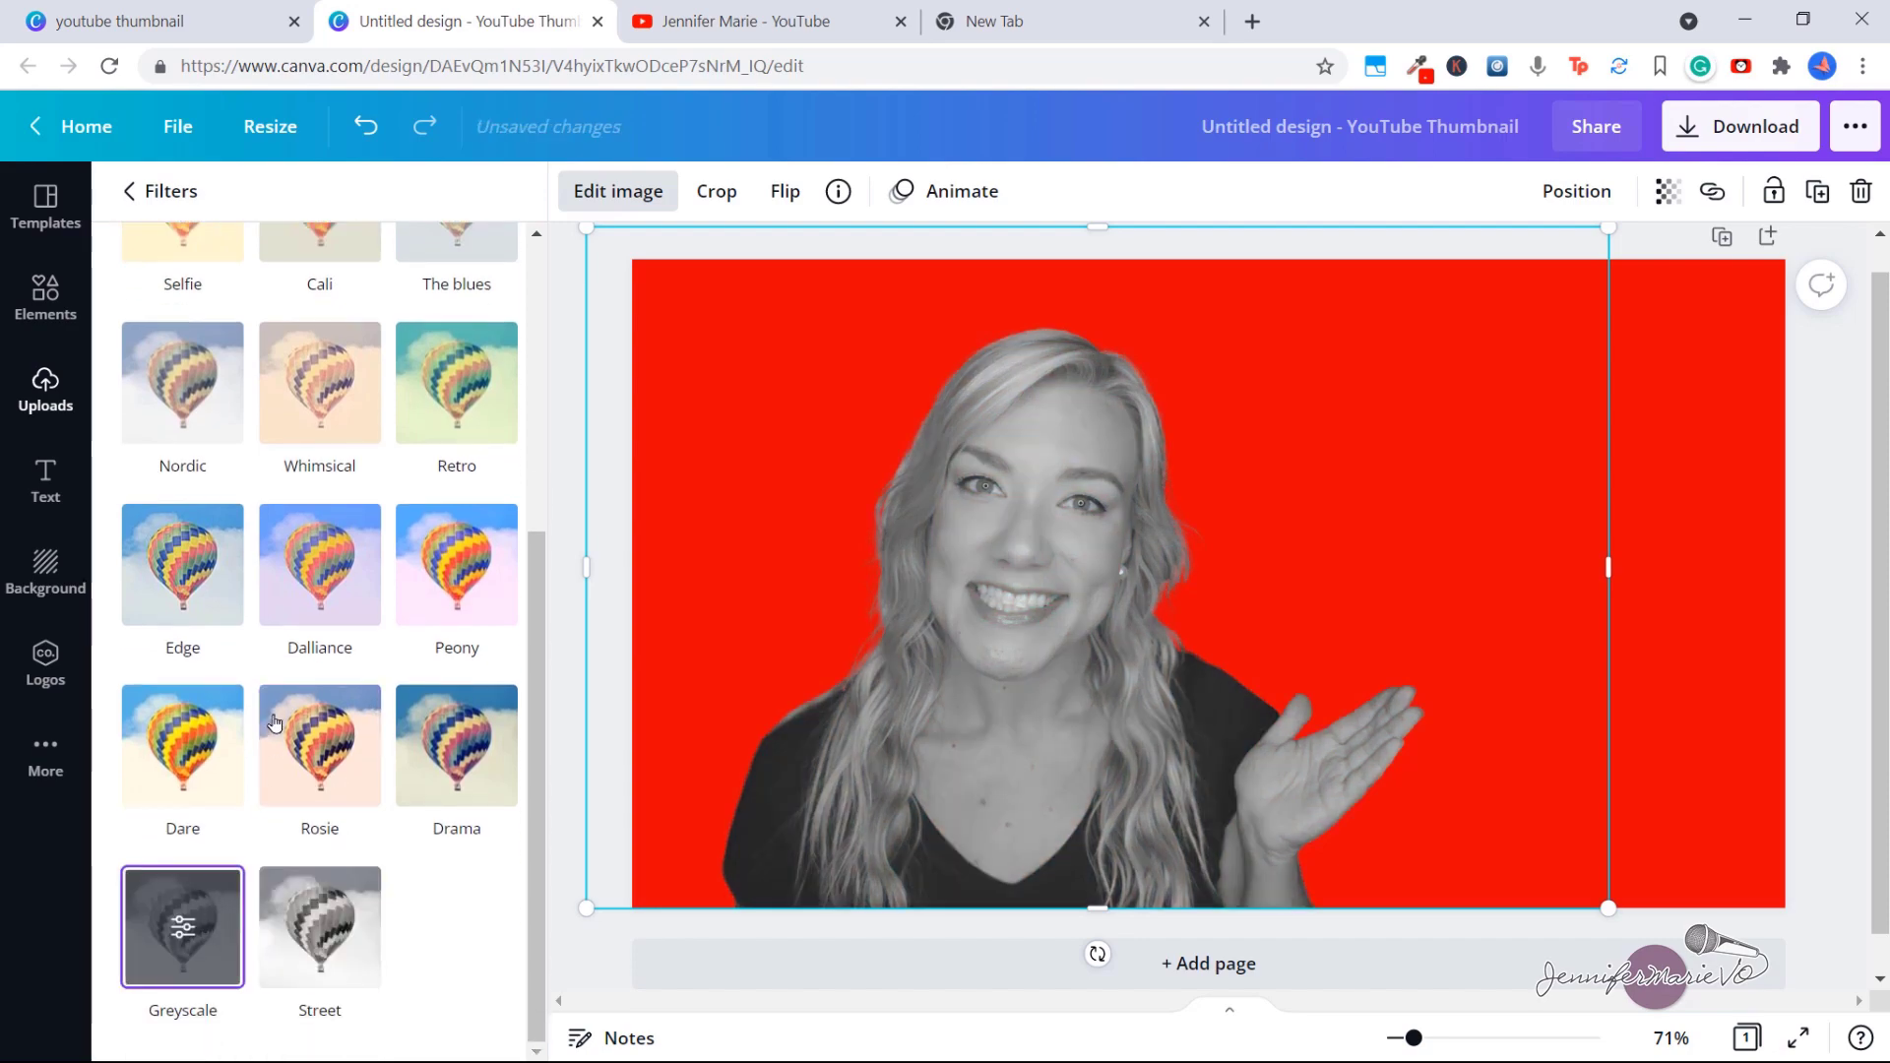
scroll(236, 788, "up", 10)
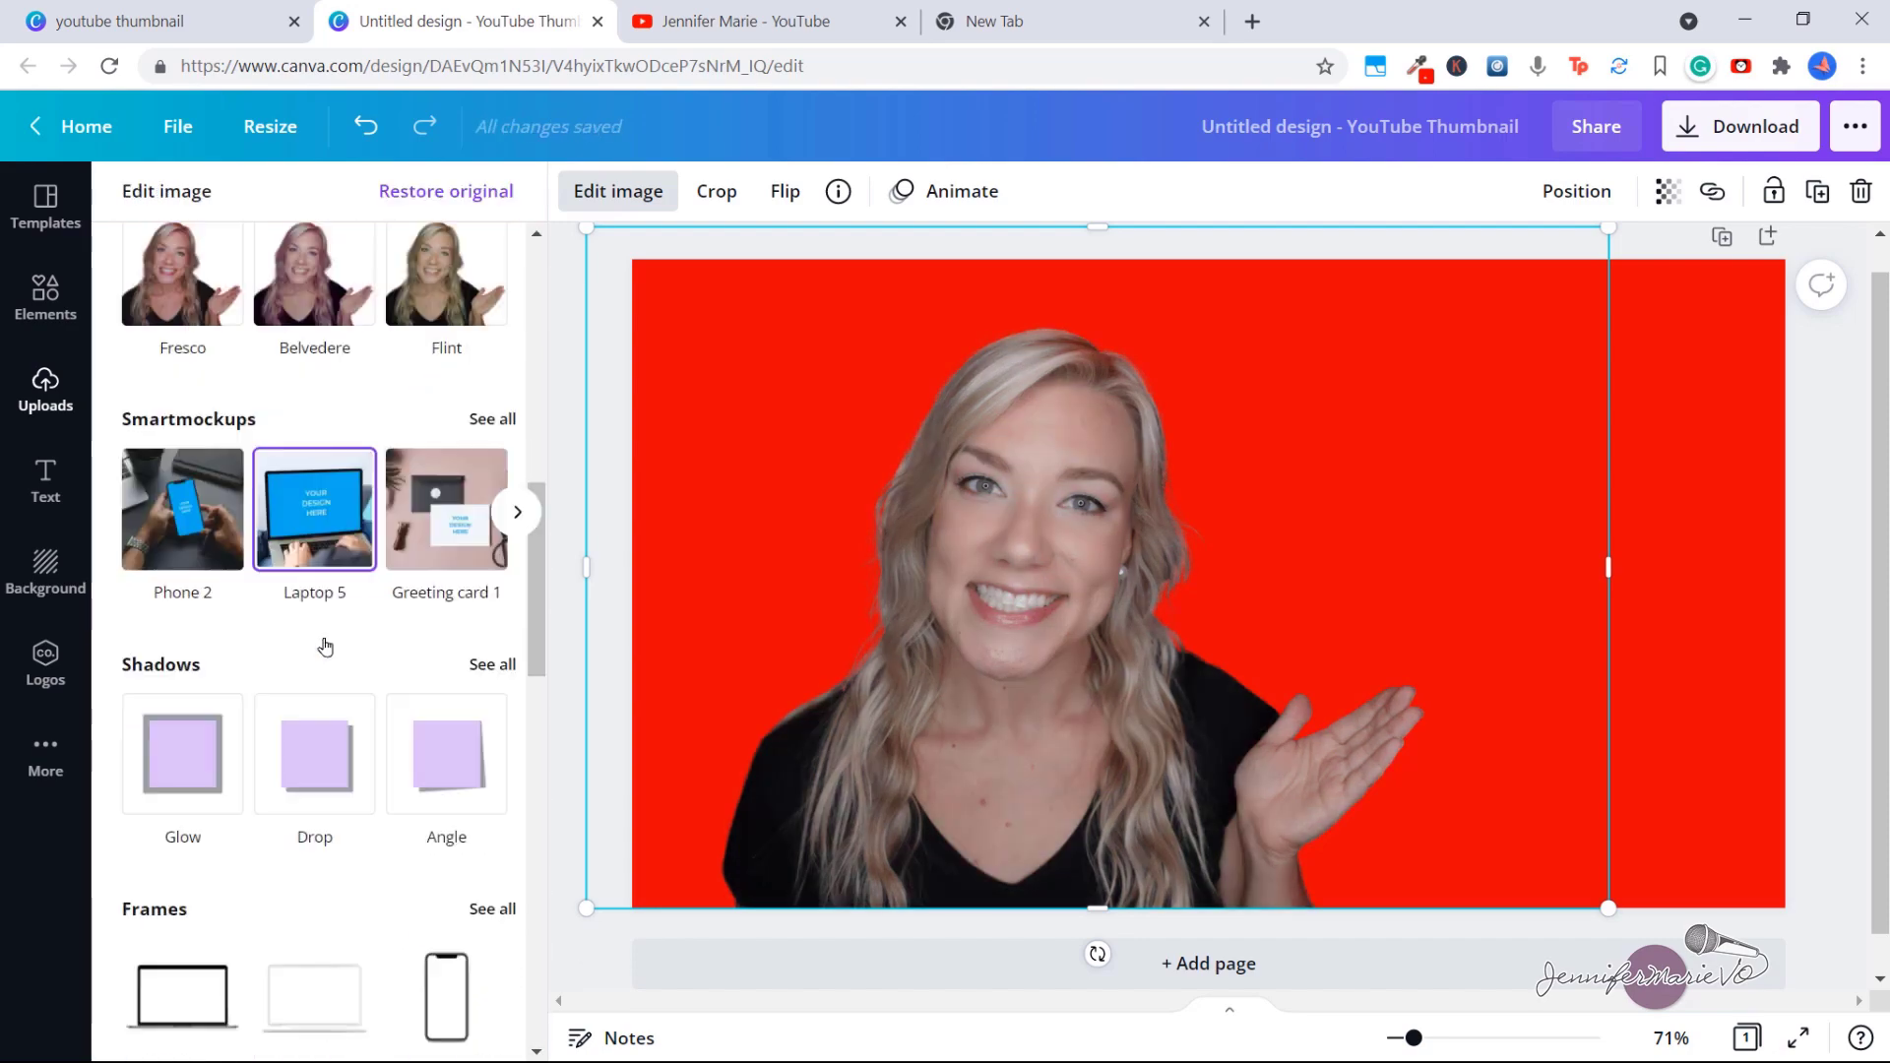
Give the woman's cutout a black Glow shadow with size 9 and scale the cutout down in the page's lower-left area
scroll(492, 552, "down", 2)
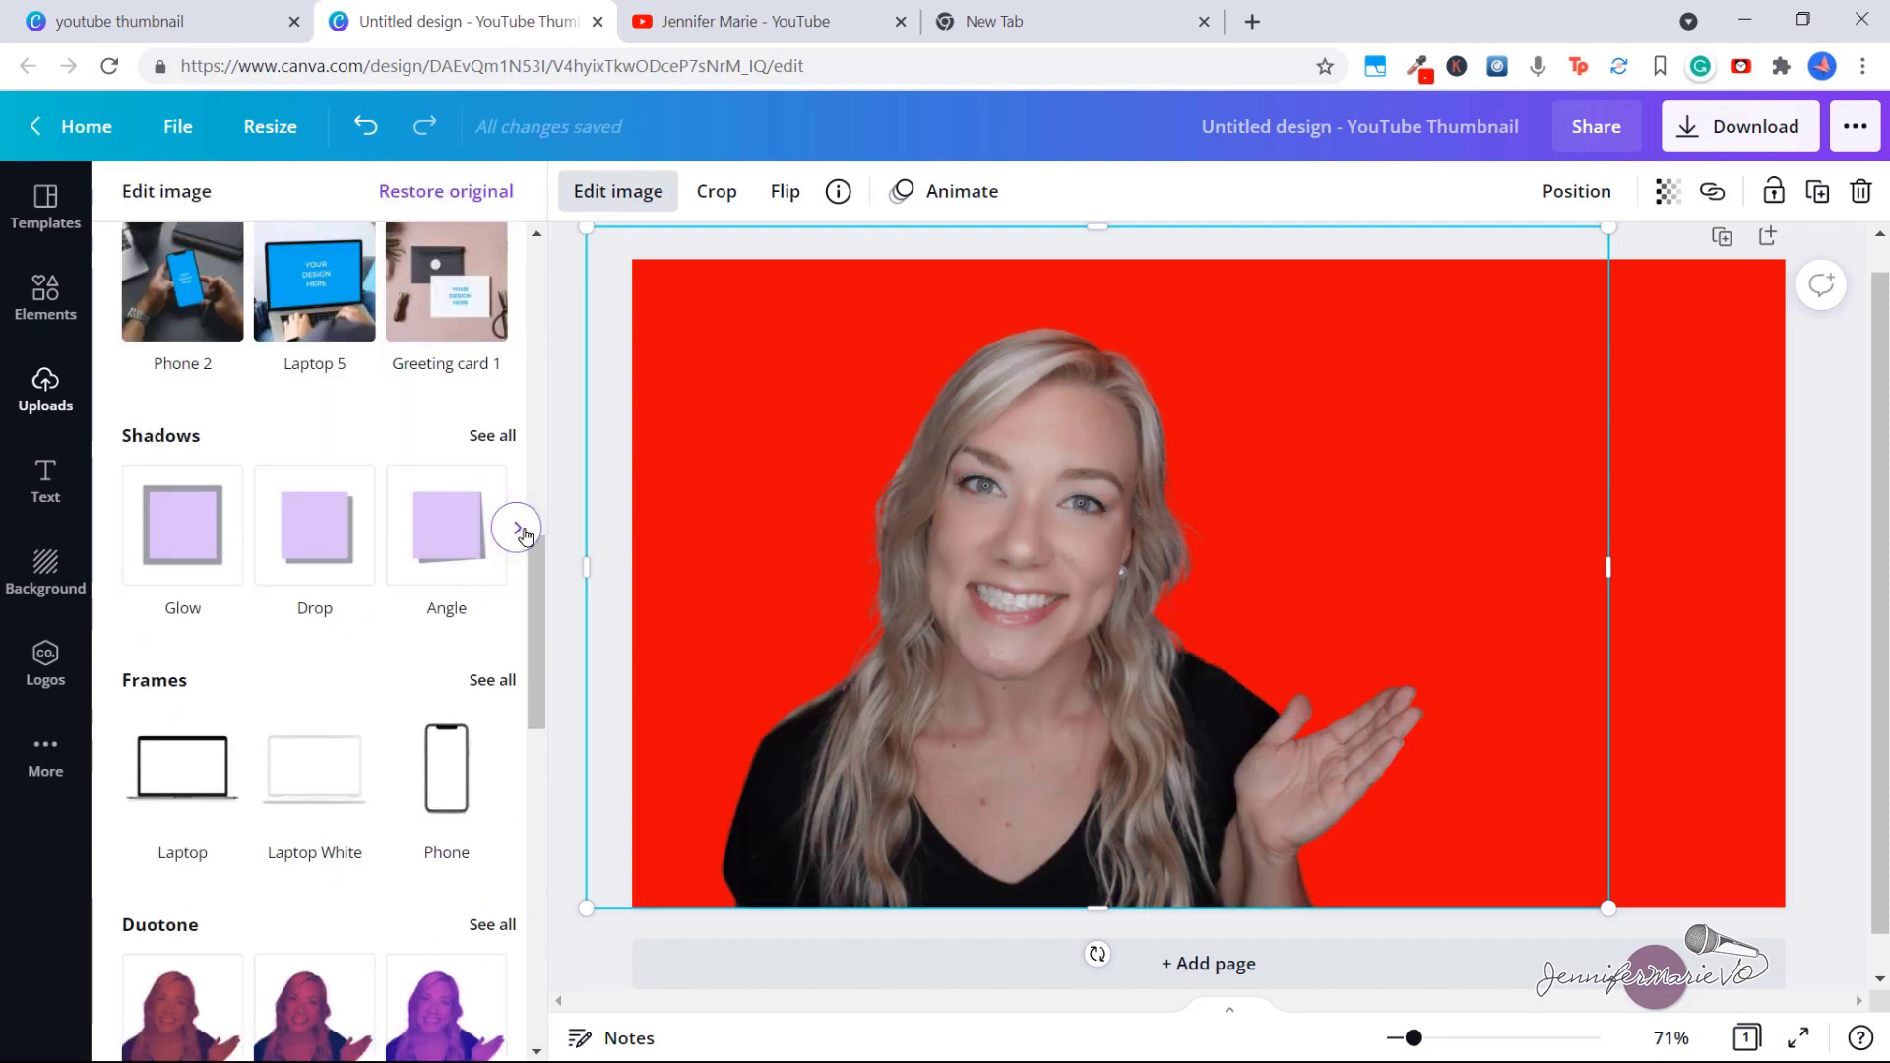
left_click(218, 543)
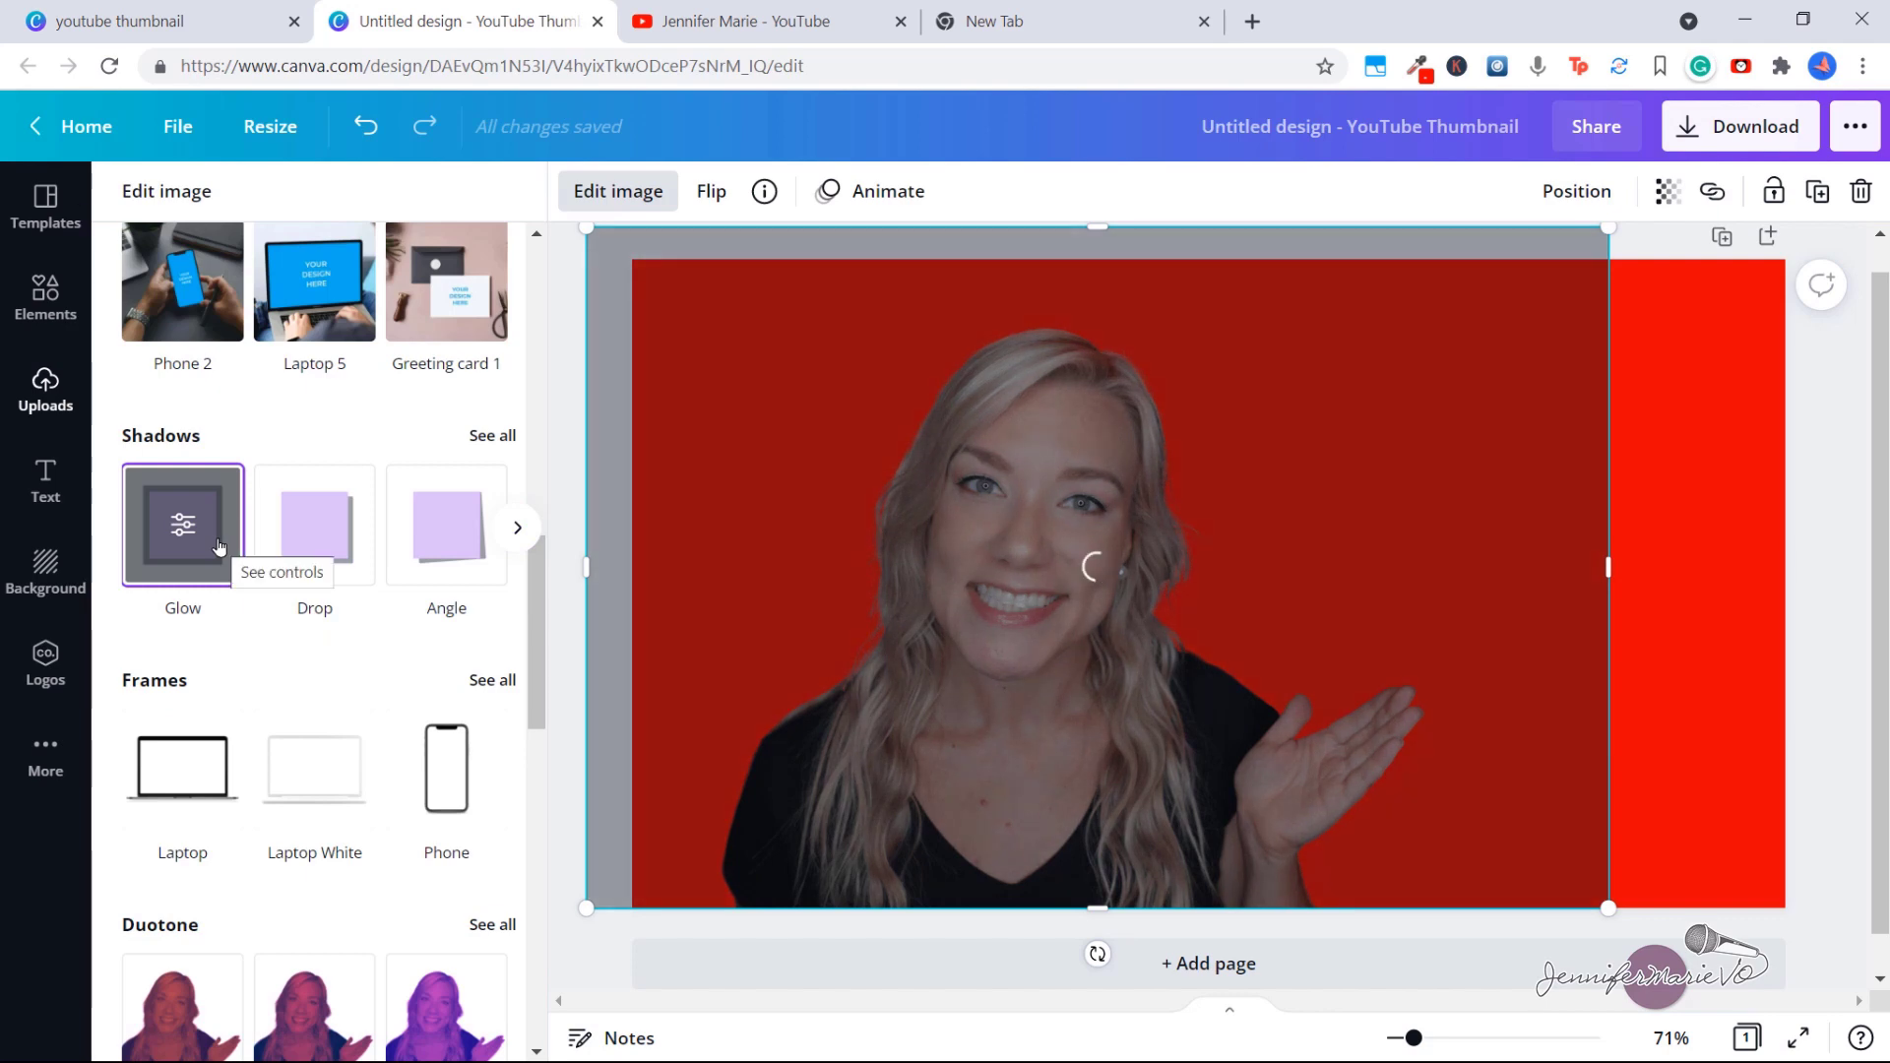
left_click(219, 546)
left_click(490, 522)
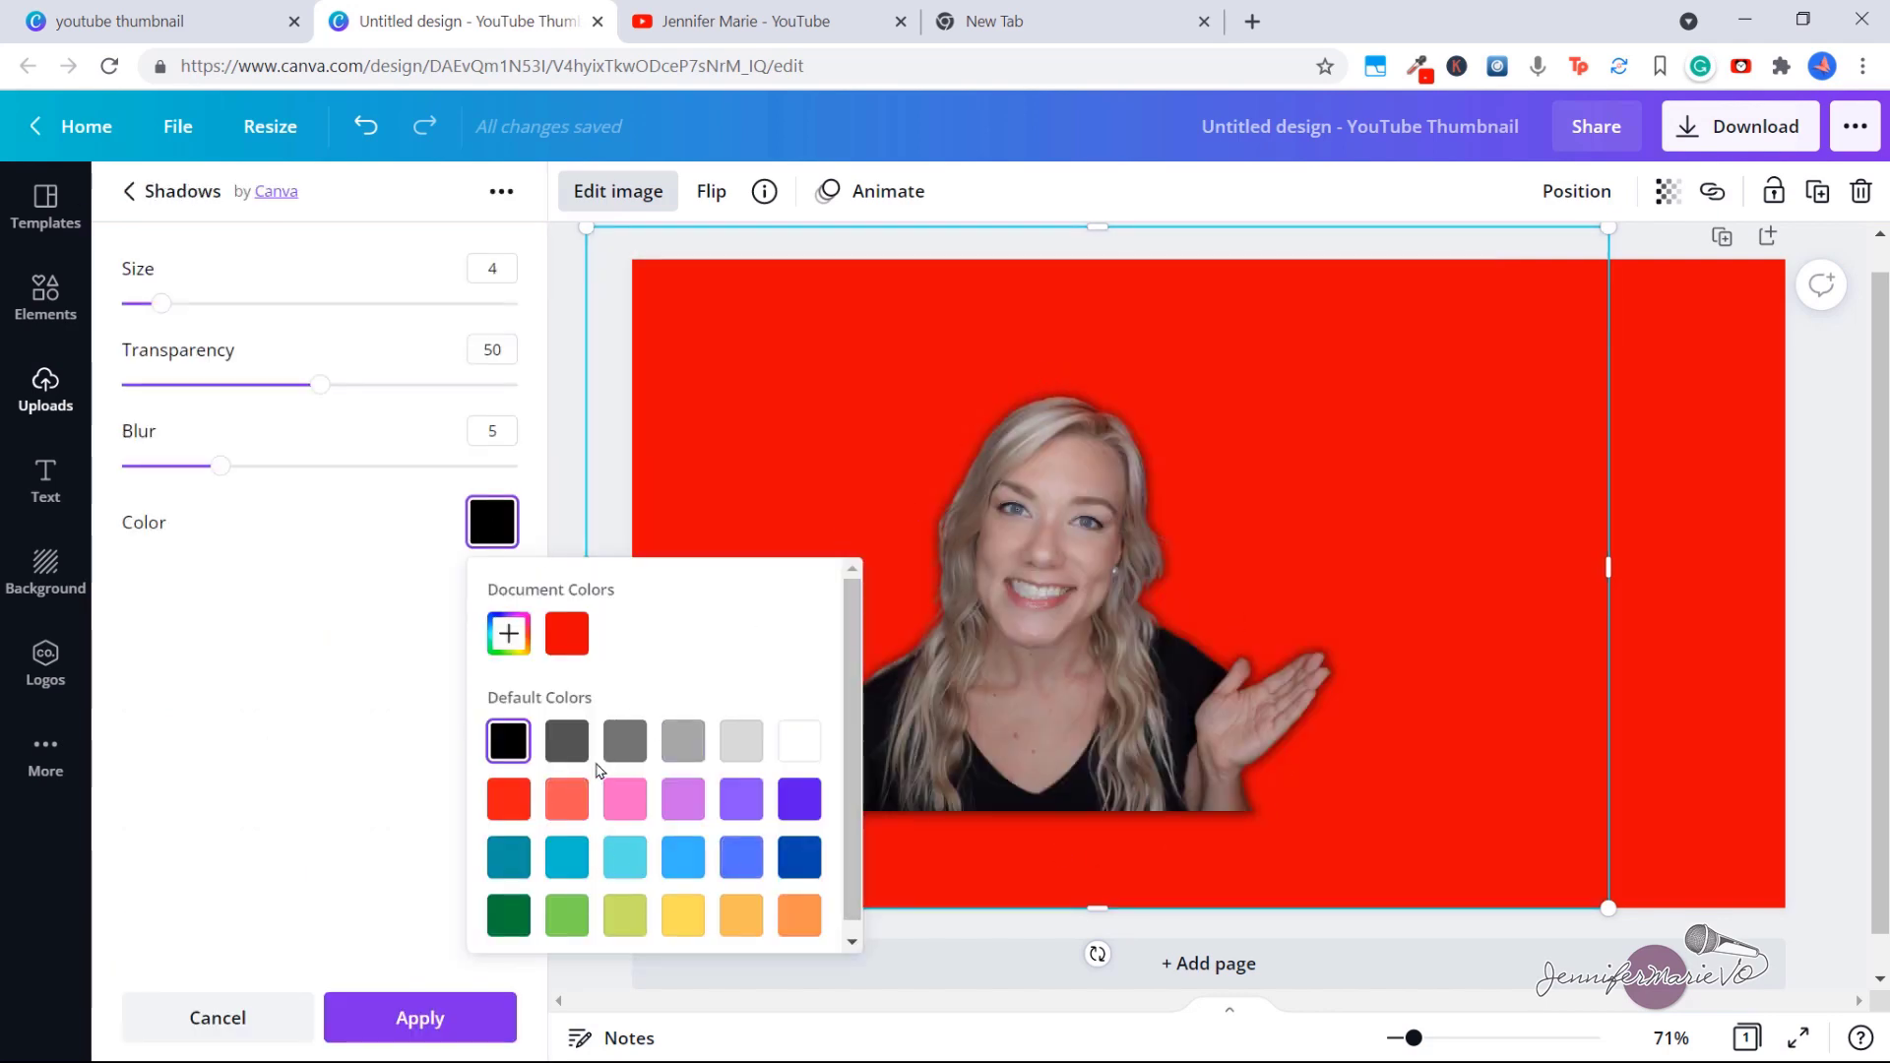
left_click(739, 751)
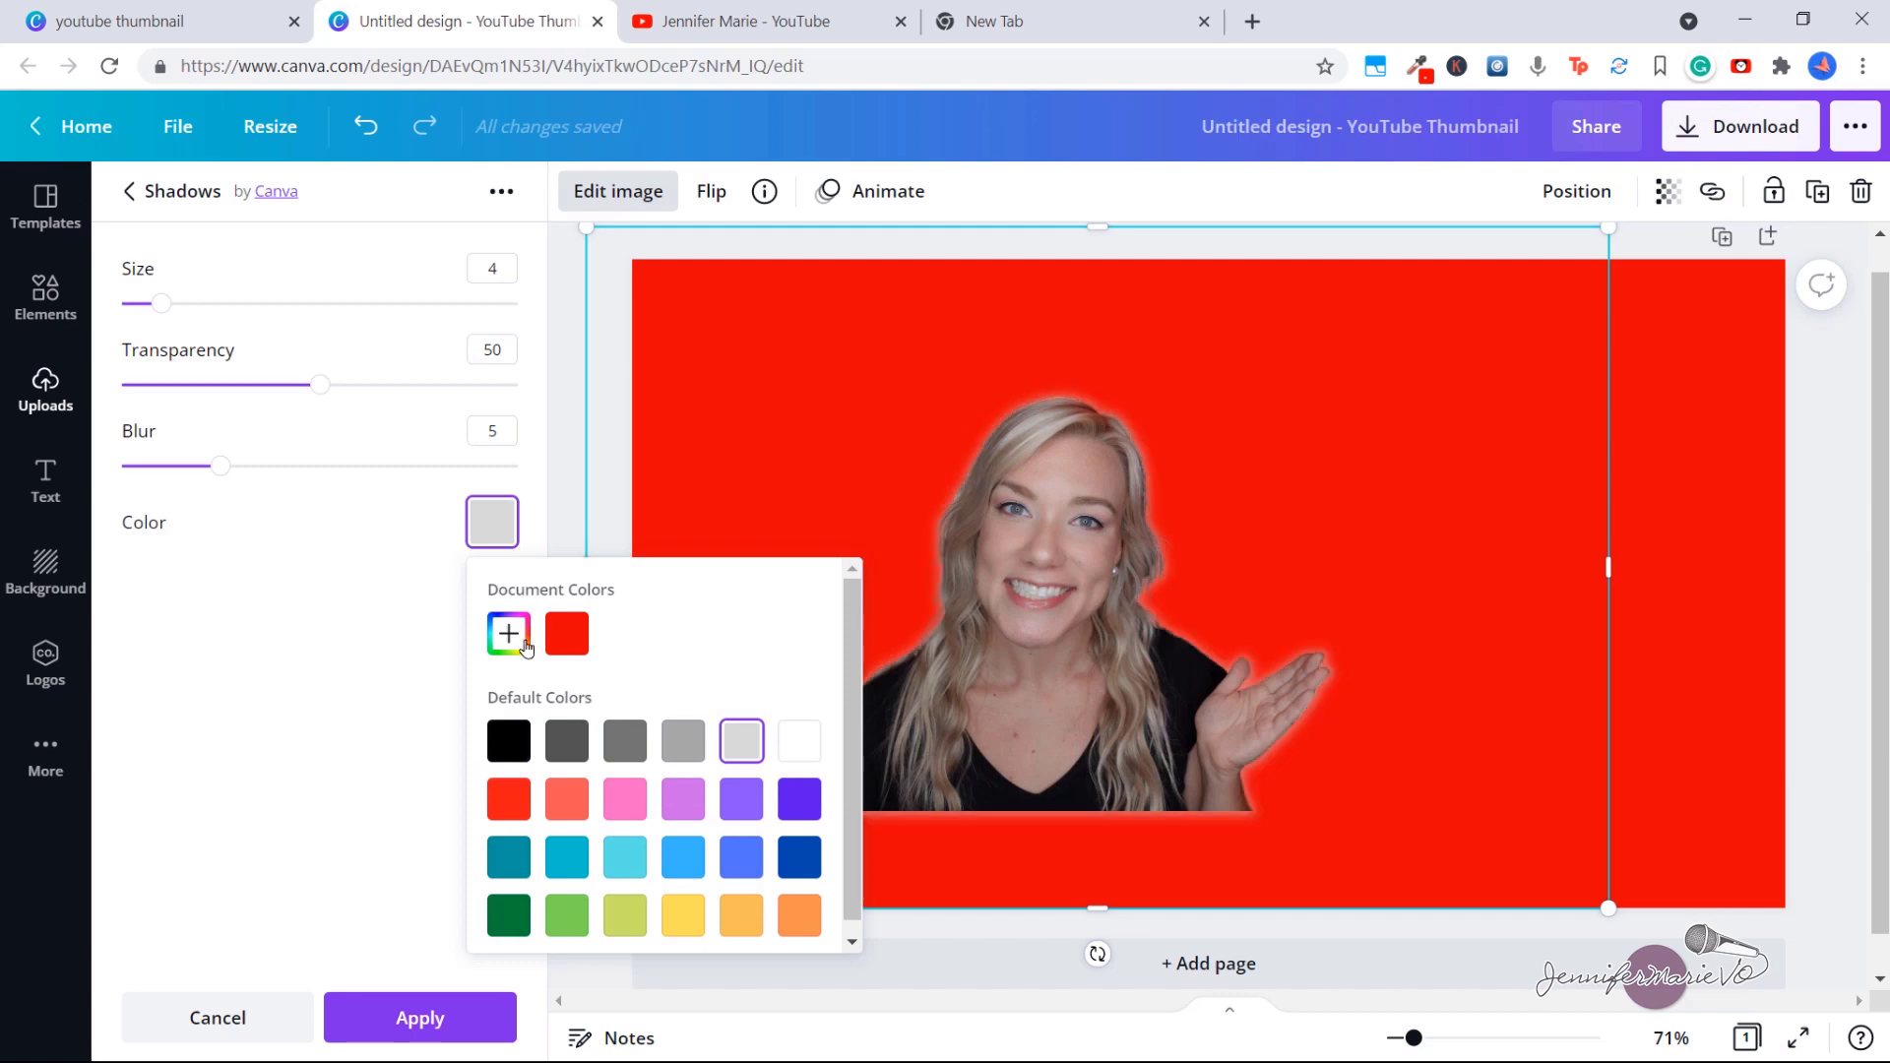
left_click(509, 740)
left_click(264, 357)
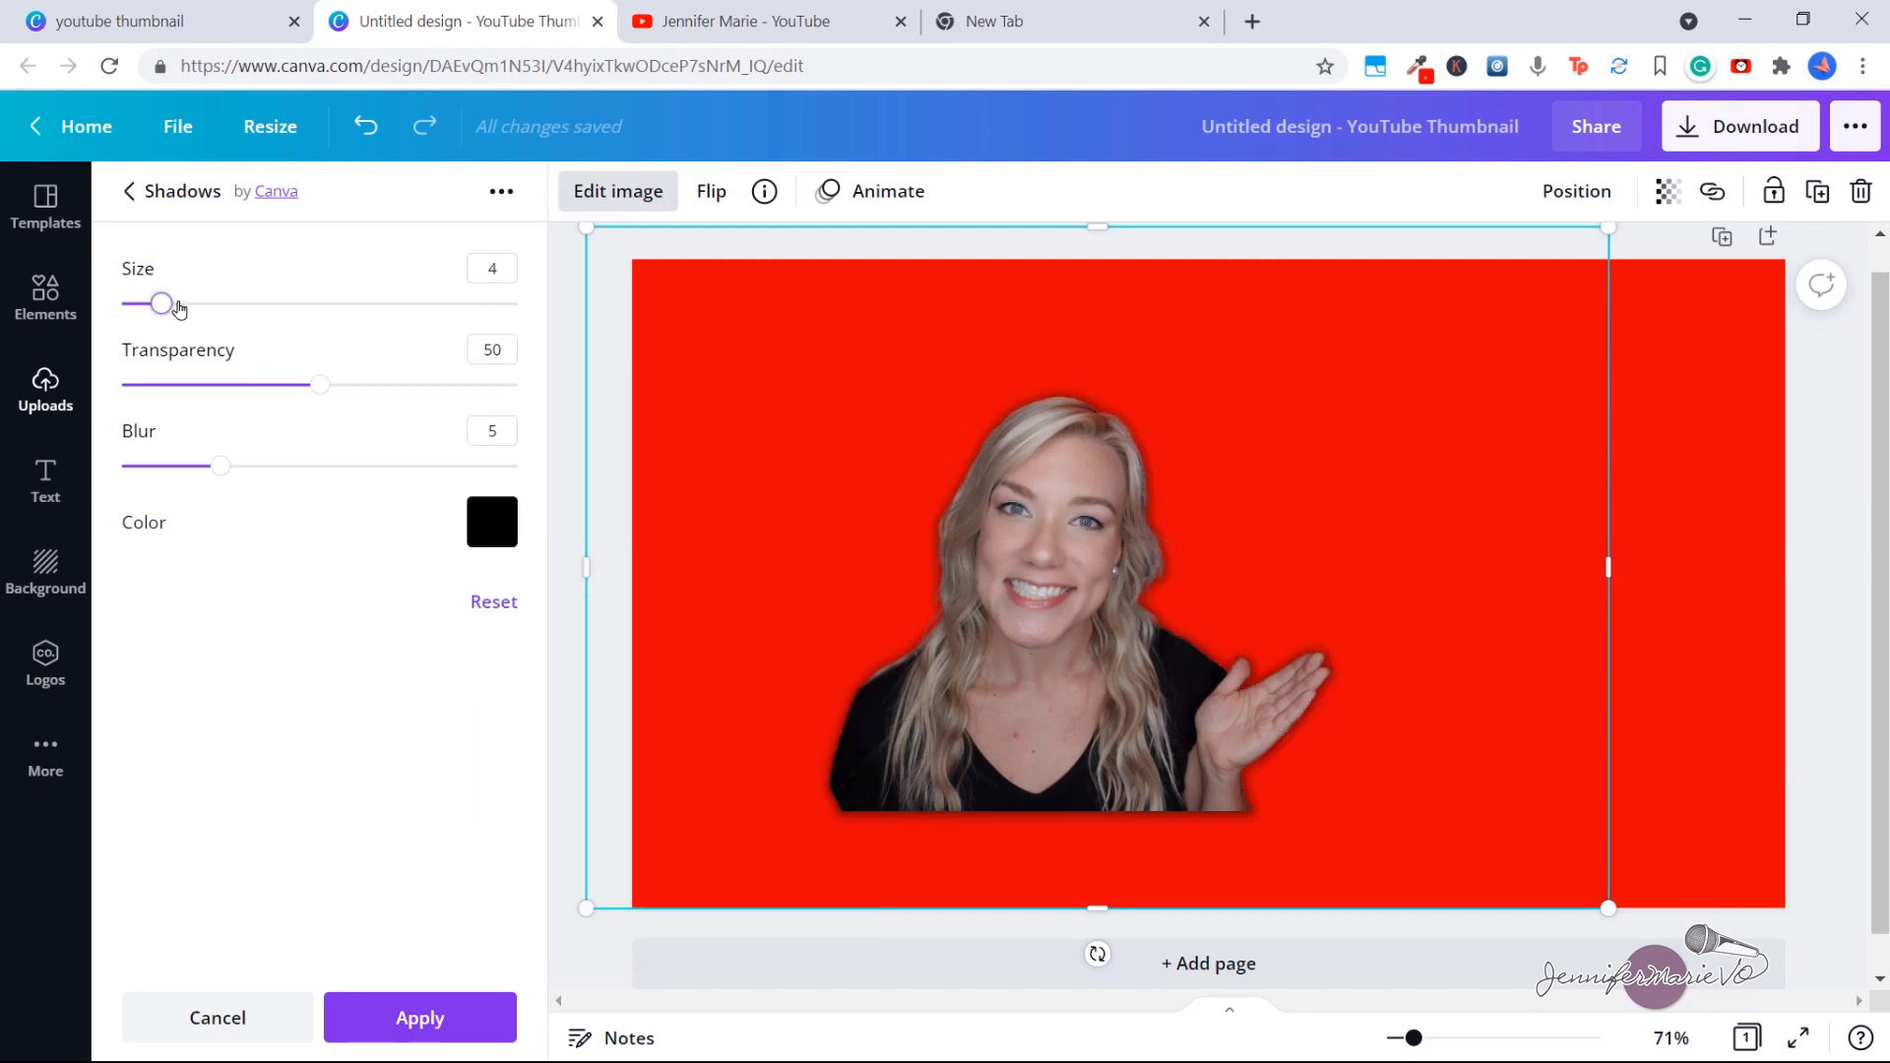
mouse_move(175, 305)
left_mouse_down()
mouse_move(234, 305)
mouse_move(212, 305)
left_mouse_up()
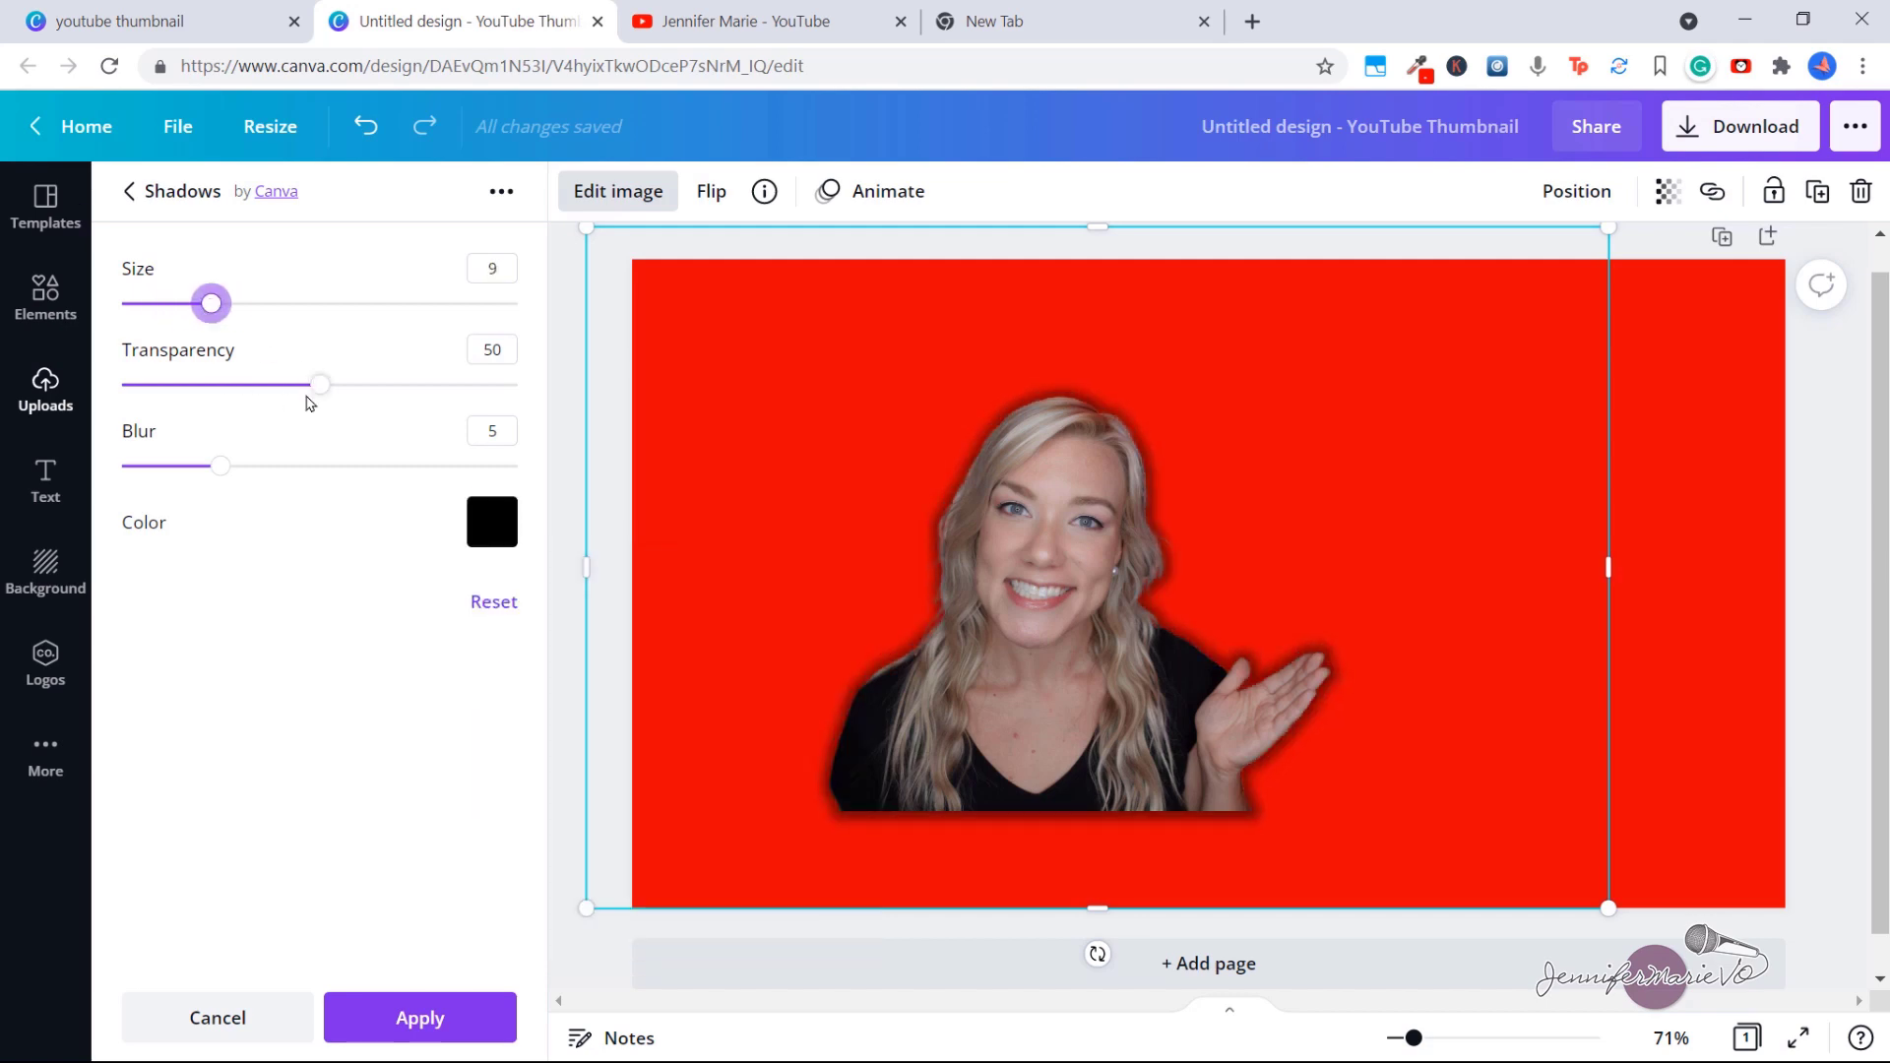
left_click(420, 1018)
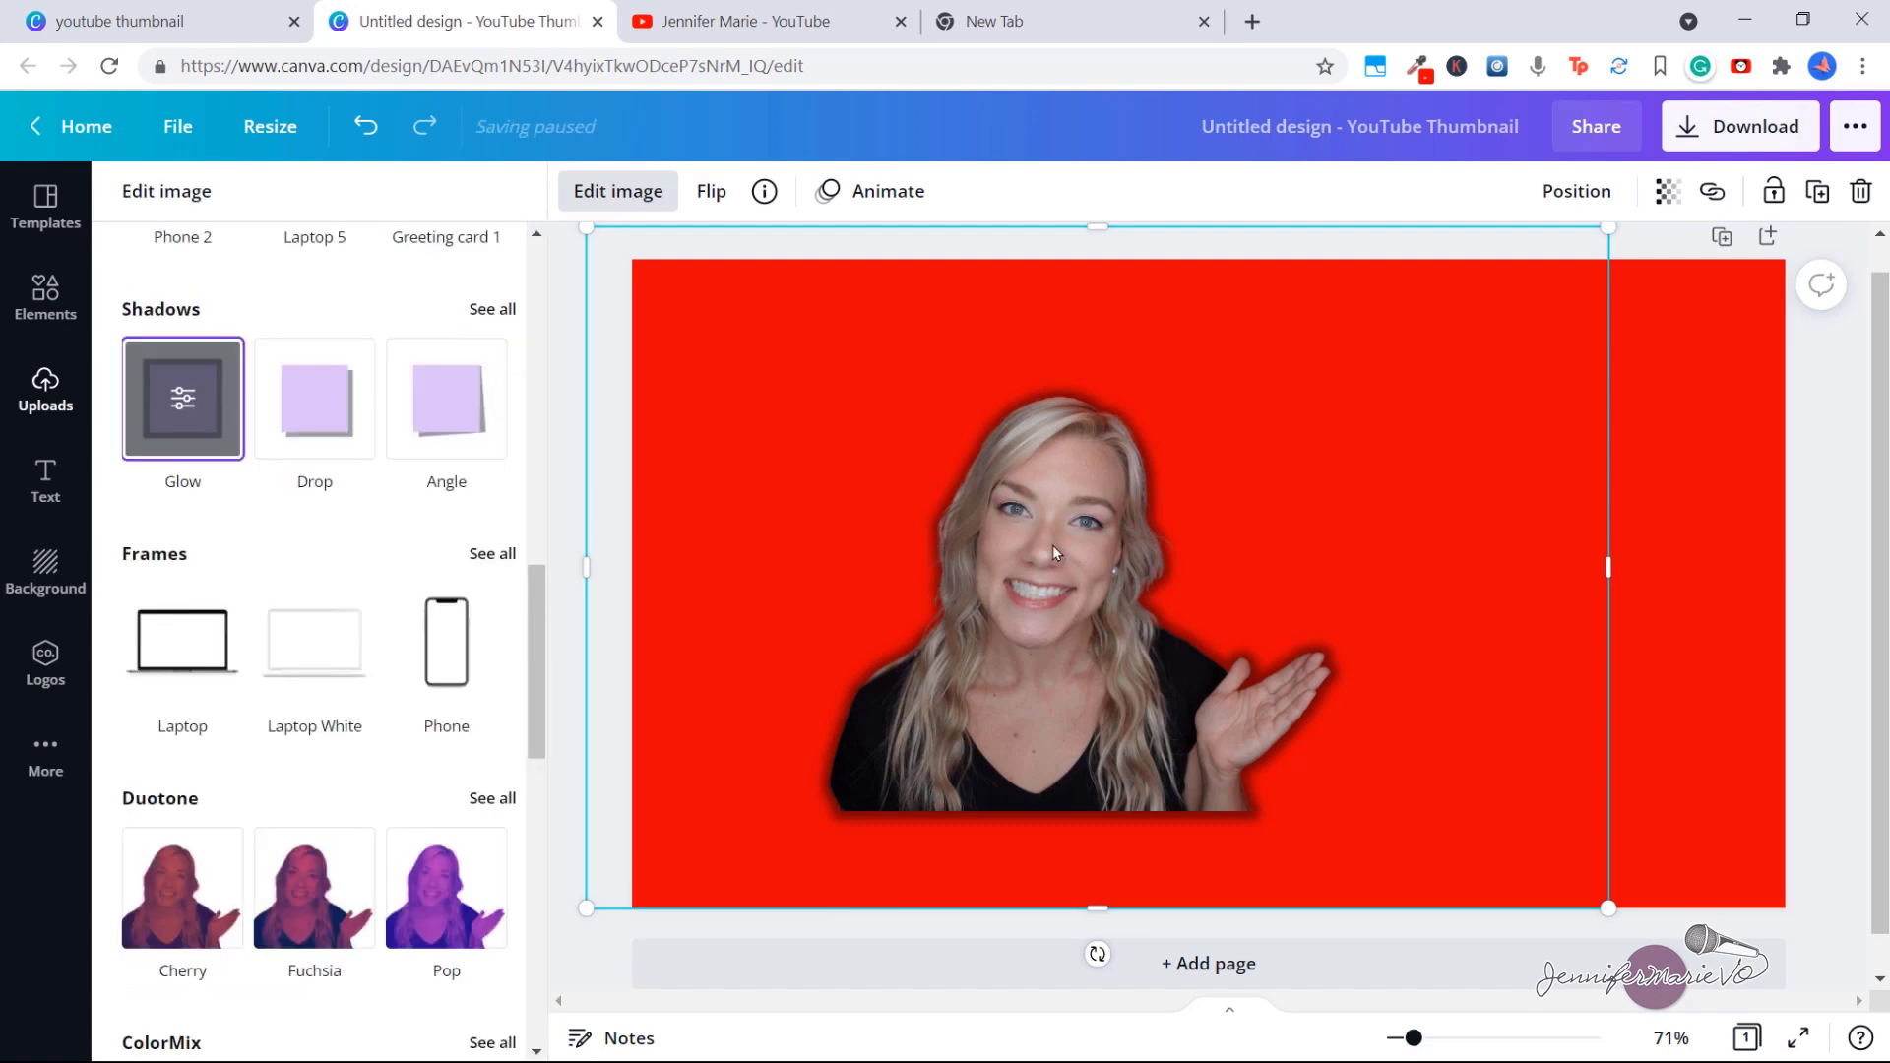
left_click_drag(1609, 227, 1142, 425)
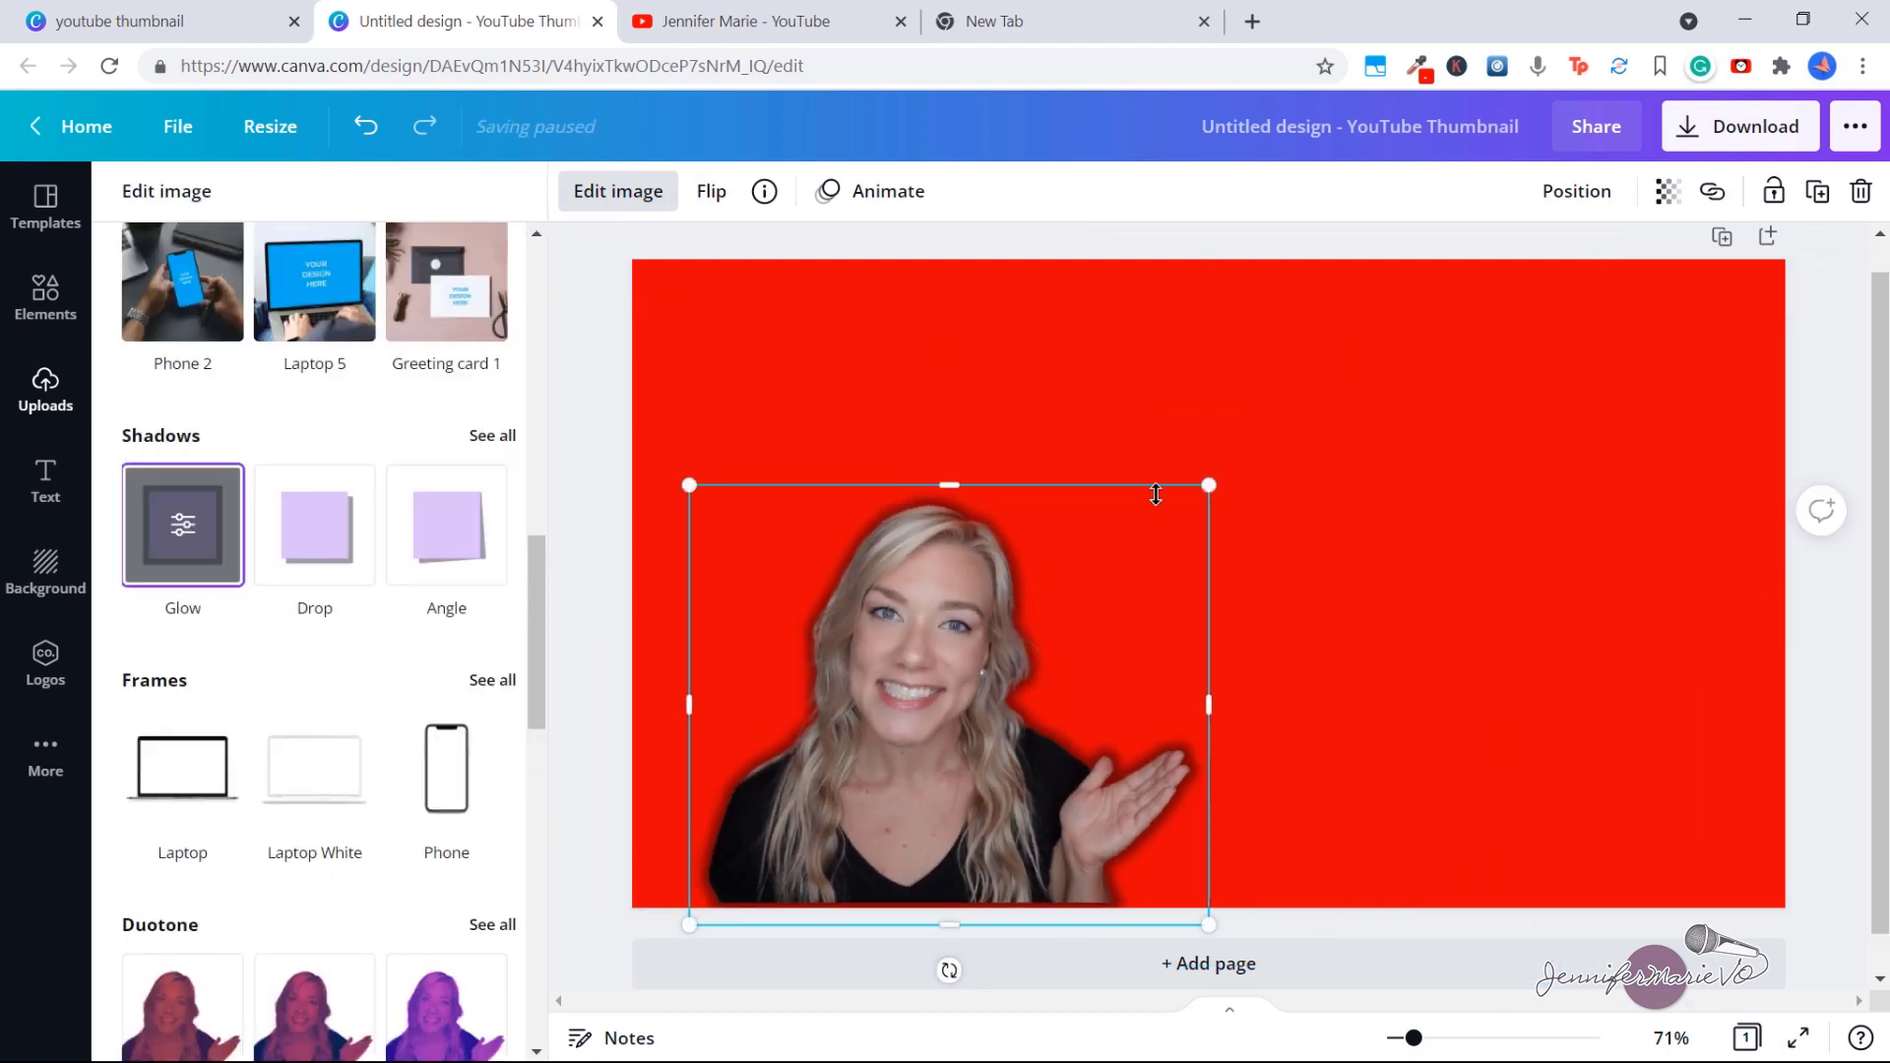
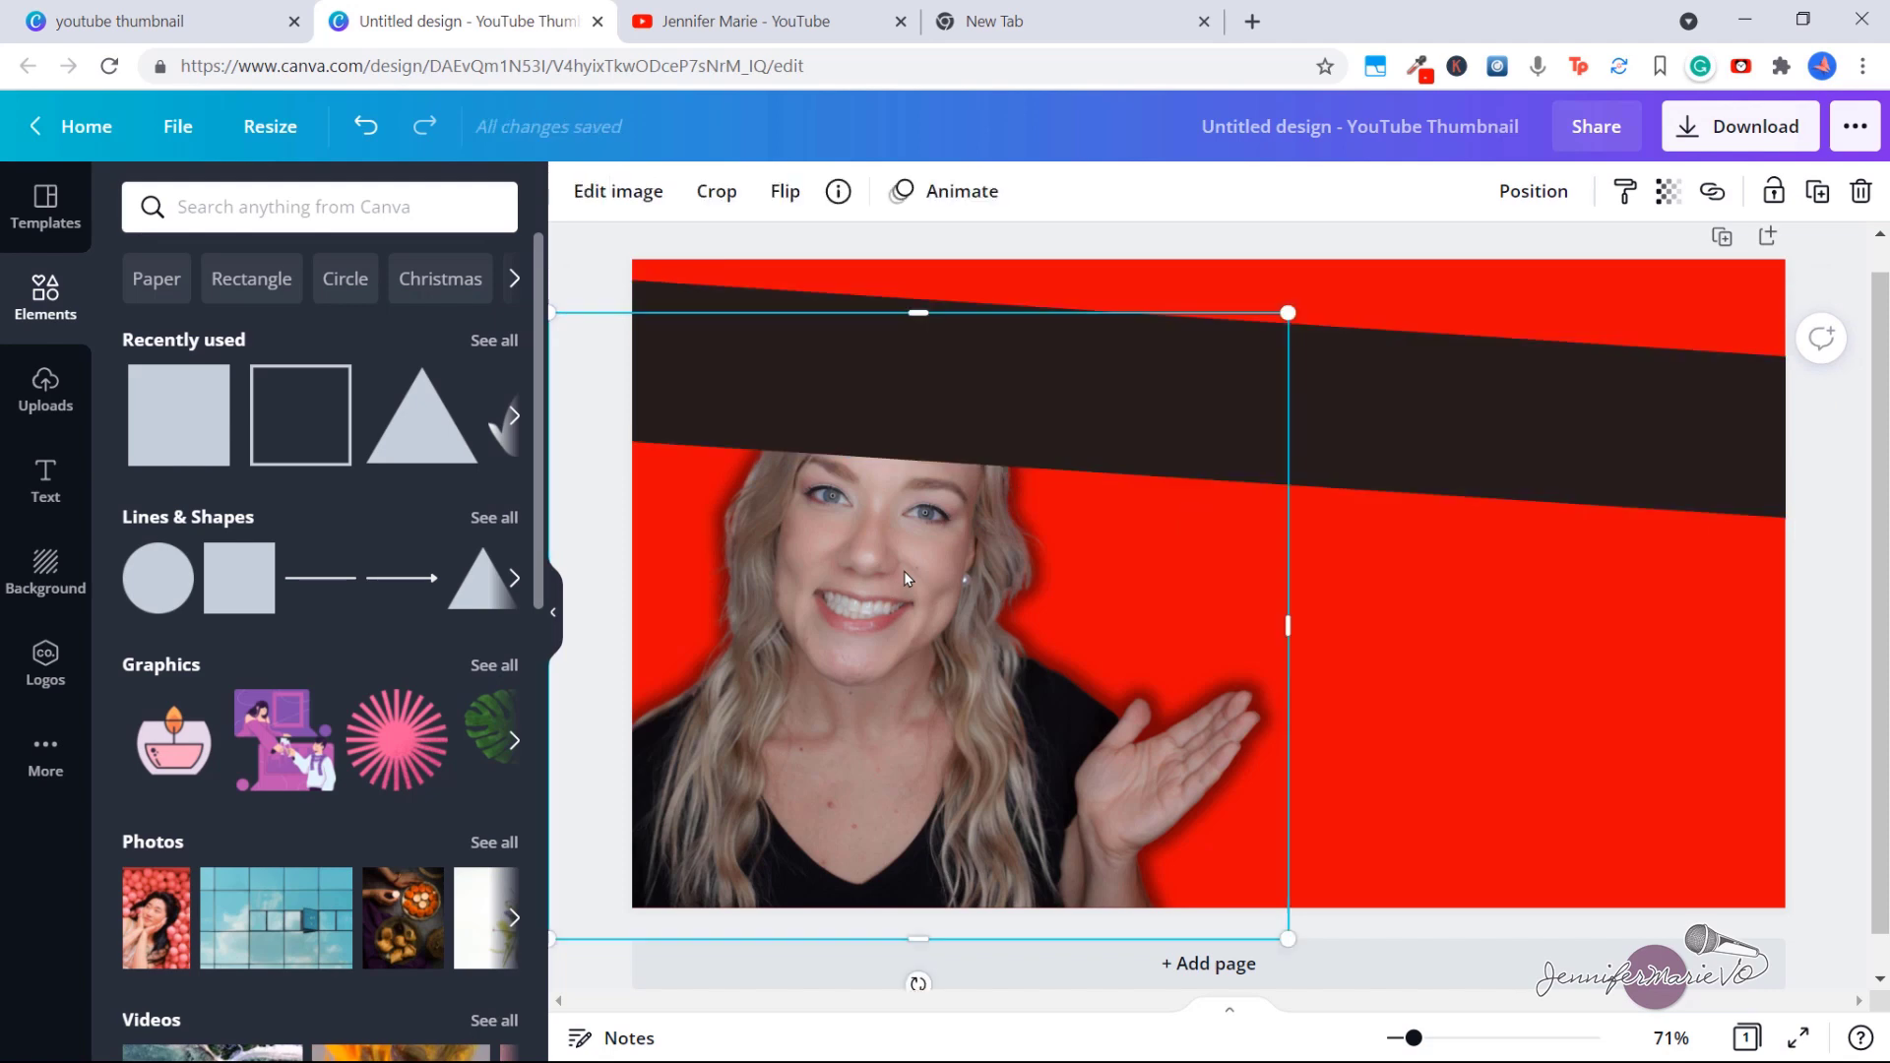
Bring the woman's cutout in front of the dark slanted bar and move it slightly further left
right_click(900, 583)
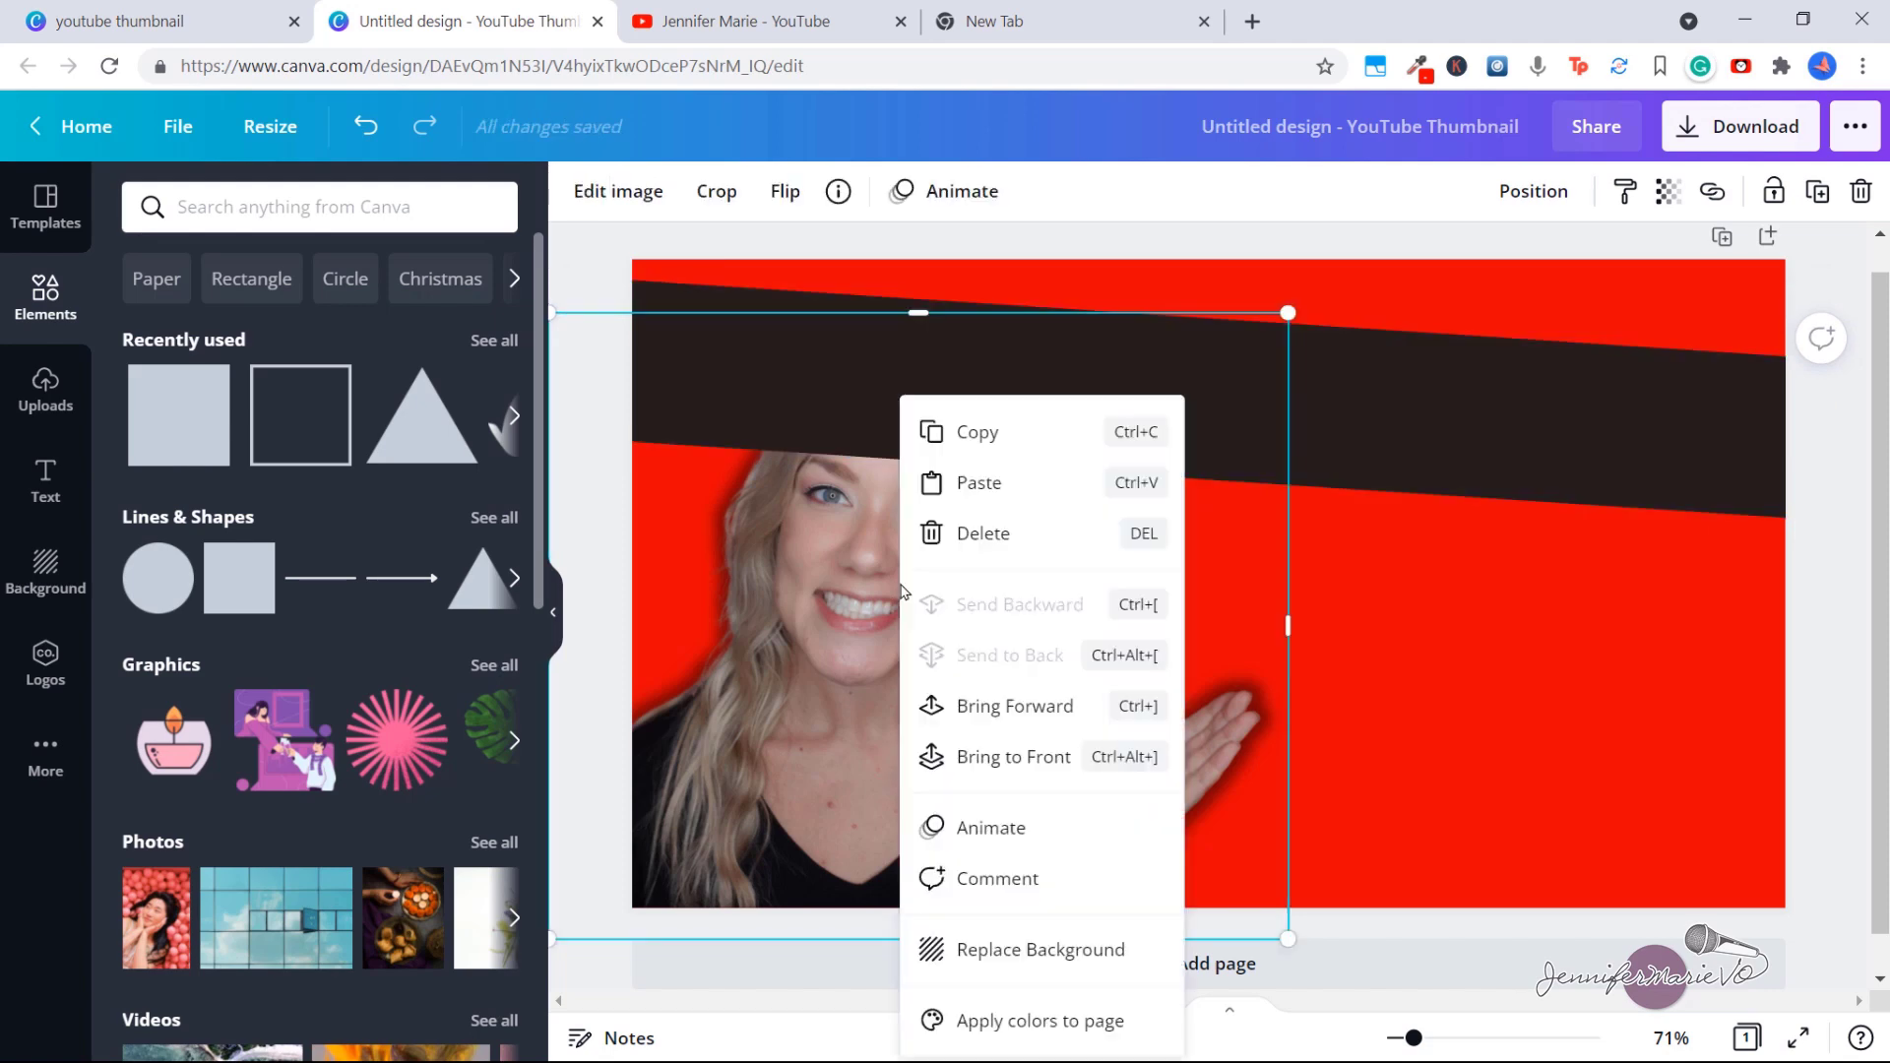
left_click(982, 741)
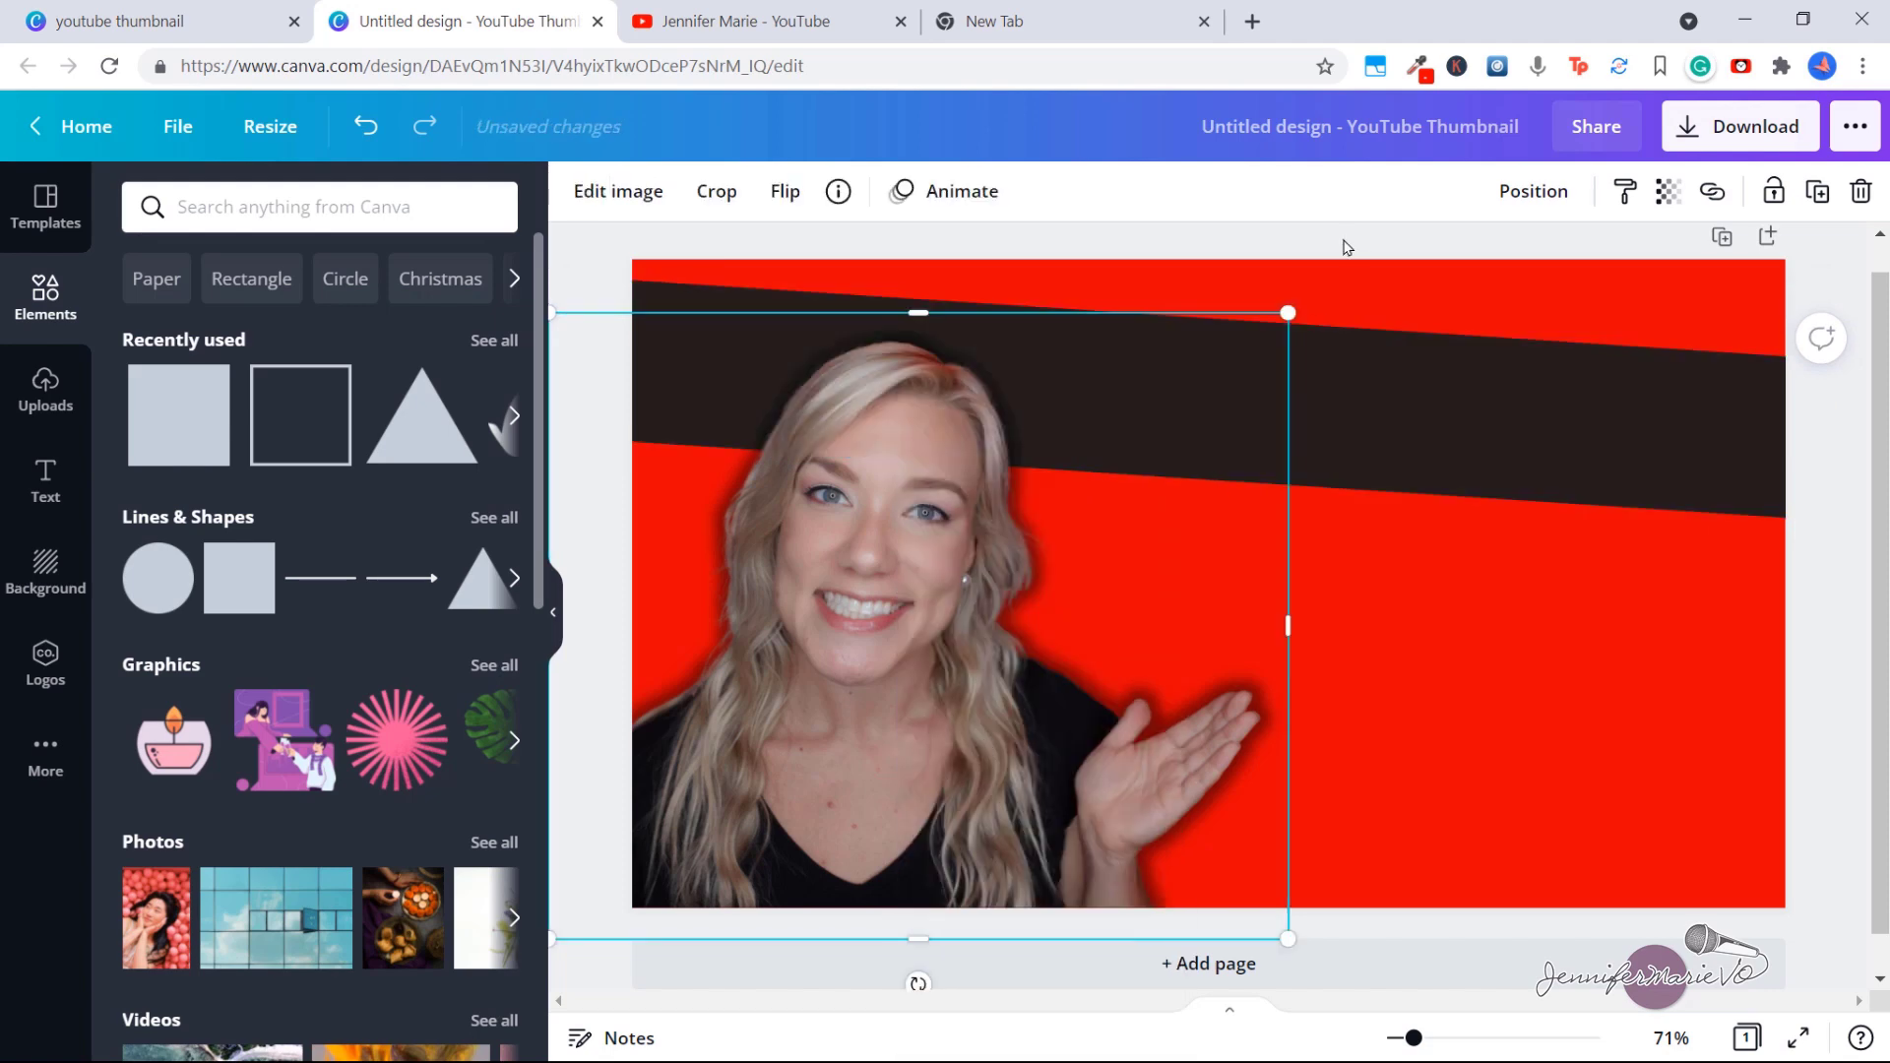
key("ctrl+z")
left_click(1489, 407)
left_click(1522, 429)
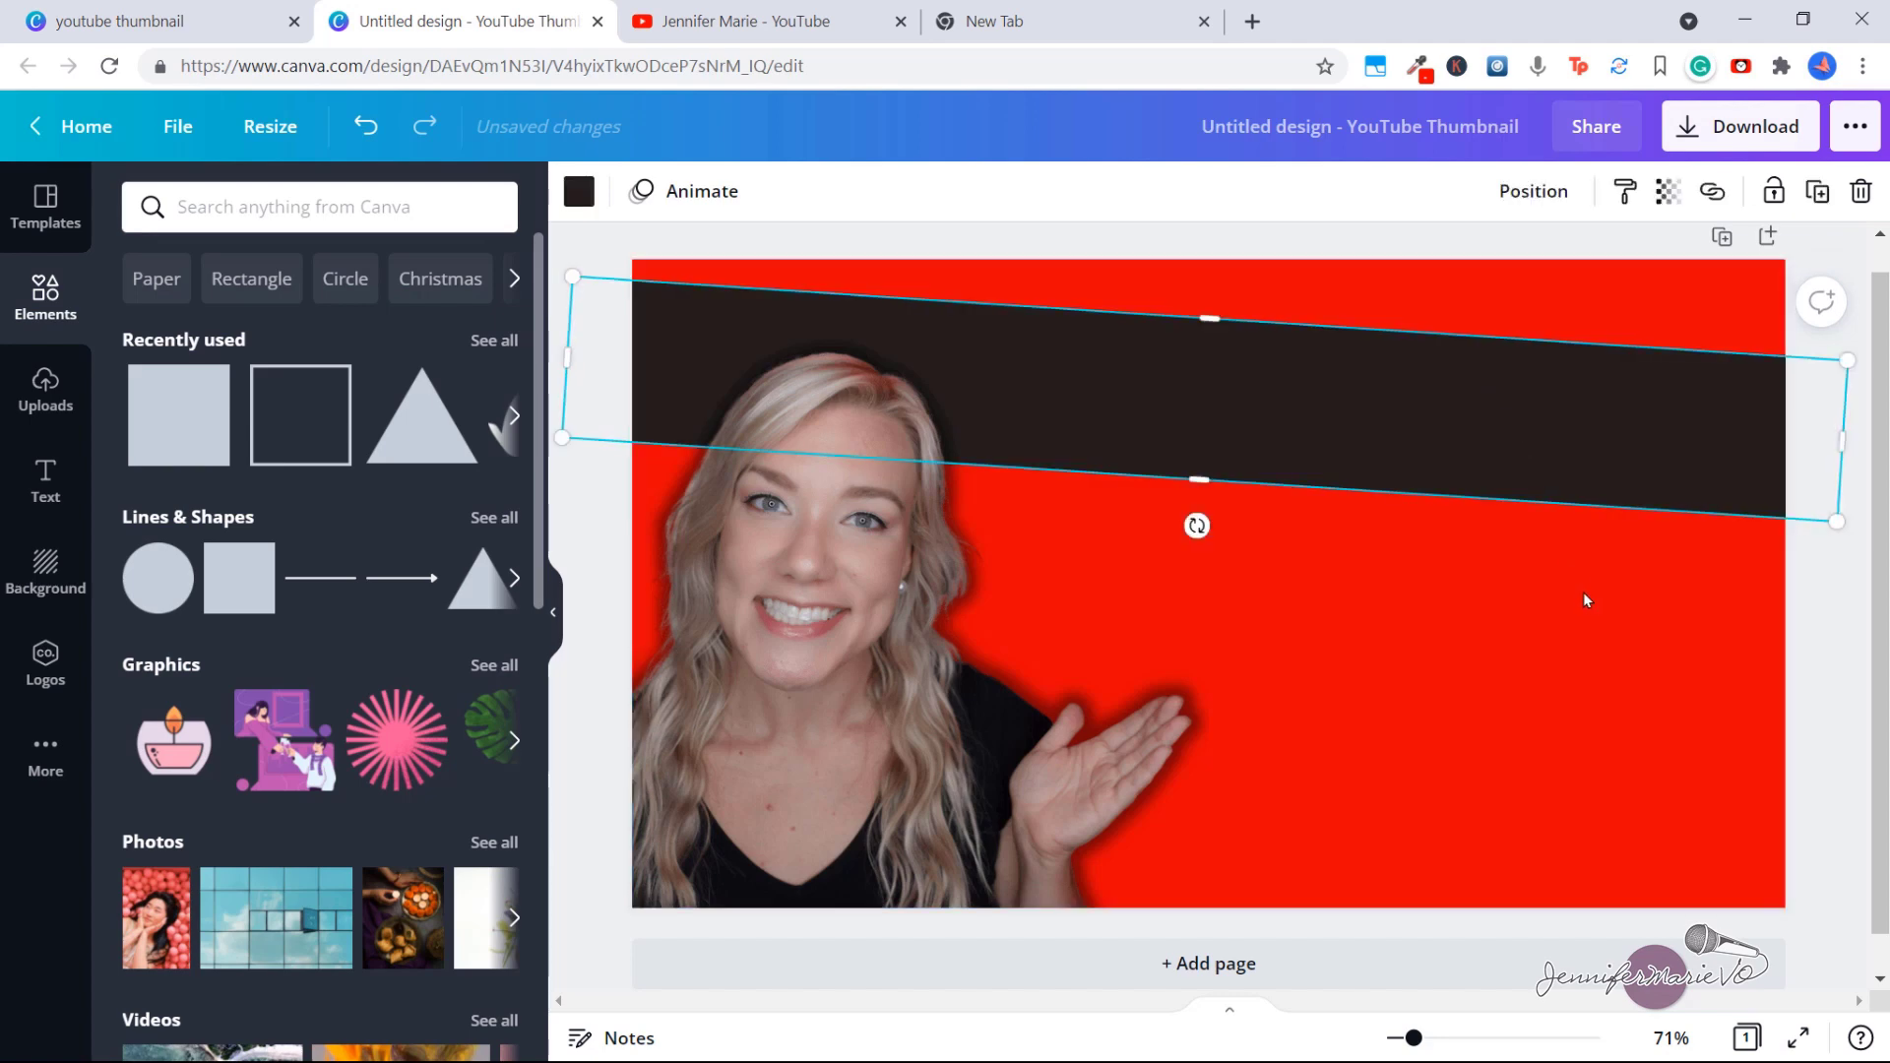
left_click(1583, 594)
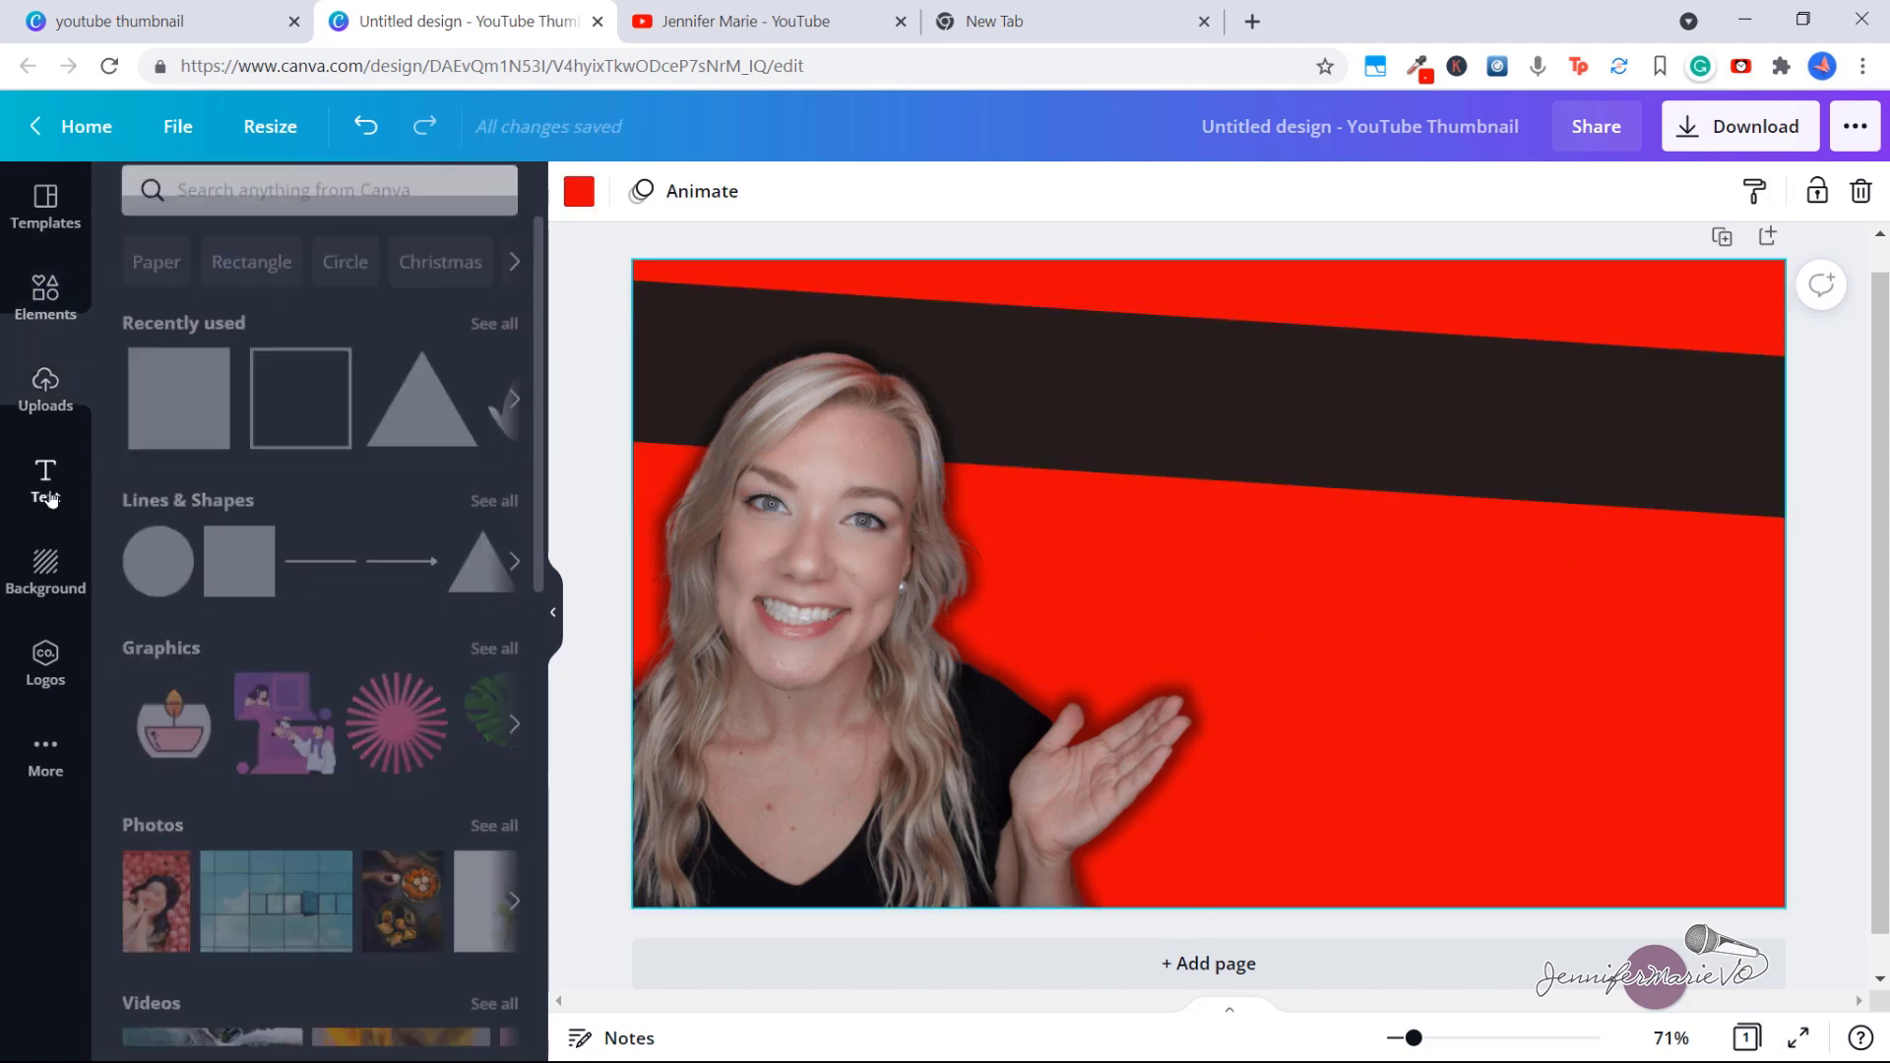
Browse the text styles and add a plain heading reading "How to Create" to the thumbnail
left_click(48, 497)
scroll(404, 926, "down", 5)
scroll(400, 910, "up", 5)
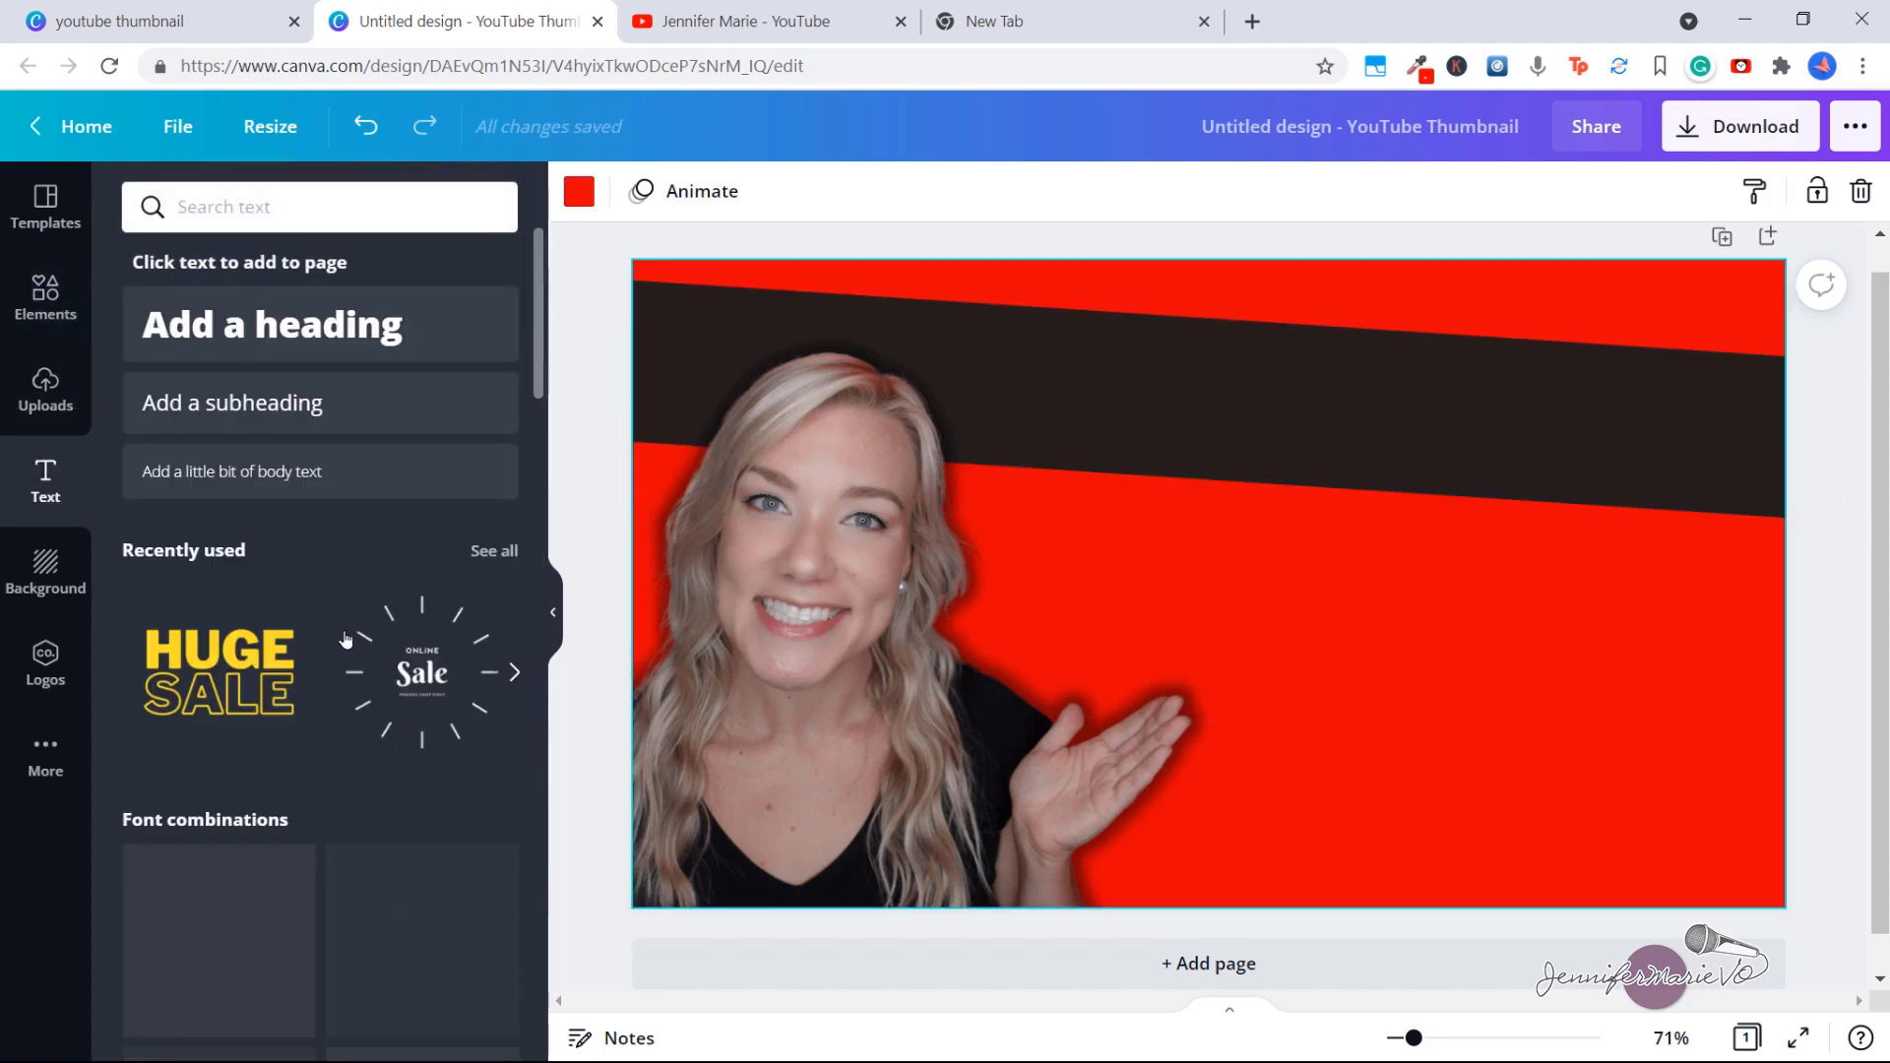
scroll(380, 421, "down", 10)
scroll(445, 458, "up", 6)
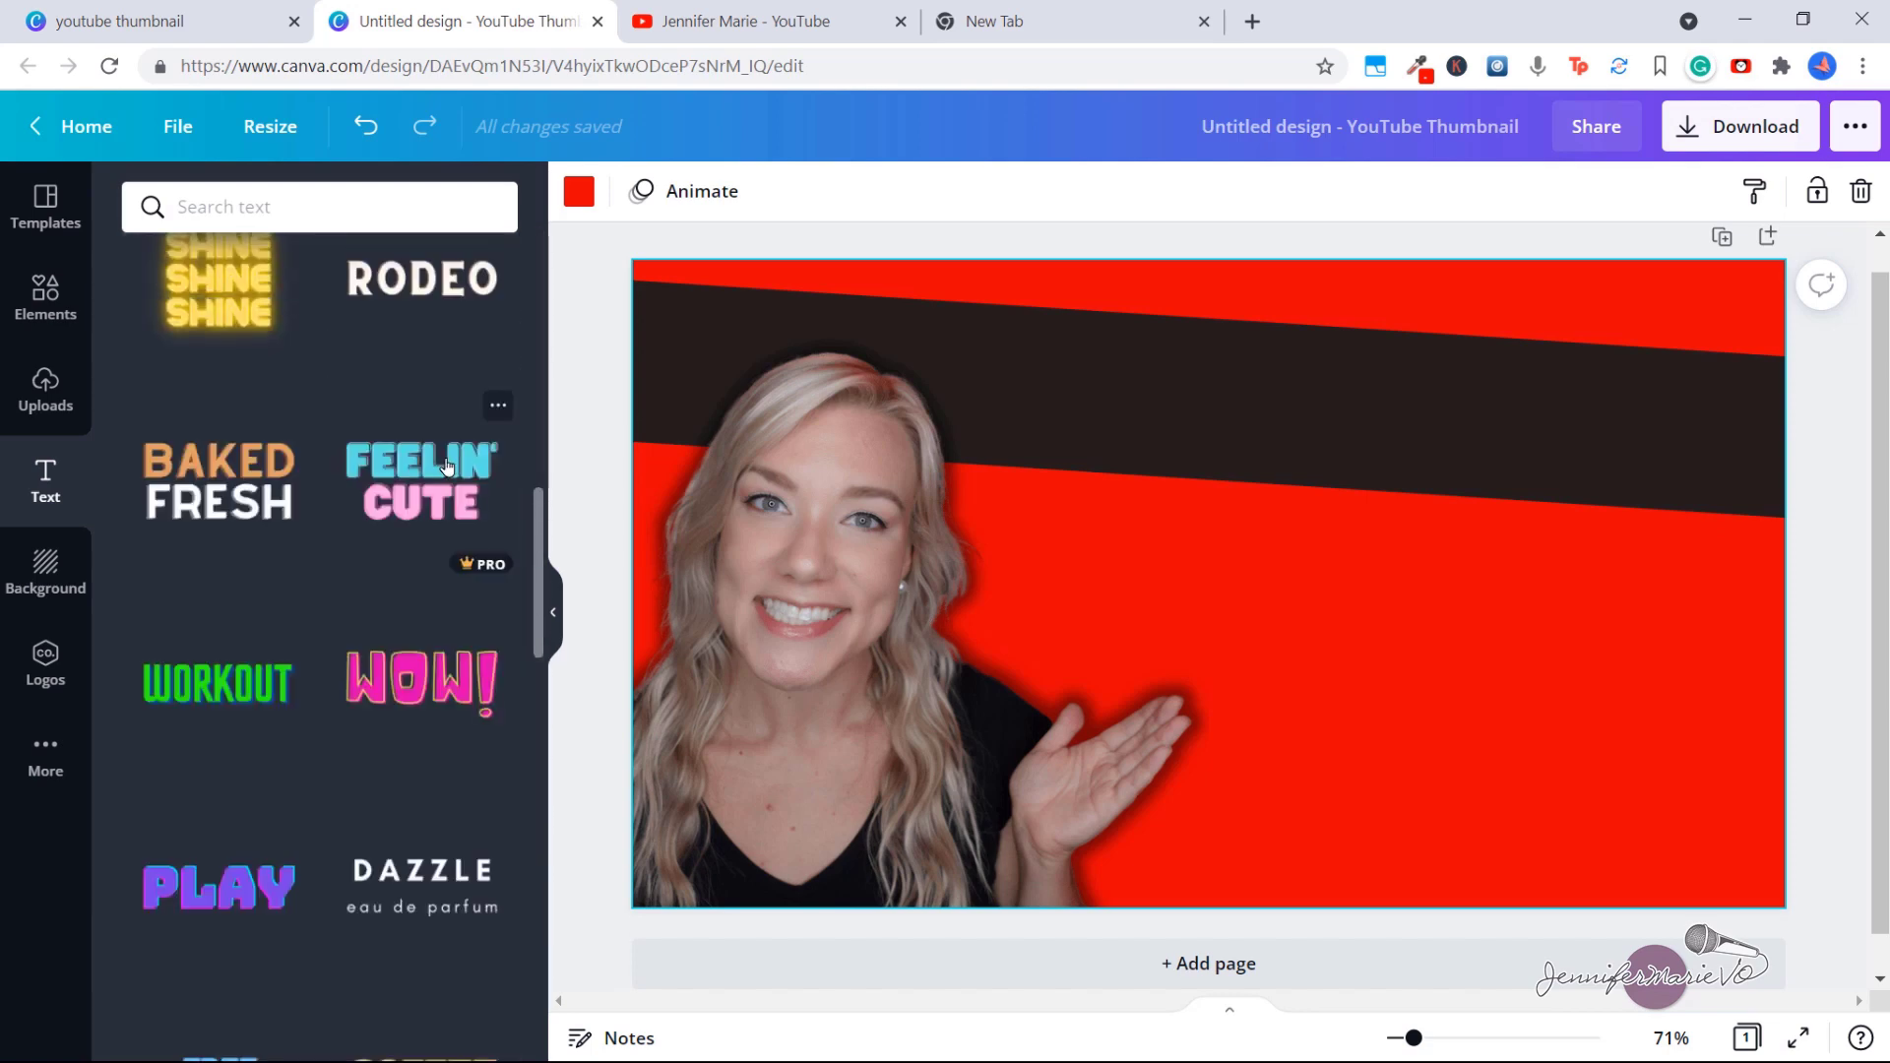
scroll(445, 458, "up", 10)
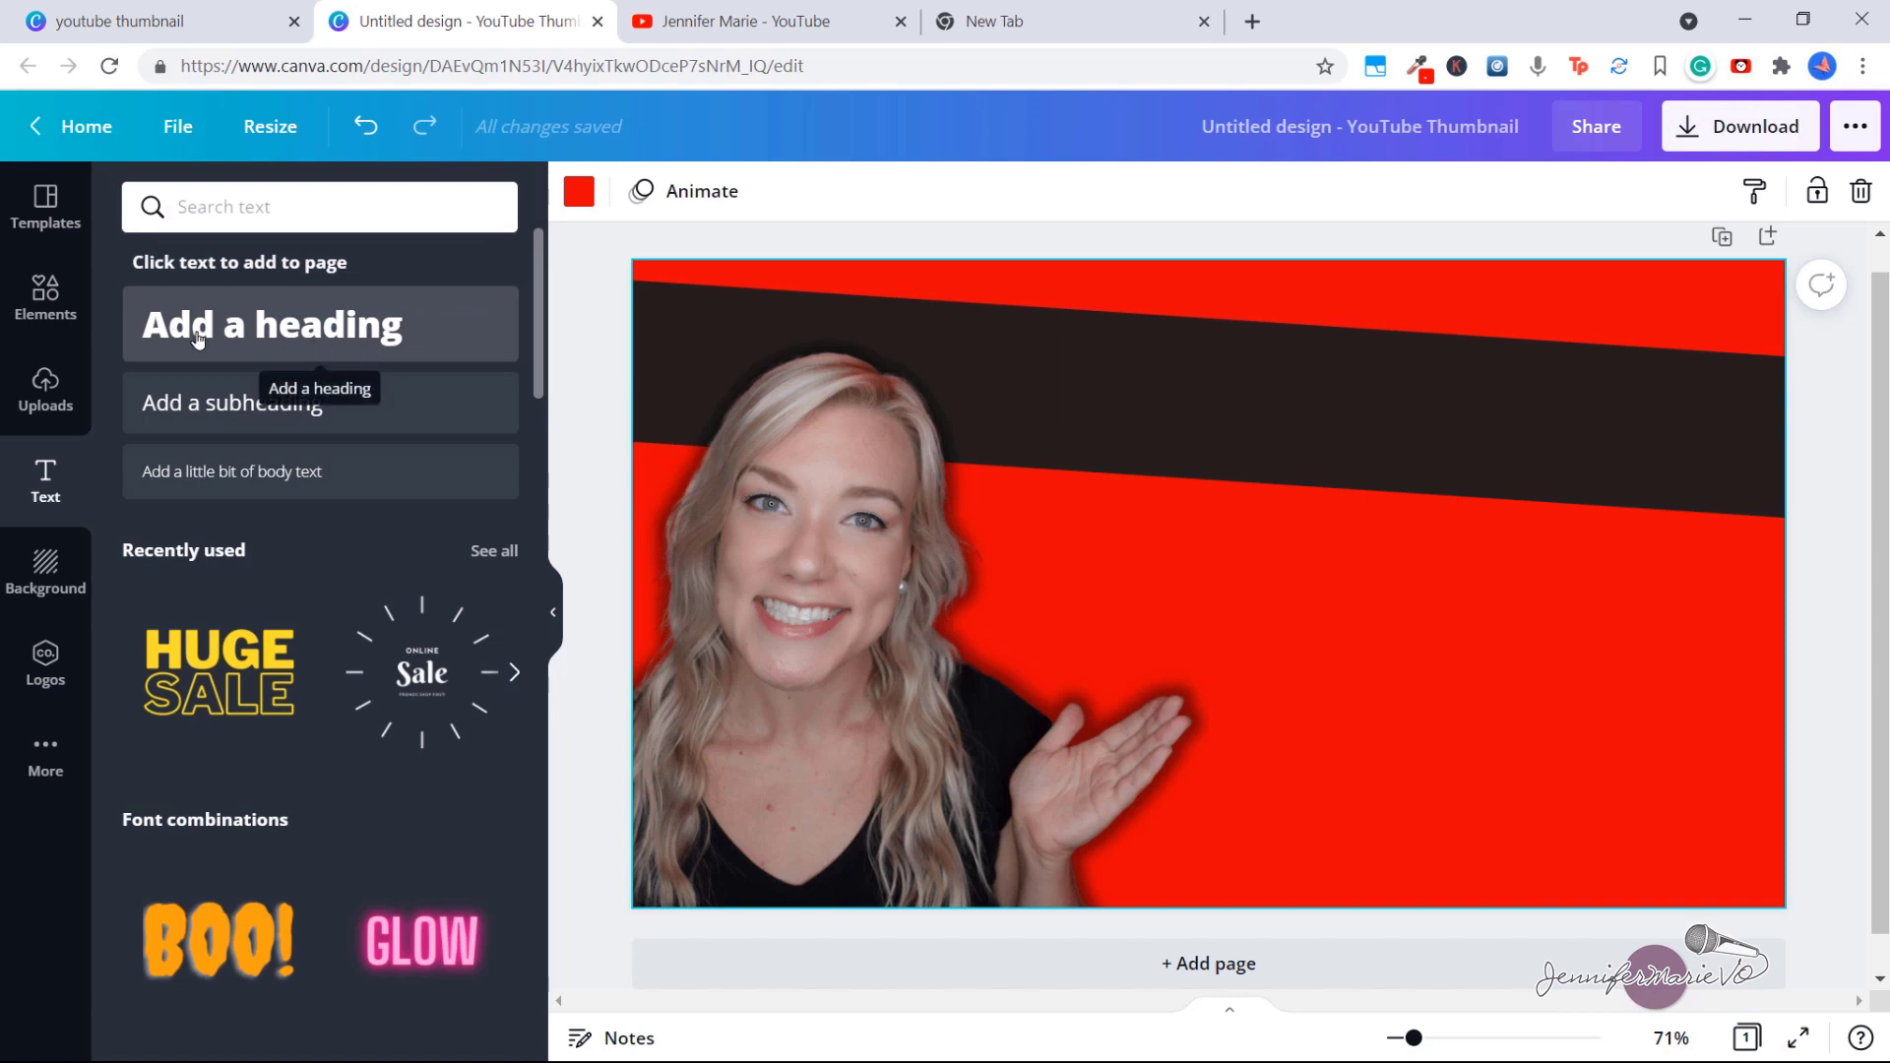
left_click(328, 338)
left_click(1174, 591)
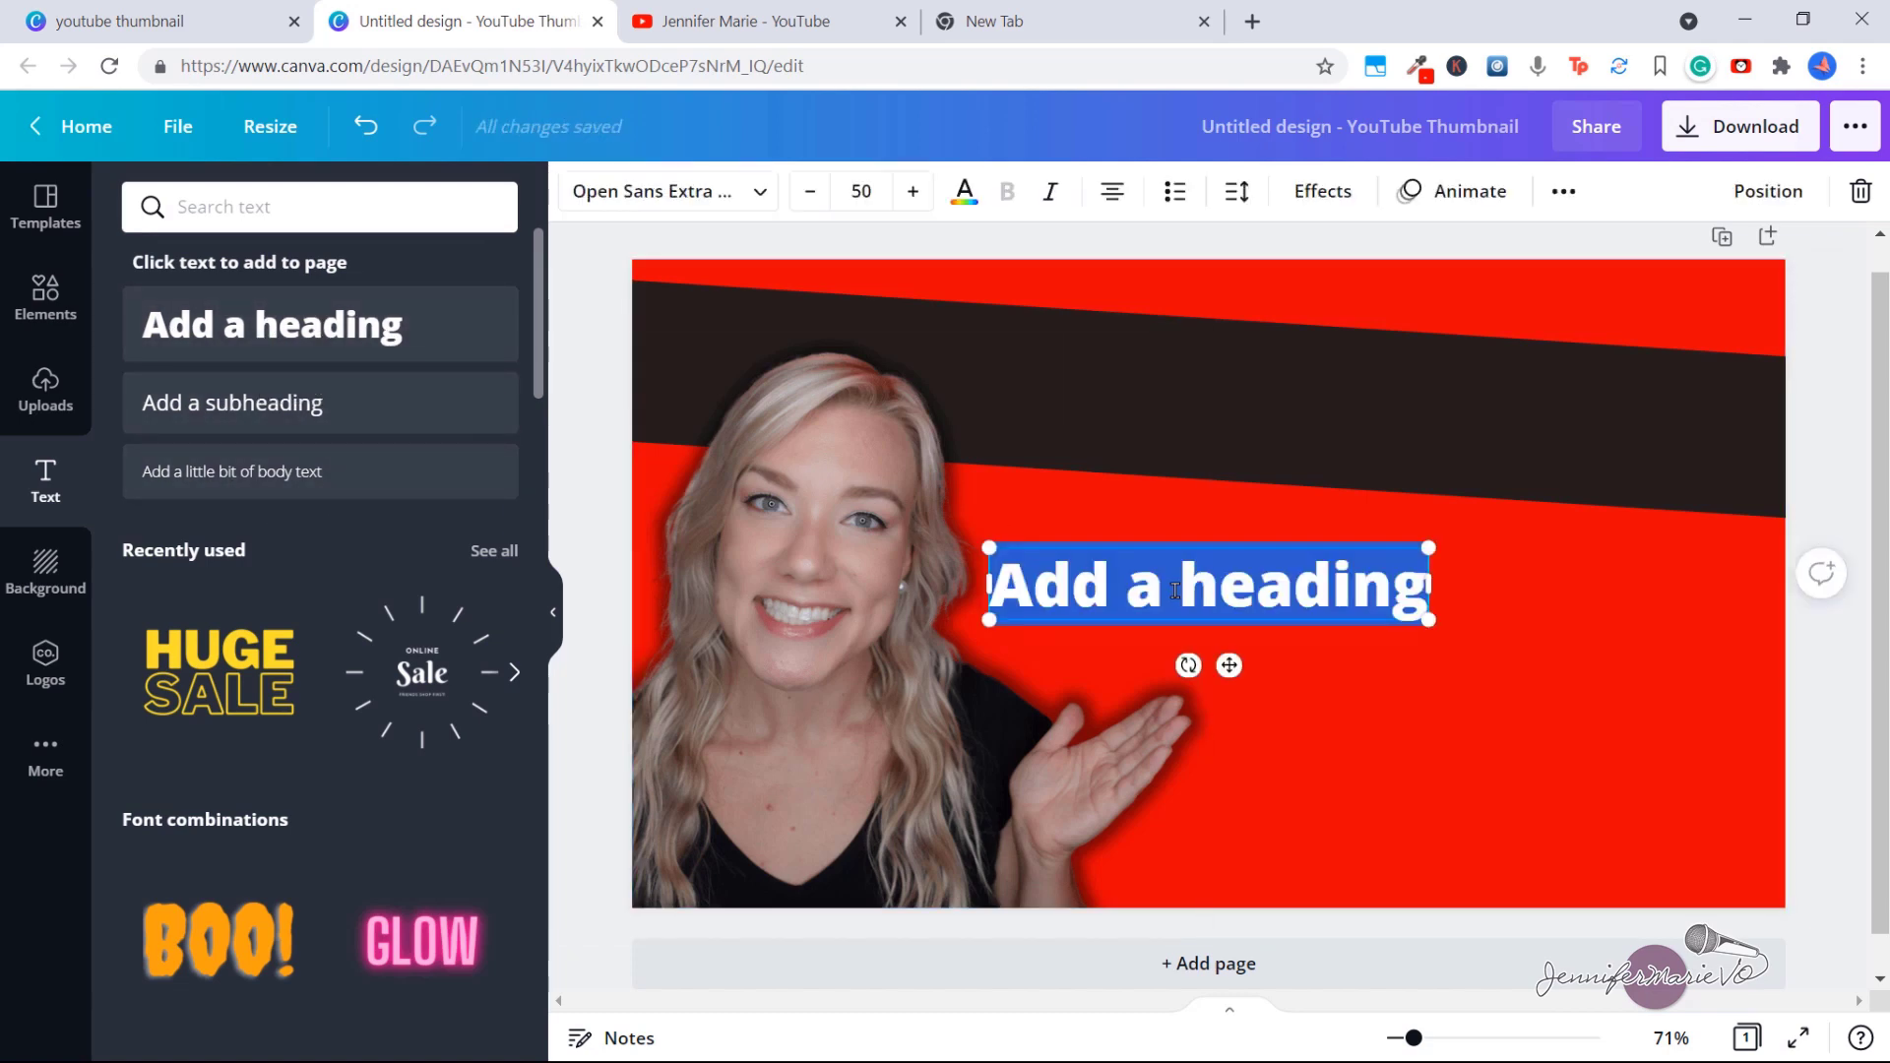
left_click(1175, 590)
key("ctrl+a")
type("How to Create")
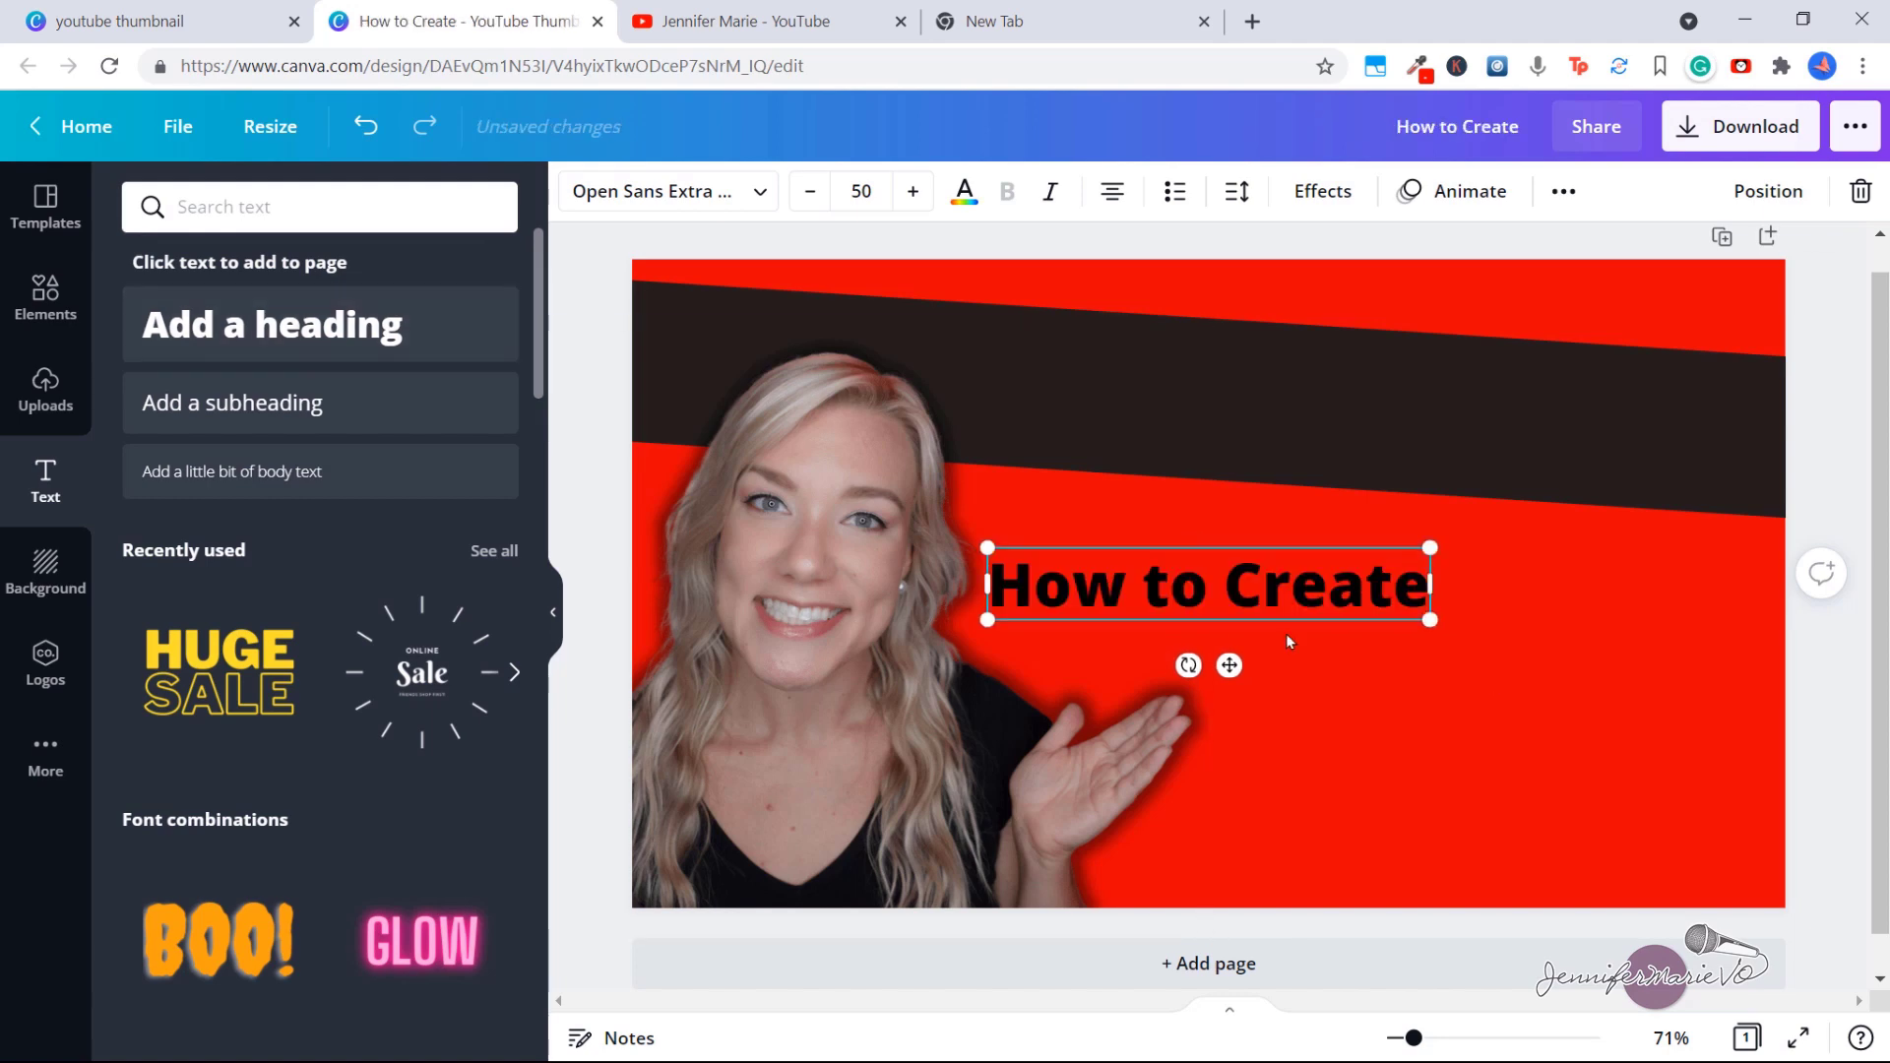
Make the "How to Create" heading white and set its font to Poppins Bold
left_click_drag(1430, 584, 1029, 503)
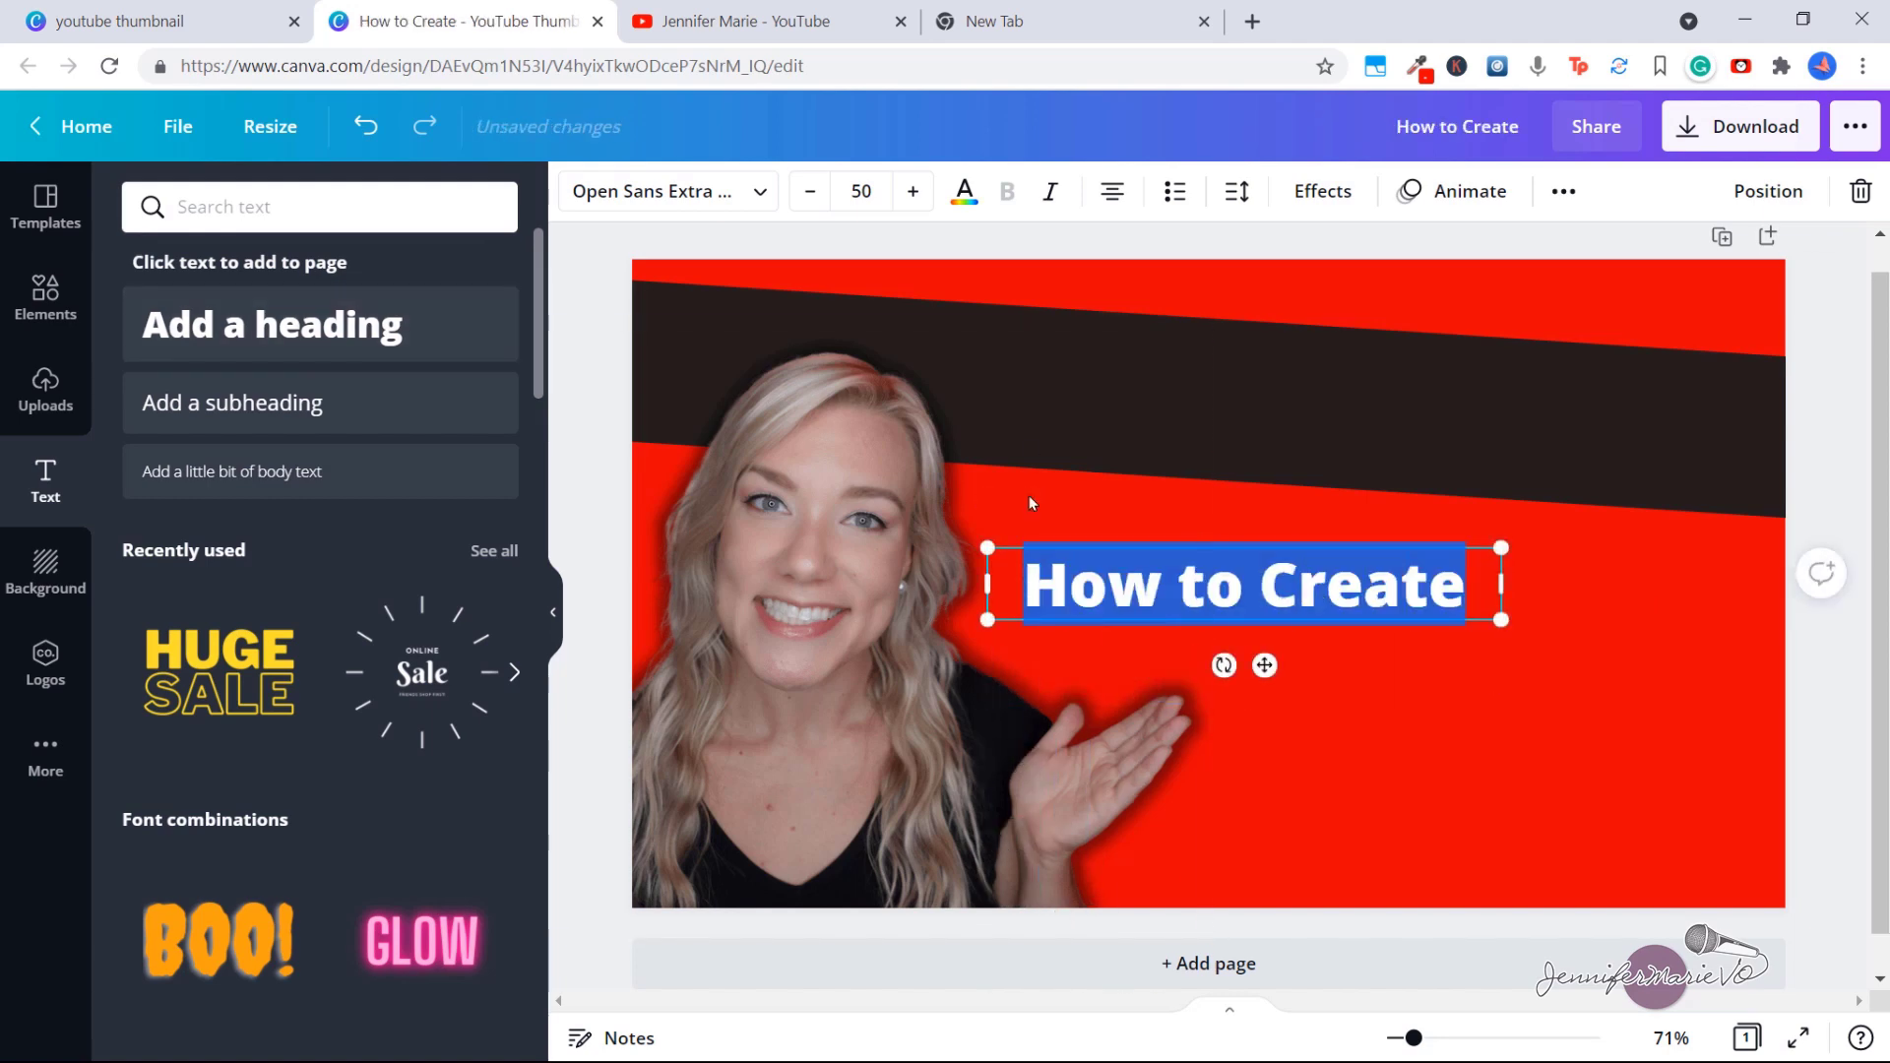
left_click(963, 193)
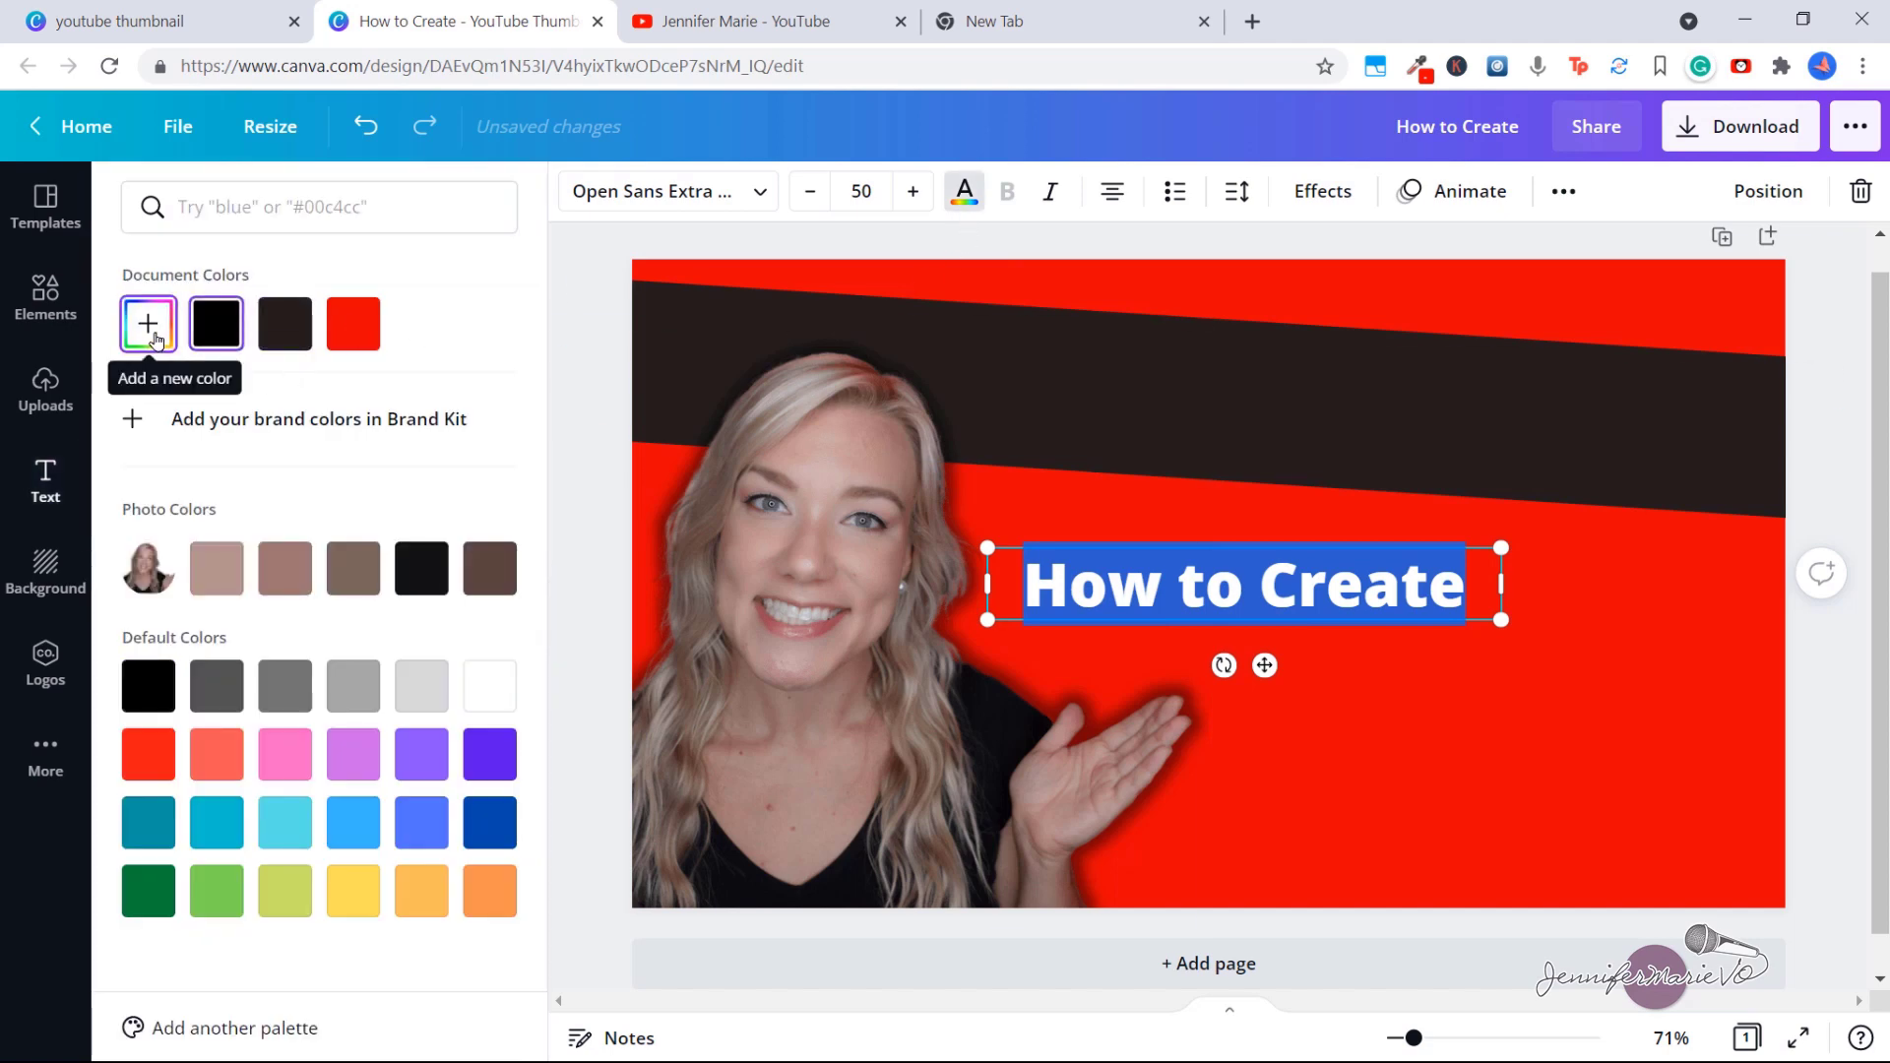
key("Escape")
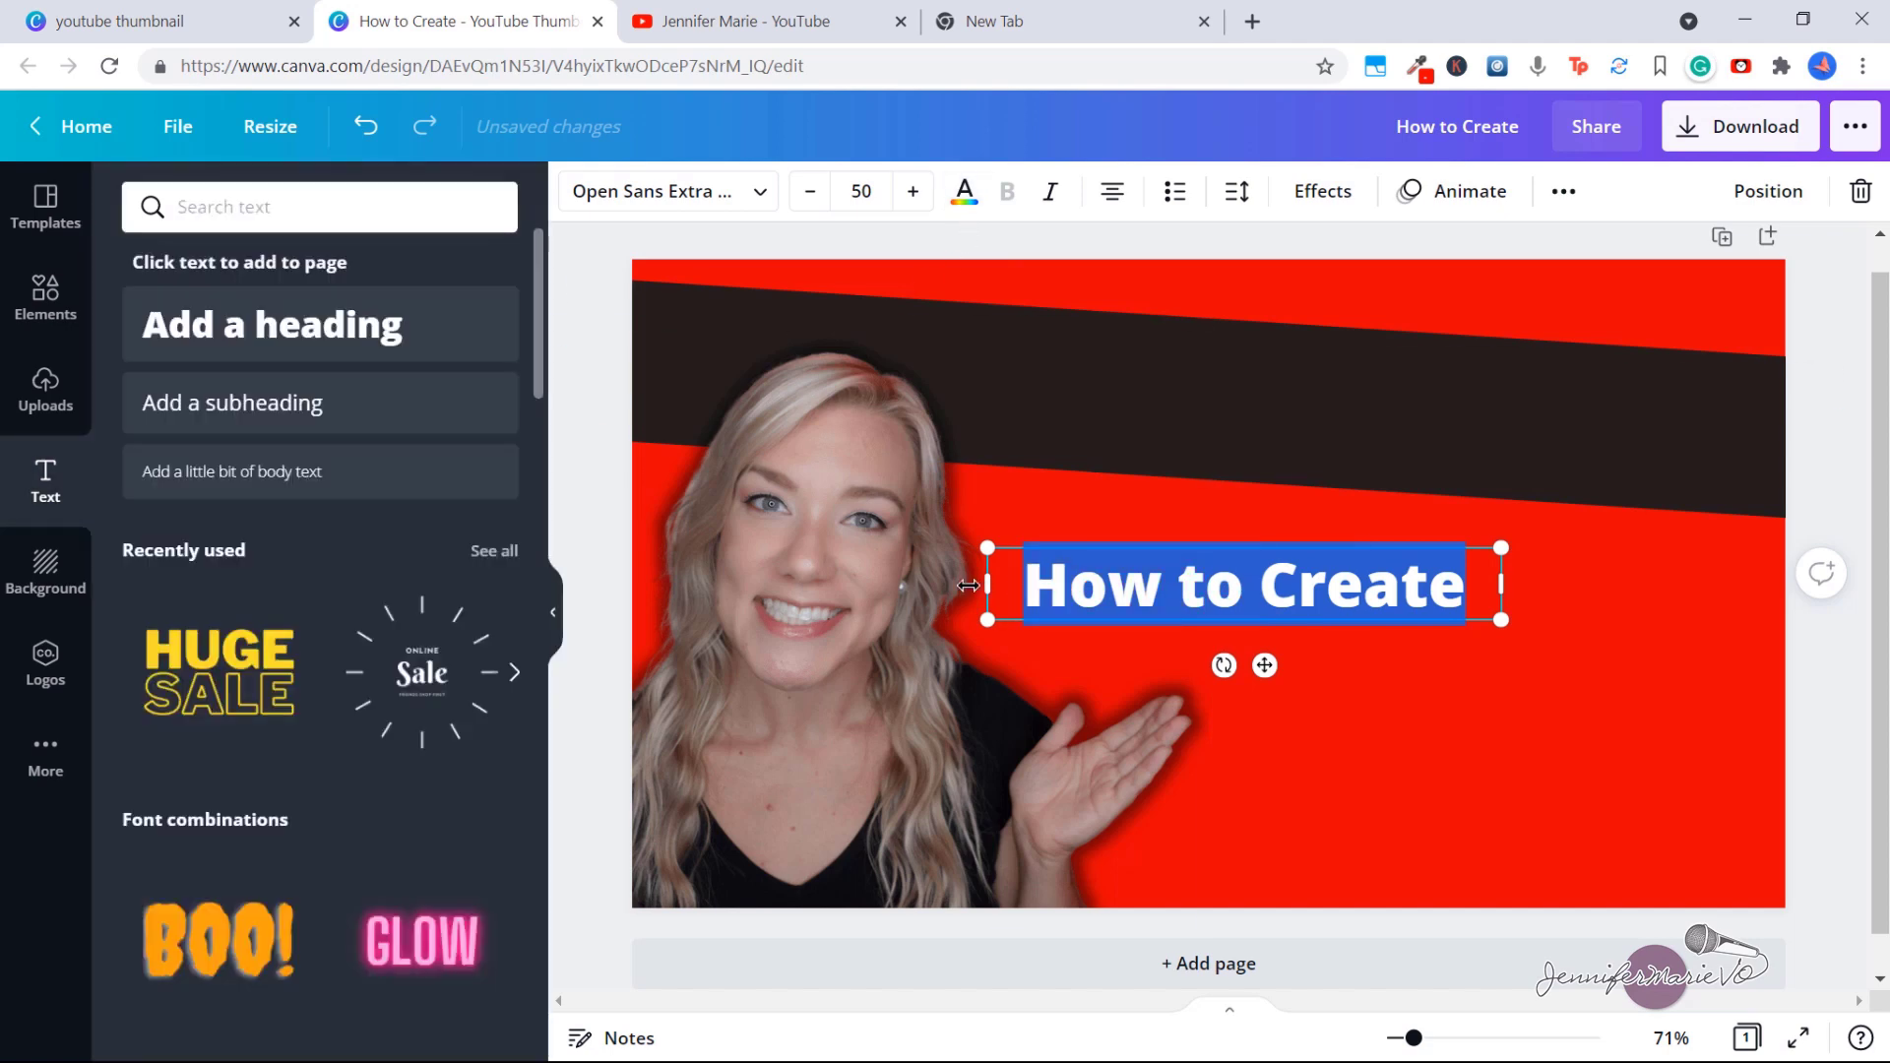
left_click(696, 214)
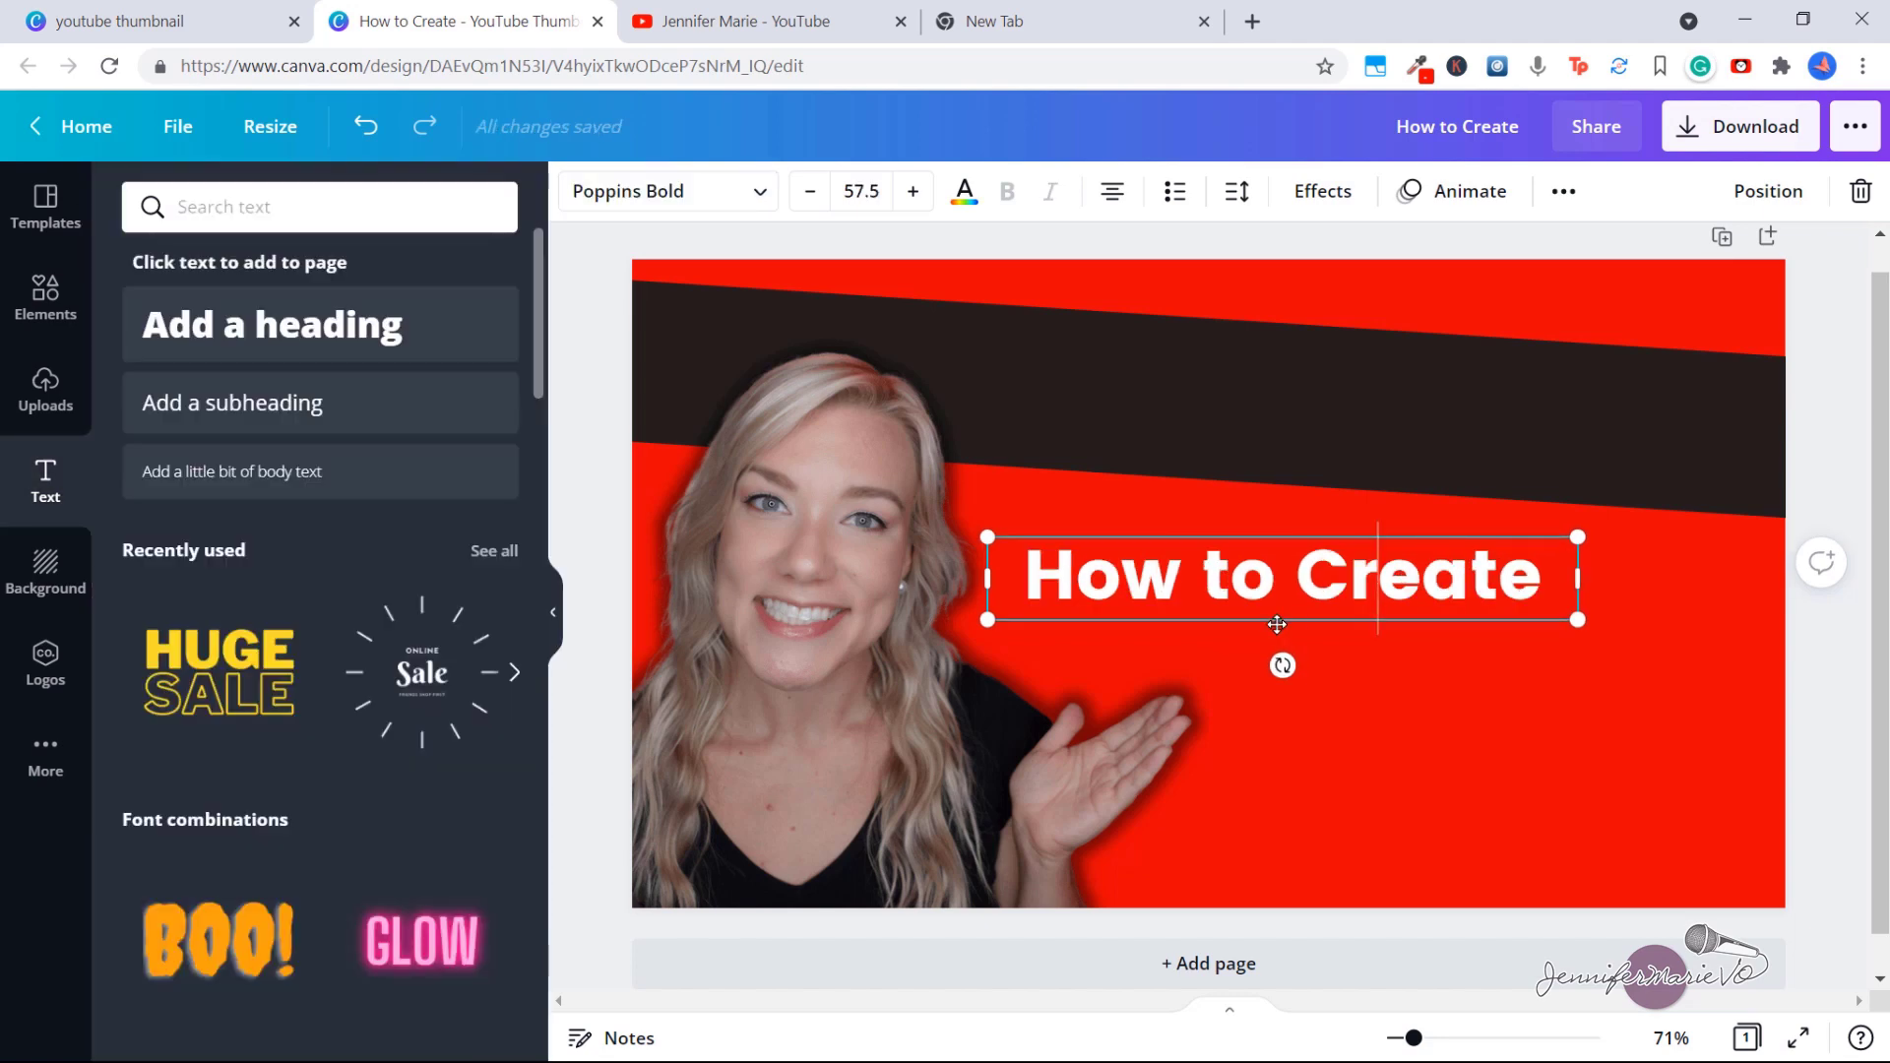
Rotate the "How to Create" heading to match the dark bar's slant and place it enlarged on the bar
left_click_drag(1279, 663, 1274, 506)
left_click_drag(1517, 435, 1697, 478)
left_click(1523, 591)
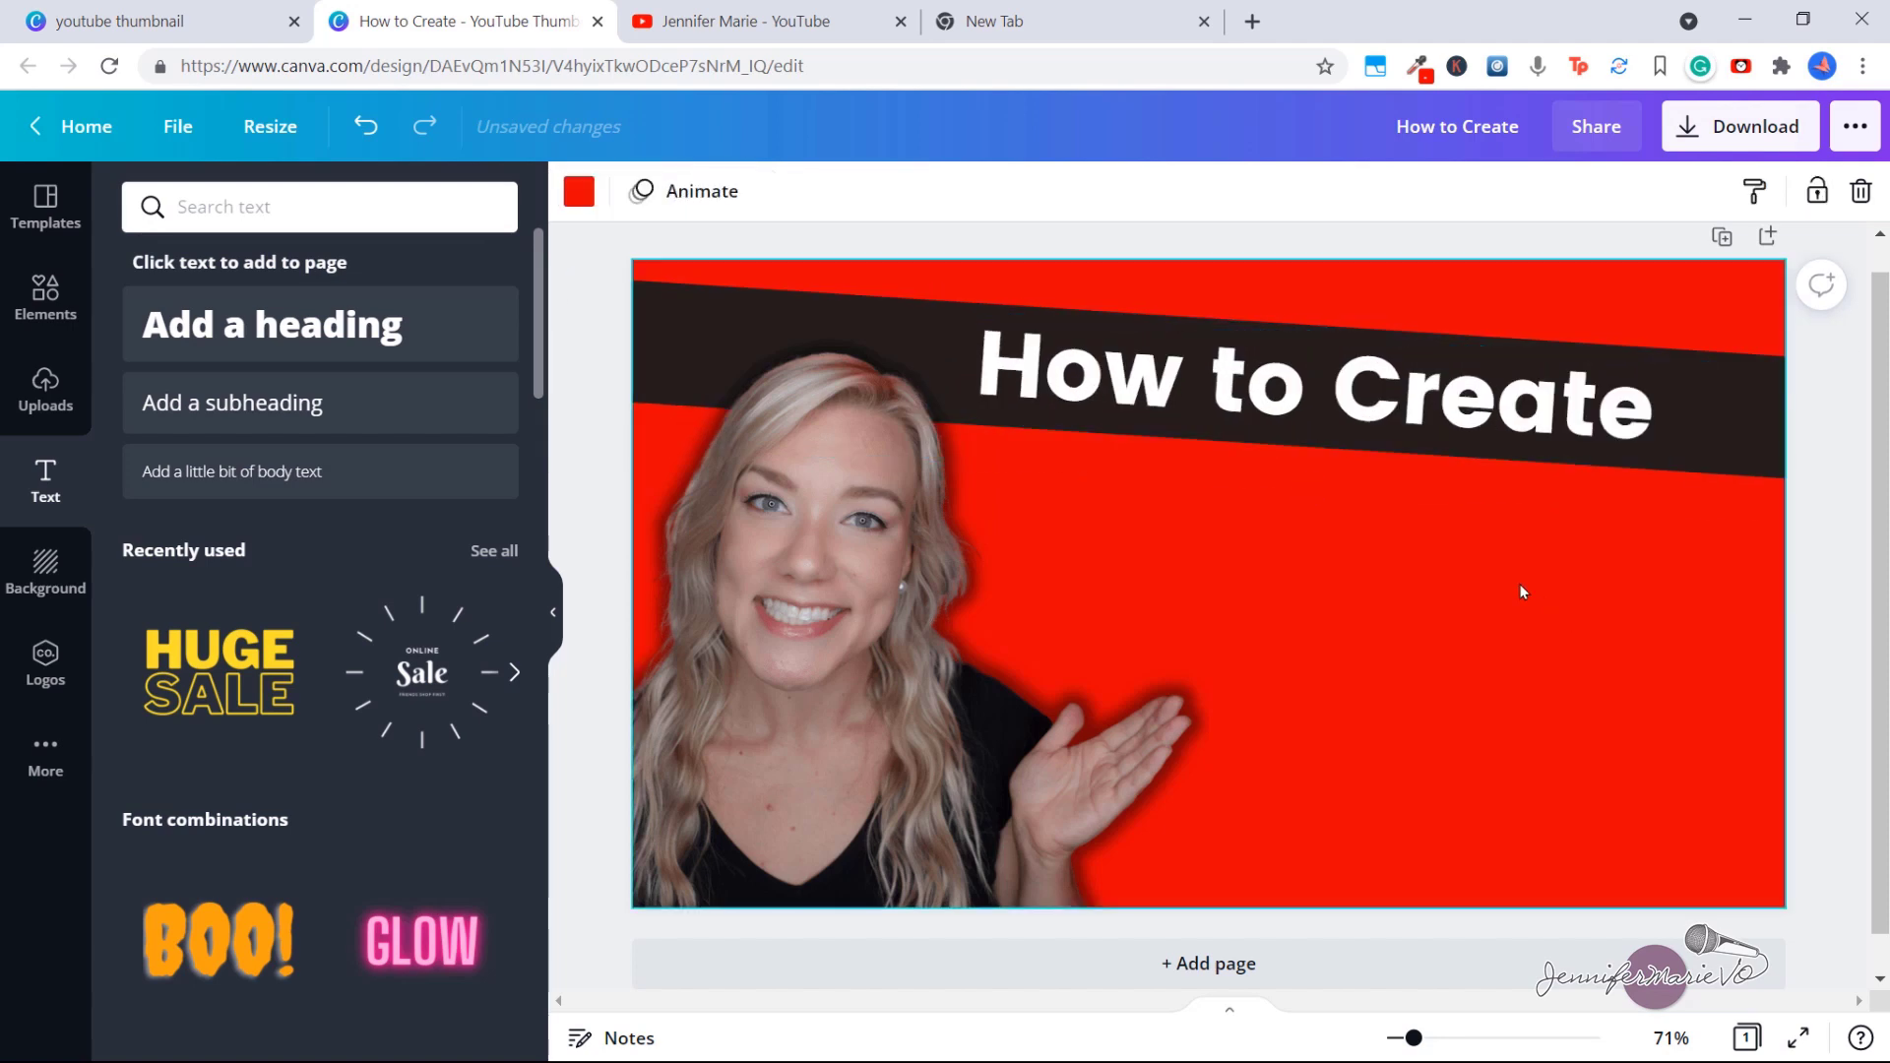
Add a heading reading "YouTube Thumbnails" to the thumbnail and set its font to Bungee
left_click(341, 324)
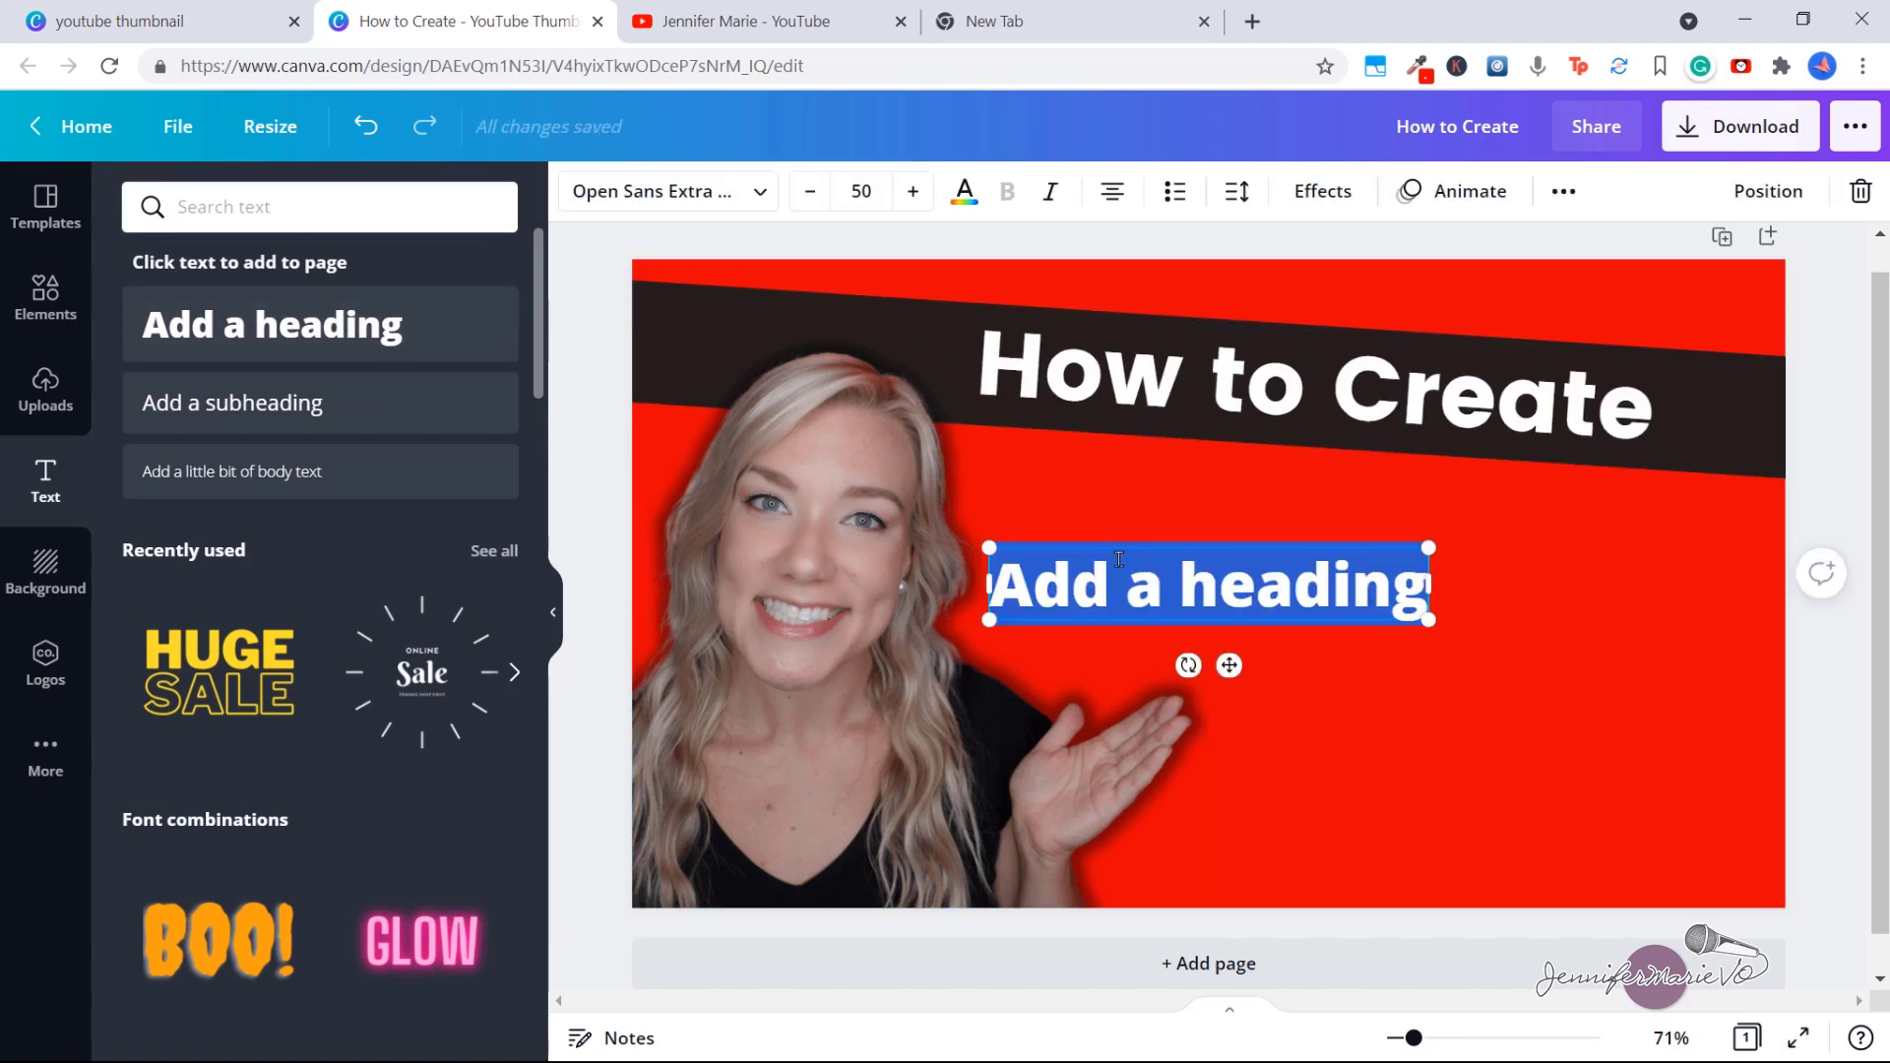
type("YouTube Thumbnails")
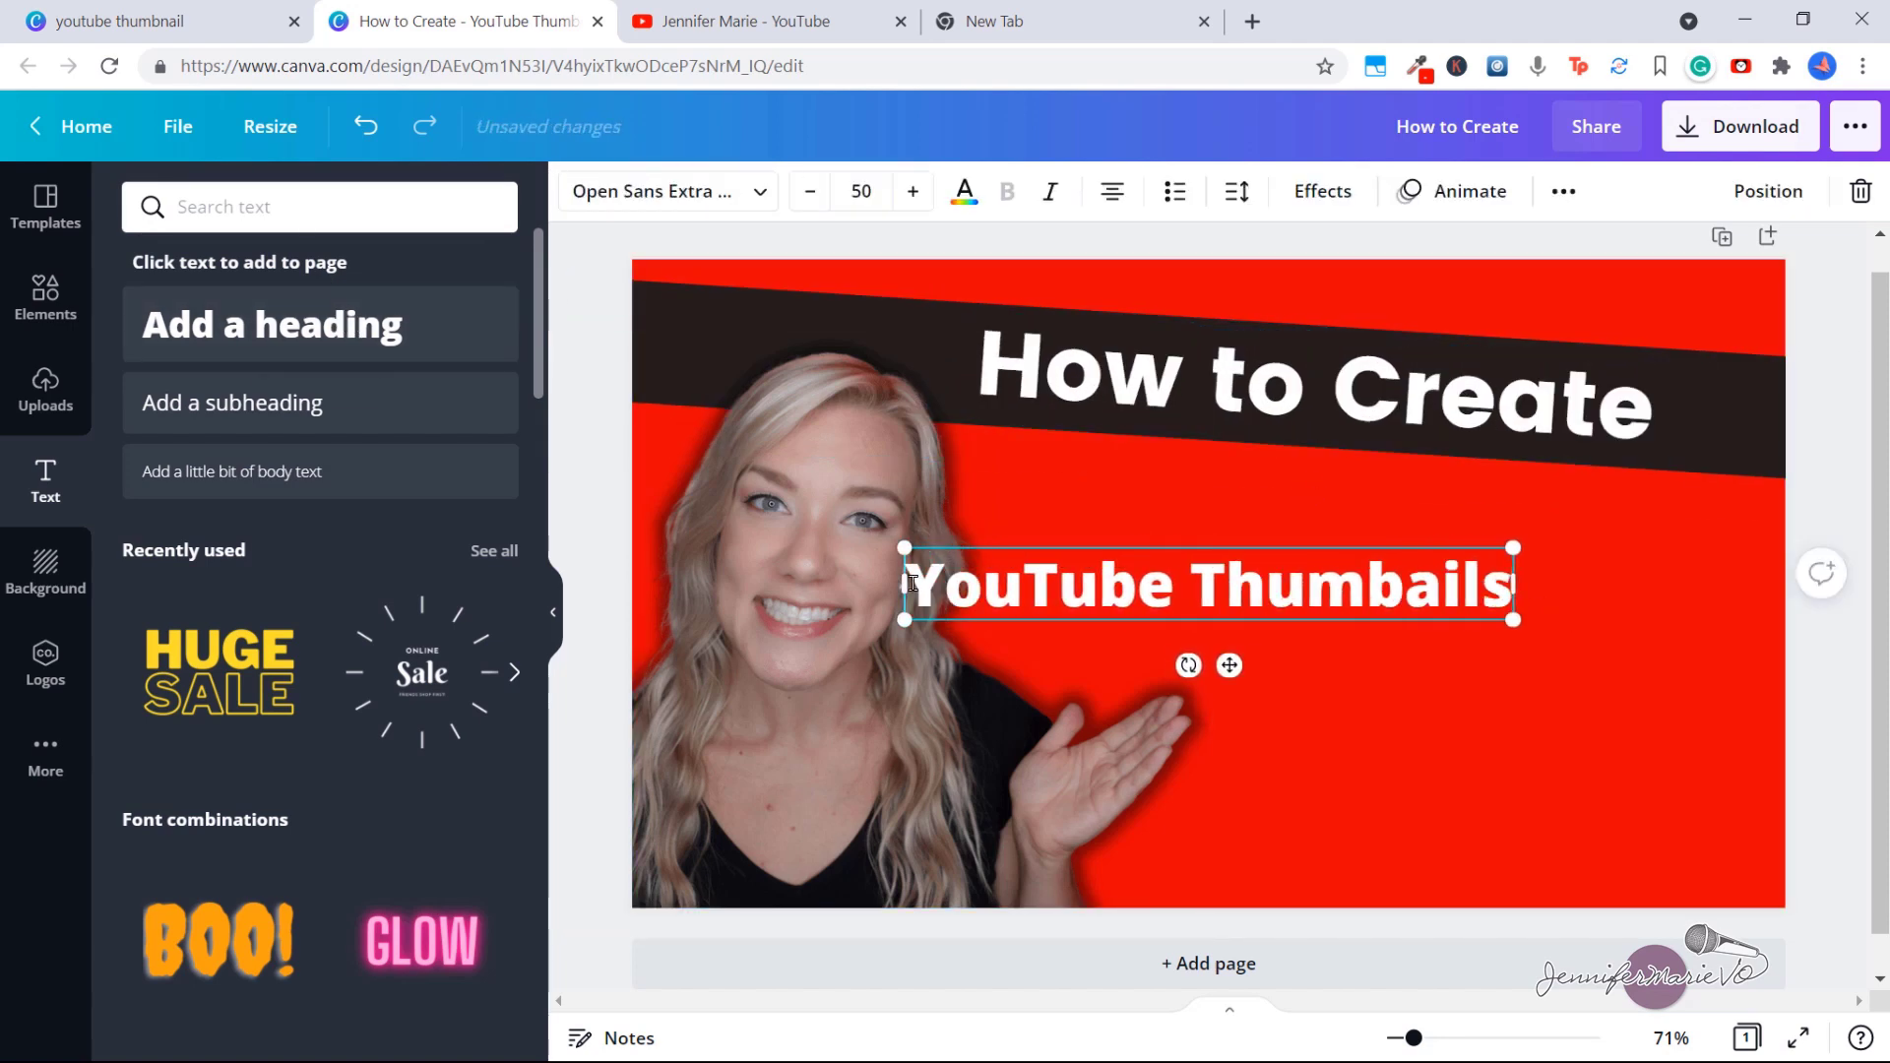
left_click_drag(912, 584, 1516, 586)
left_click(697, 188)
type("pop")
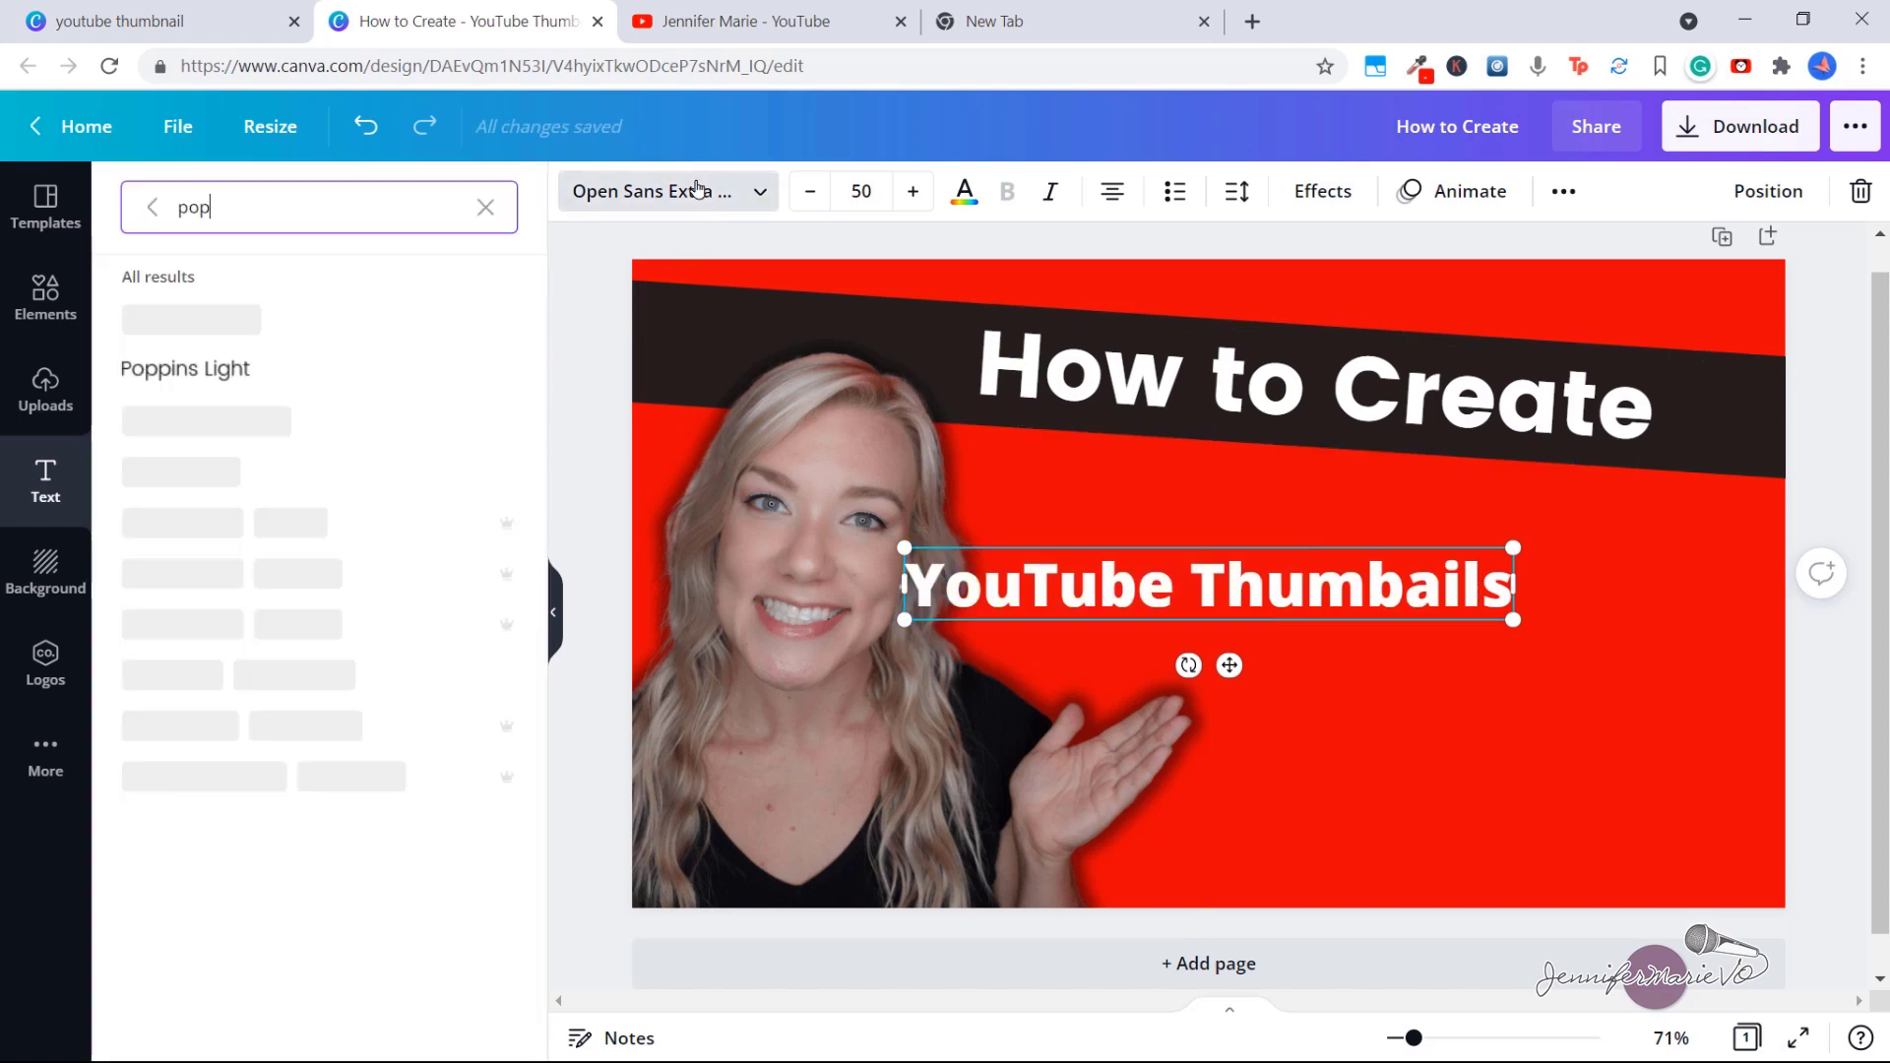
type("bung")
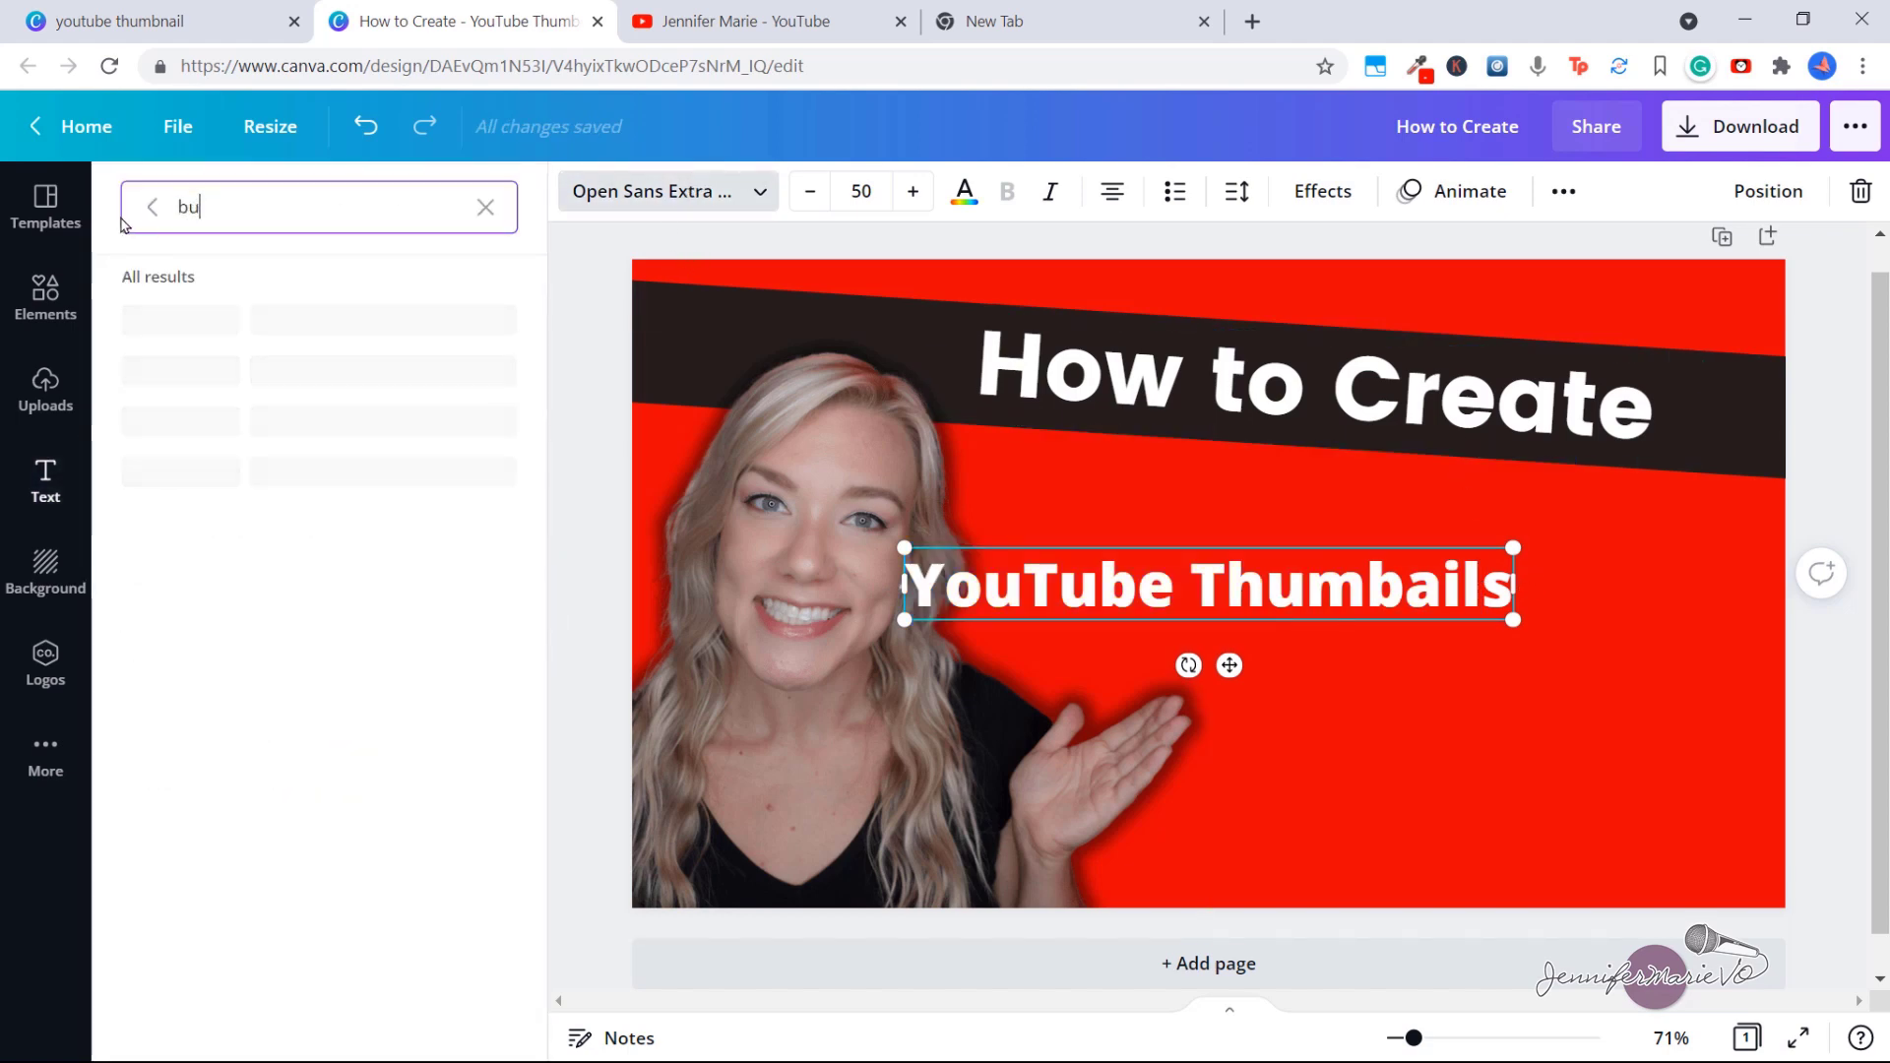
left_click(163, 318)
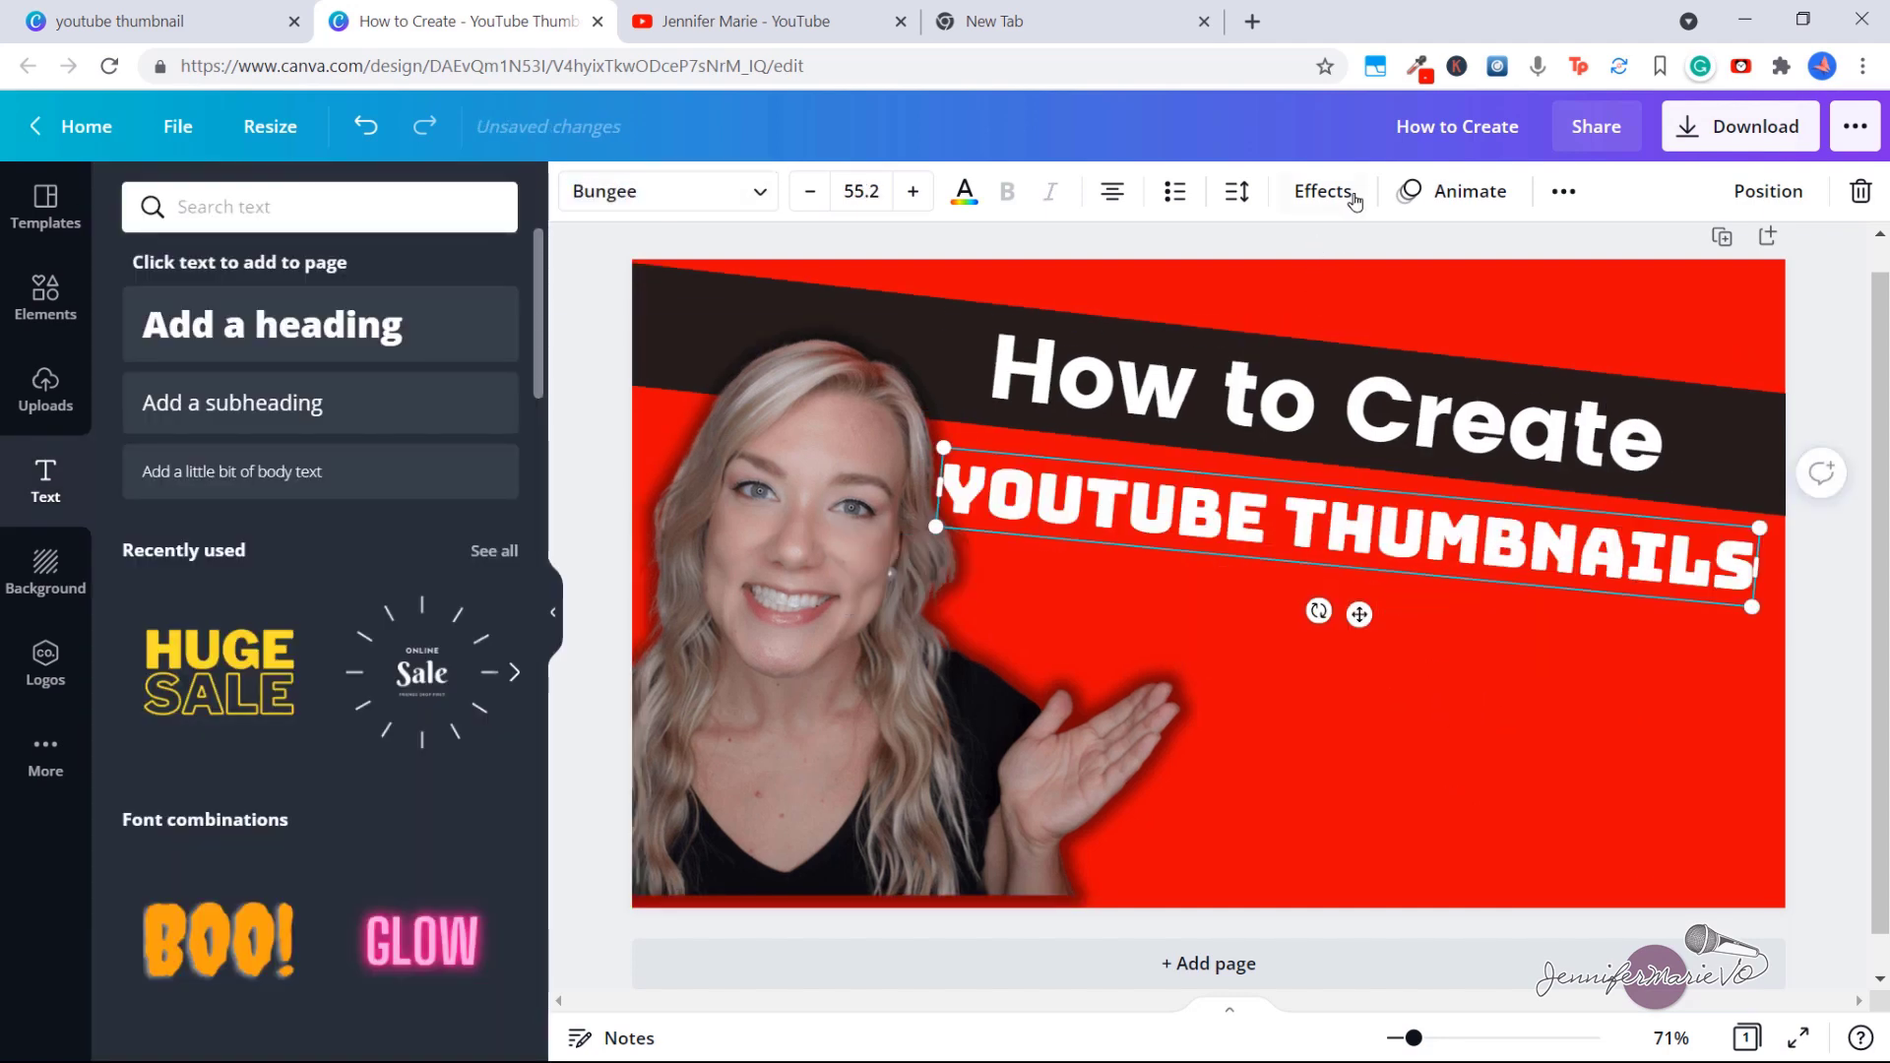
Apply the Shadow text effect to the "YouTube Thumbnails" heading and colour it with the dark document colour
left_click(1324, 192)
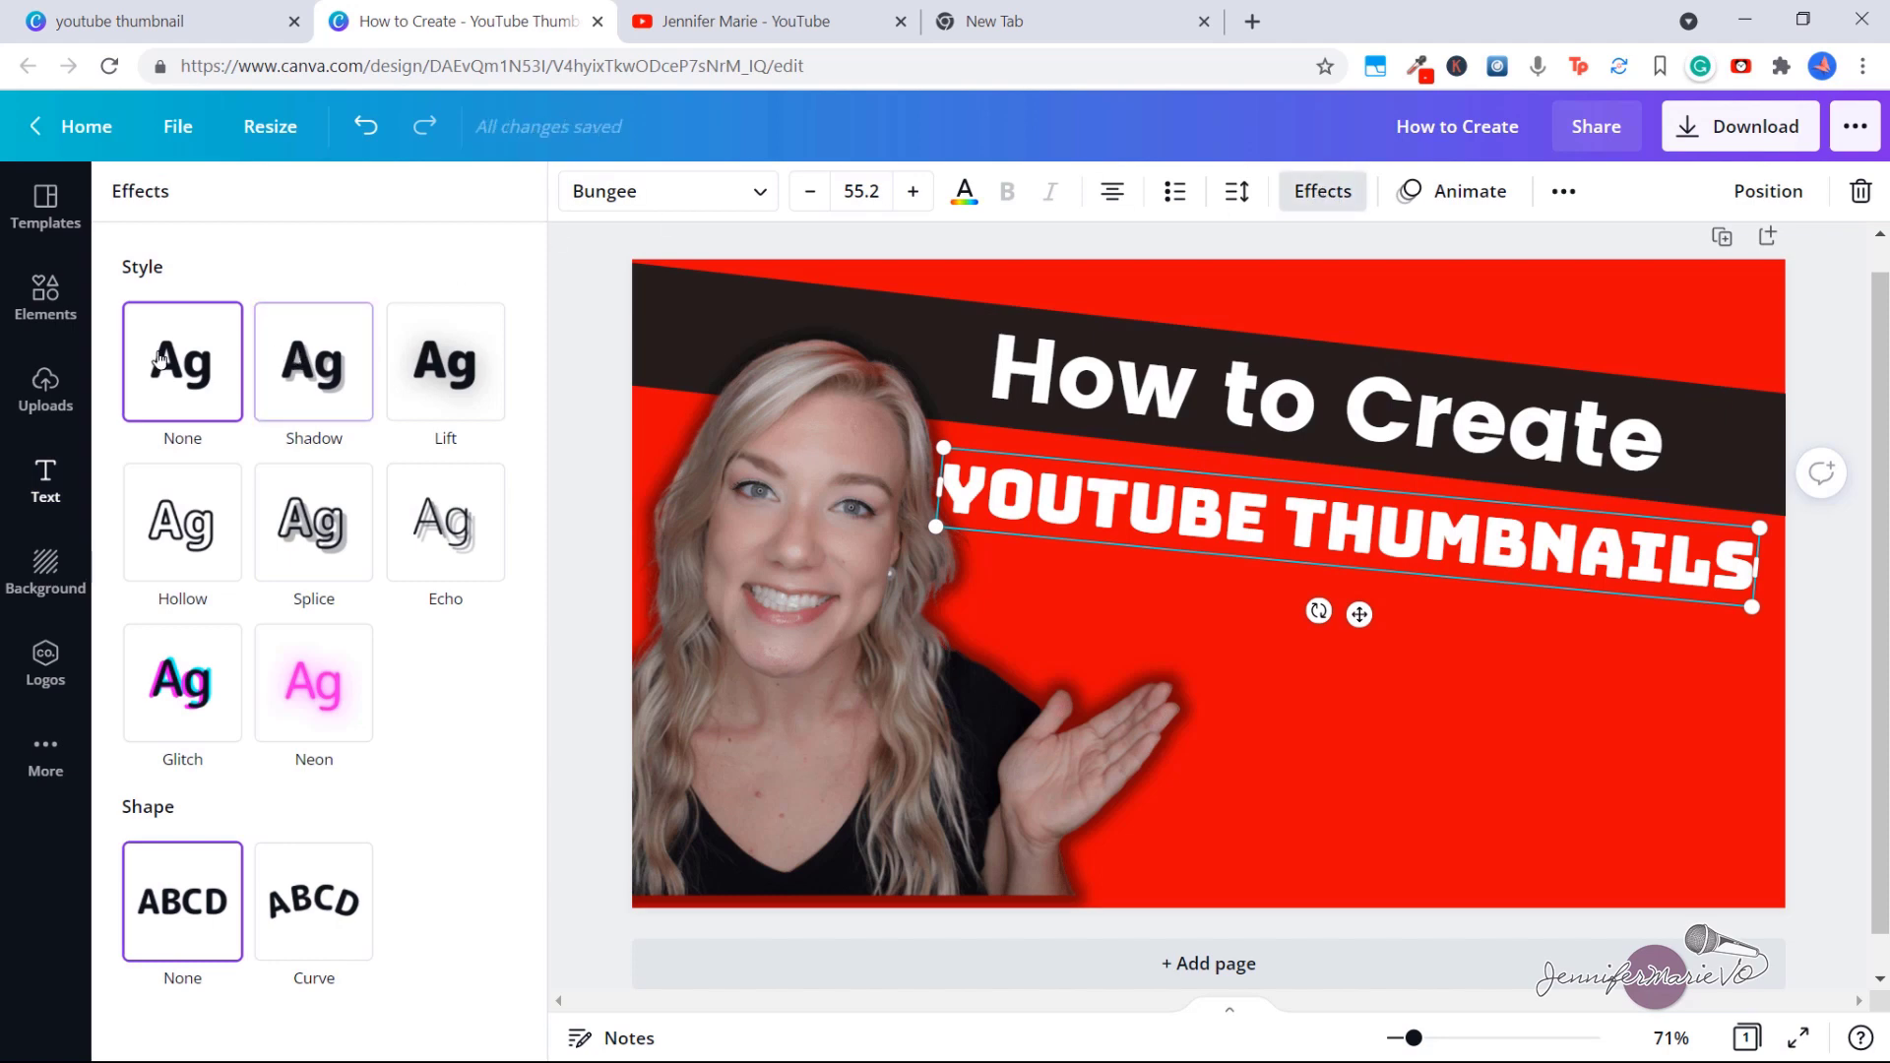
left_click(304, 367)
scroll(325, 532, "down", 3)
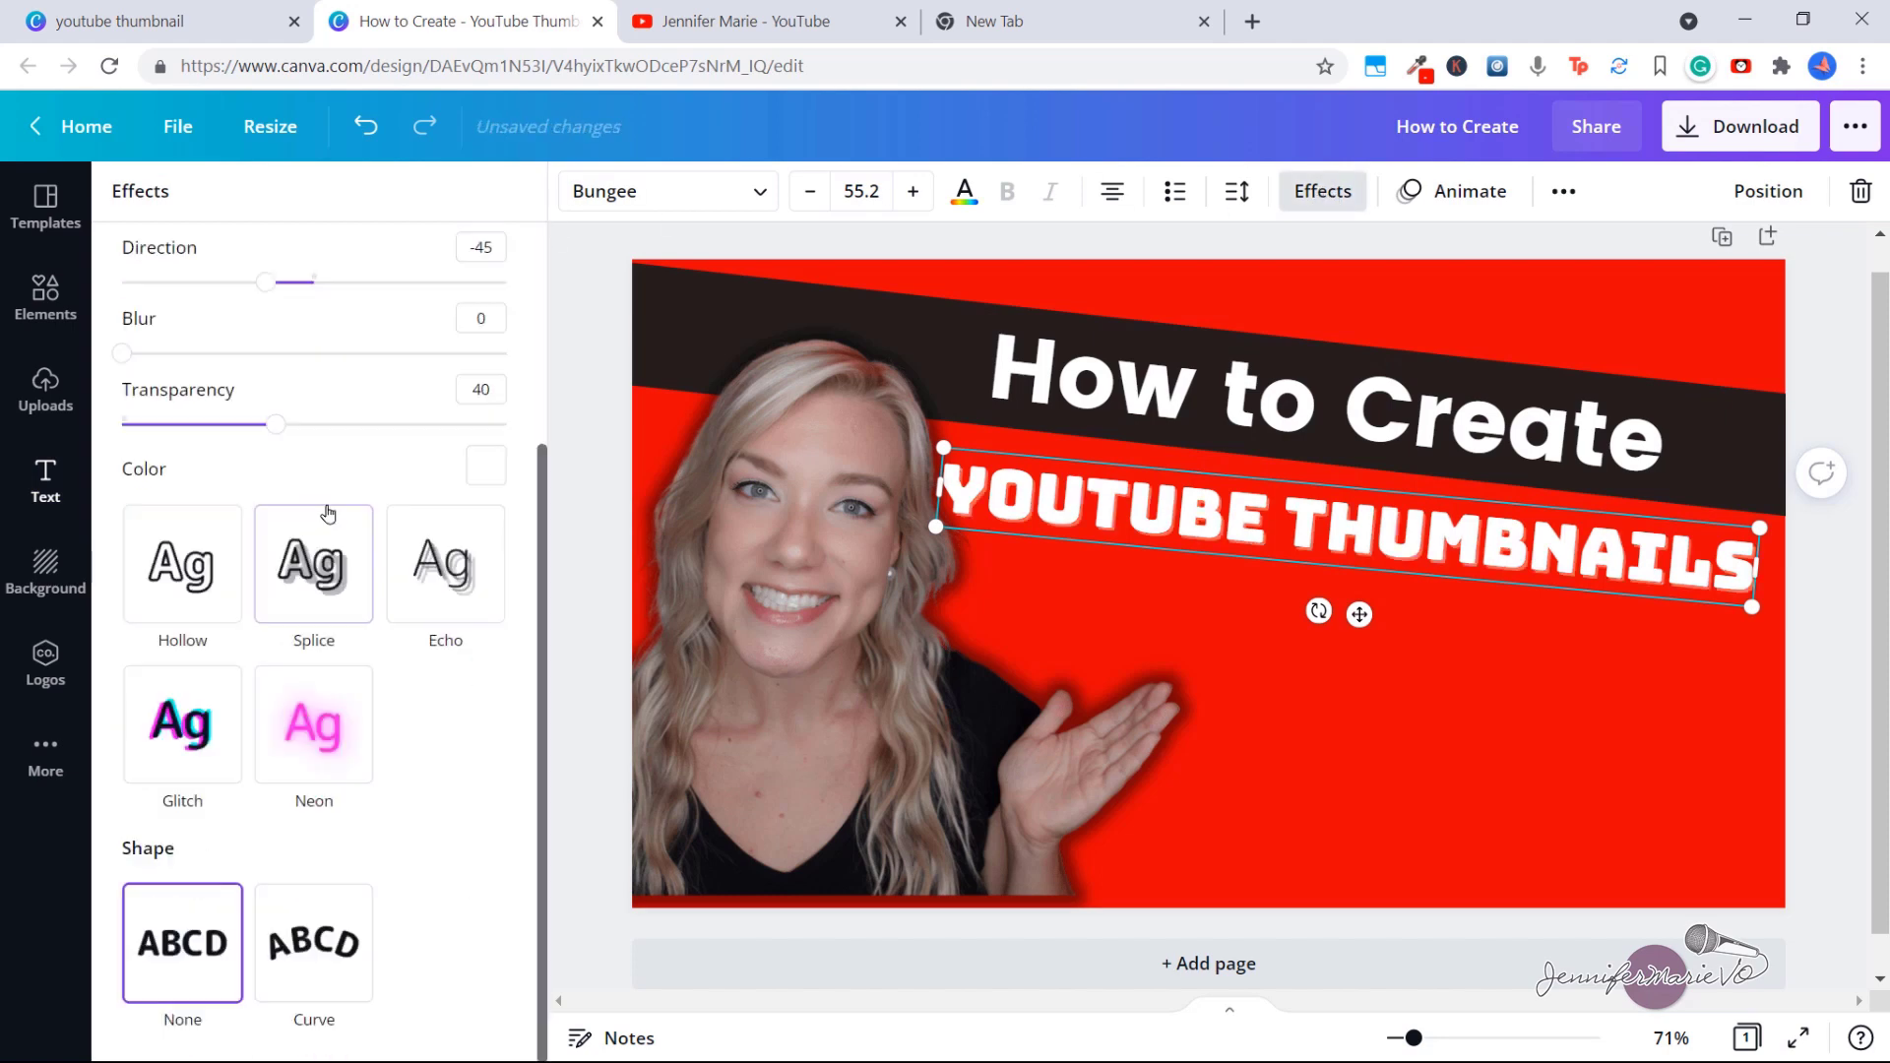
left_click(495, 473)
left_click(211, 588)
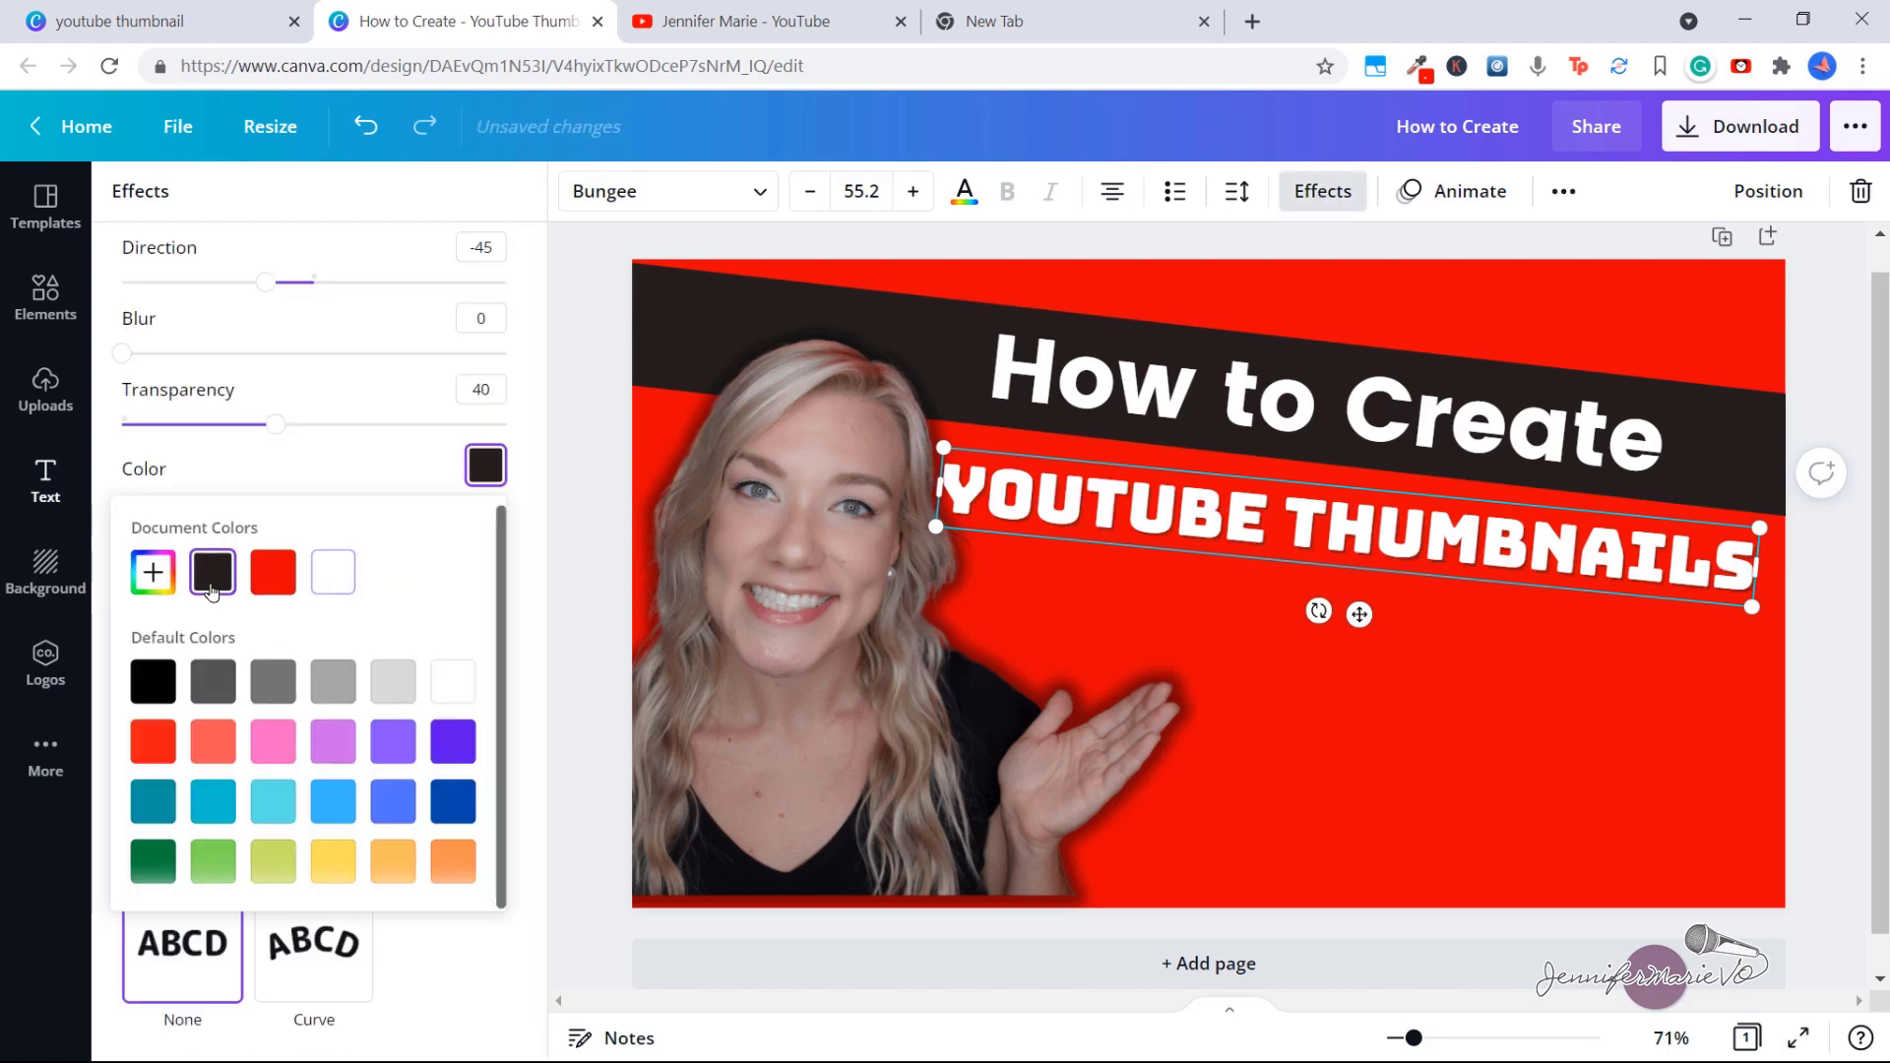
left_click(382, 317)
Set the heading shadow's offset to 84, blur to 30 and transparency to 65
scroll(364, 325, "up", 3)
left_click_drag(323, 474, 445, 483)
left_click_drag(133, 619, 237, 617)
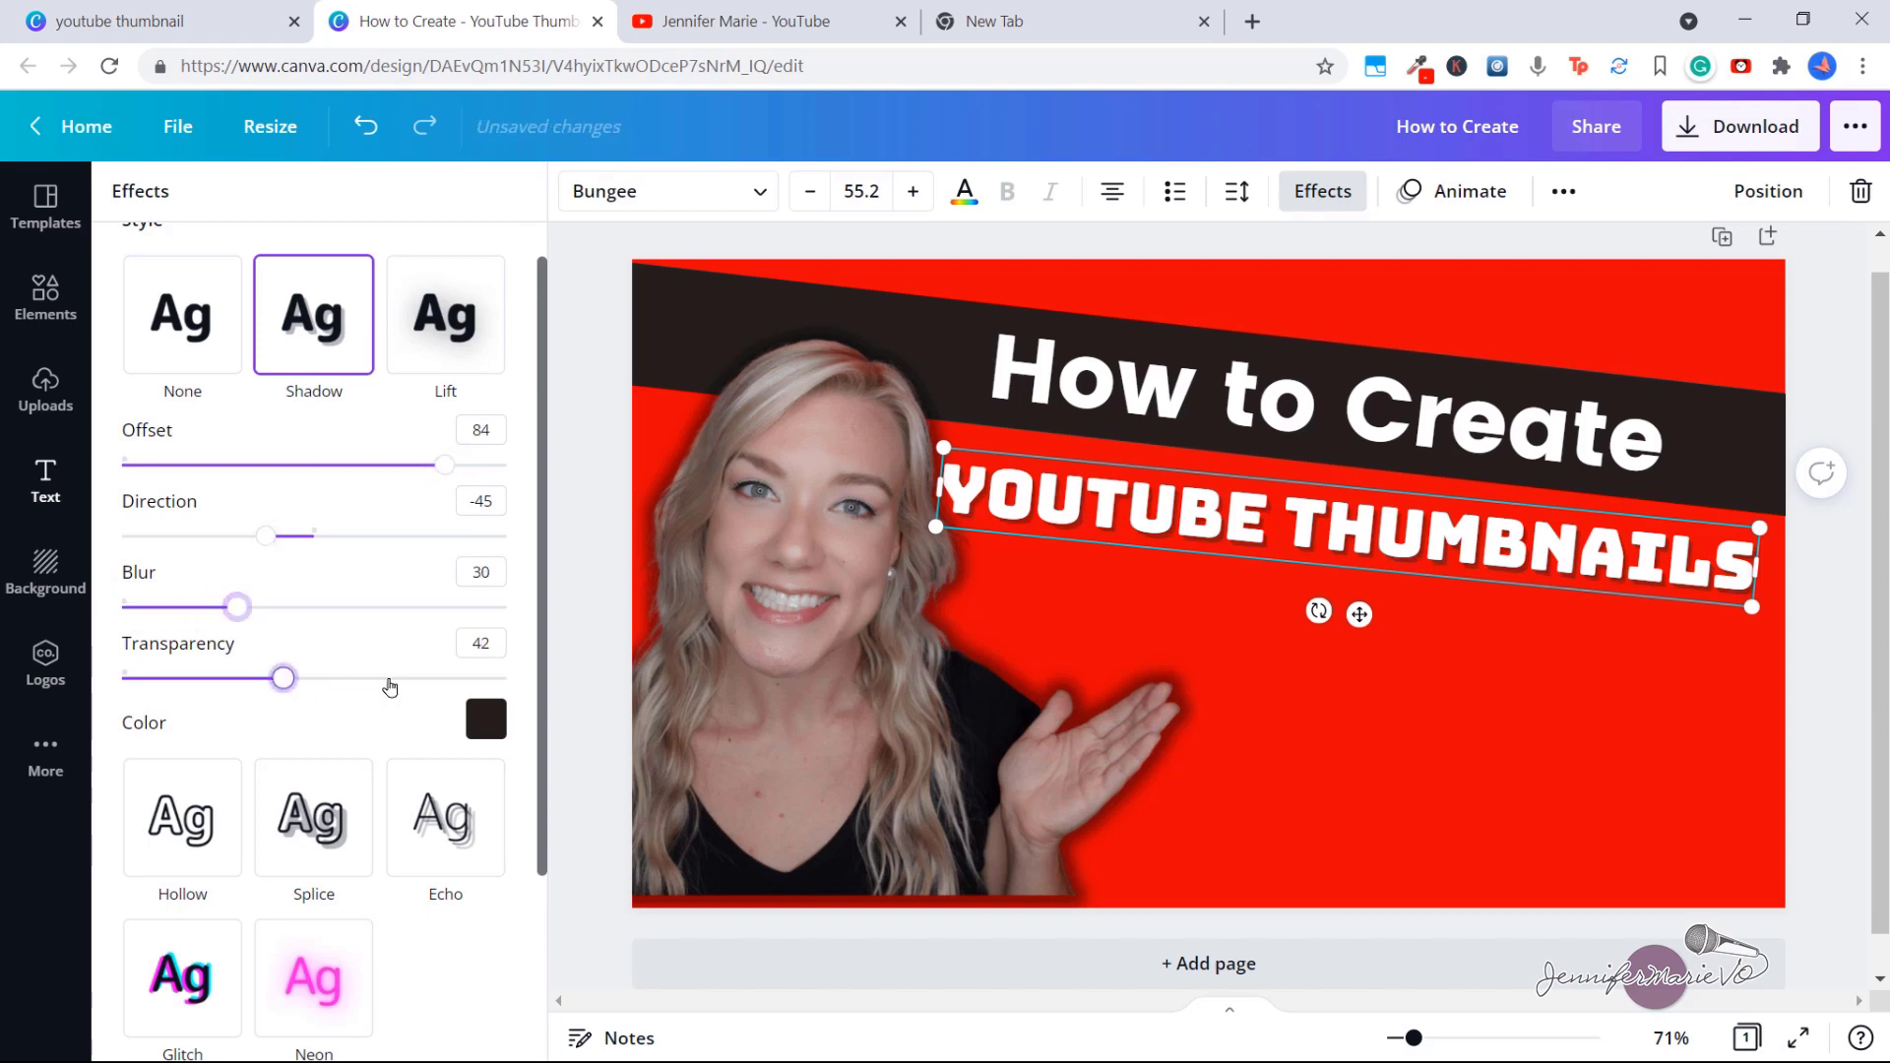
mouse_move(388, 683)
left_mouse_down()
mouse_move(469, 678)
mouse_move(351, 679)
left_mouse_up()
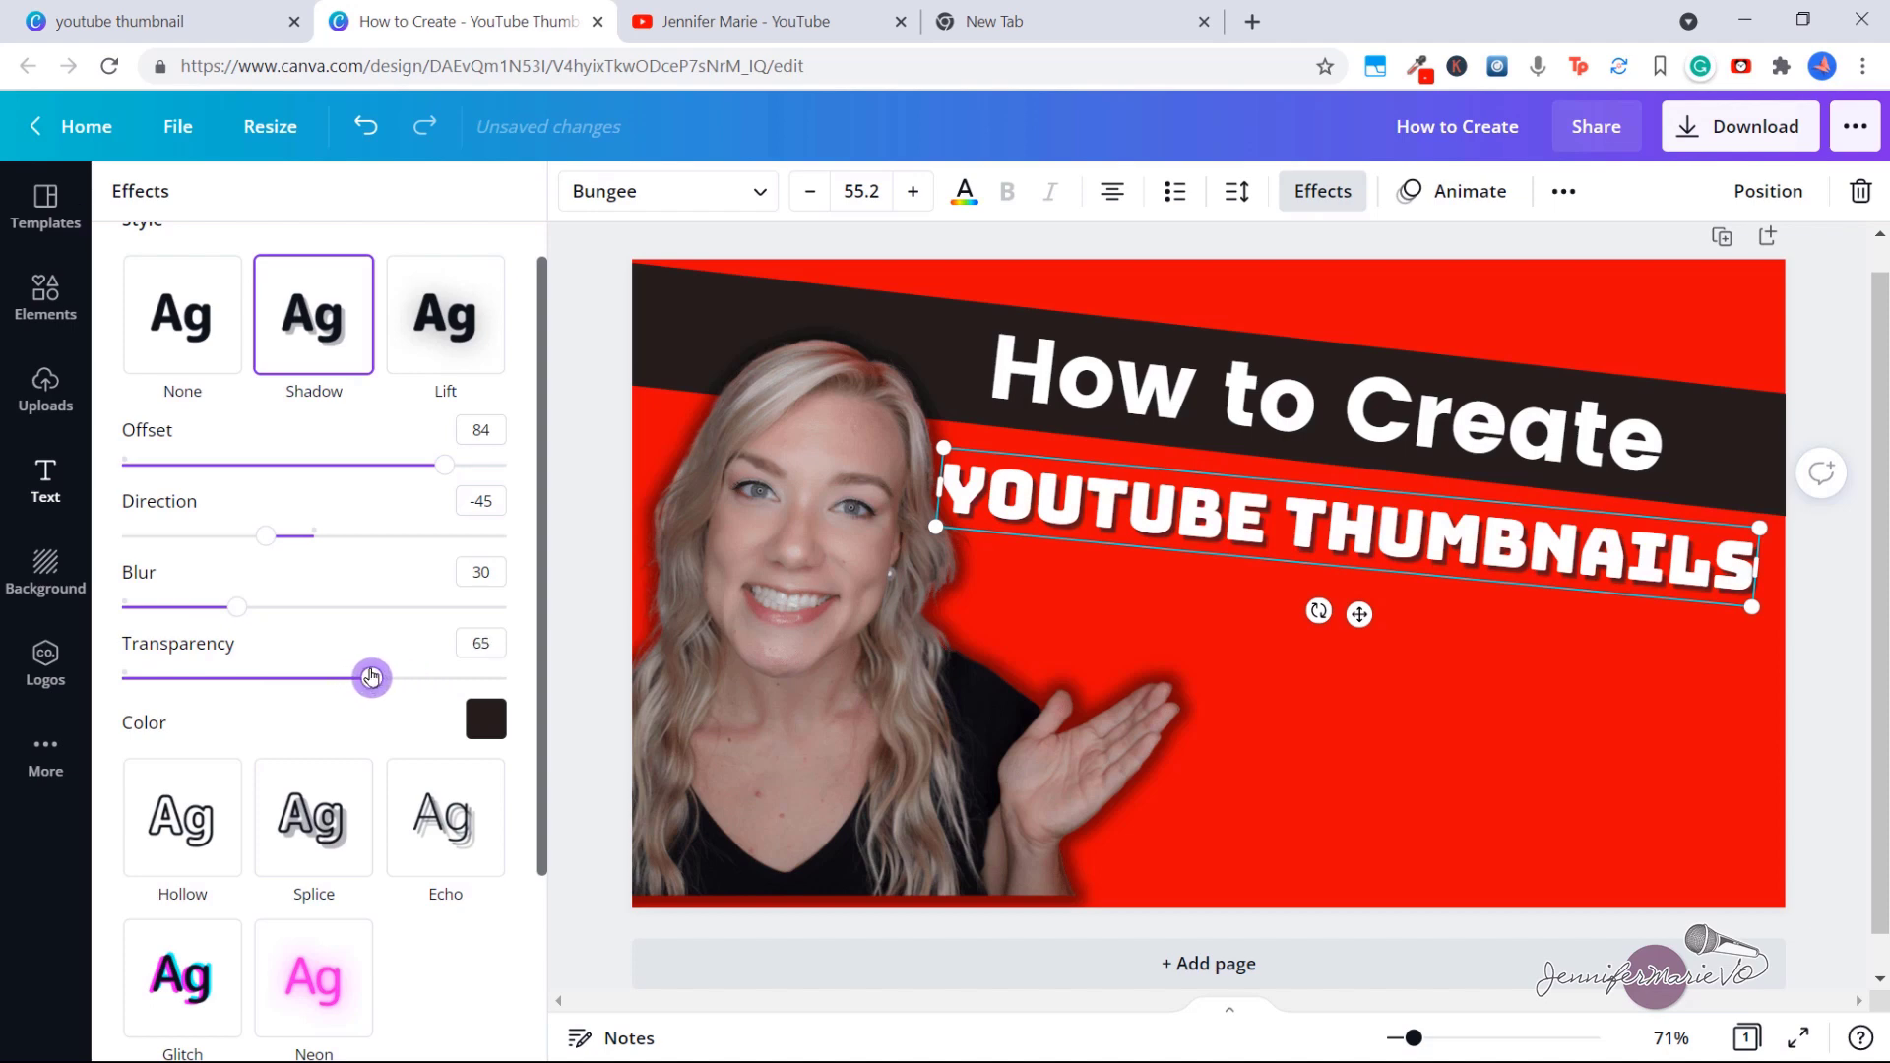
scroll(369, 687, "down", 3)
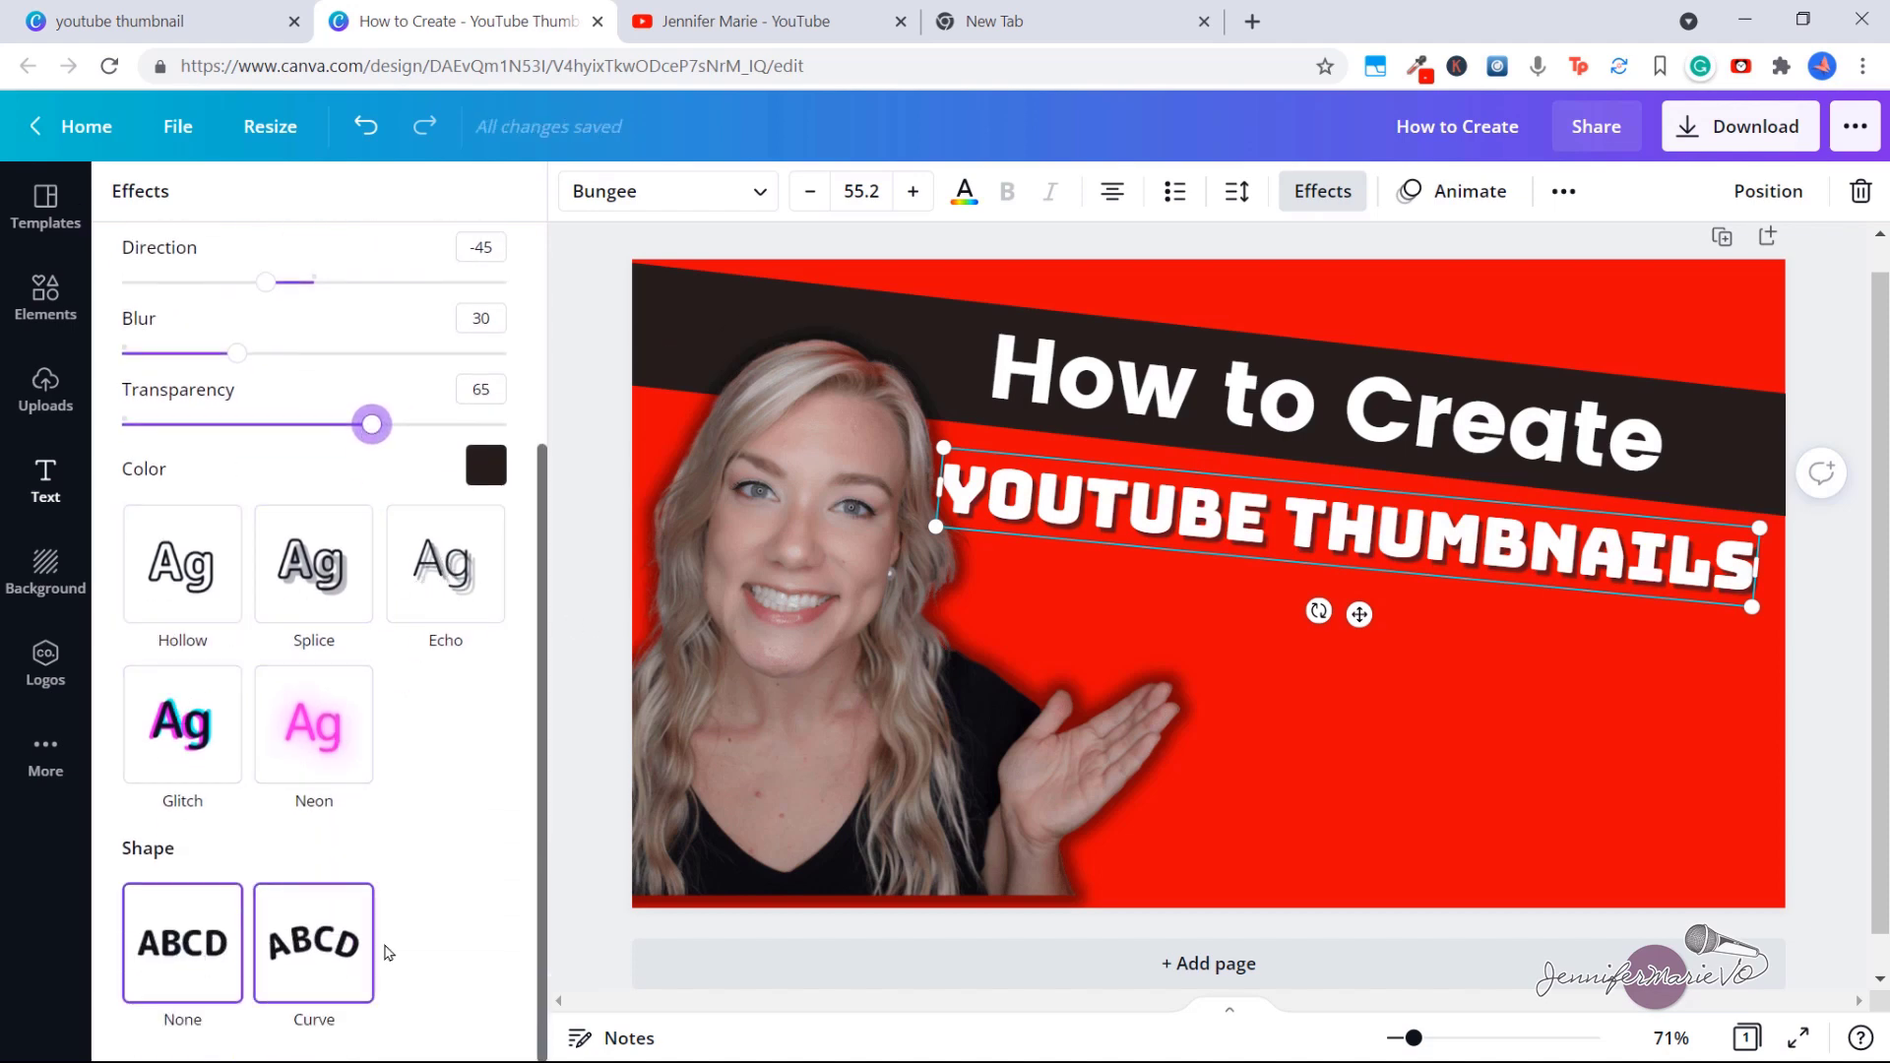
scroll(395, 880, "up", 3)
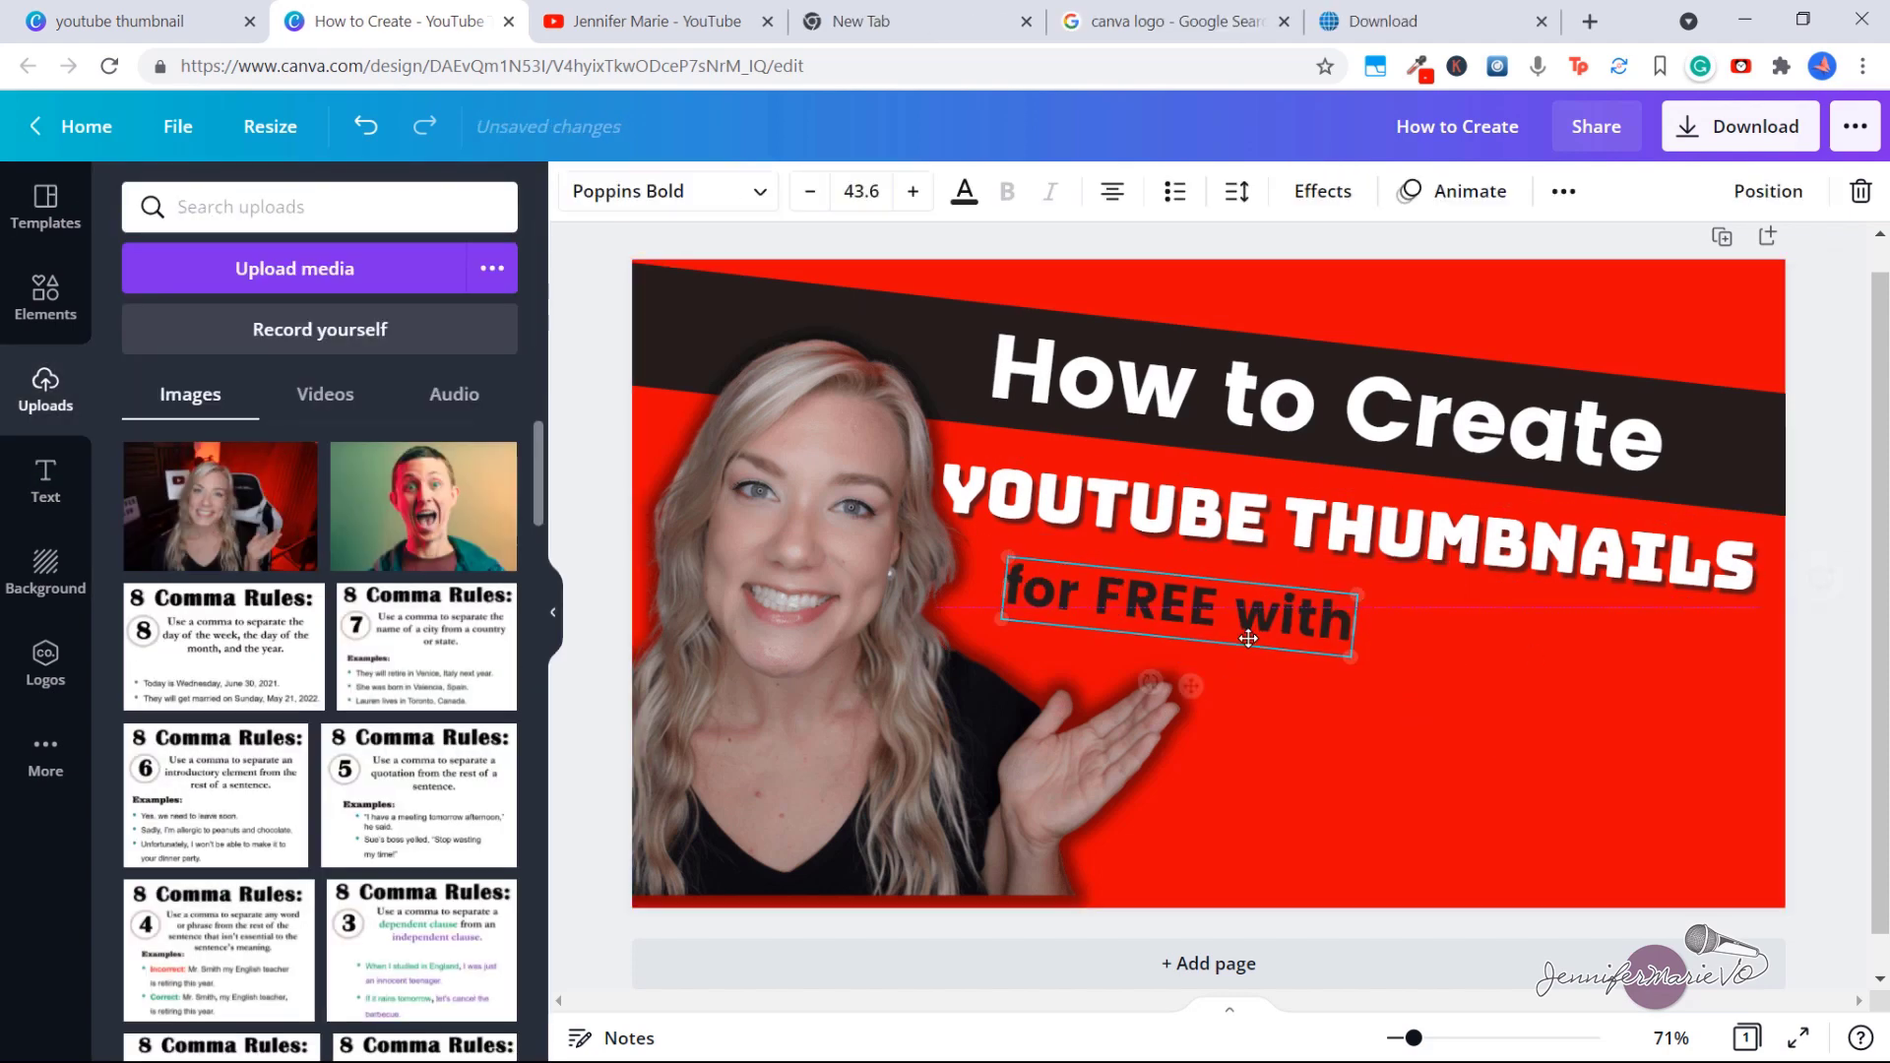
Nudge the "for FREE with" text slightly down and left beneath the "YouTube Thumbnails" heading
left_click_drag(1249, 638, 1240, 650)
left_click(699, 429)
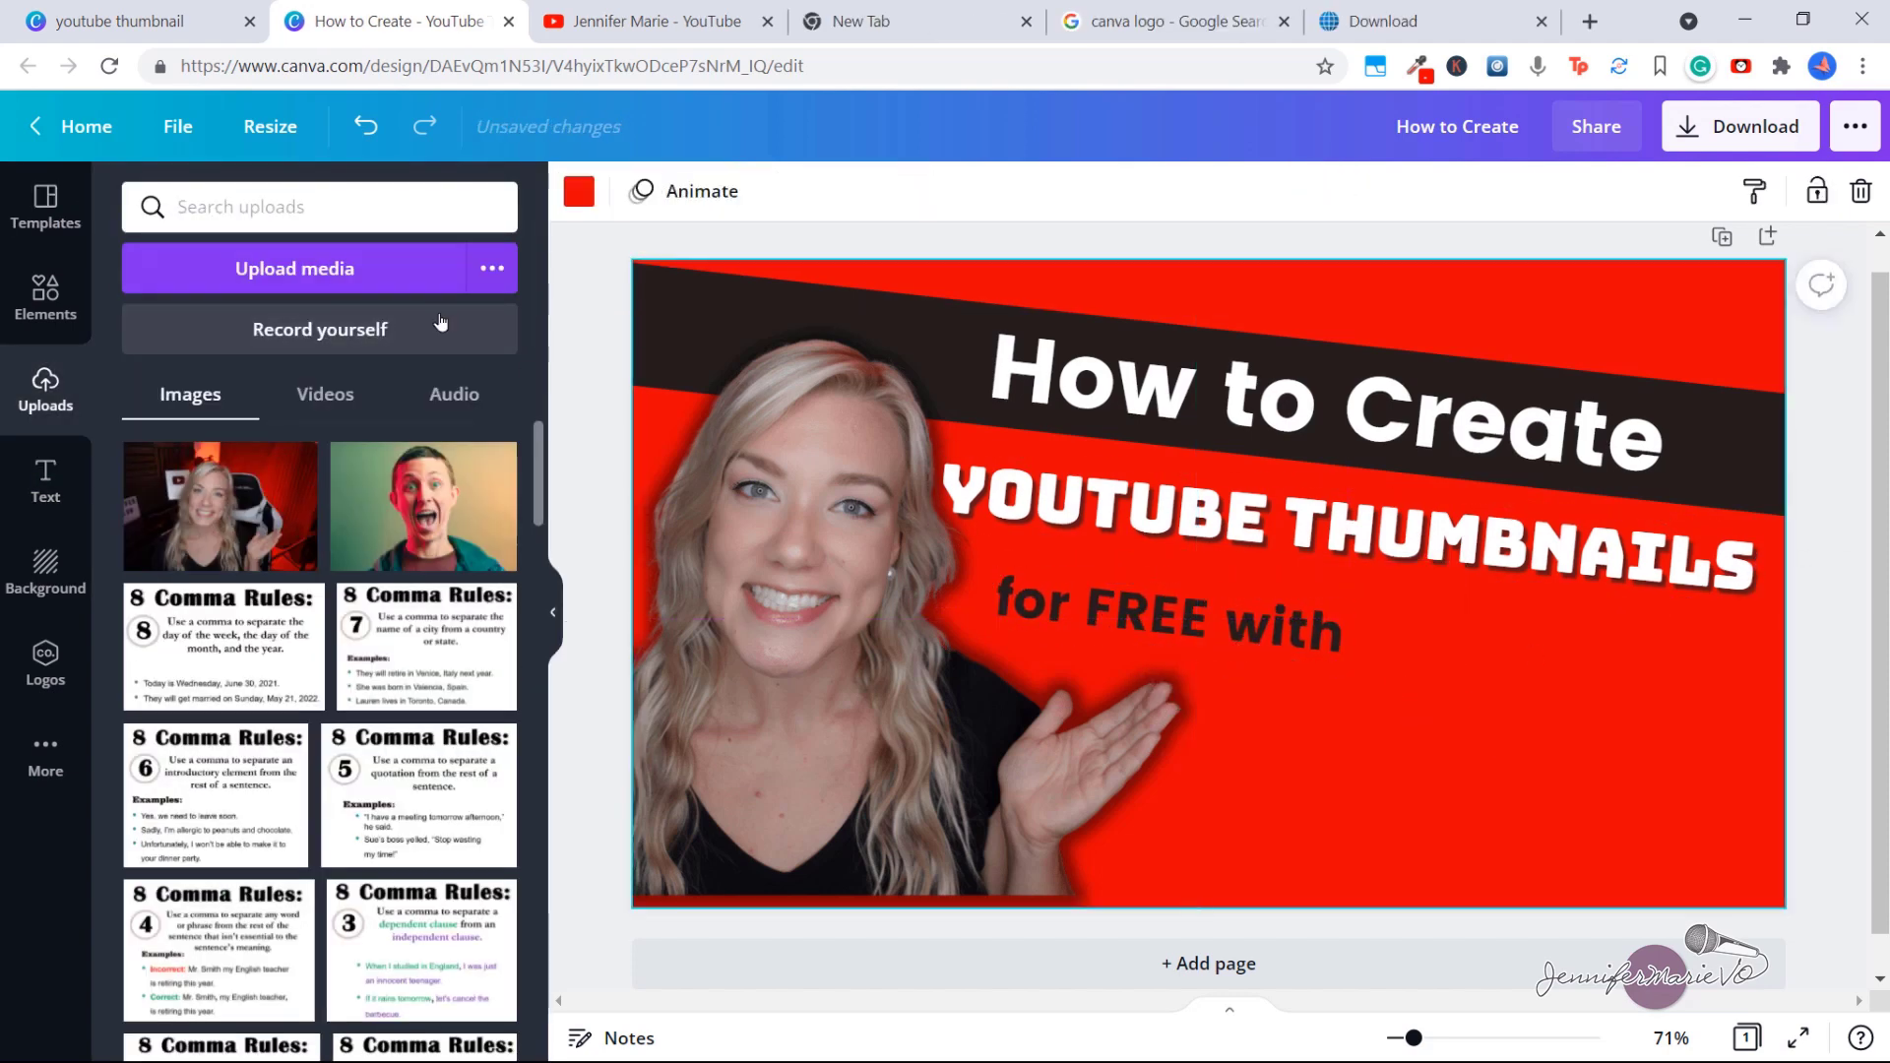
Upload the round Canva logo image from the computer's Downloads folder
left_click(334, 279)
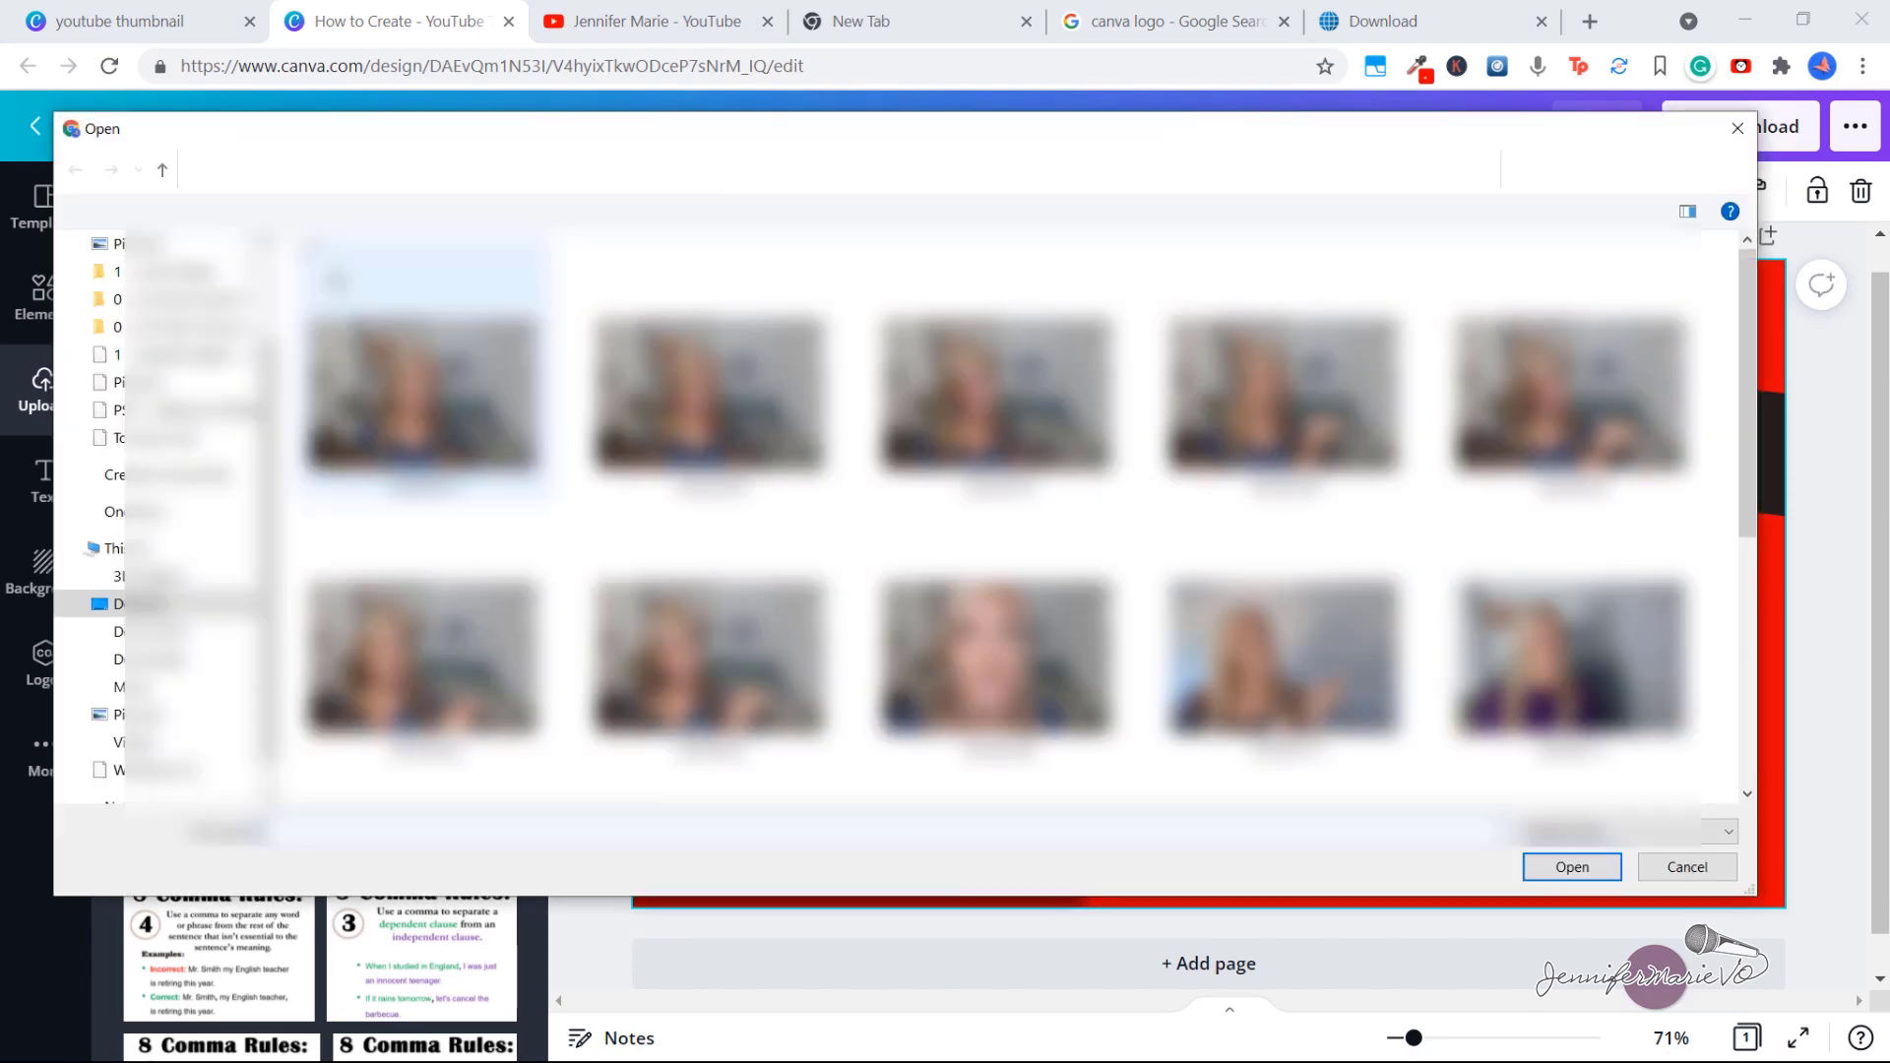
scroll(157, 492, "up", 1)
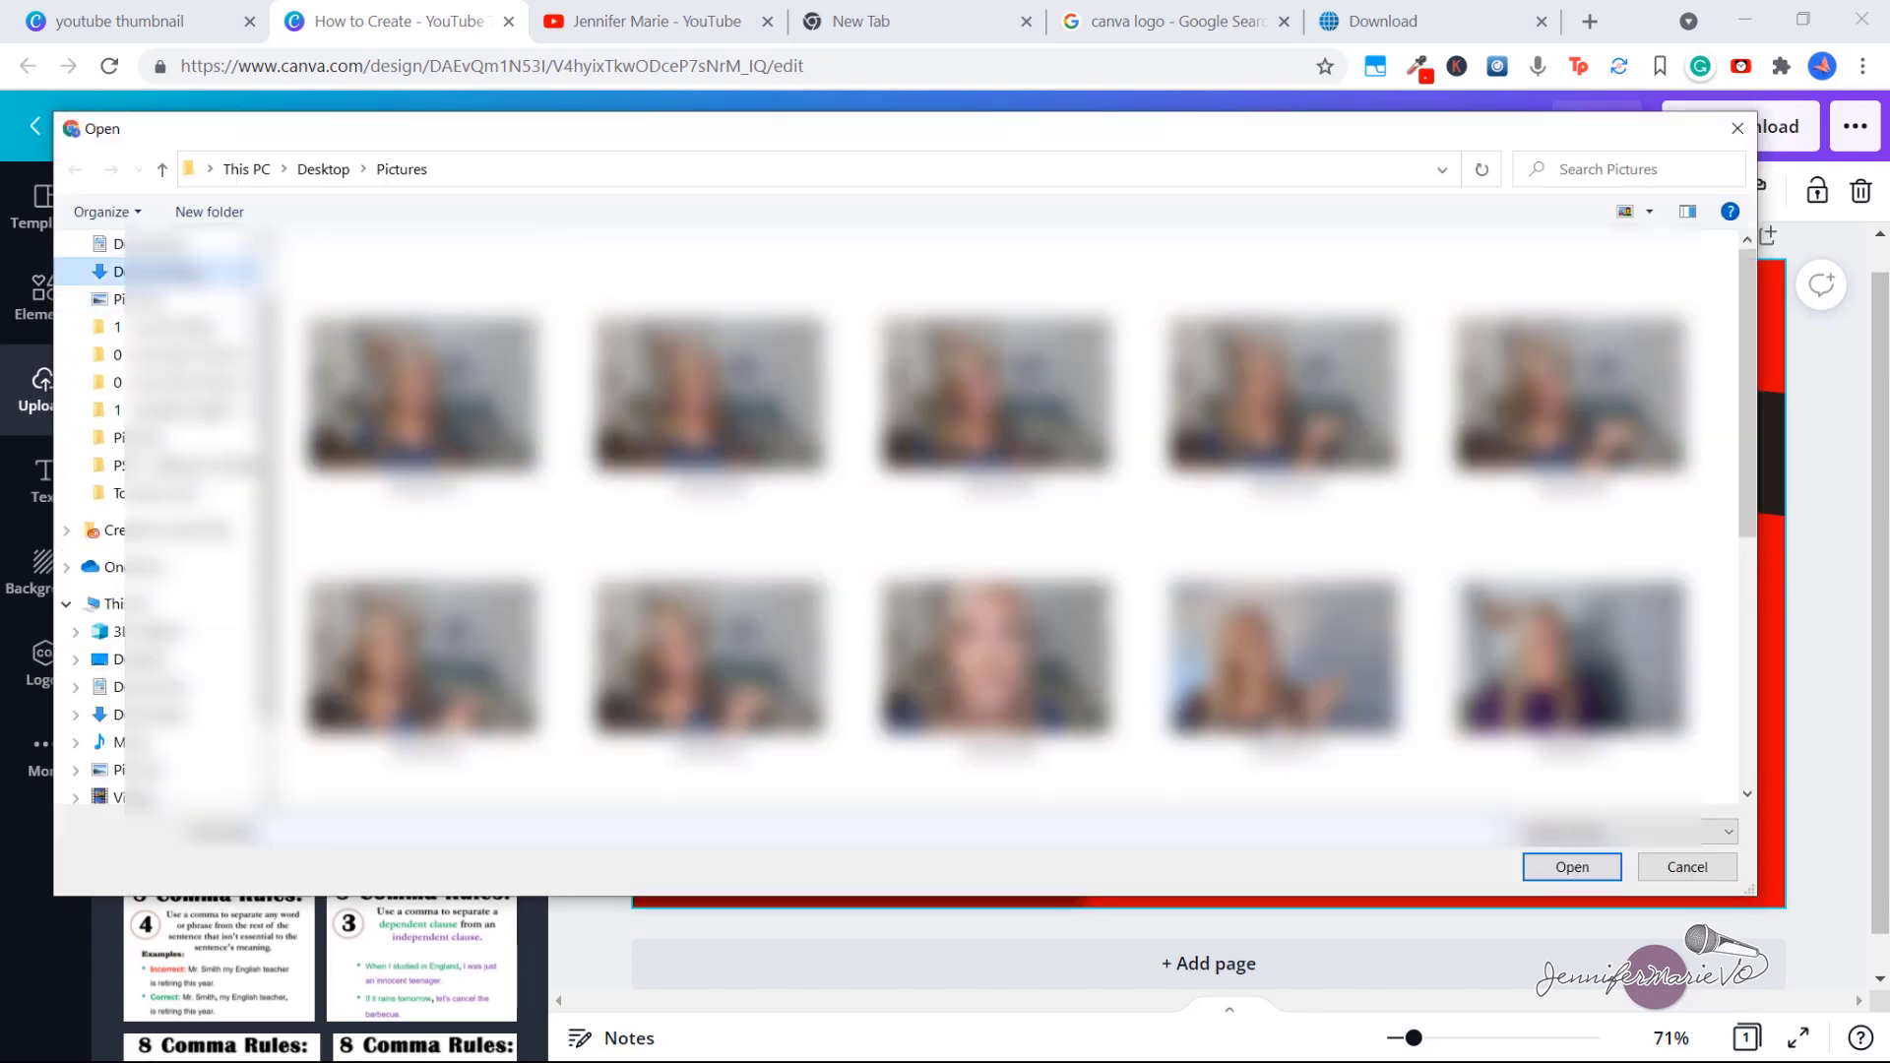
left_click(128, 271)
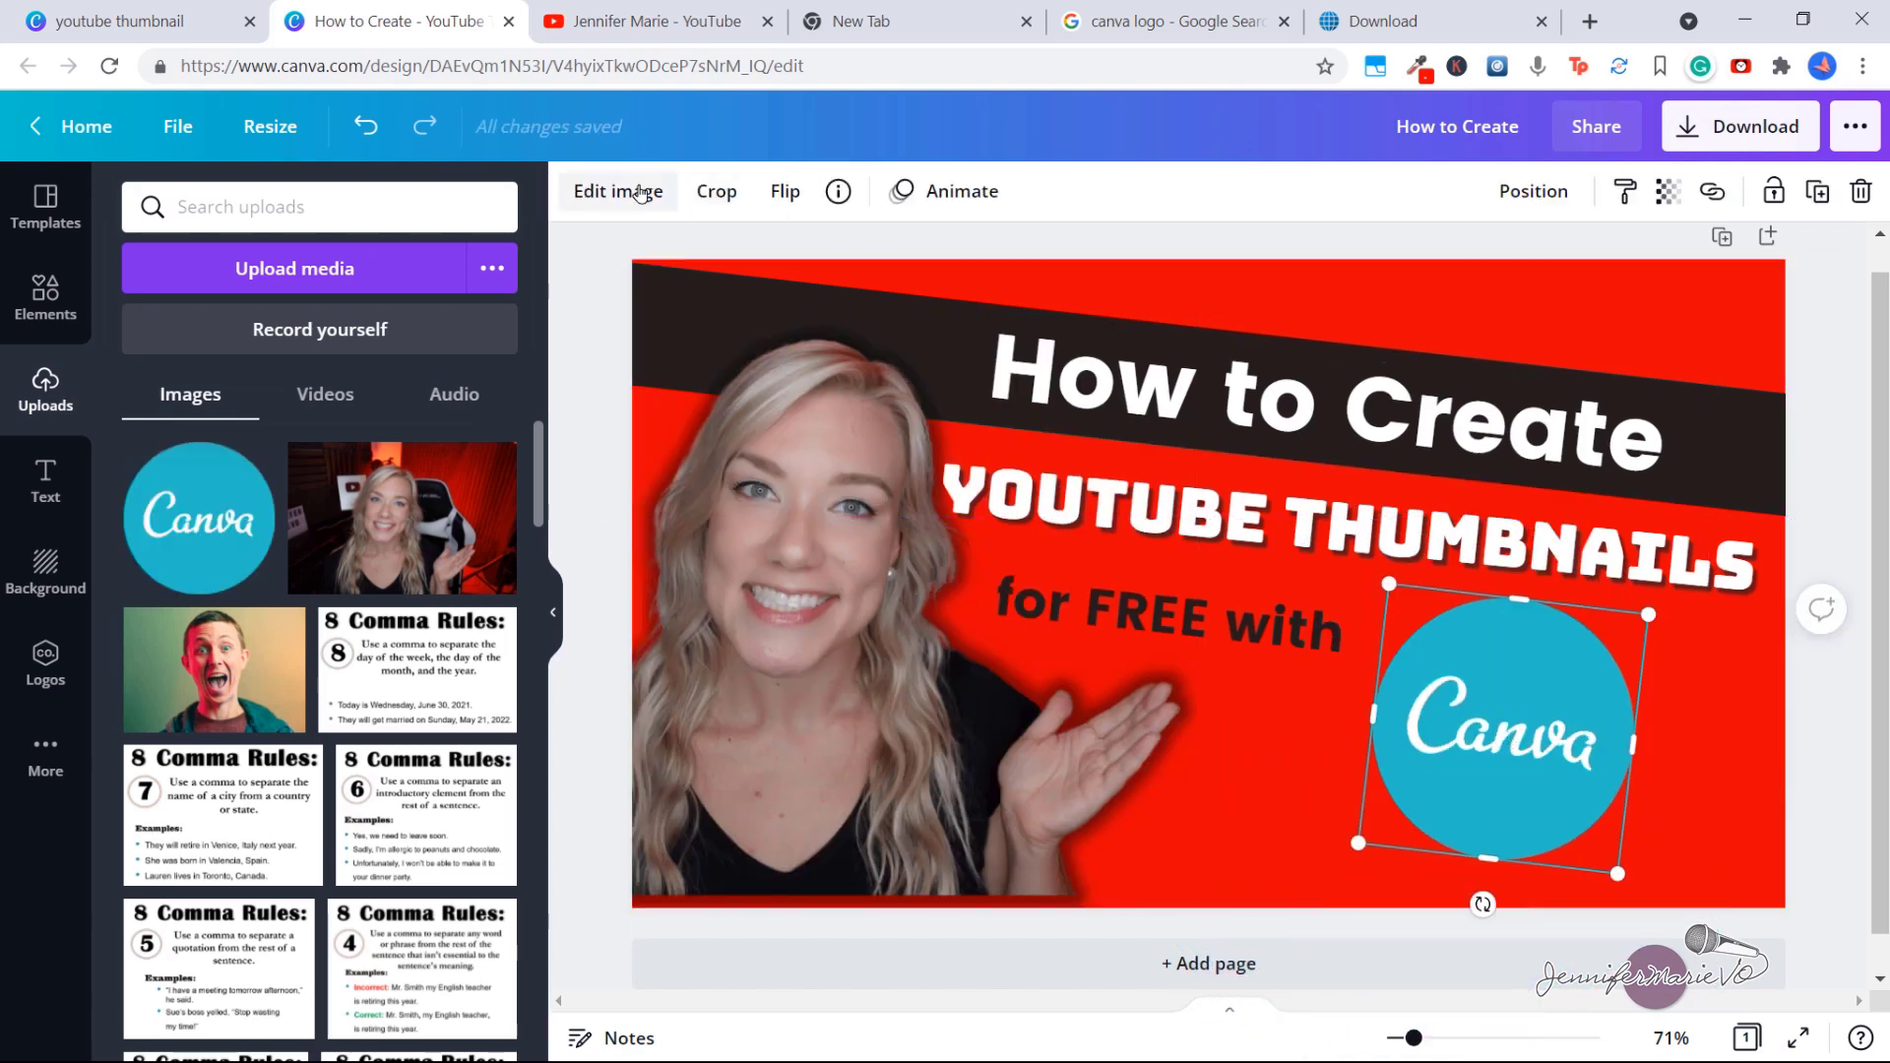
Try the Backdrop shadow on the Canva logo
left_click(640, 192)
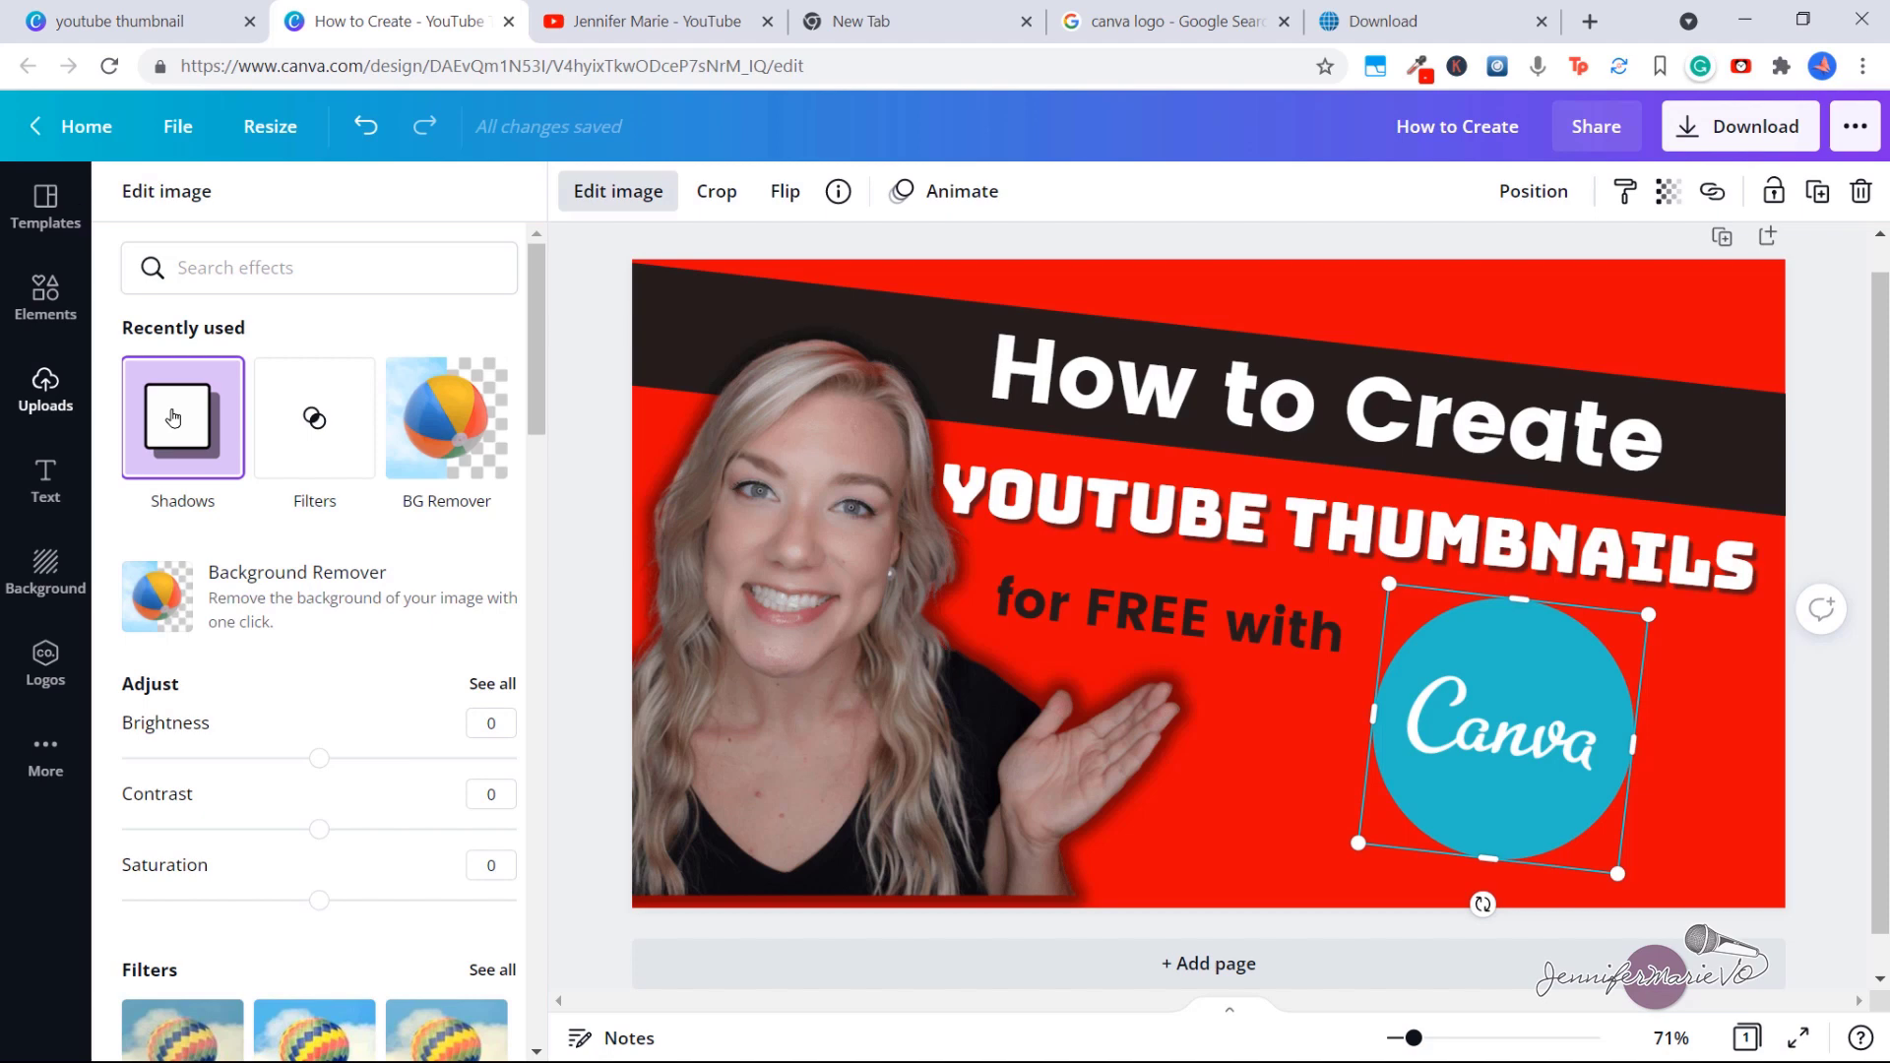
left_click(174, 419)
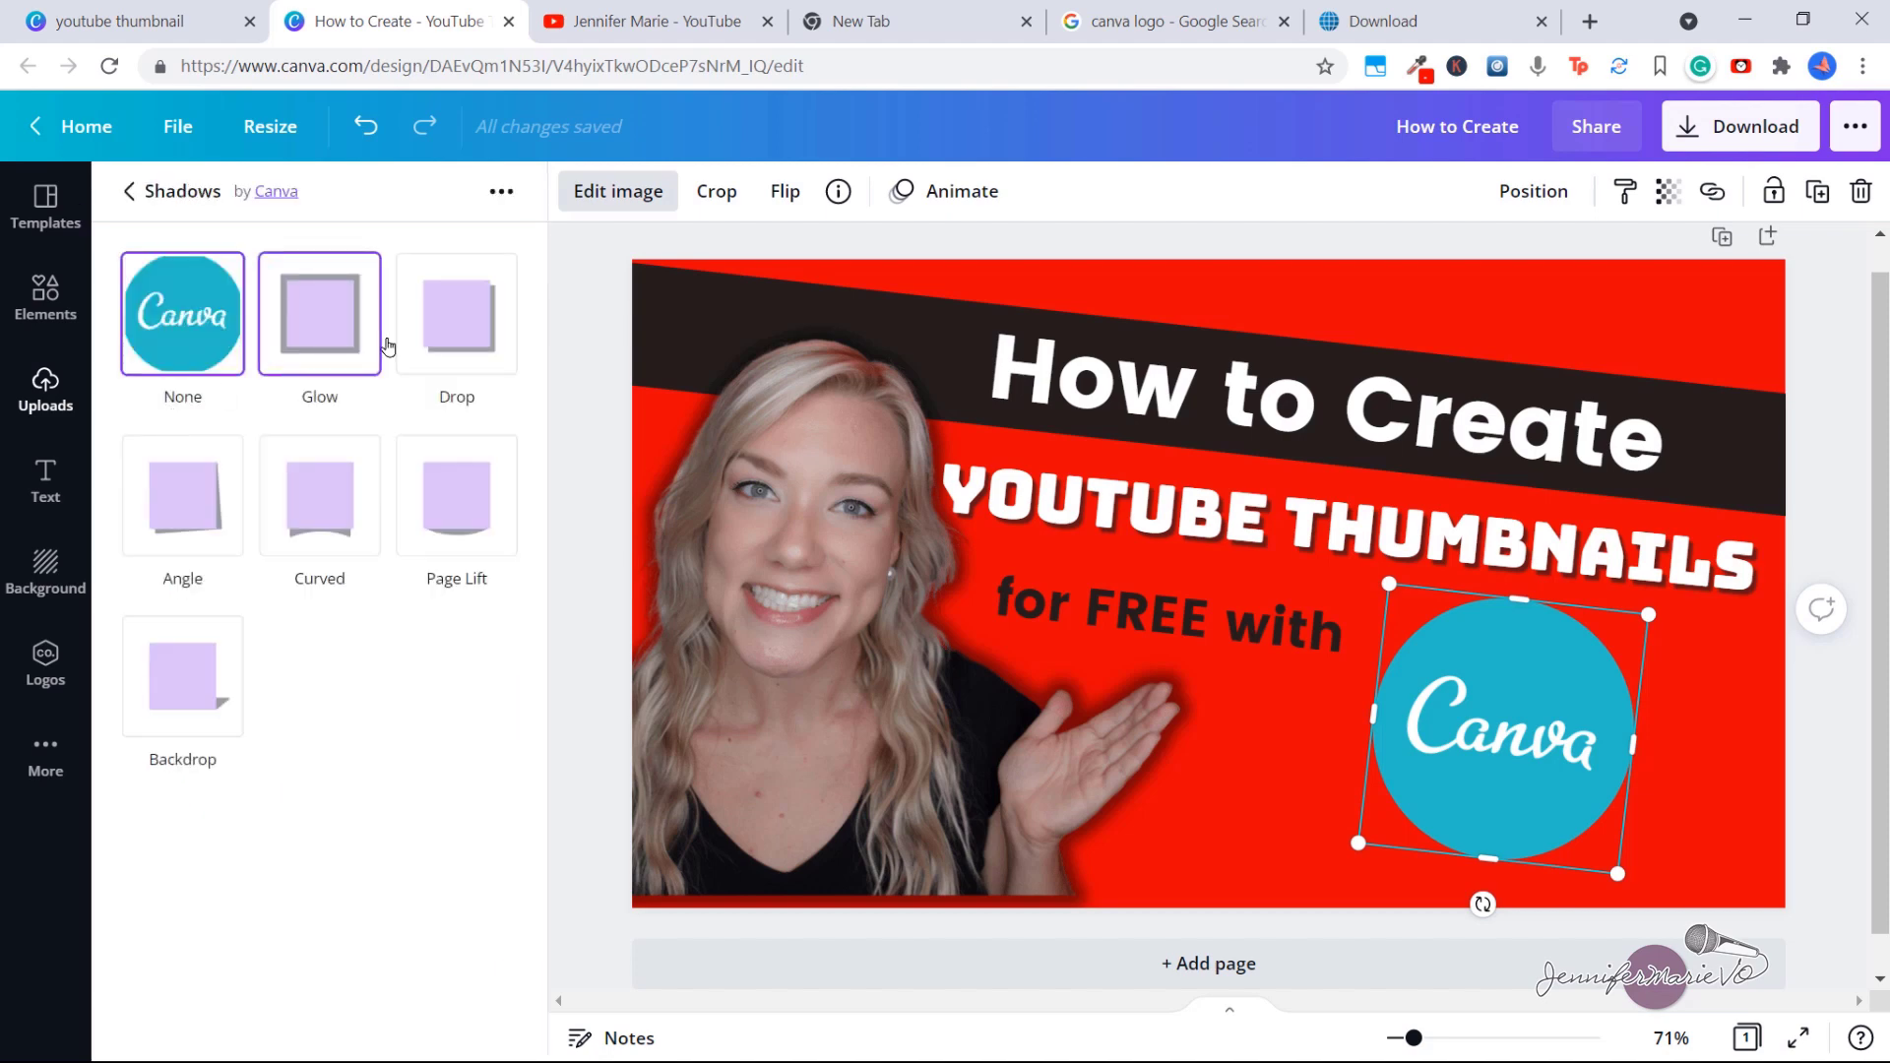
left_click(186, 695)
left_click(187, 699)
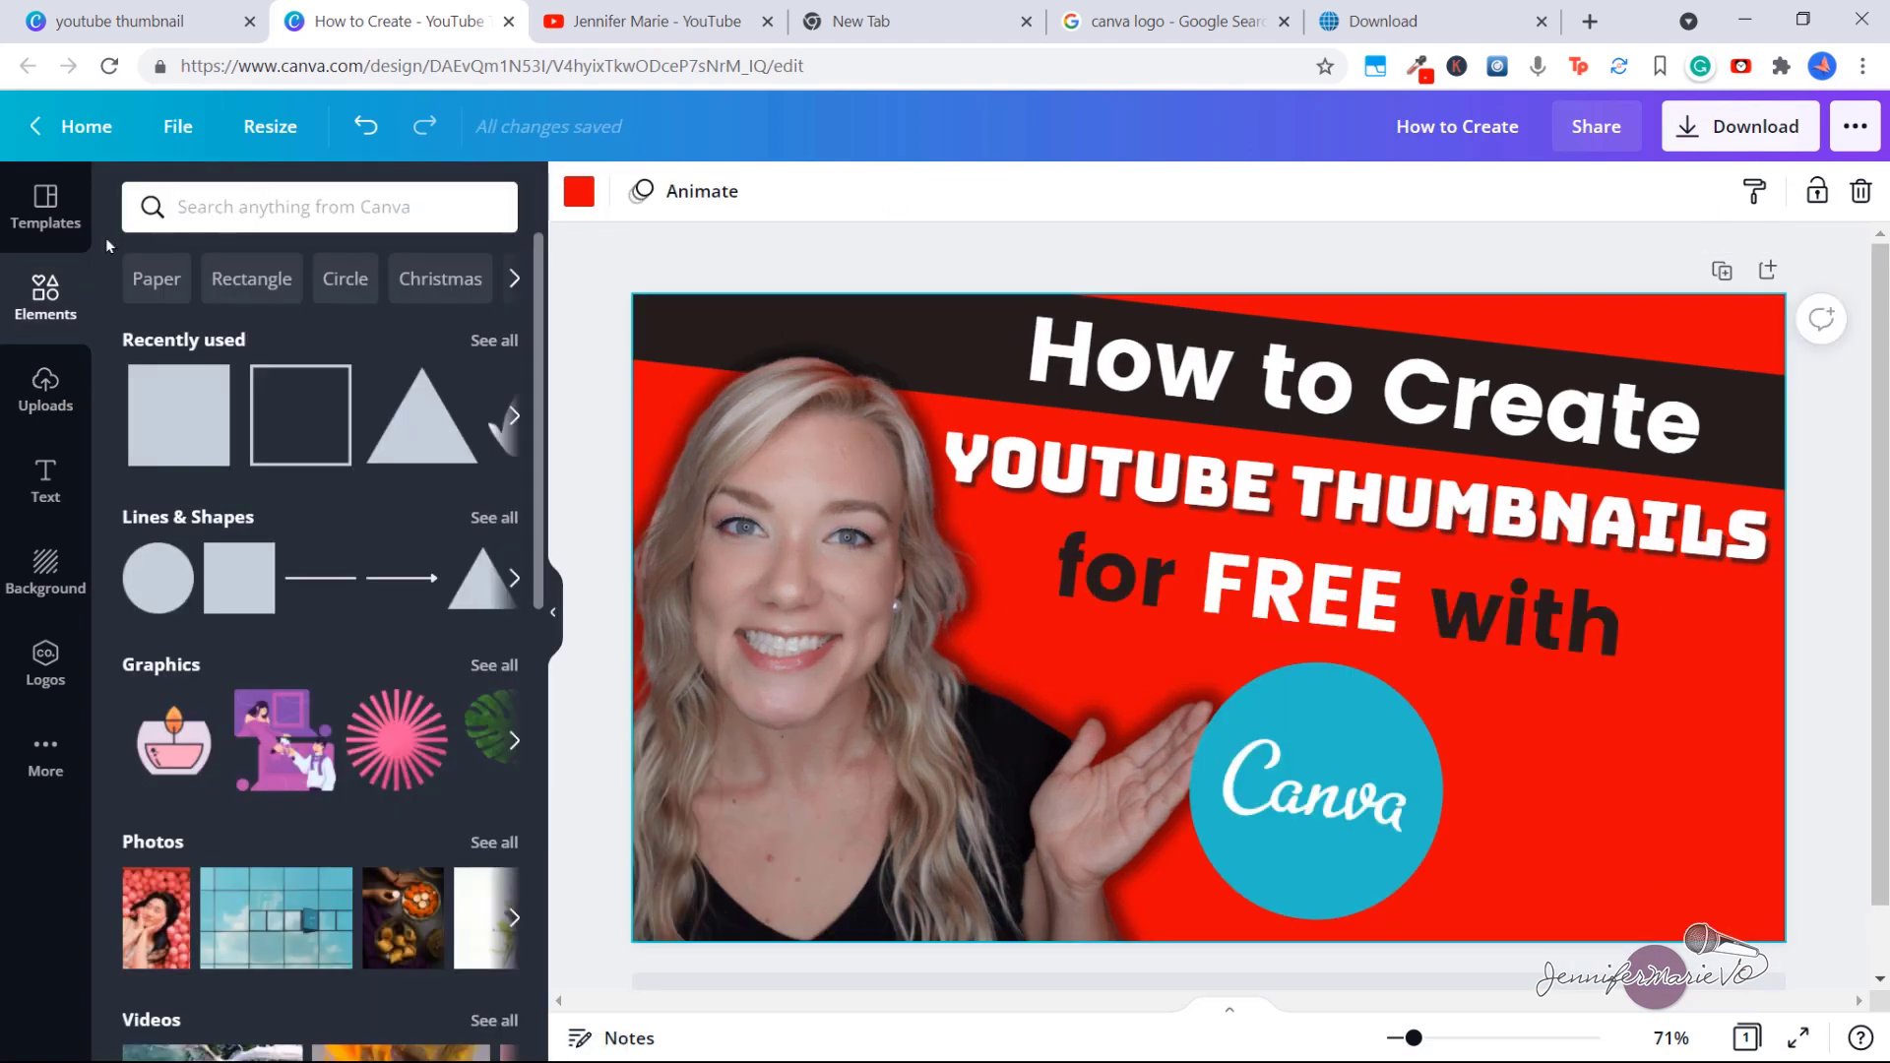
Search the elements for "arrow" and add a curved white brush-style arrow to the thumbnail
left_click(202, 207)
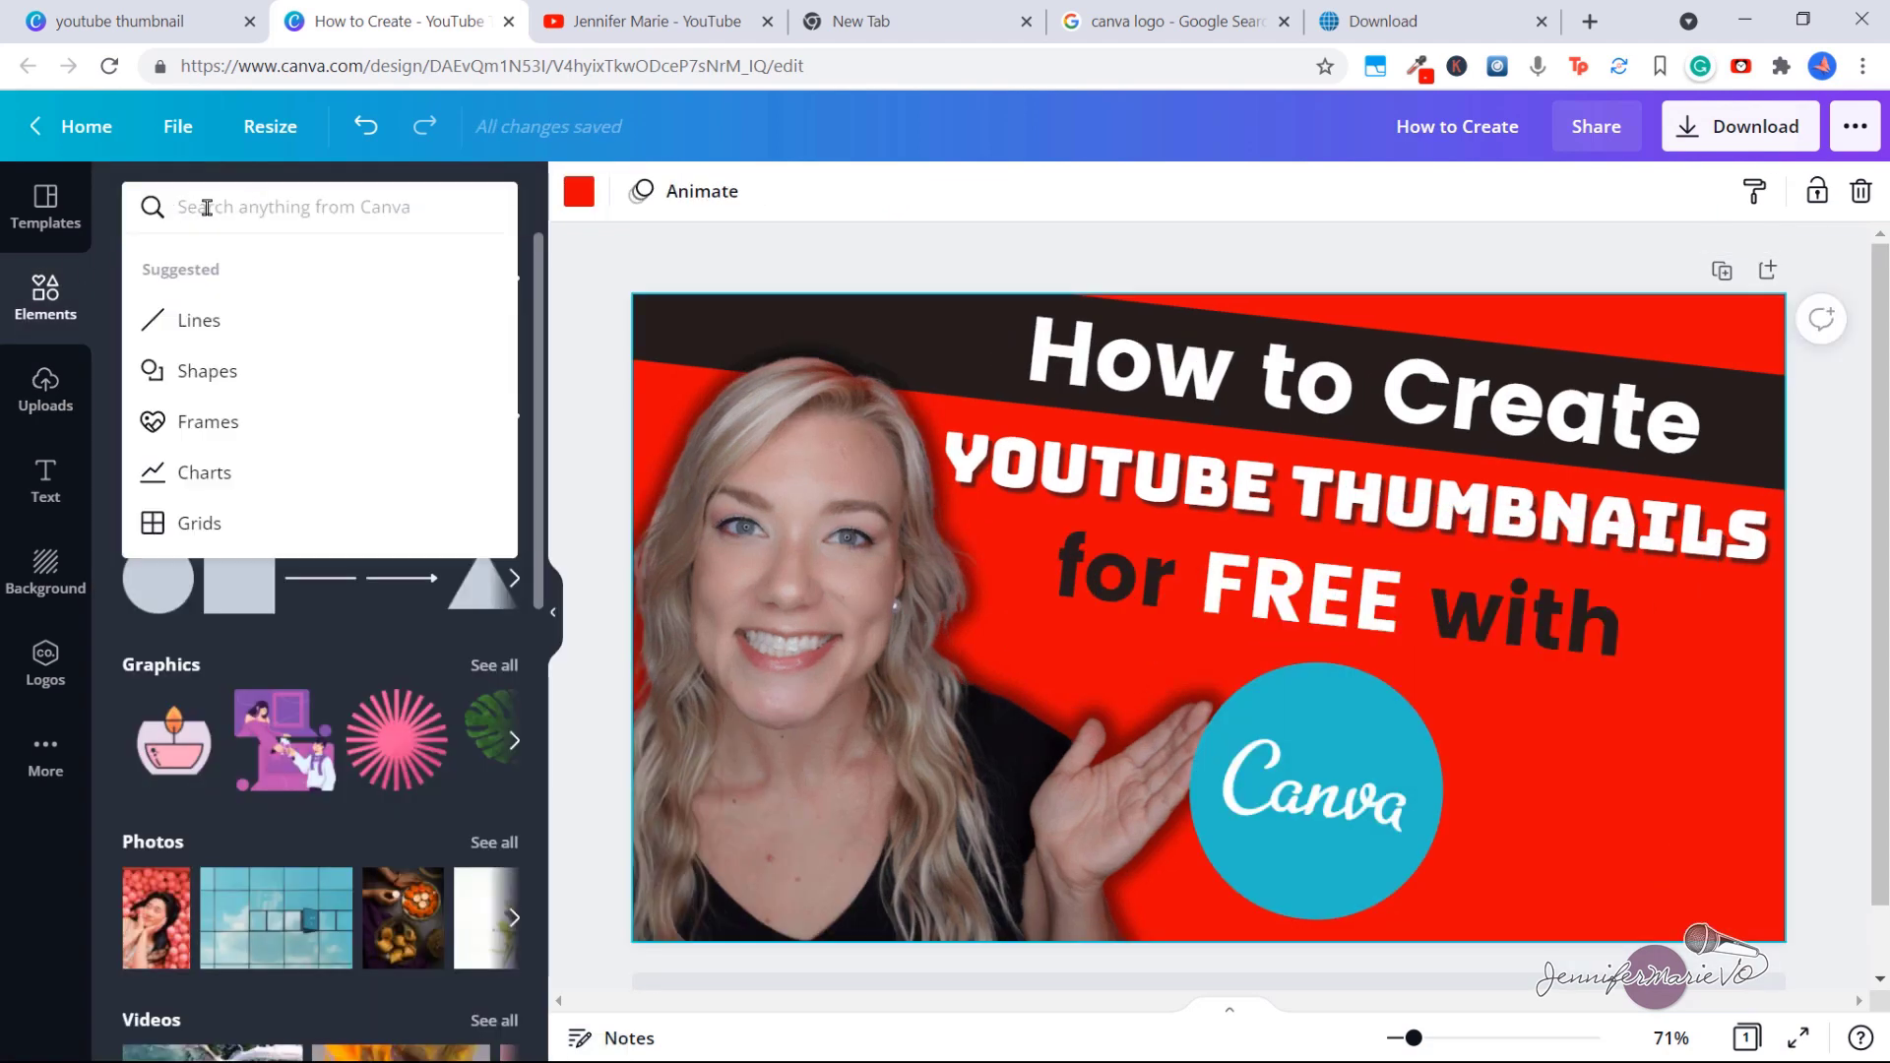
type("arrow")
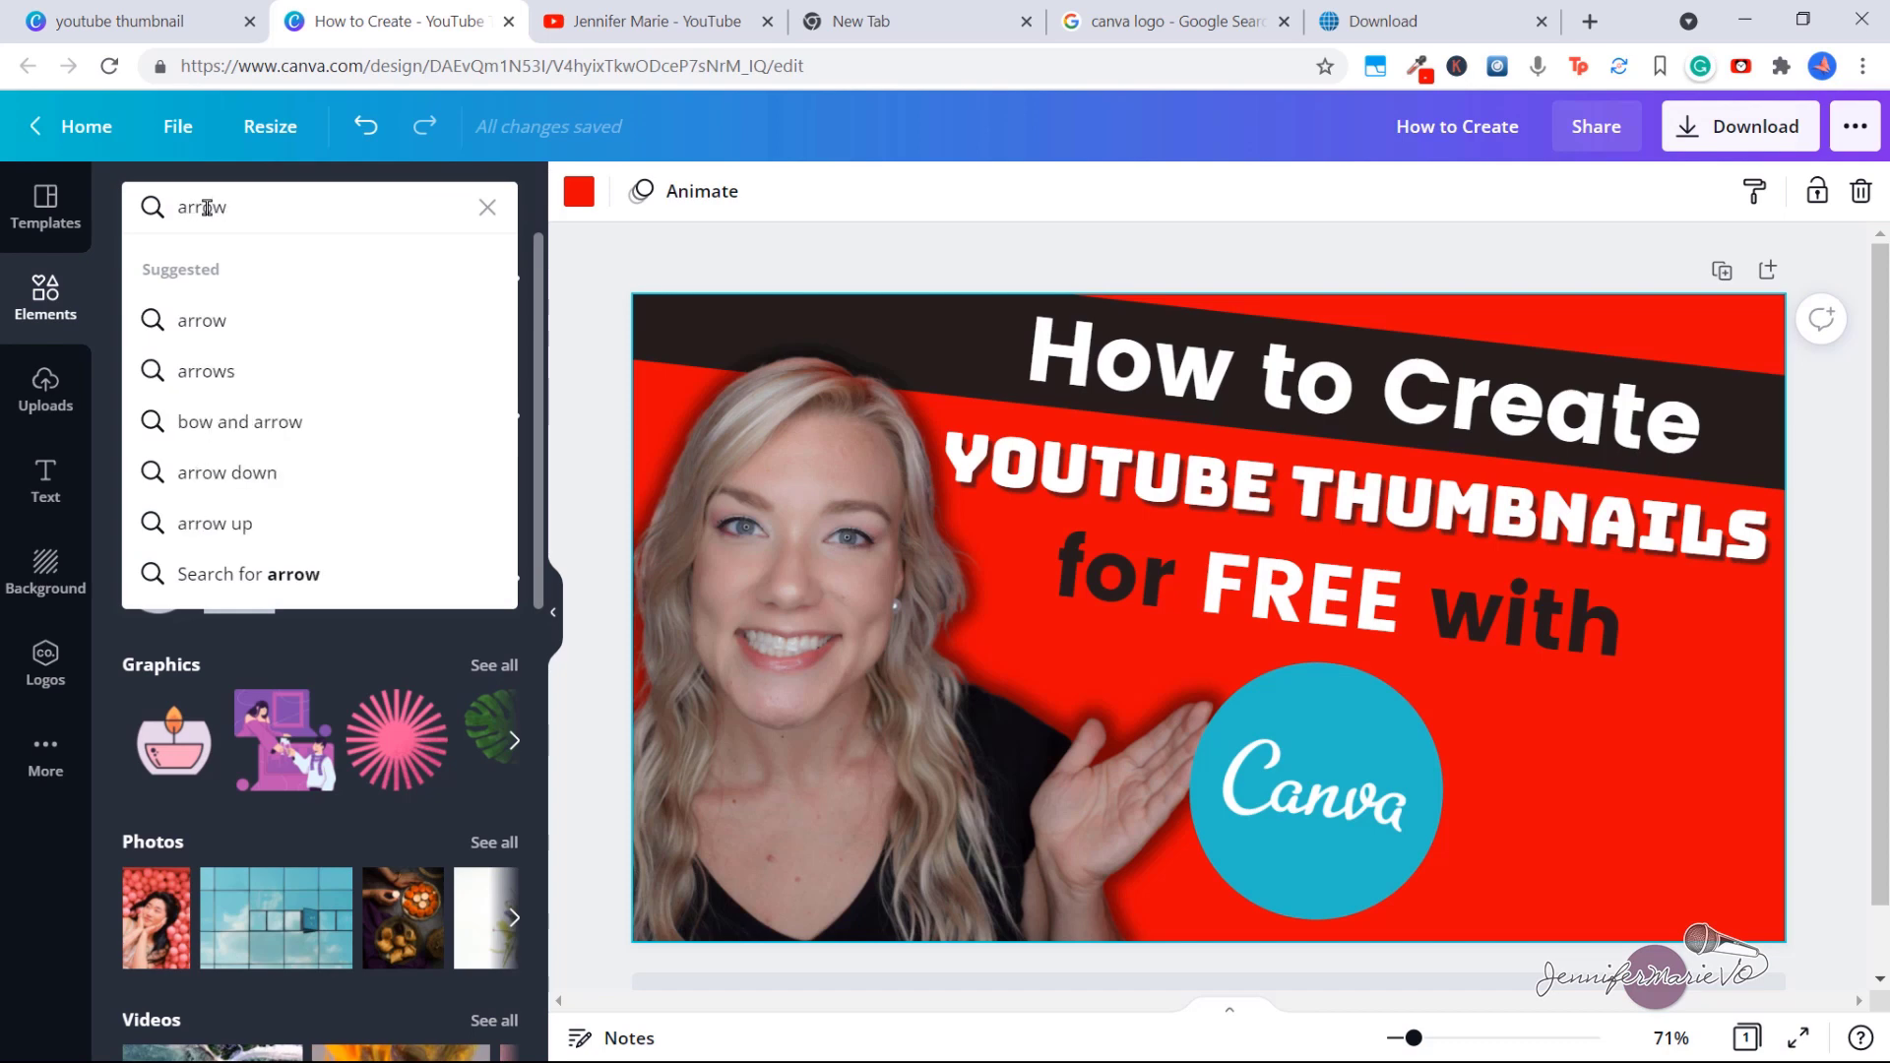
left_click(230, 317)
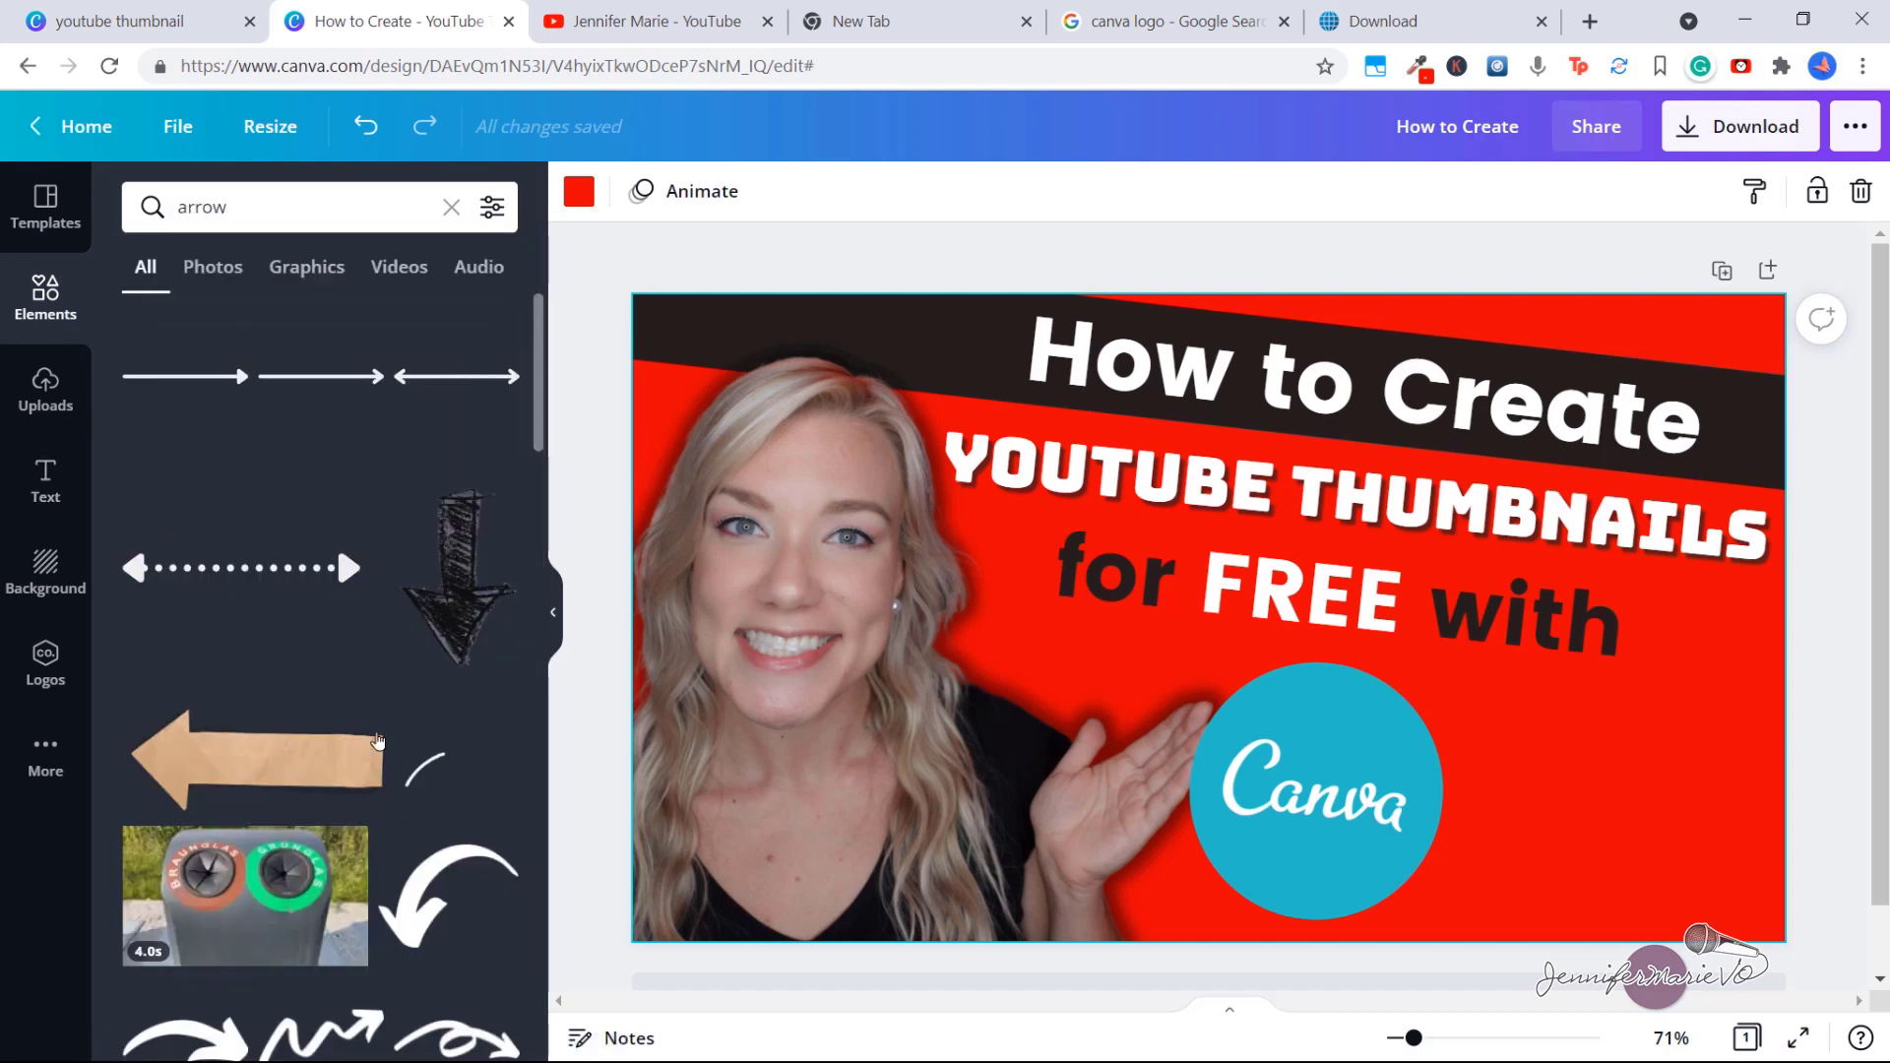
left_click(448, 896)
Flip the white arrow horizontally, shrink it and place it beside the Canva logo, curving from "with" to point at the logo
left_click_drag(1255, 724, 1533, 836)
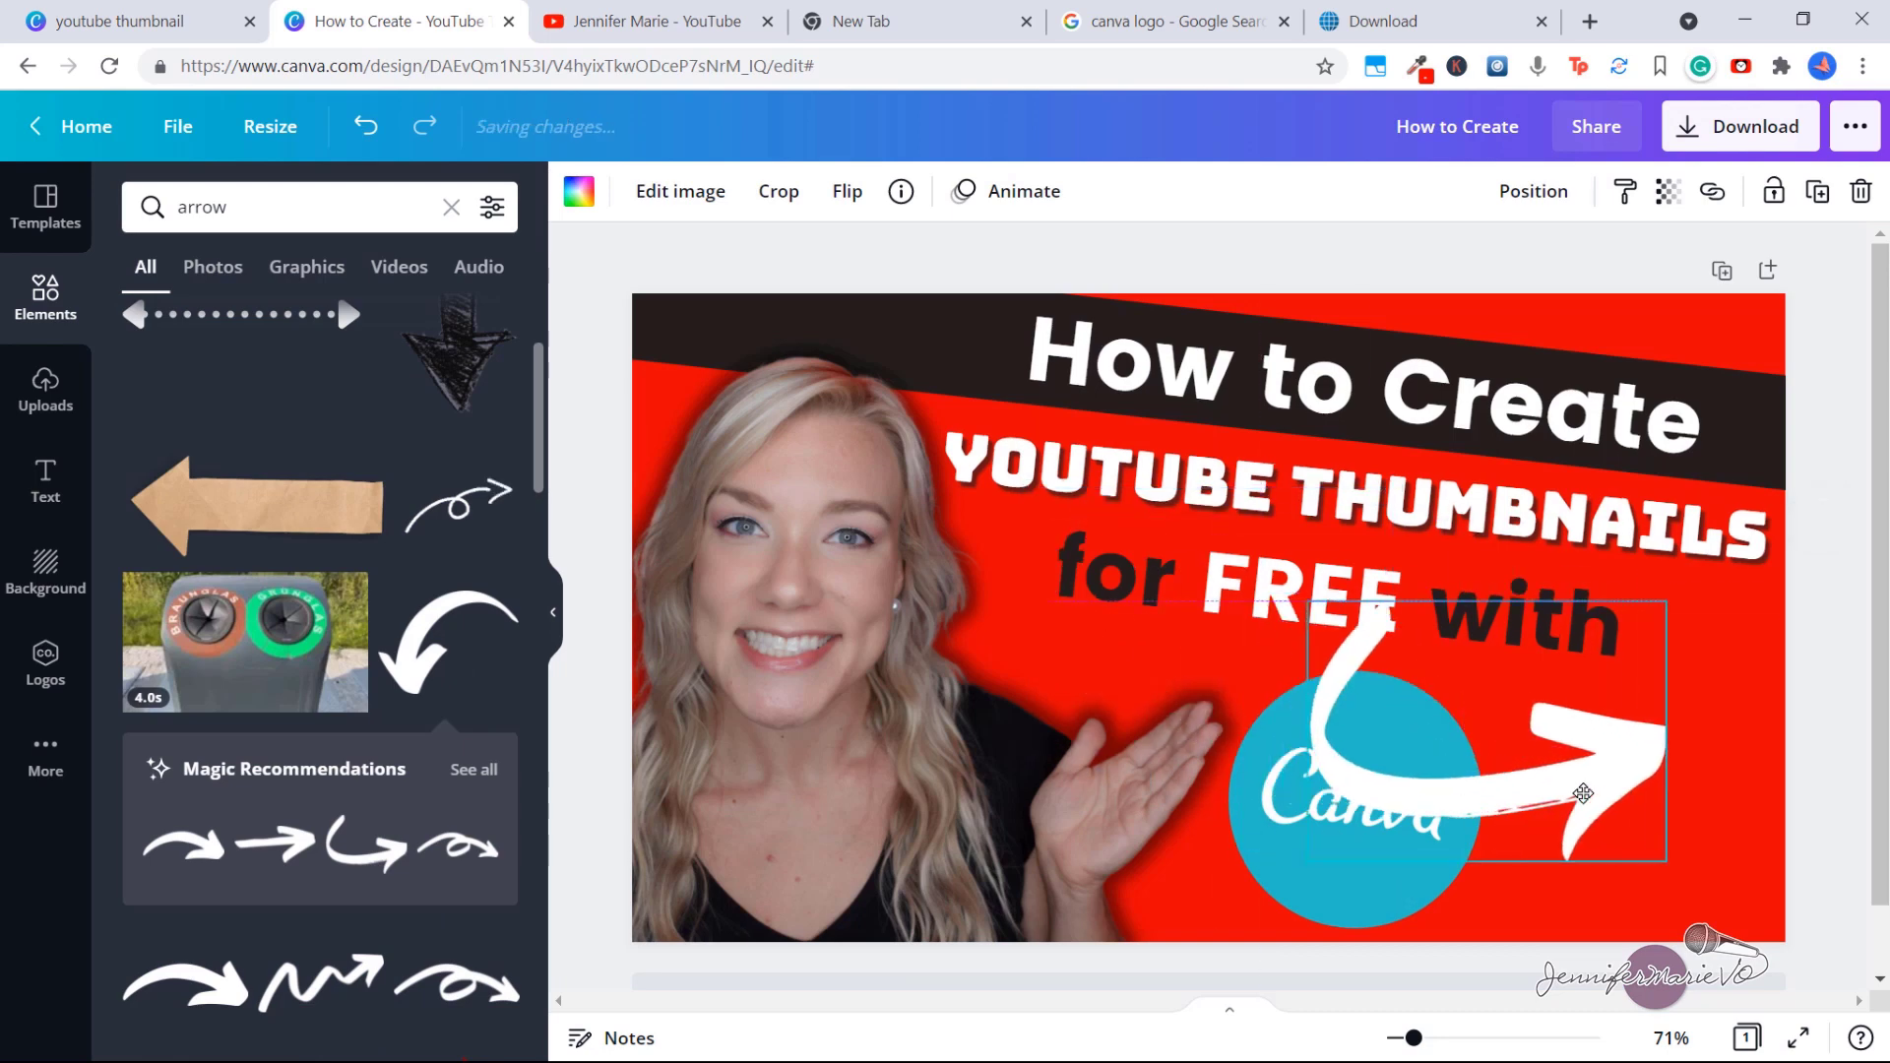
left_click(847, 192)
left_click(857, 259)
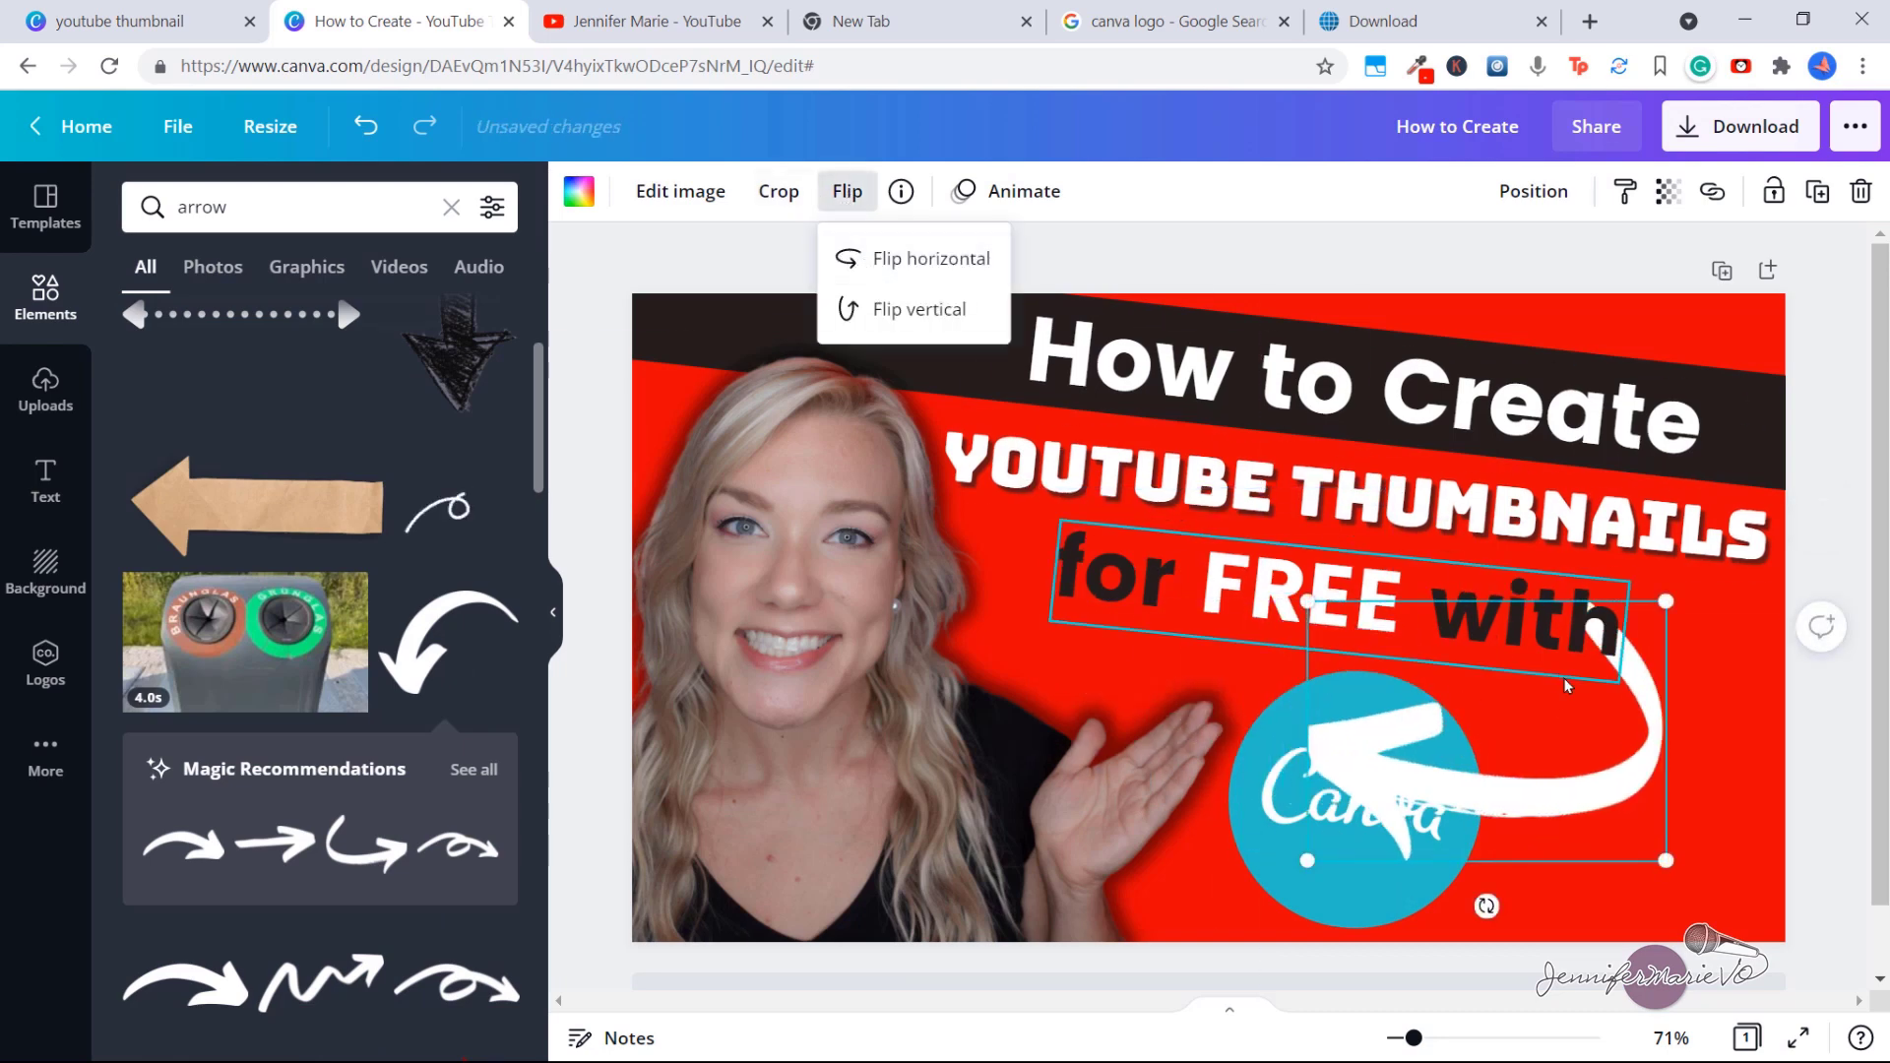
left_click_drag(1536, 748, 1609, 792)
left_click_drag(1558, 946, 1588, 944)
left_click_drag(1357, 673, 1449, 684)
left_click(1850, 298)
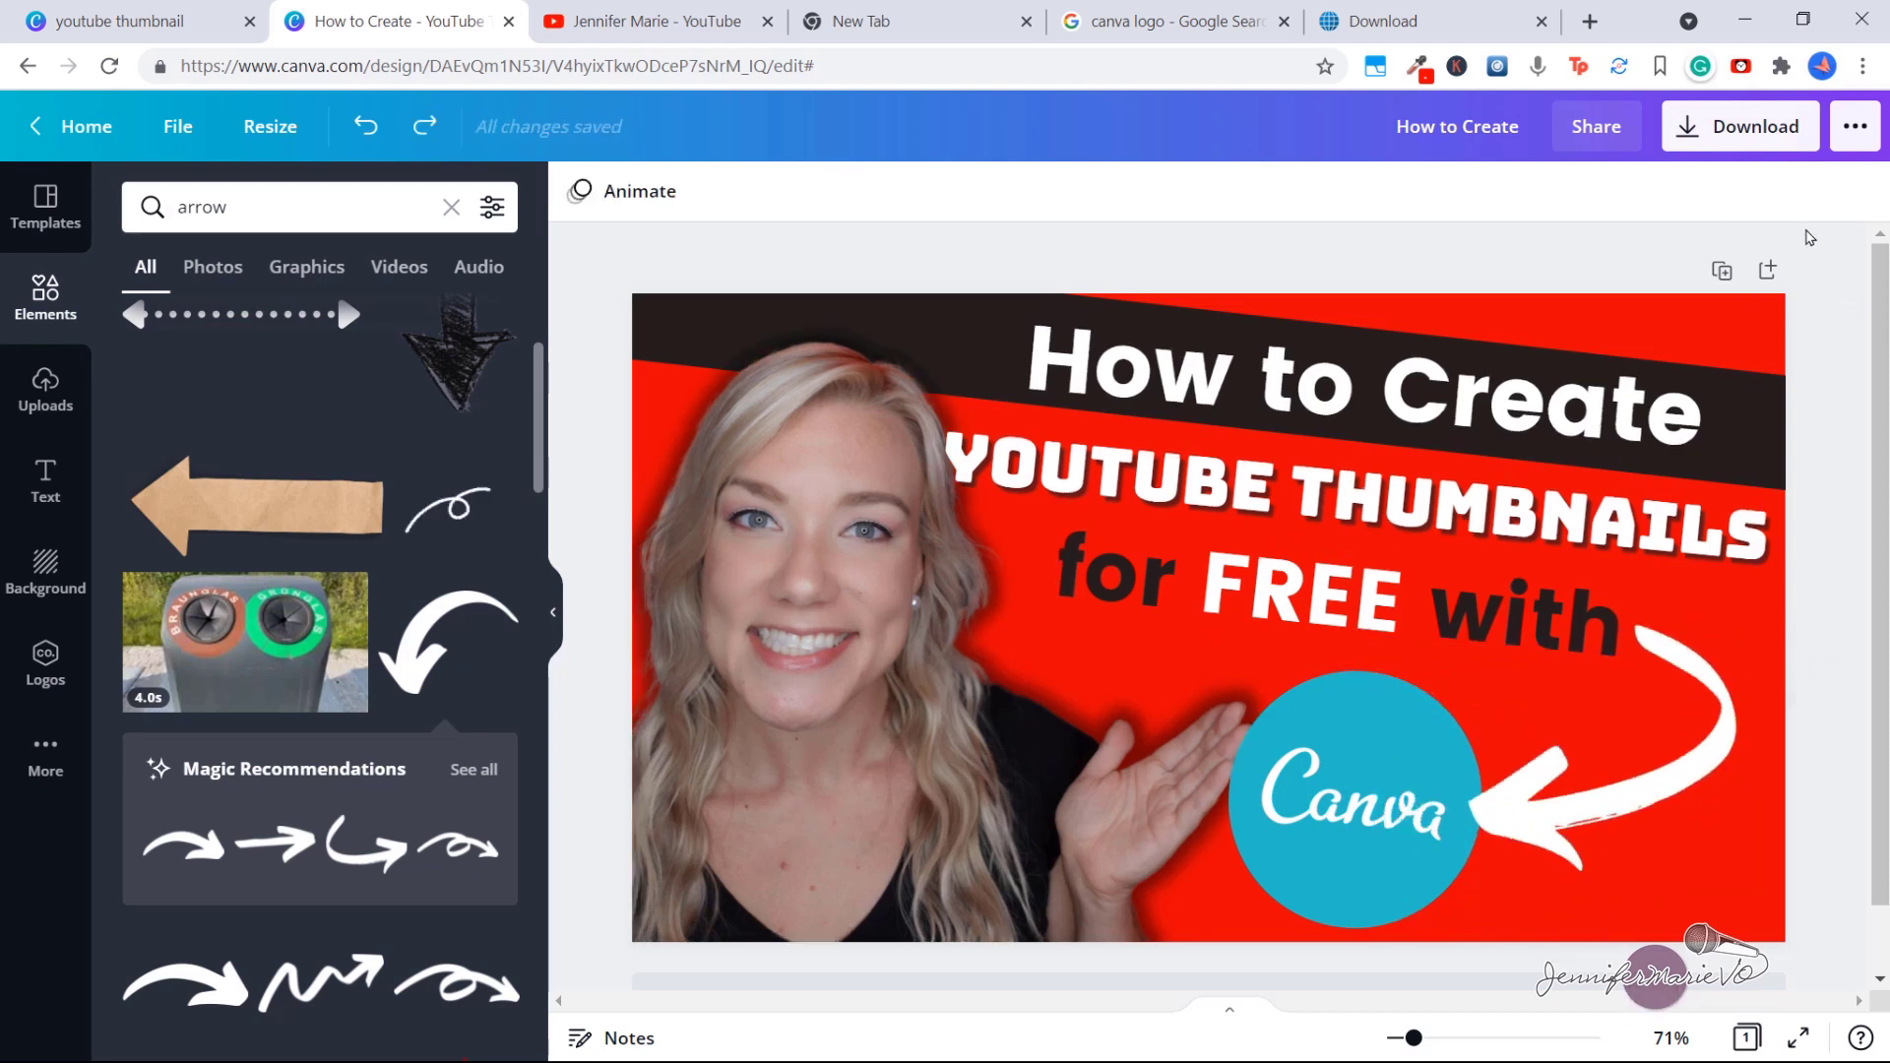
Download the finished thumbnail as a PNG at size 1 (1280 × 720 px)
left_click(1749, 138)
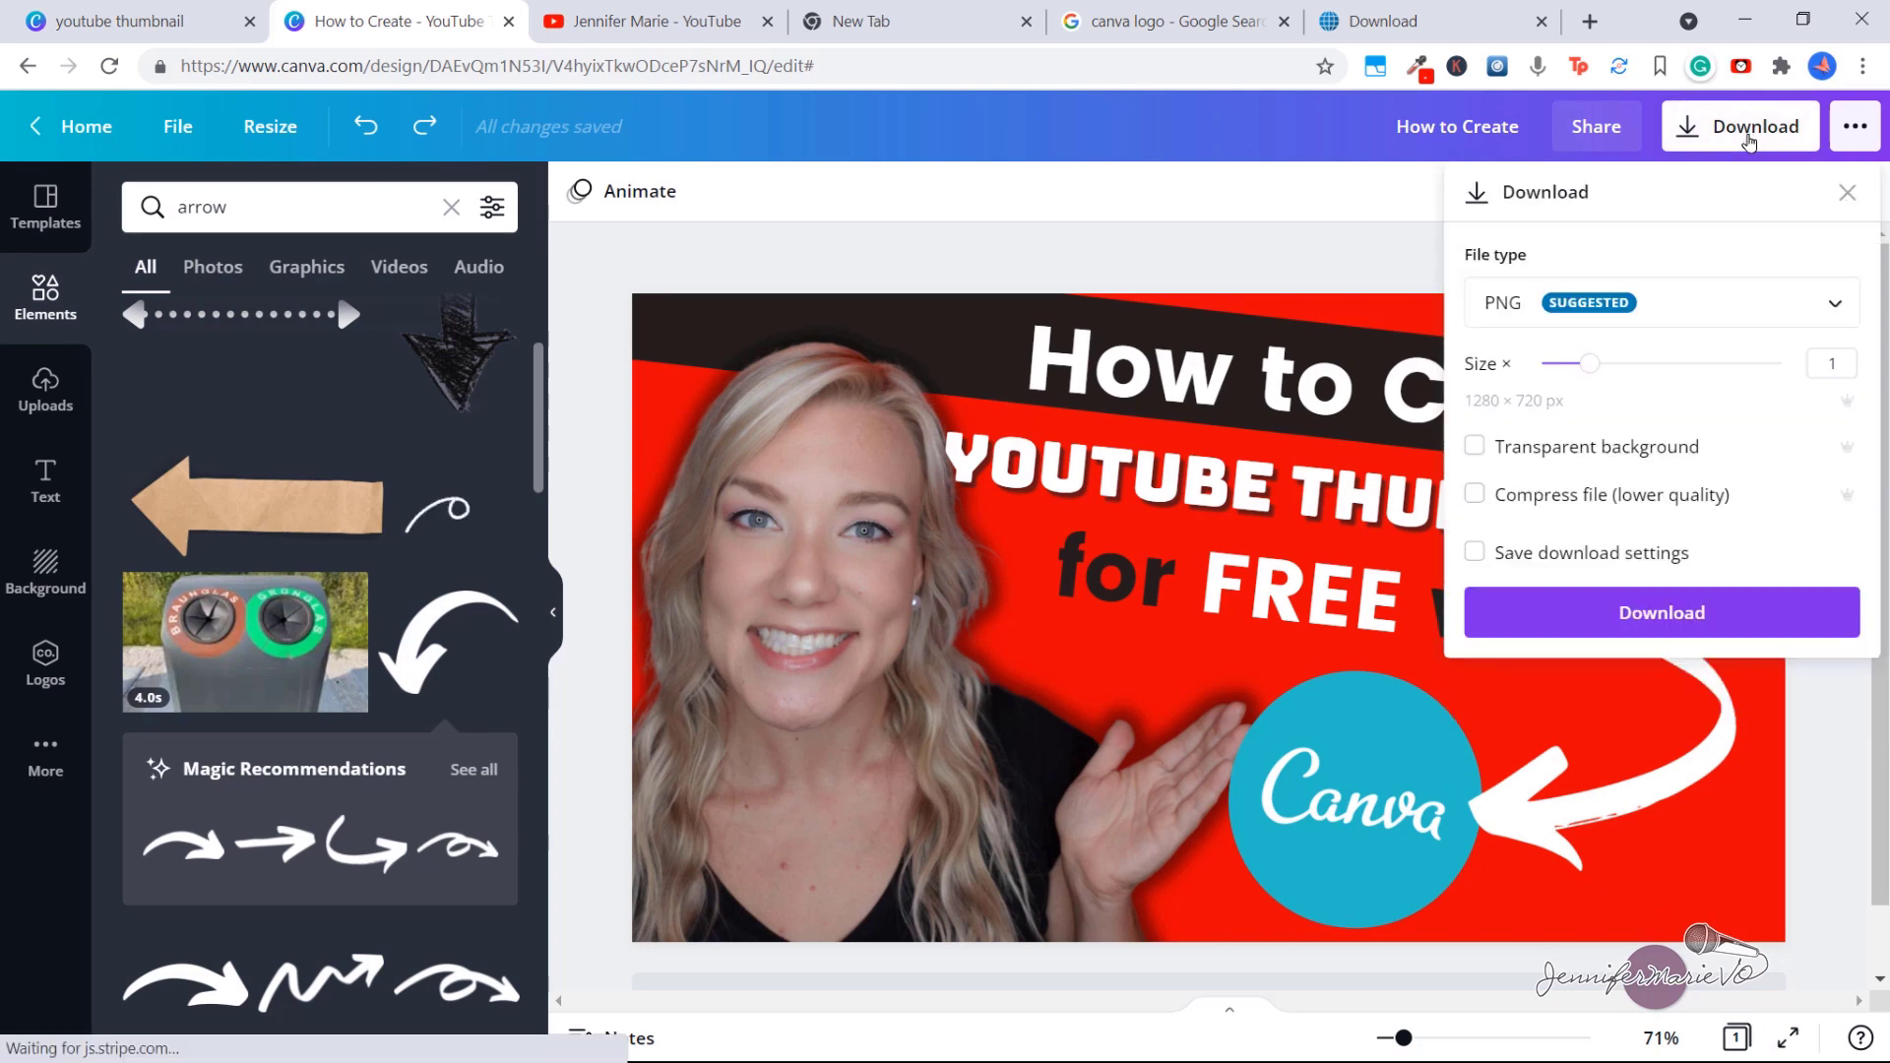
left_click(1559, 615)
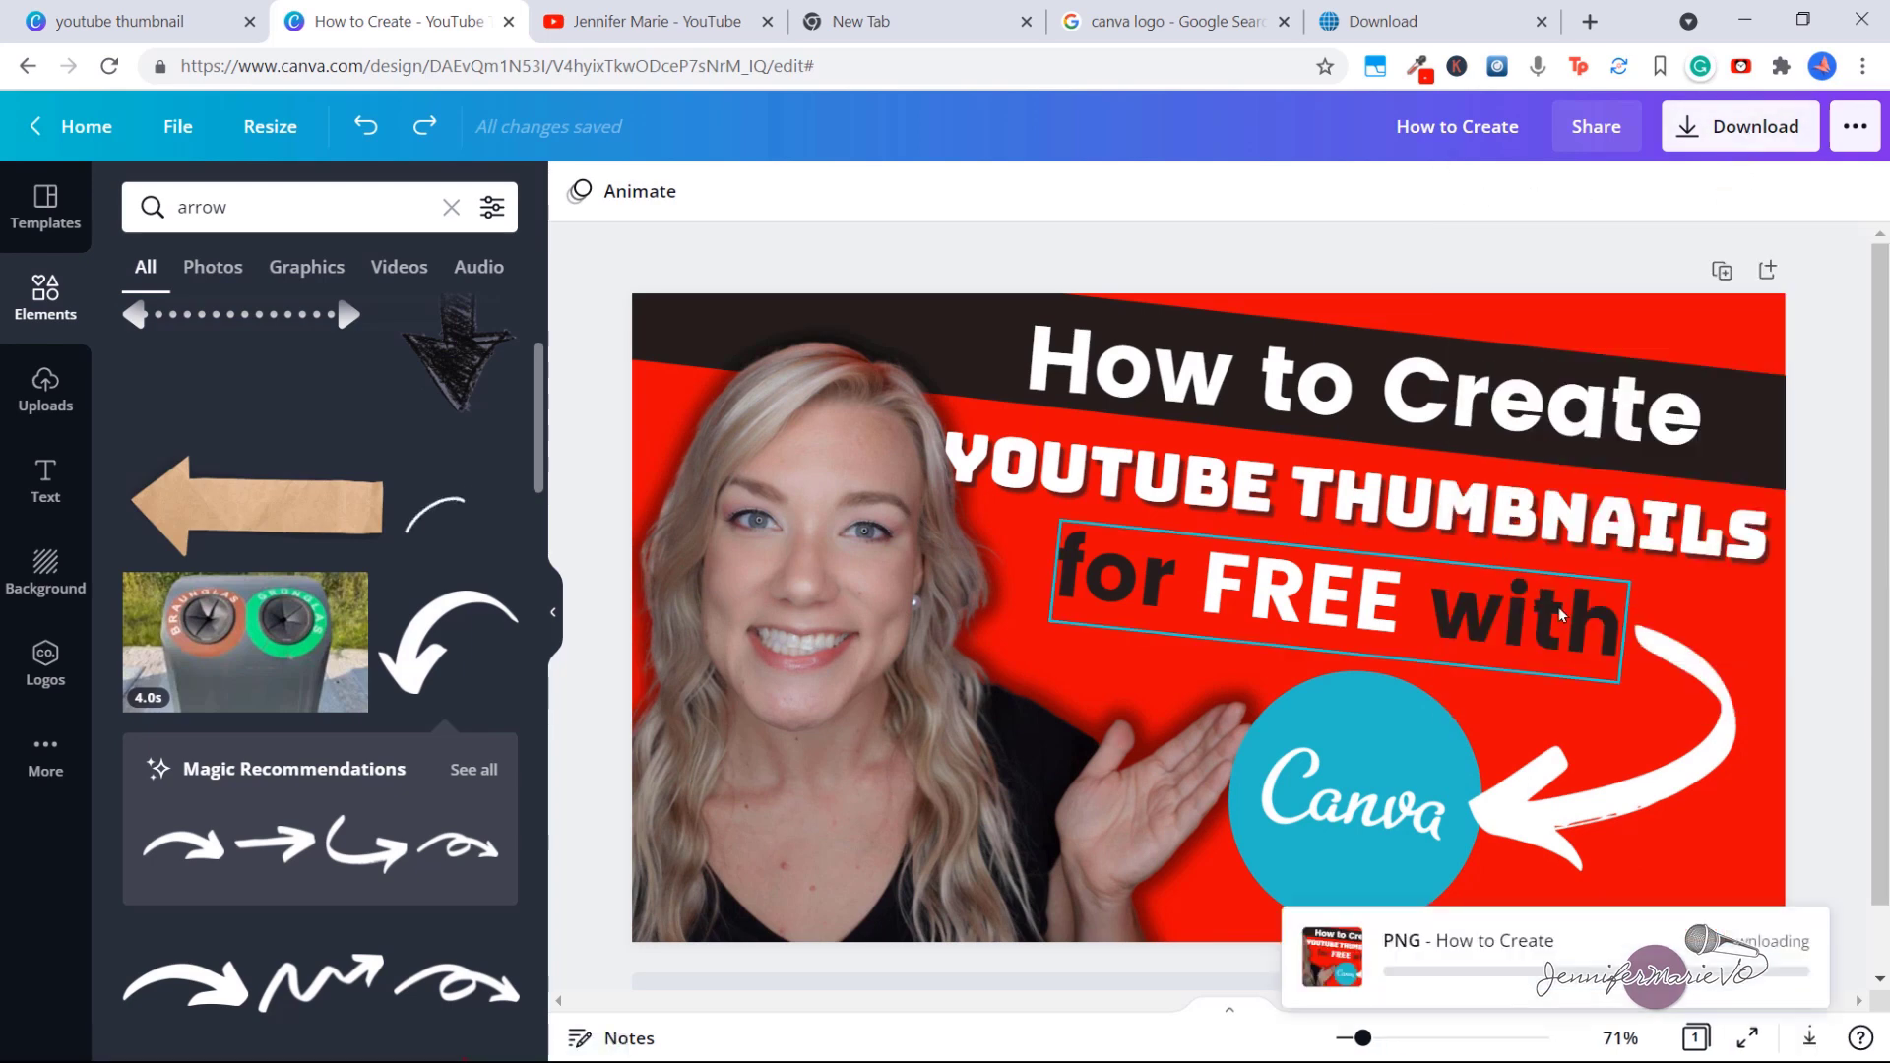